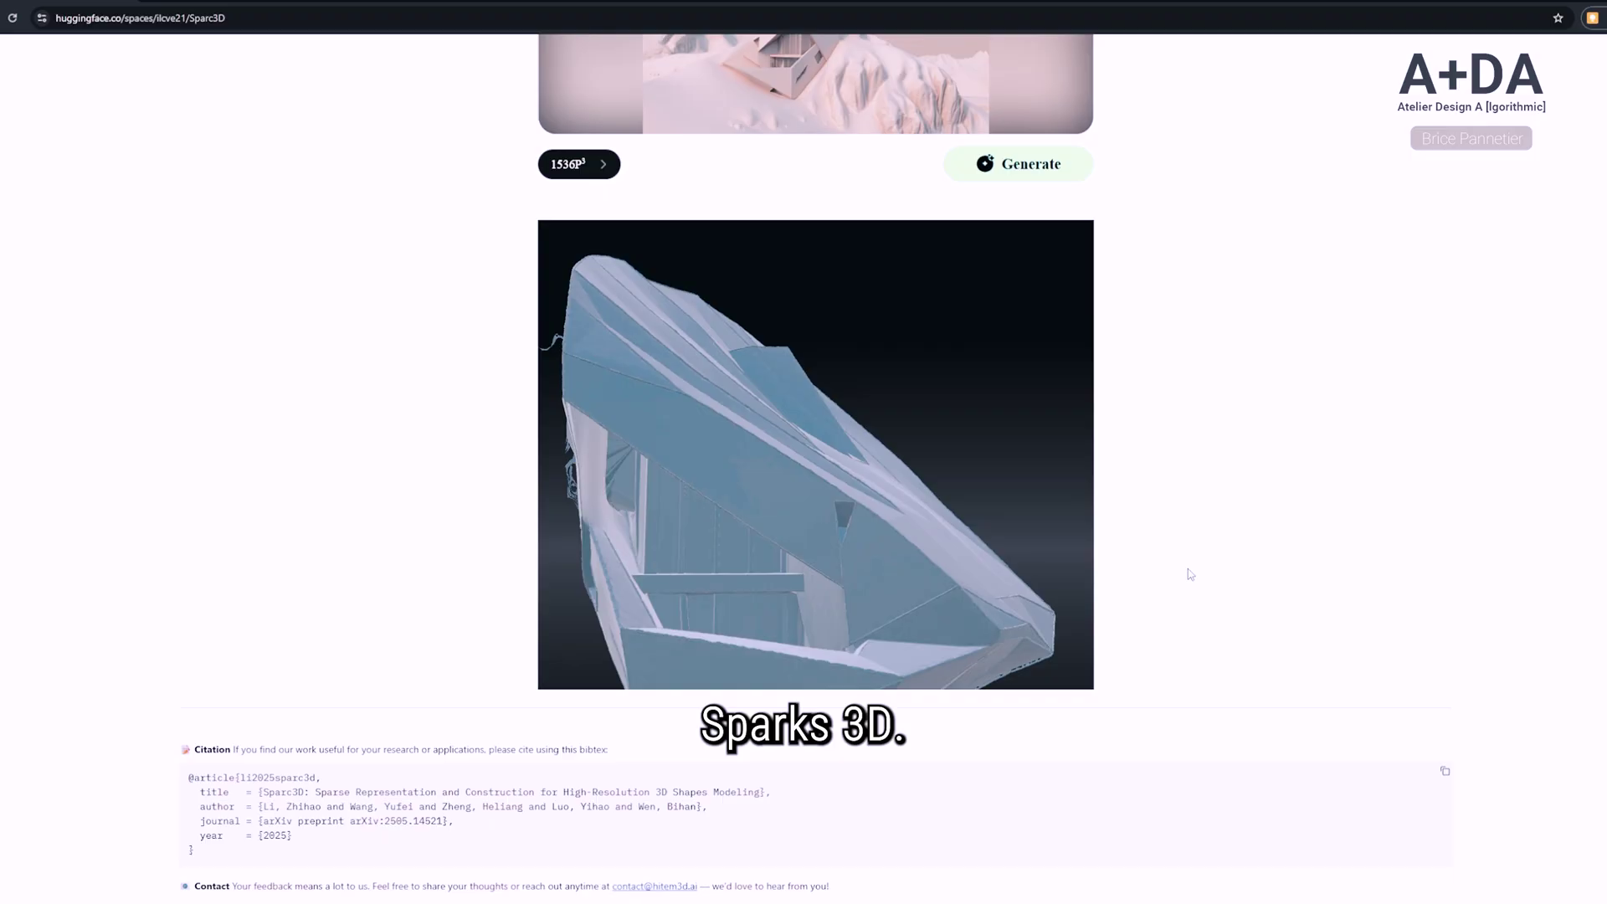
# Scroll up the Sparc3D page to show the snowy mountain house input image above its generated 3D model.
pyautogui.scroll(2, 1191, 574)
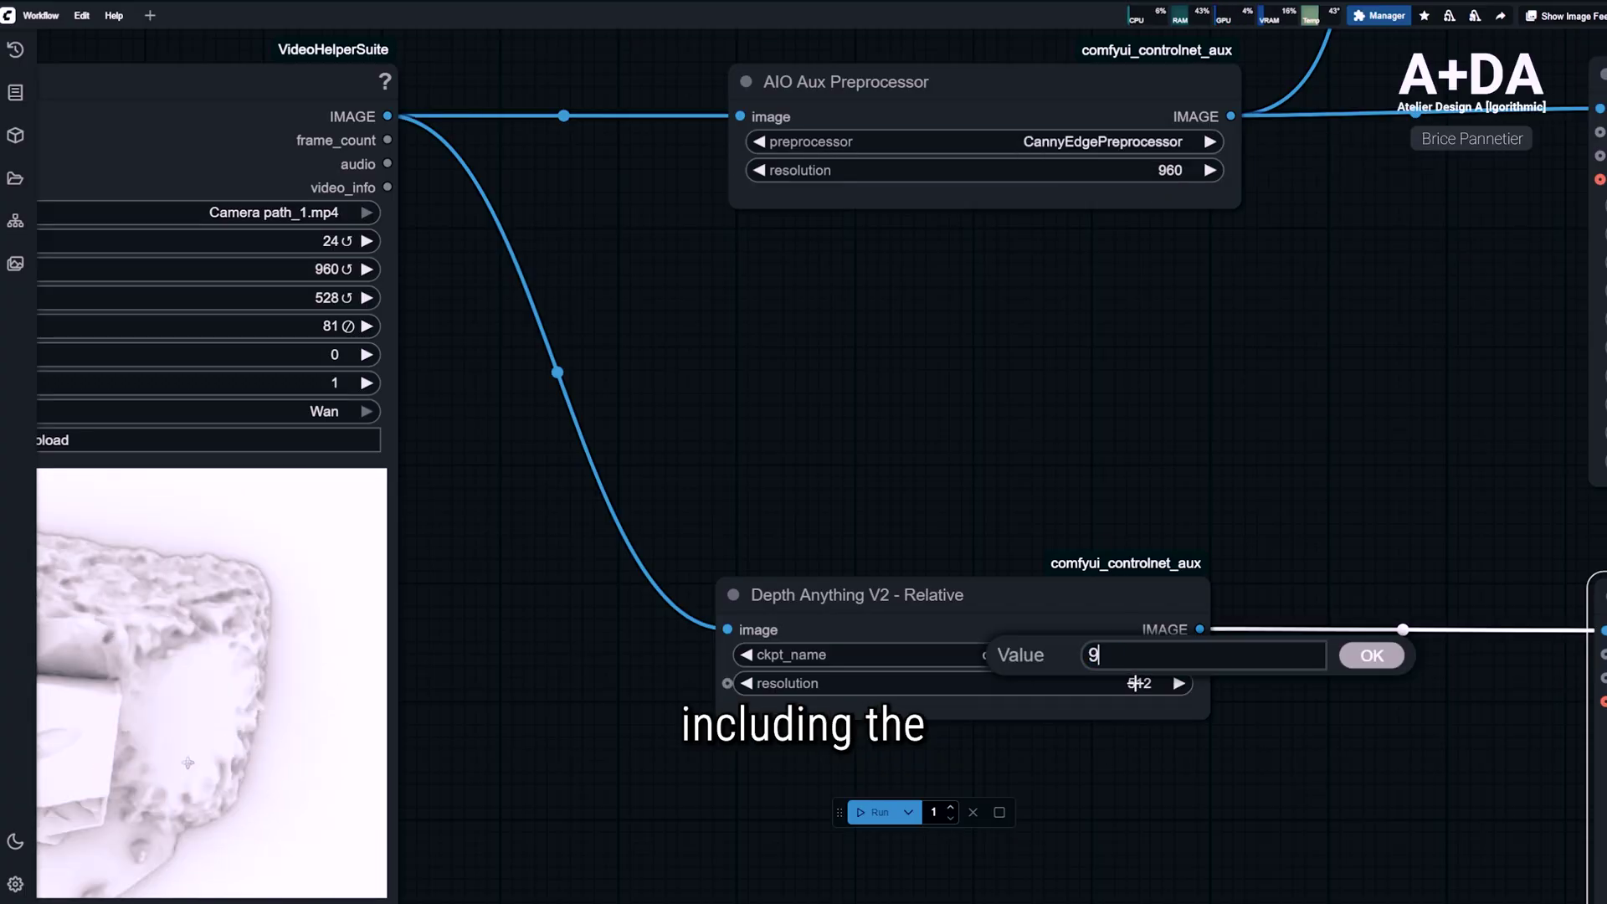
# Set the Depth Anything V2 - Relative node's resolution to 960.
pyautogui.write('960')
pyautogui.press('Return')
pyautogui.scroll(-2, 1176, 697)
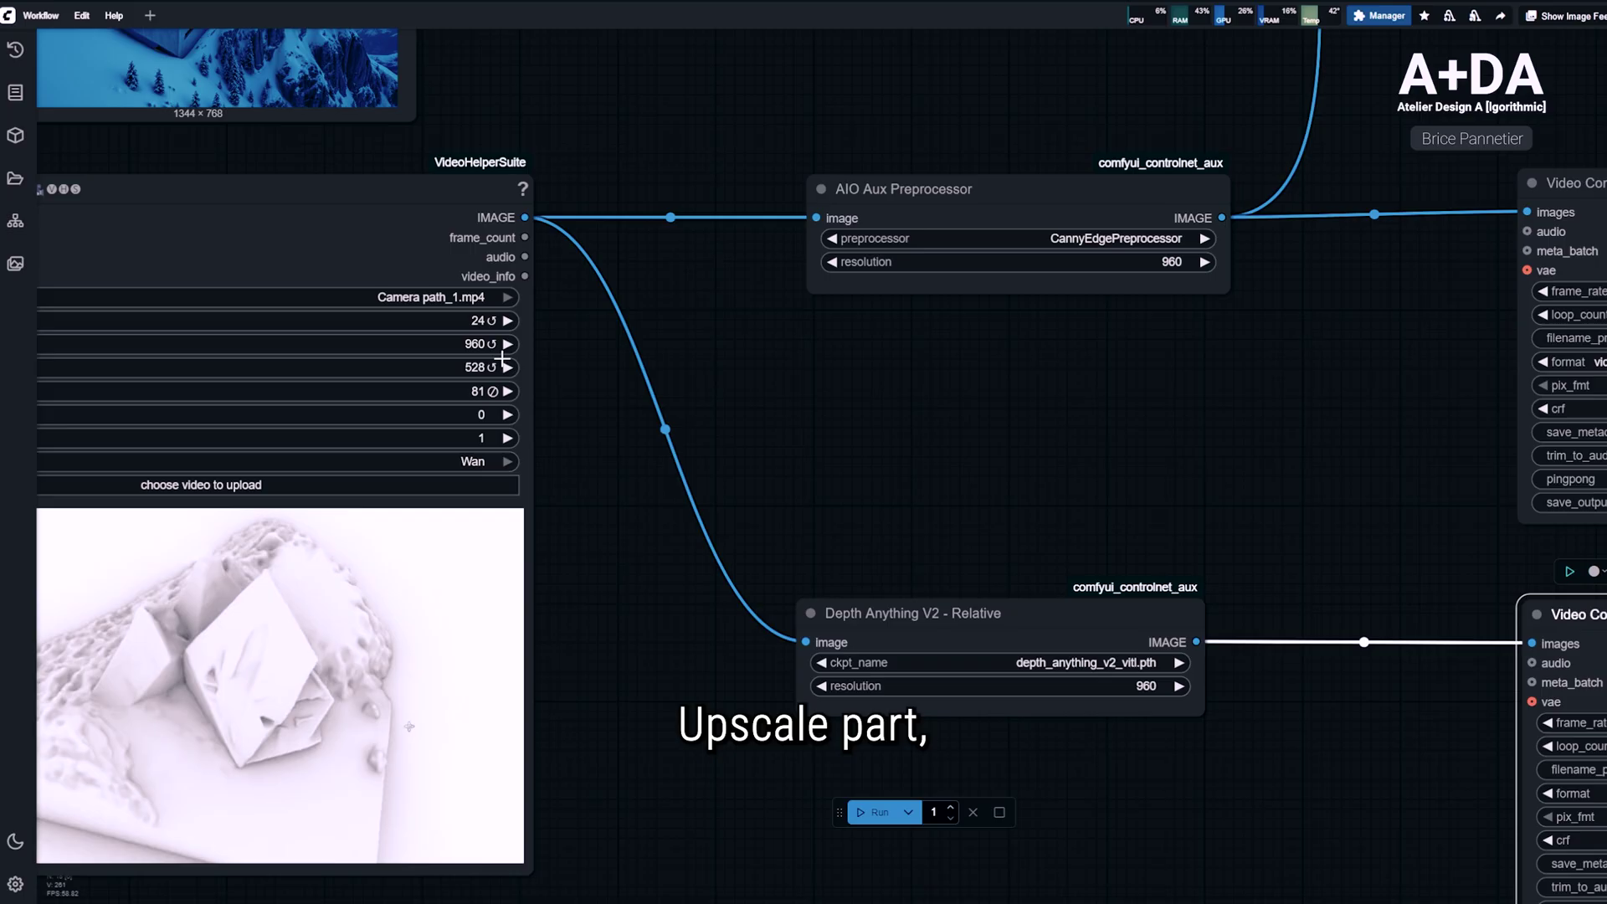
pyautogui.scroll(-4, 963, 703)
pyautogui.scroll(4, 1127, 209)
pyautogui.scroll(4, 1127, 209)
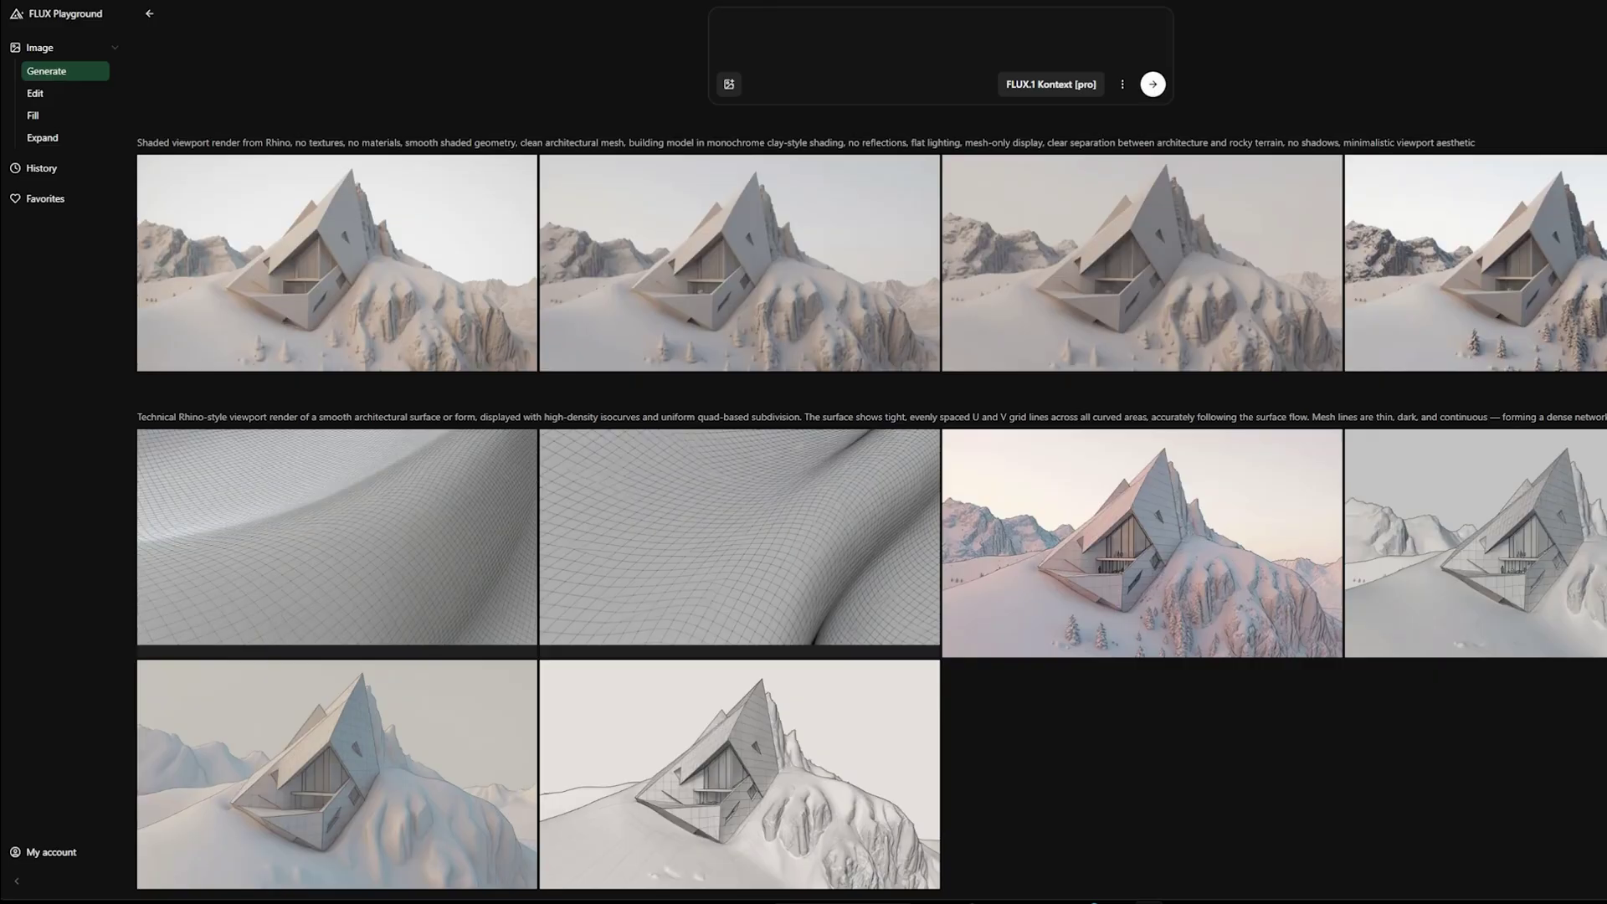
# Attach the Areal_00101_ image as the reference image.
pyautogui.click(729, 87)
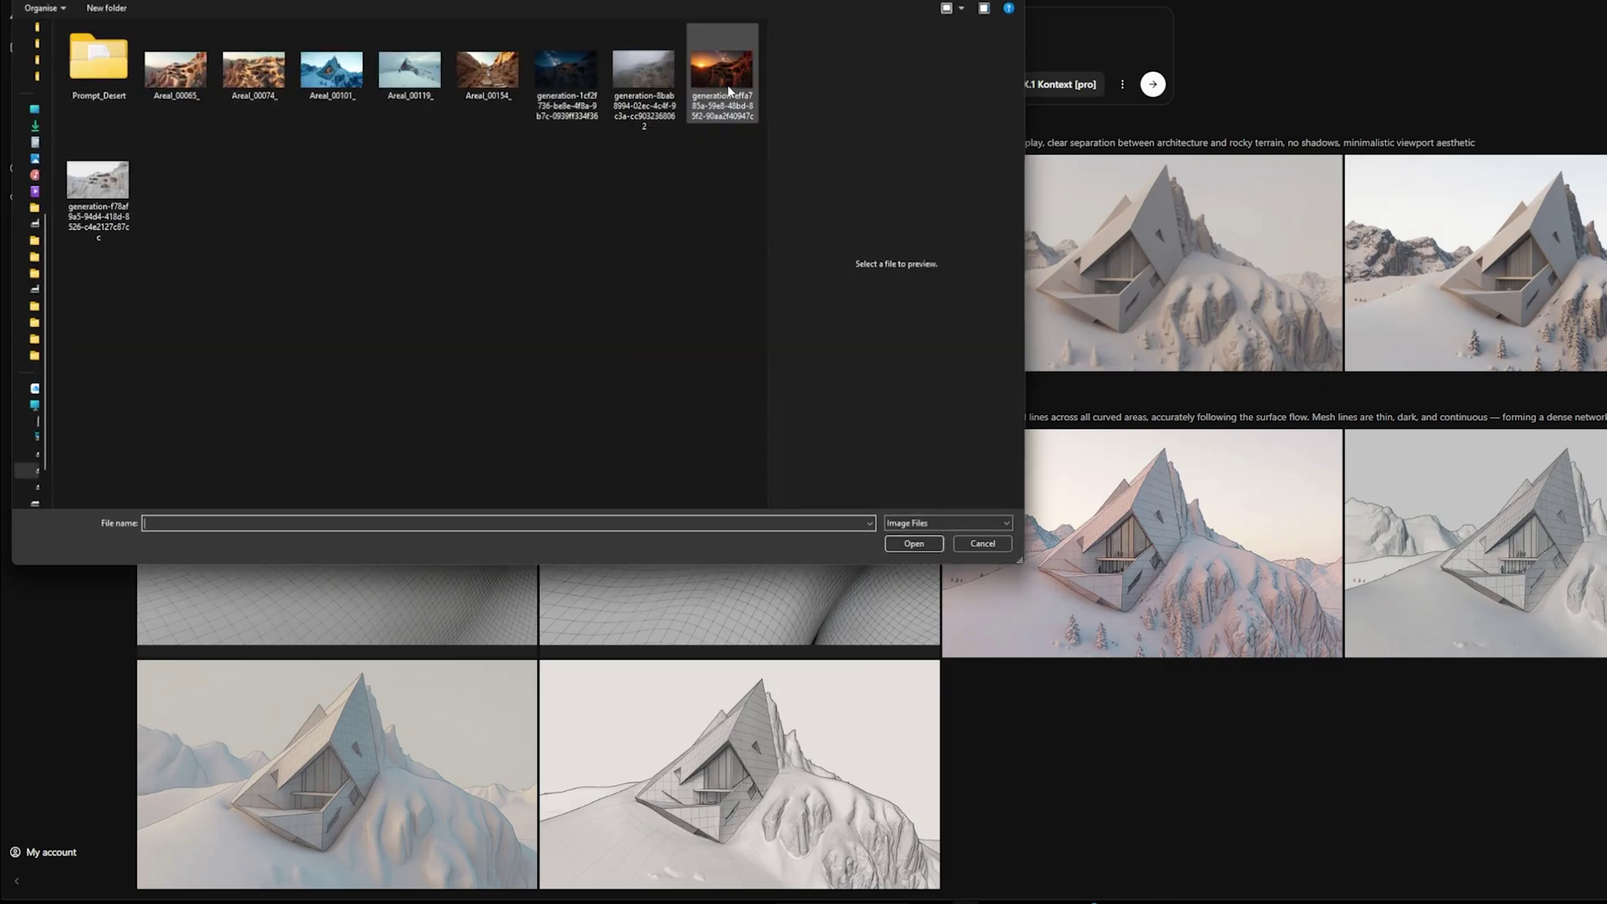
pyautogui.click(345, 77)
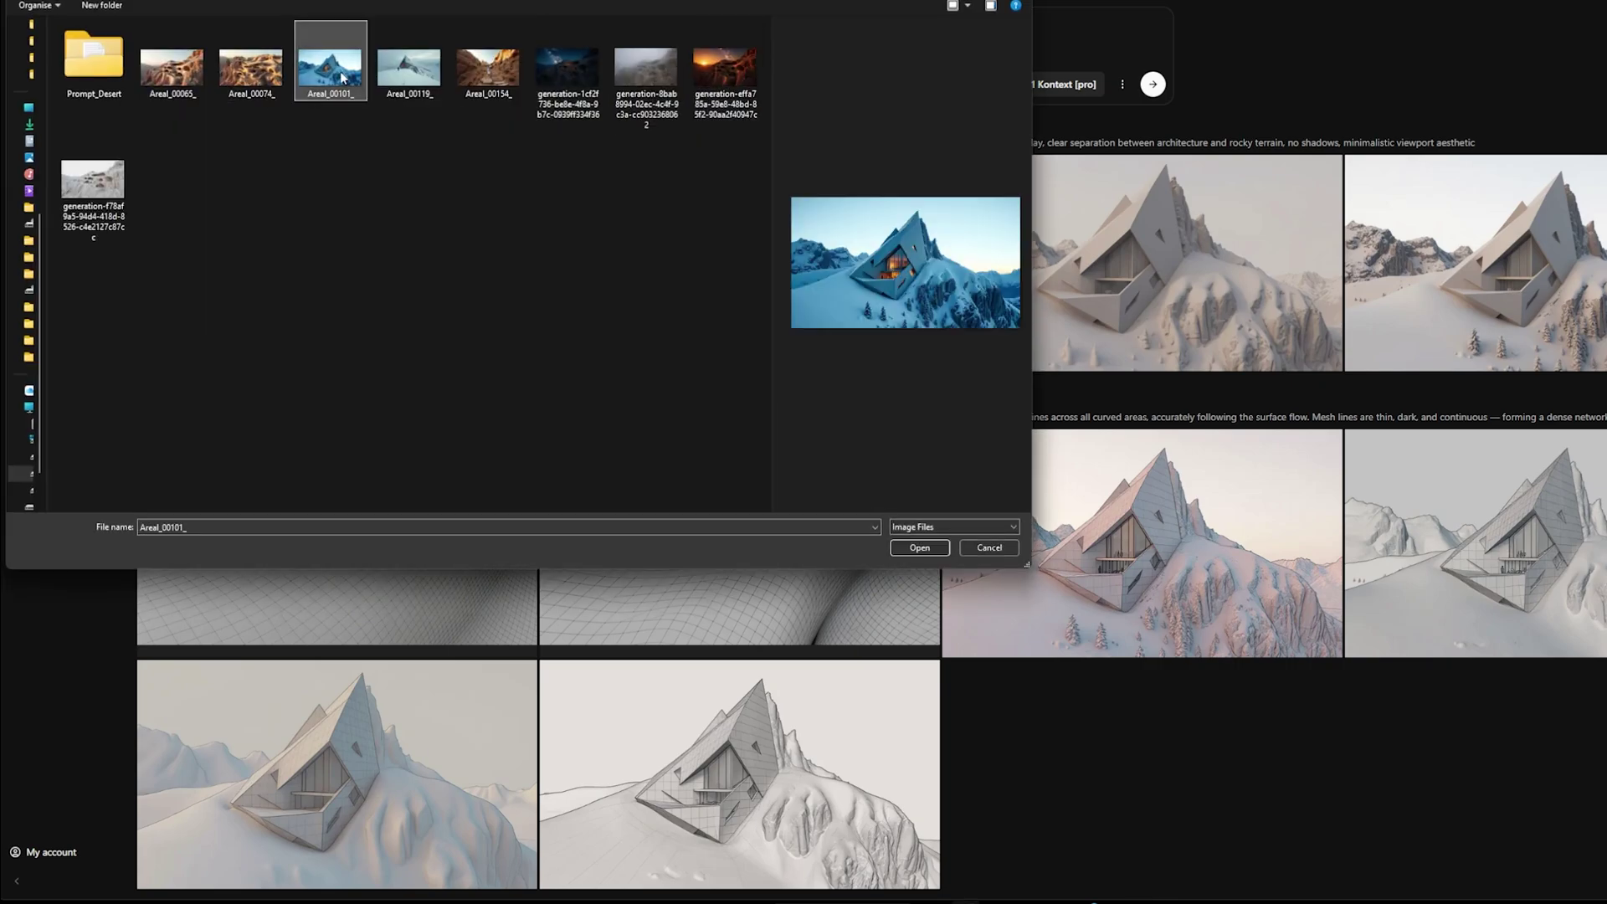
pyautogui.click(918, 548)
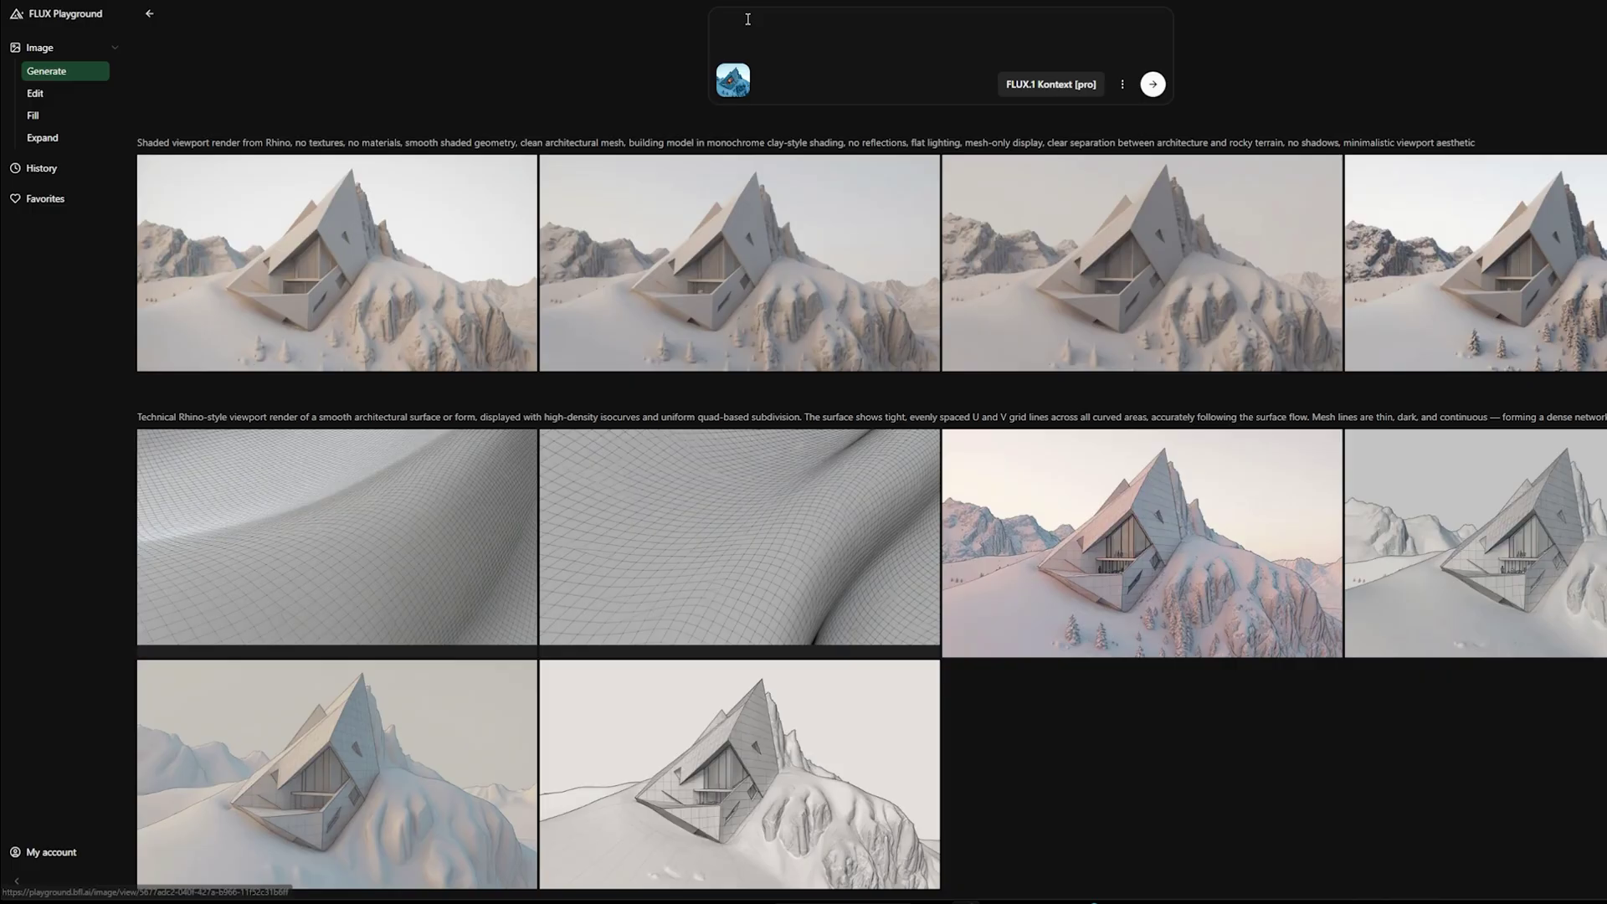
# Paste the shaded viewport render prompt and generate the clay-style house renders.
pyautogui.write('shaded viewport render from Rhino, no textures, no materials, smooth shaded geometry, clean architectural mesh, building model in monochrome clay-style shading, no reflections, flat lighting, mesh-only display, clear separation between architecture and rocky terrain, no shadows, minimalistic viewport aesthetic')
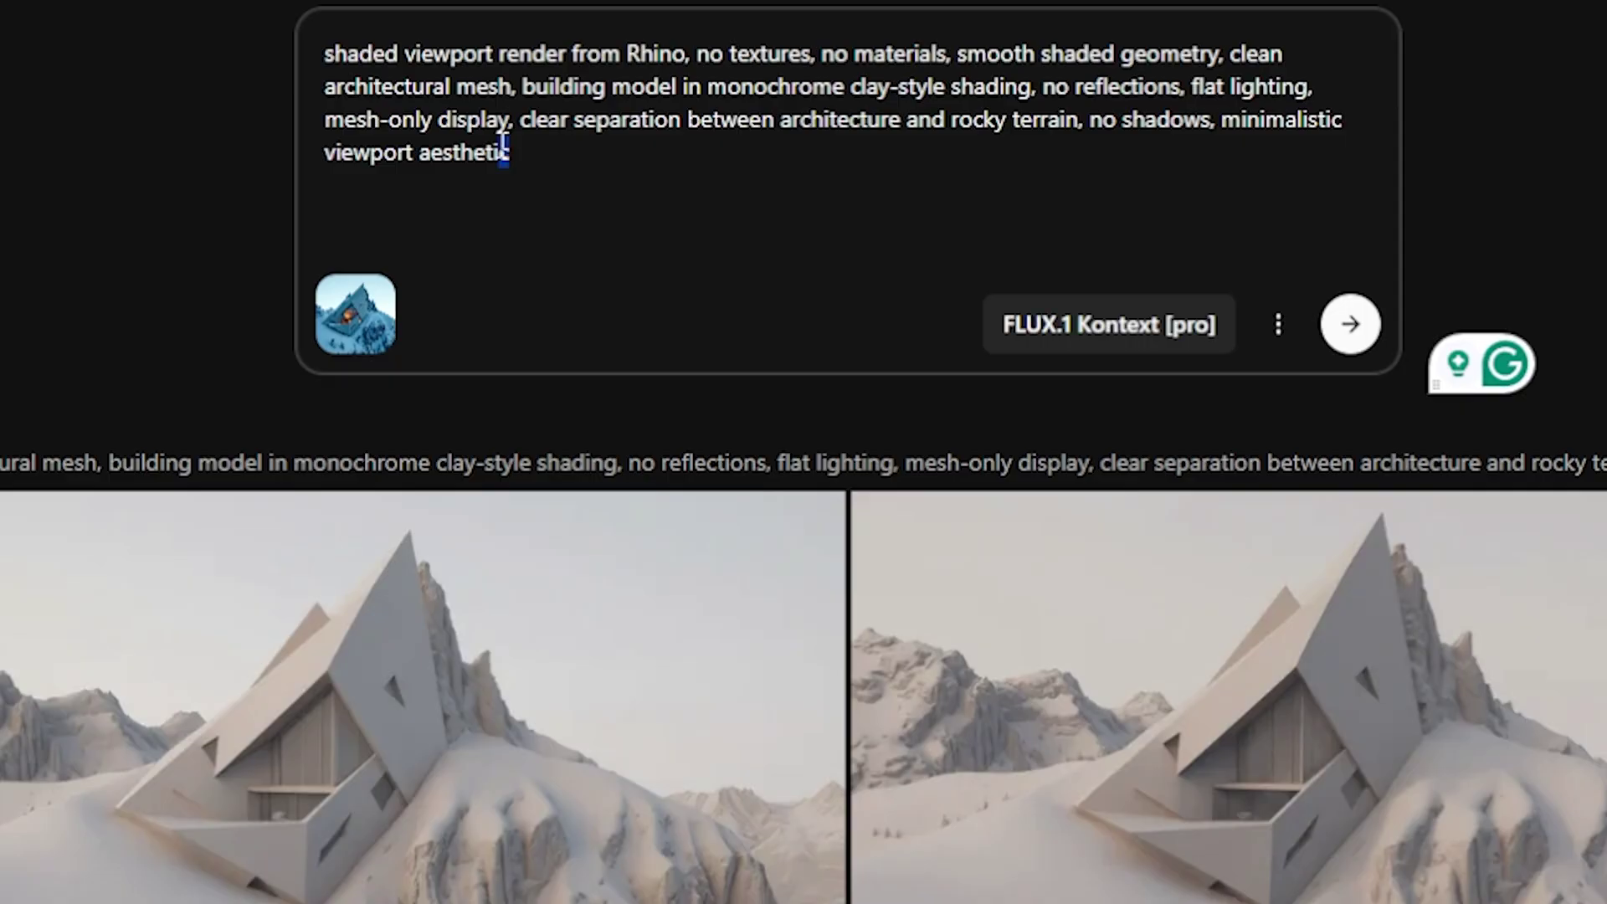
pyautogui.moveTo(800, 68); pyautogui.dragTo(717, 24)
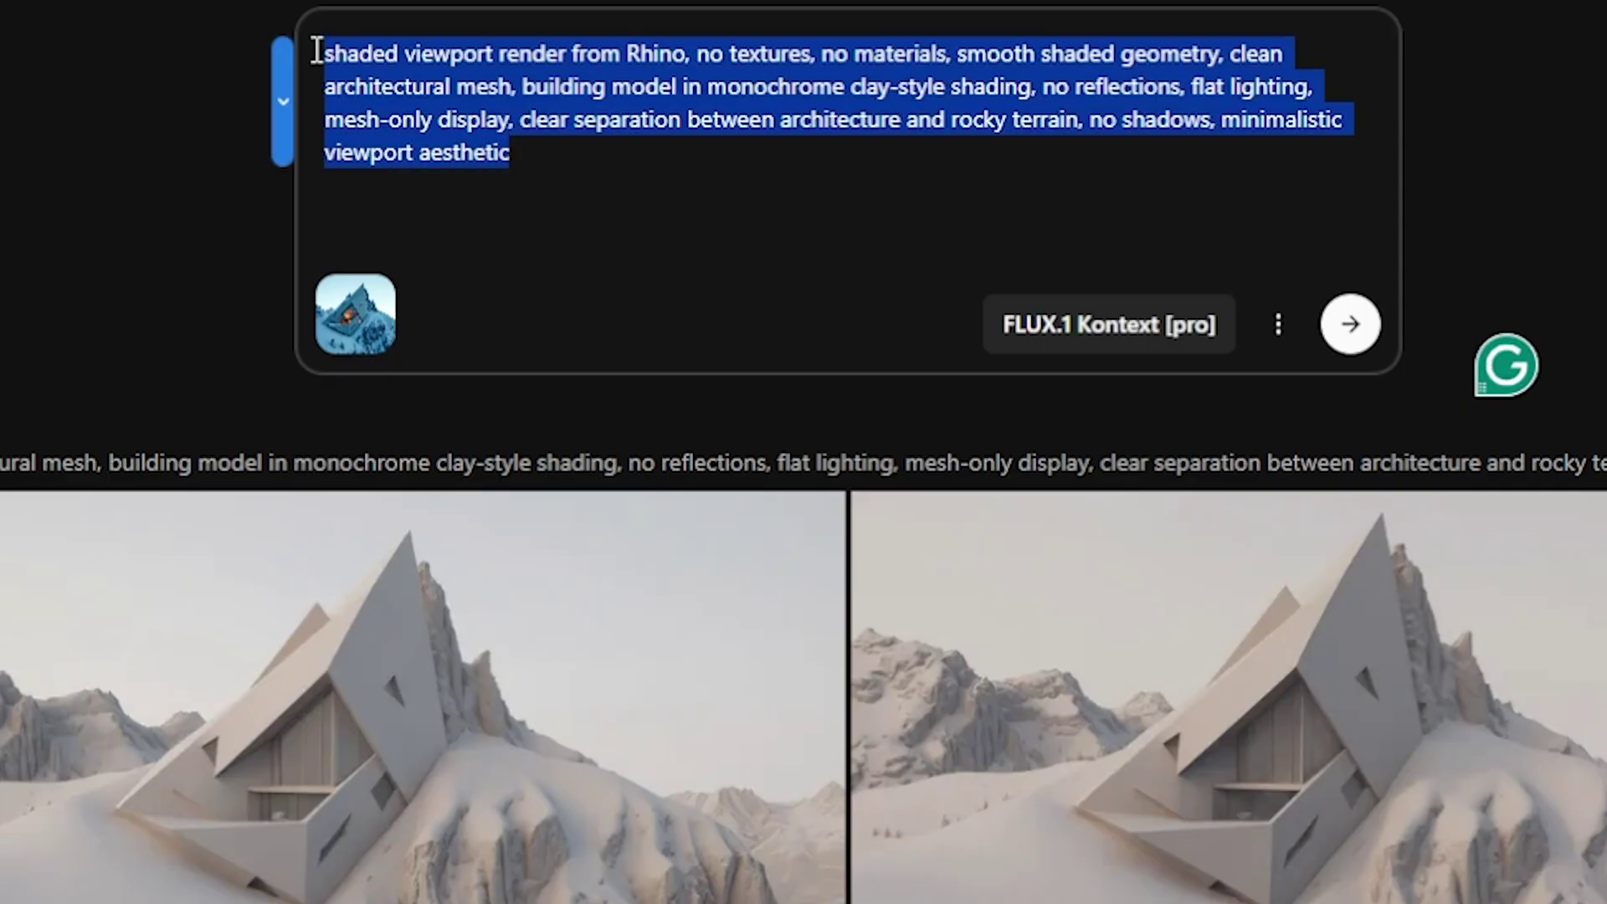
pyautogui.click(382, 78)
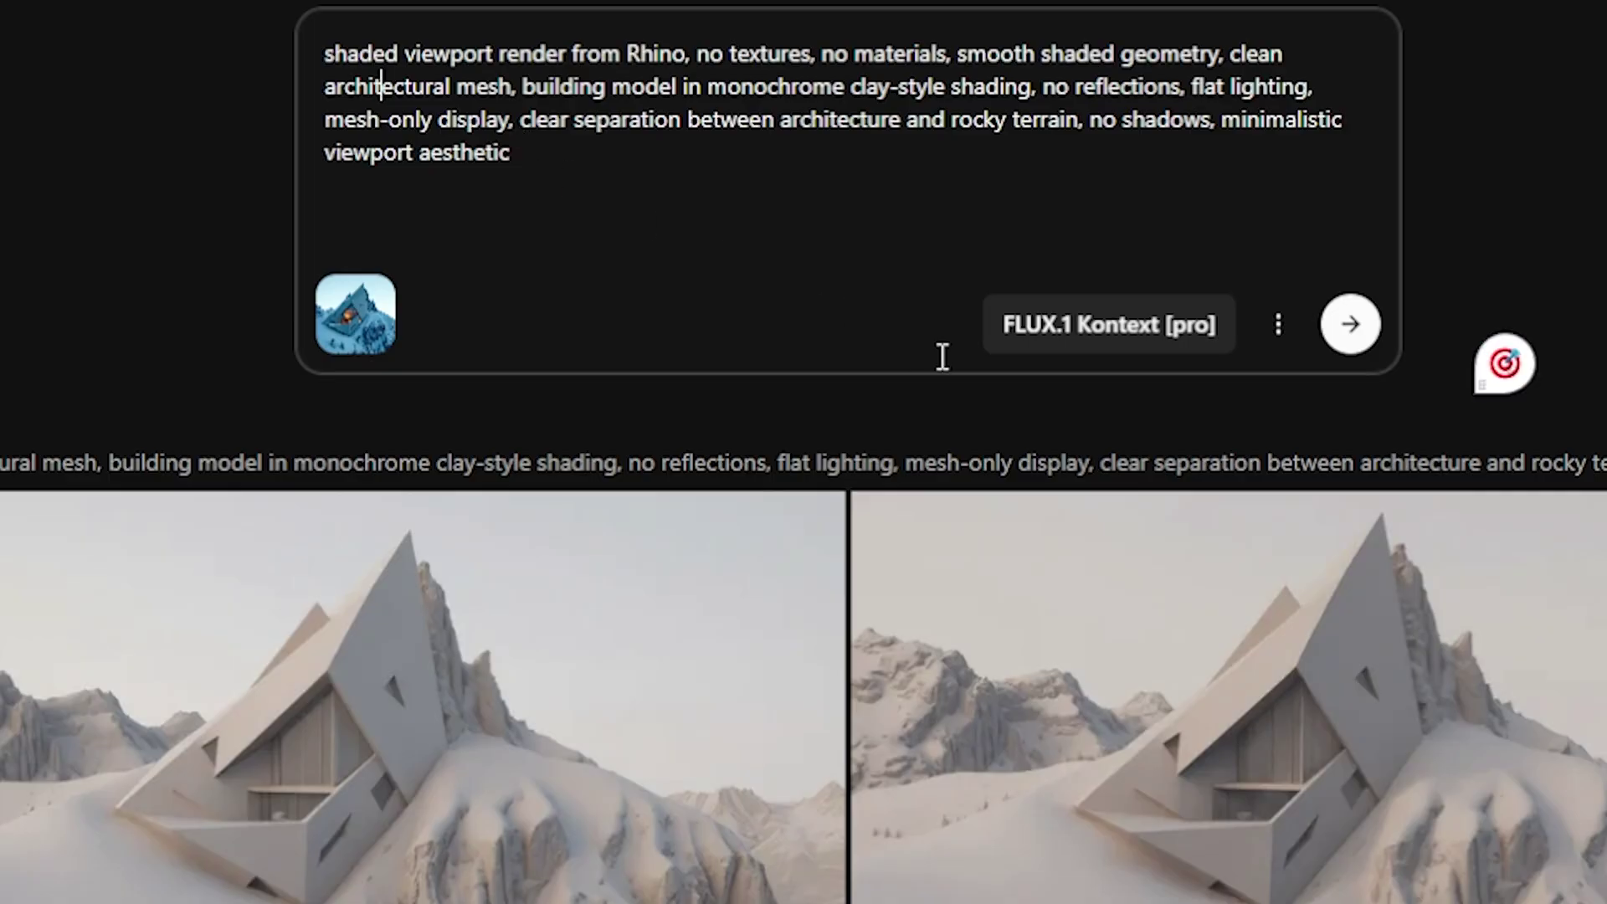
pyautogui.click(1365, 325)
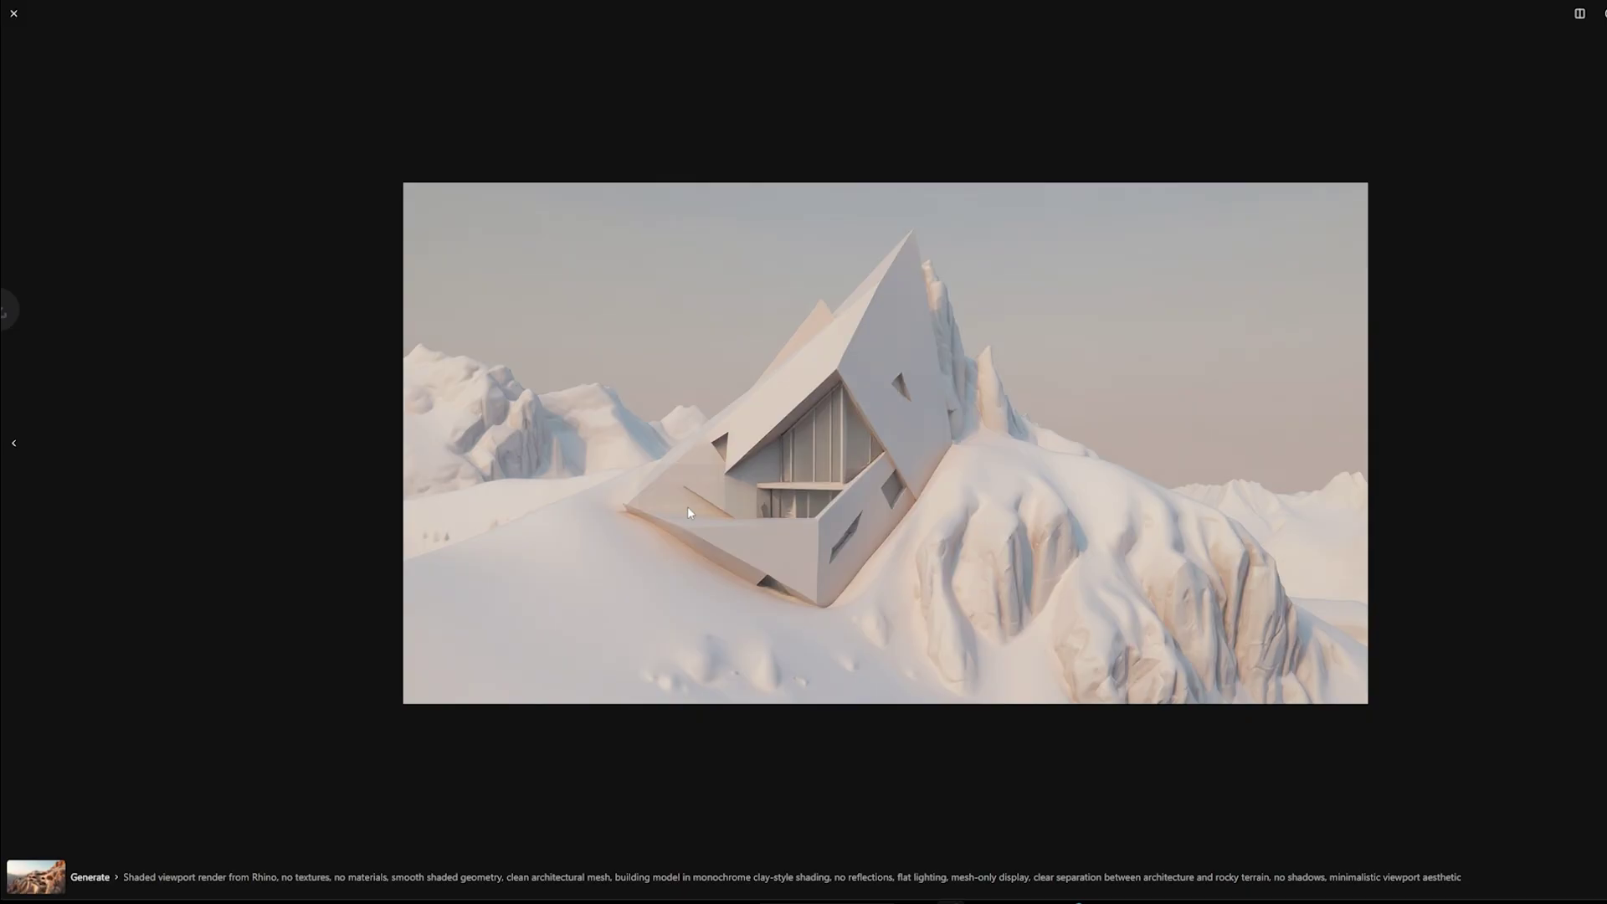
# Place the image viewer beside Sparc3D and drop the clay-style snowy house render into the upload box.
pyautogui.hotkey('alt', 'Tab')
pyautogui.hotkey('alt', 'Tab')
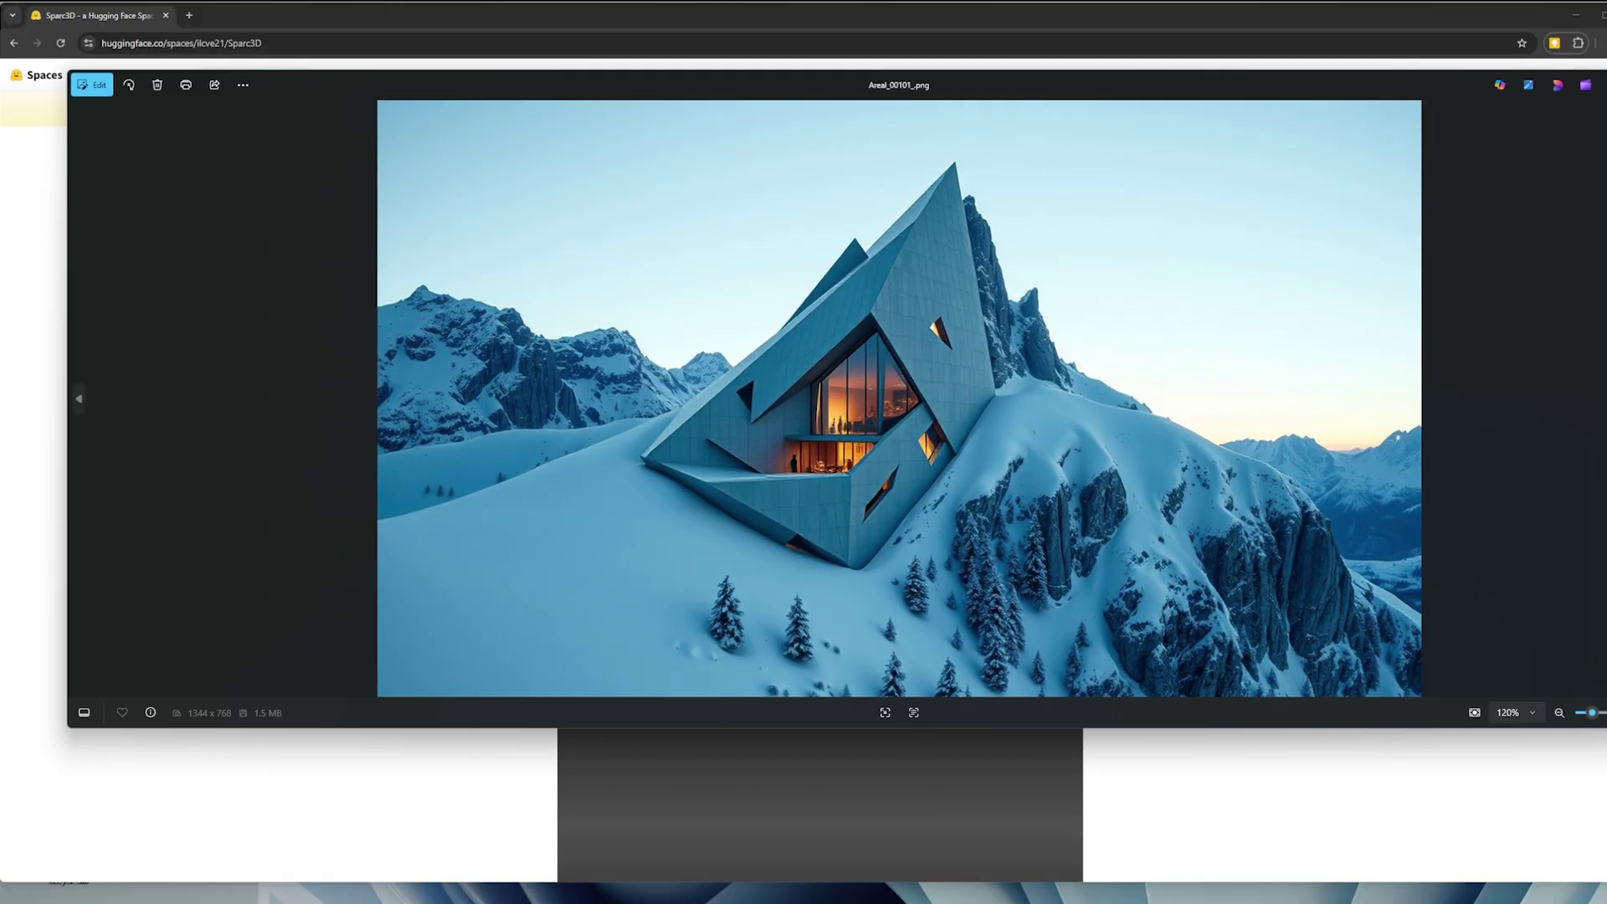
pyautogui.moveTo(1606, 320); pyautogui.dragTo(1385, 320)
pyautogui.moveTo(1379, 730); pyautogui.dragTo(1437, 799)
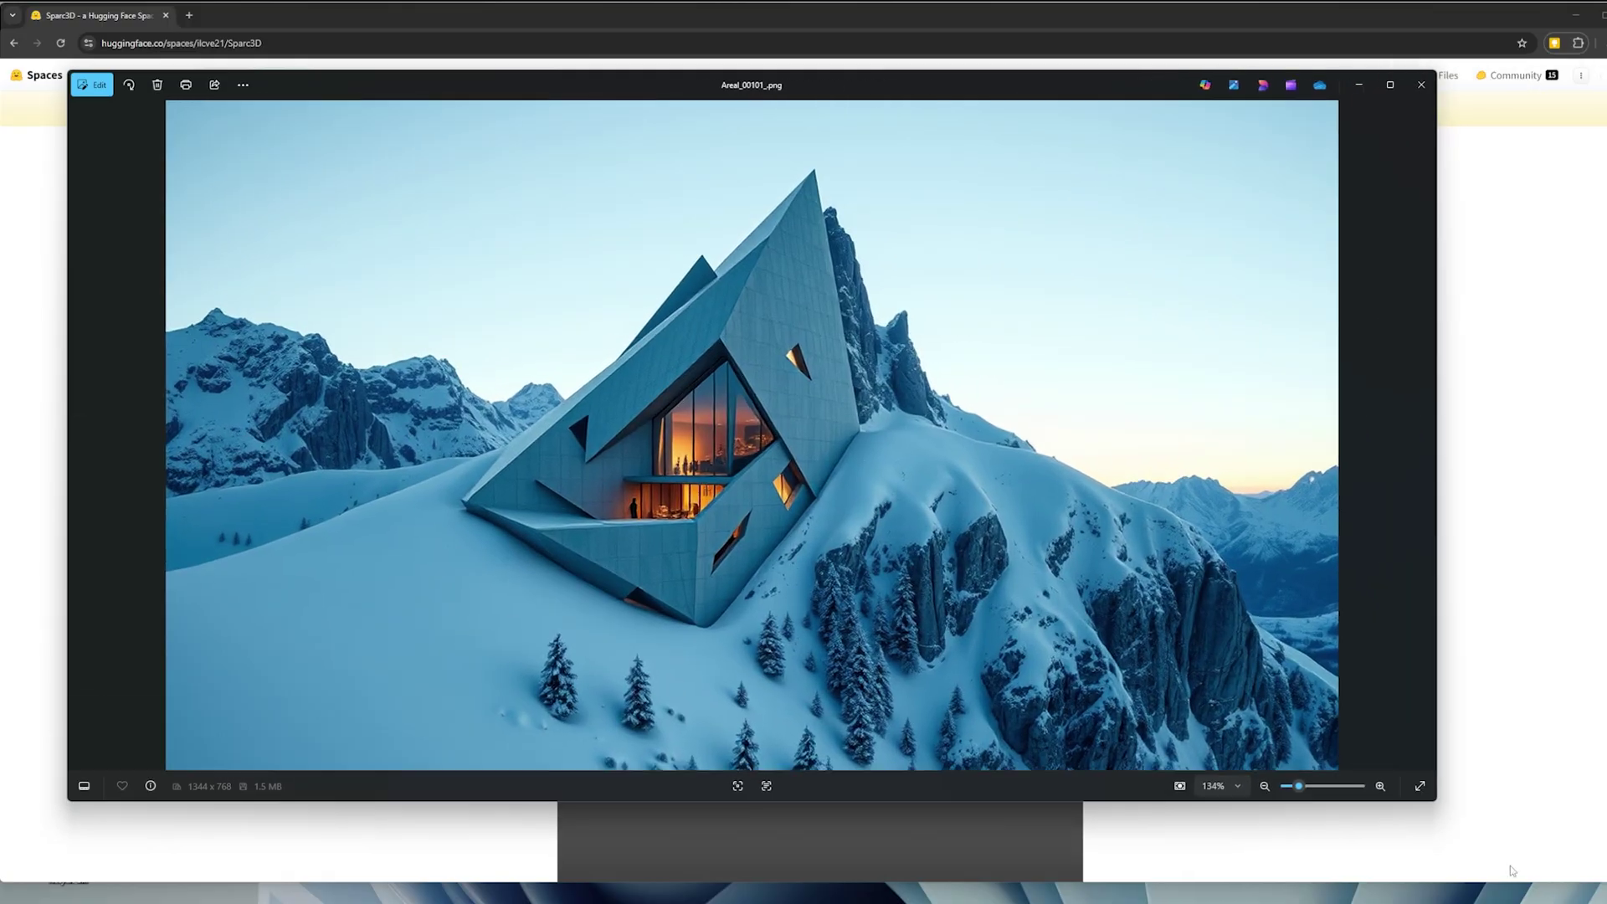
pyautogui.hotkey('alt', 'Tab')
pyautogui.hotkey('alt', 'Tab')
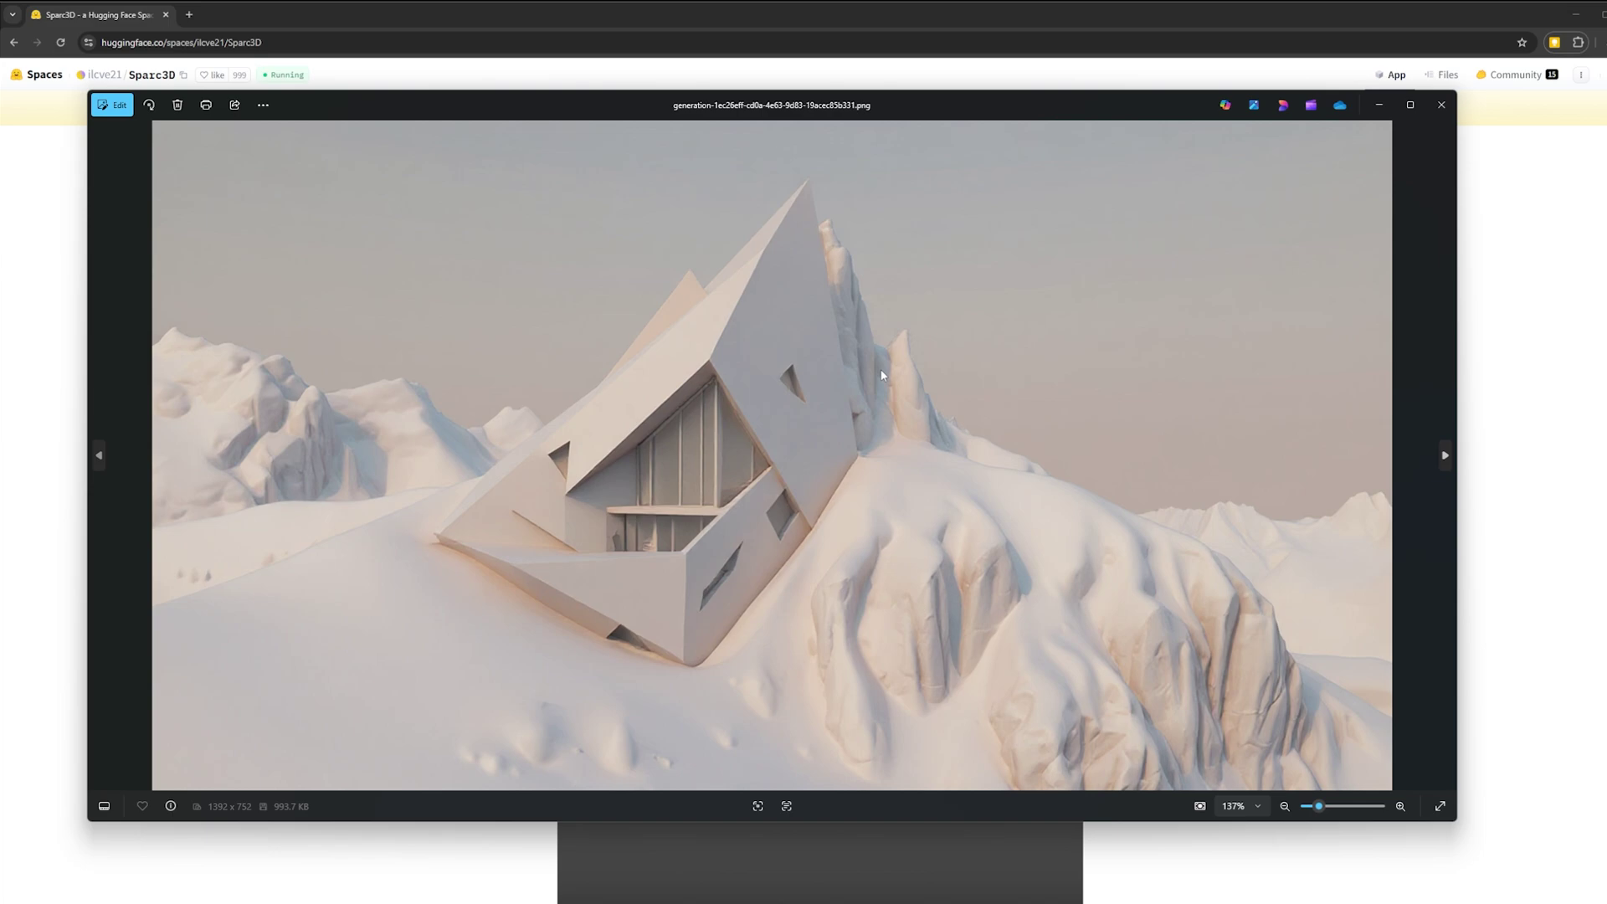
pyautogui.moveTo(777, 101); pyautogui.dragTo(850, 98)
pyautogui.hotkey('alt', 'Tab')
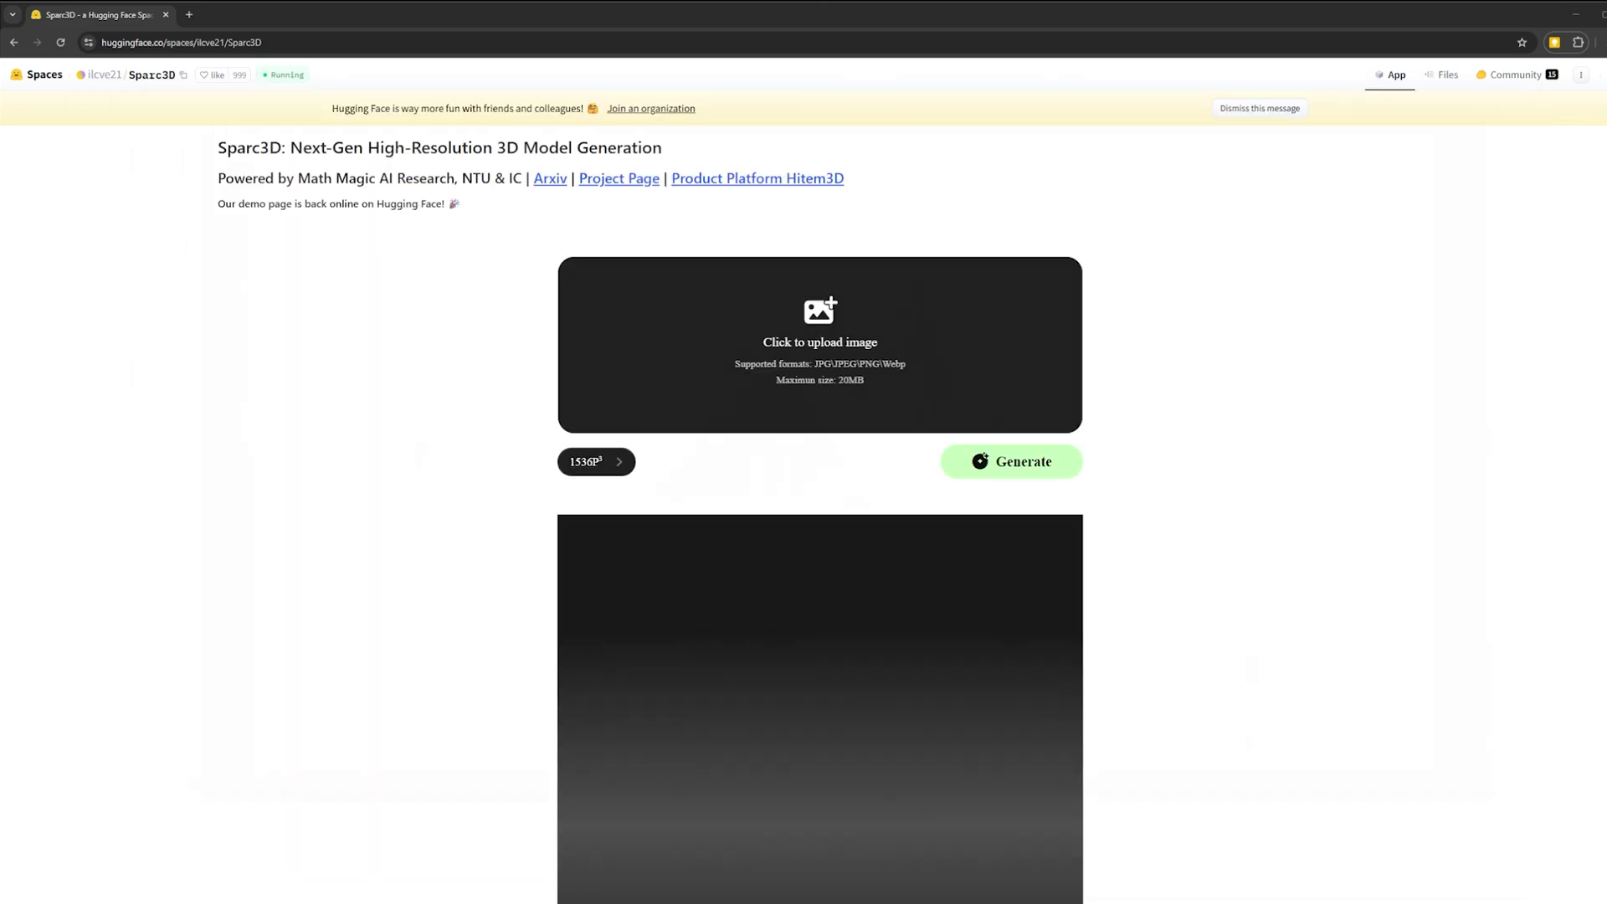
pyautogui.moveTo(956, 366); pyautogui.dragTo(834, 375)
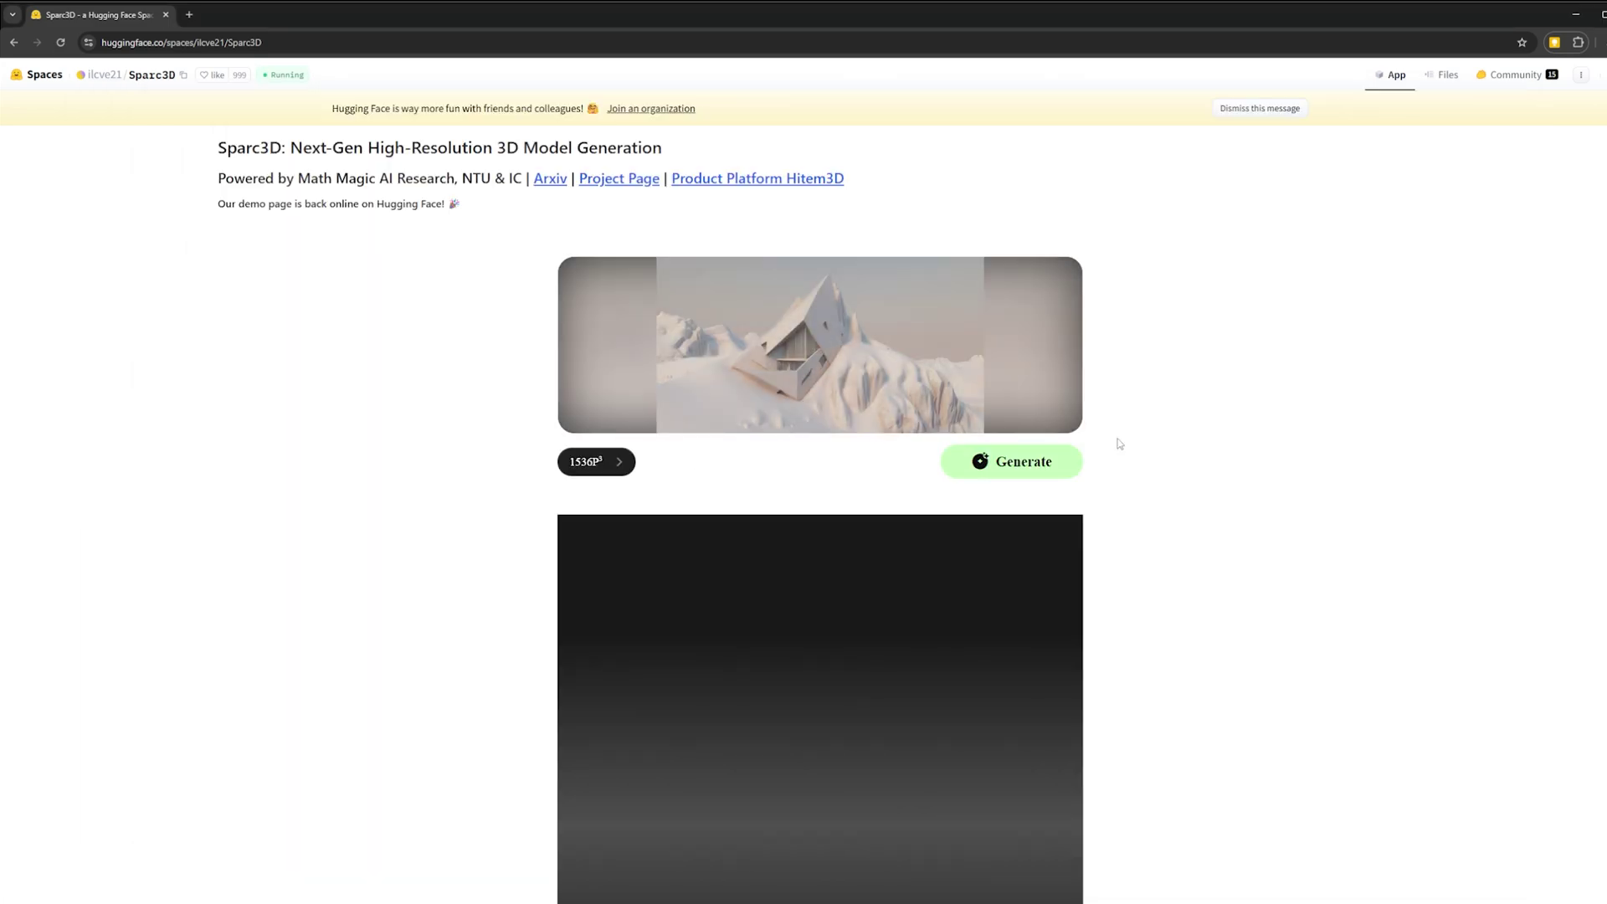
# Generate the 3D model and orbit and zoom around it from several angles.
pyautogui.click(1019, 466)
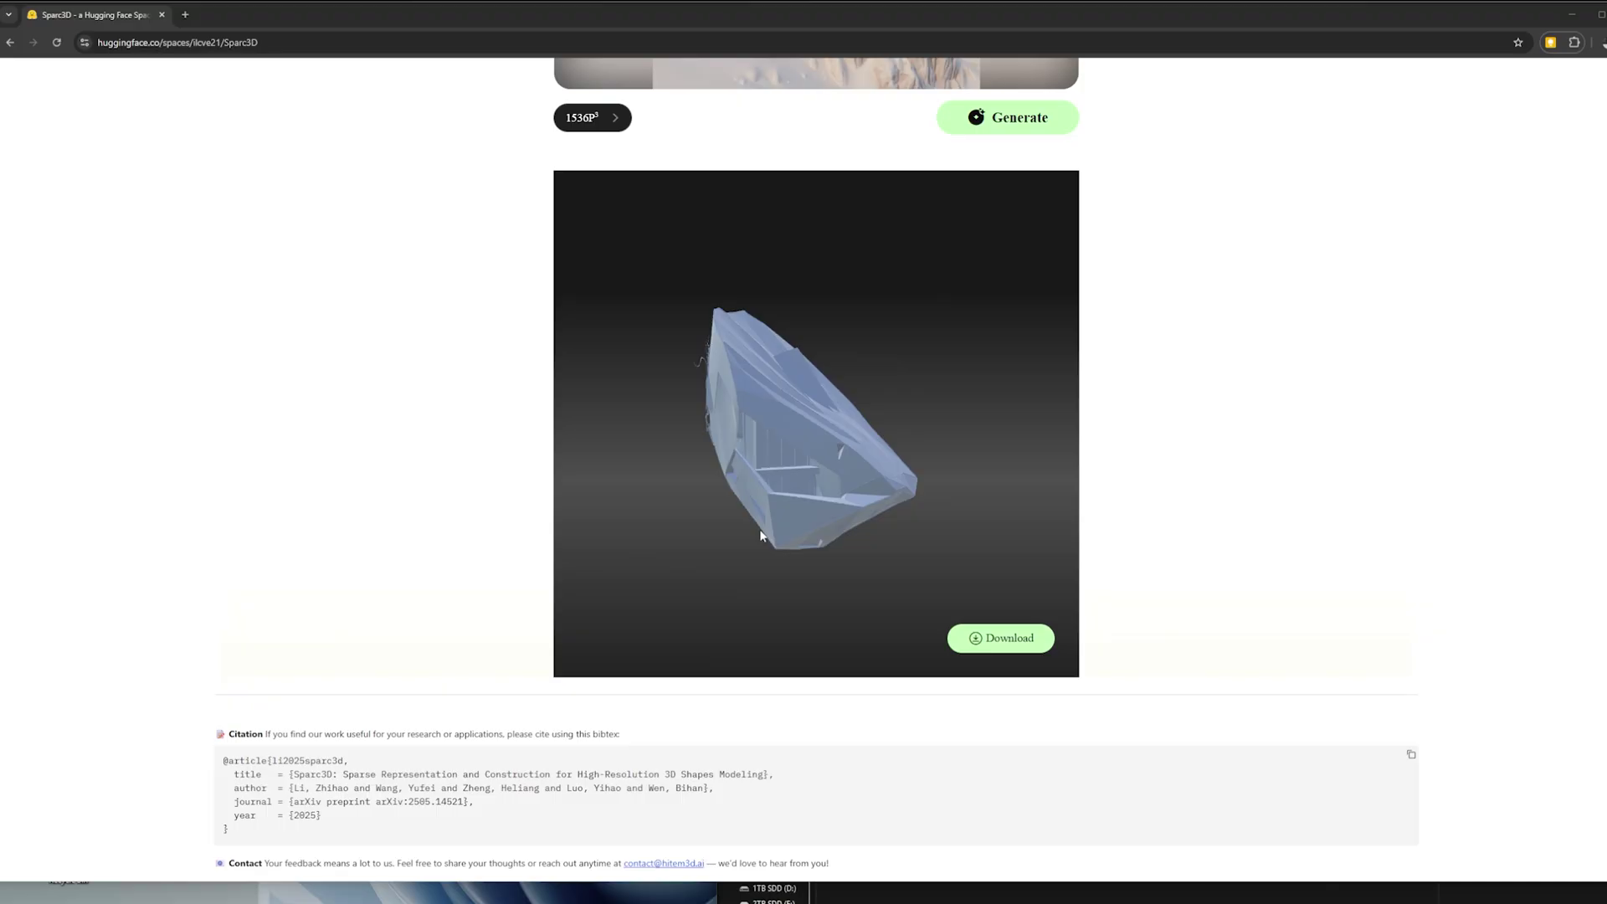
pyautogui.scroll(5, 857, 542)
pyautogui.moveTo(882, 510); pyautogui.dragTo(708, 524)
pyautogui.scroll(-5, 817, 459)
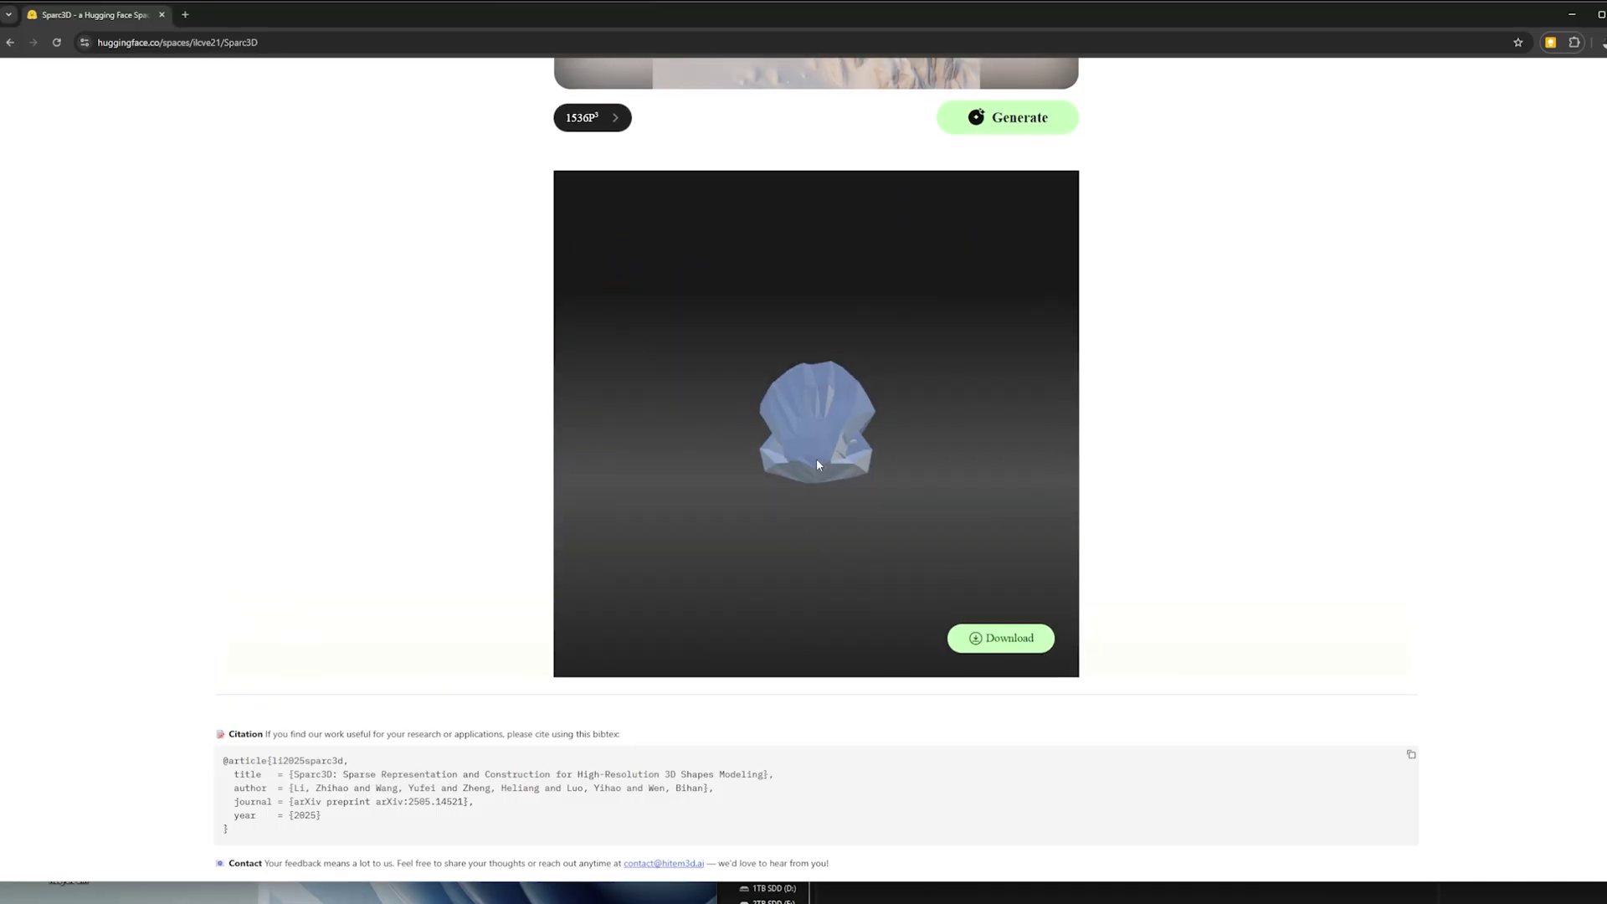
pyautogui.scroll(5, 800, 472)
pyautogui.moveTo(800, 473); pyautogui.dragTo(874, 458)
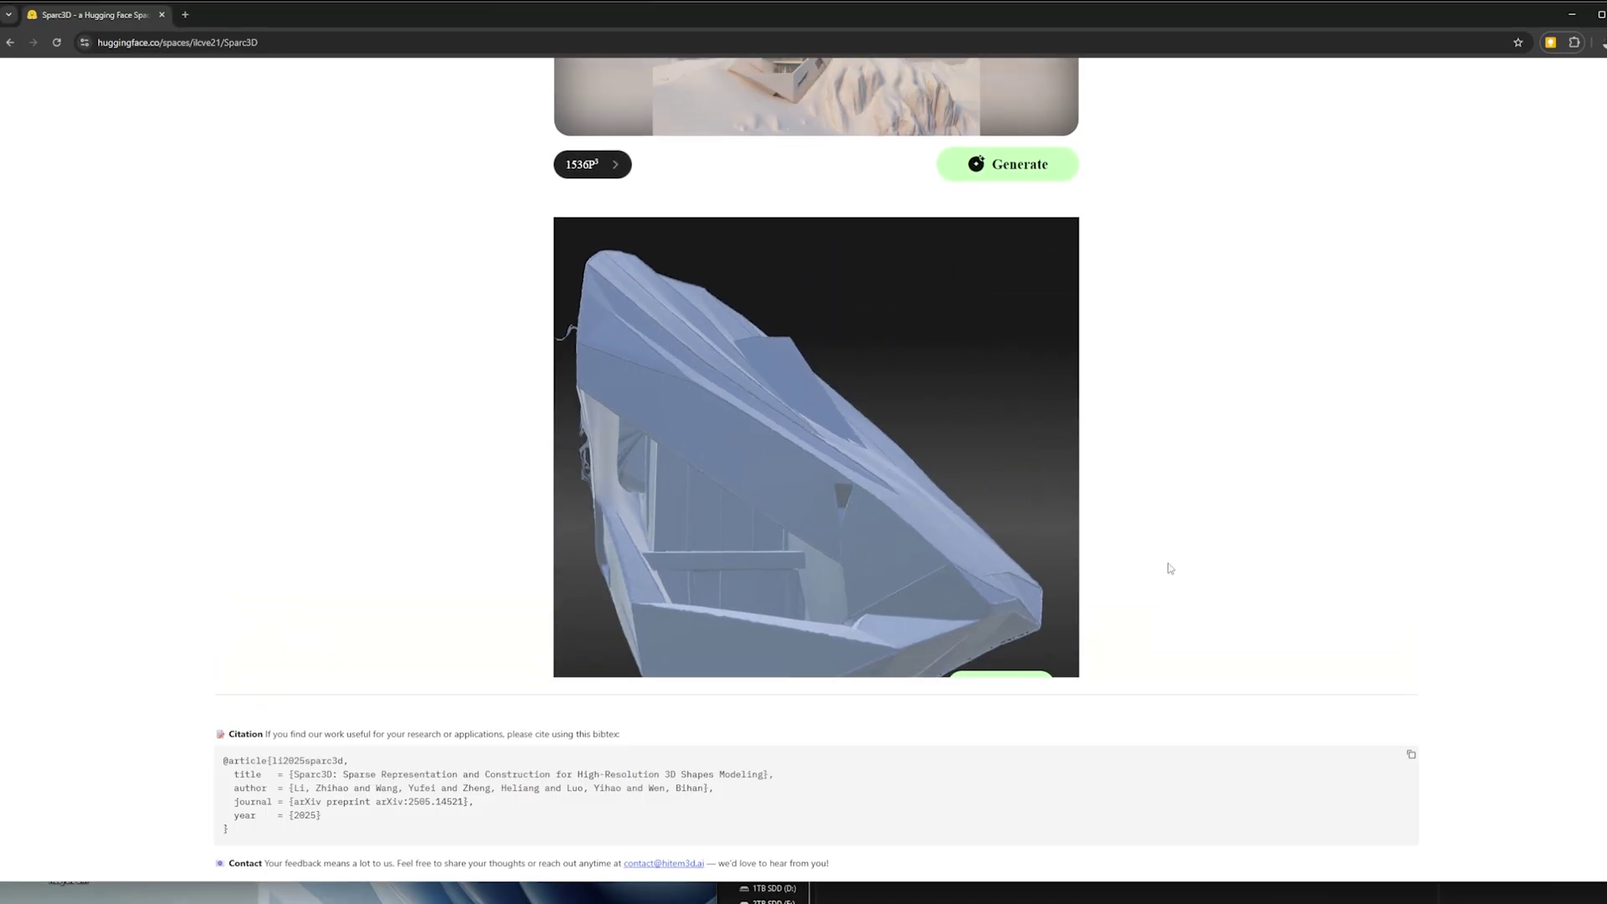
pyautogui.scroll(3, 1166, 564)
pyautogui.moveTo(803, 535); pyautogui.dragTo(836, 585)
pyautogui.scroll(-5, 855, 525)
pyautogui.scroll(5, 854, 524)
pyautogui.scroll(-2, 1155, 427)
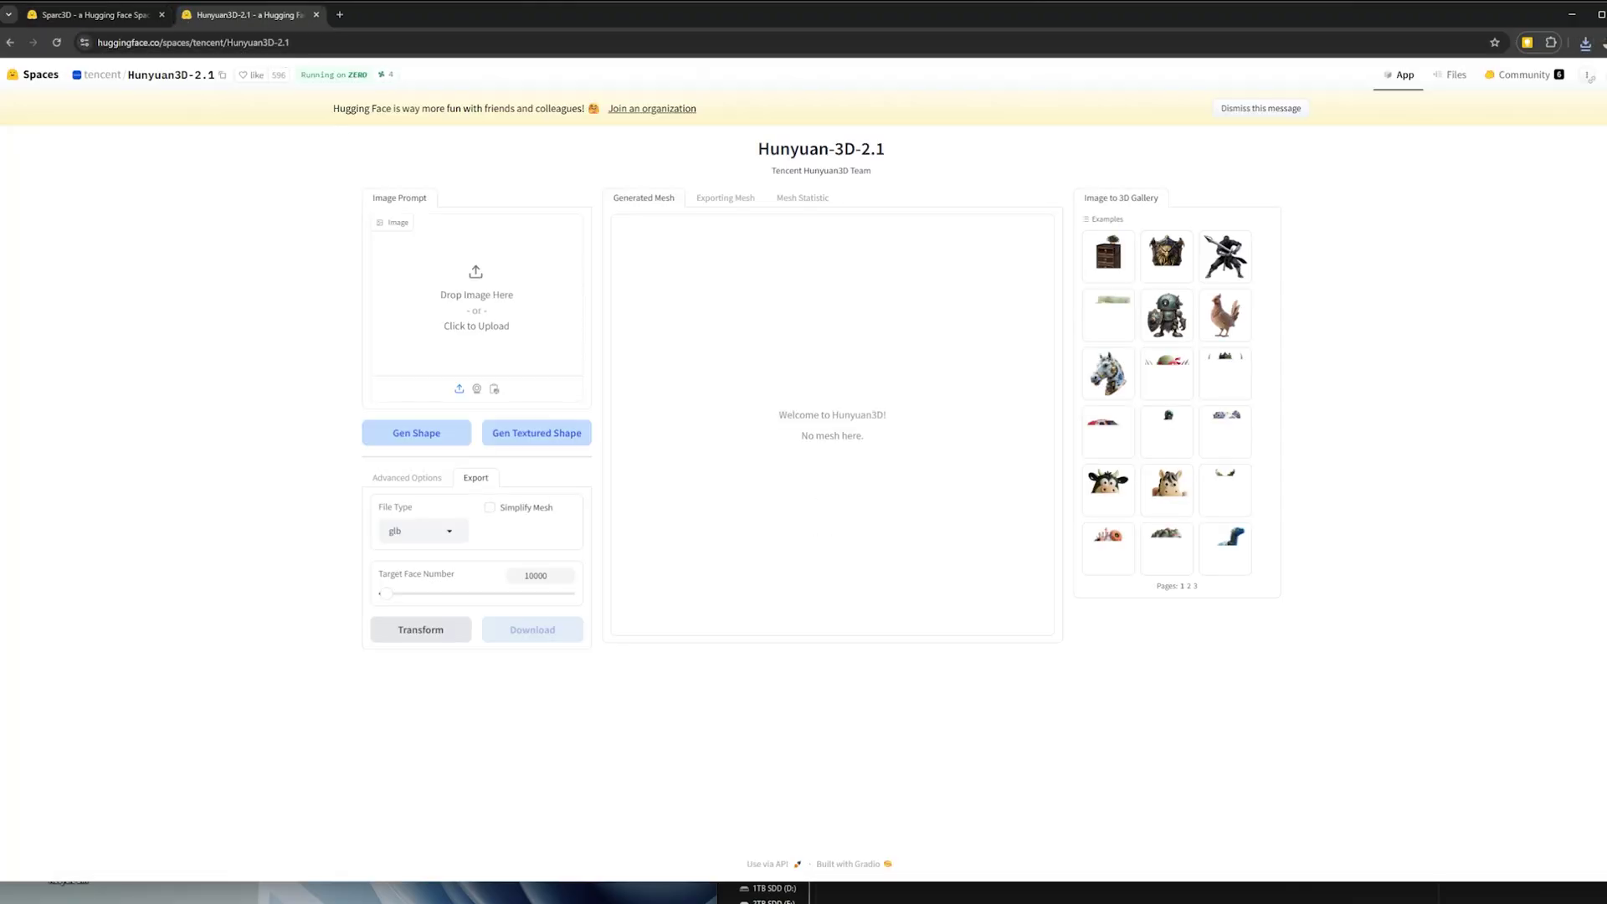
# Load the clay render as the Image Prompt and orbit the generated textured mesh.
pyautogui.moveTo(912, 892)
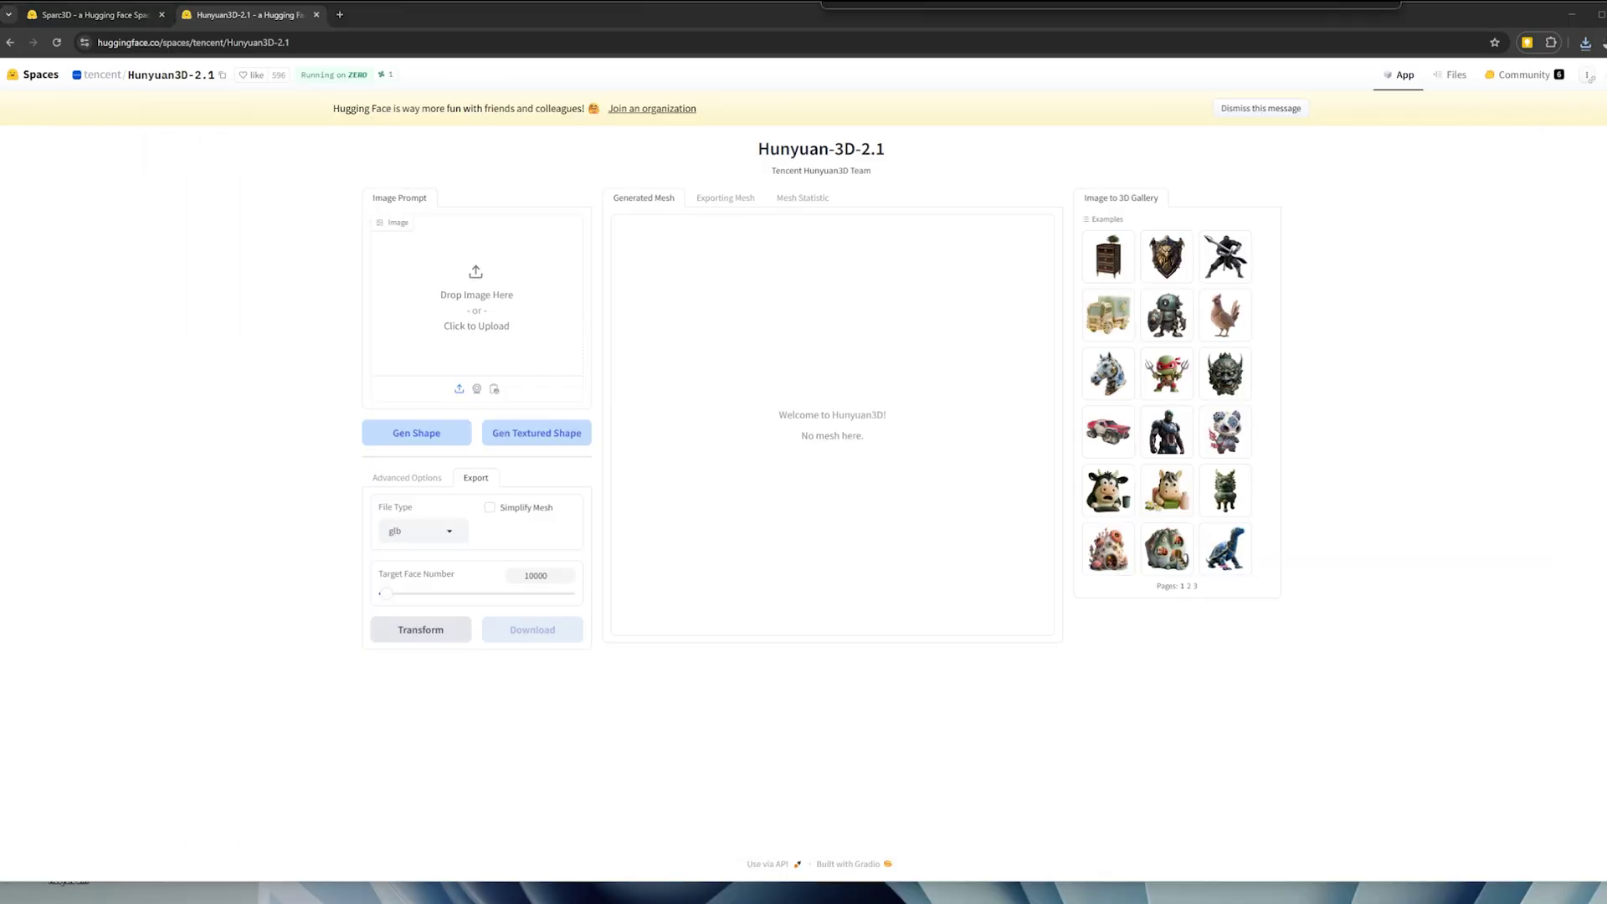
pyautogui.moveTo(1253, 427); pyautogui.dragTo(455, 323)
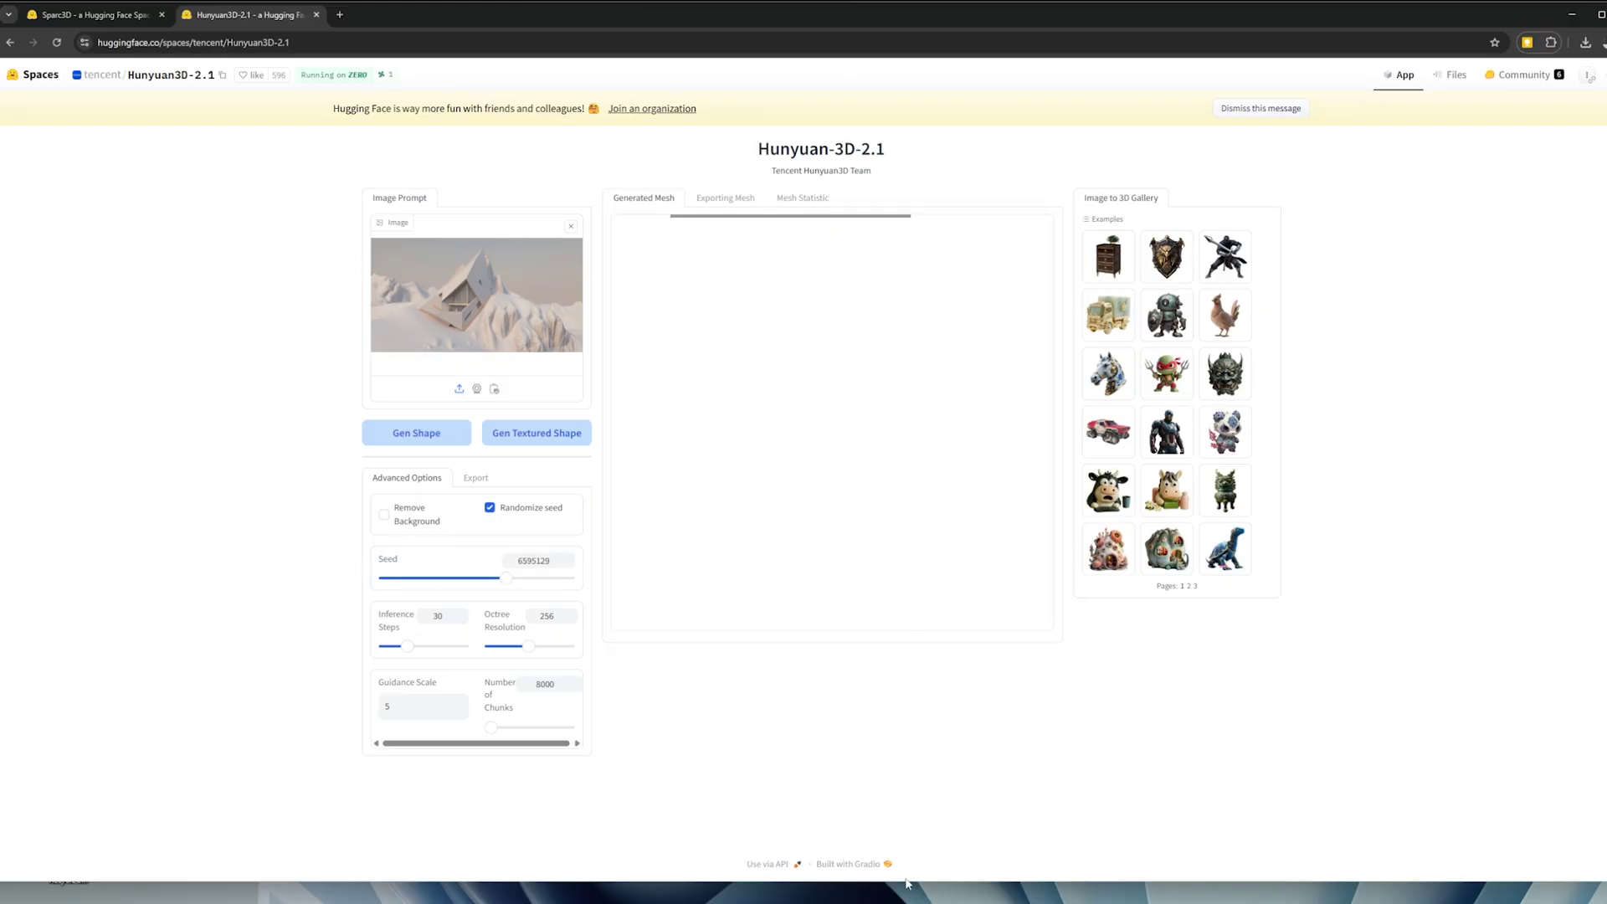
pyautogui.moveTo(871, 469); pyautogui.dragTo(804, 511)
pyautogui.scroll(3, 894, 502)
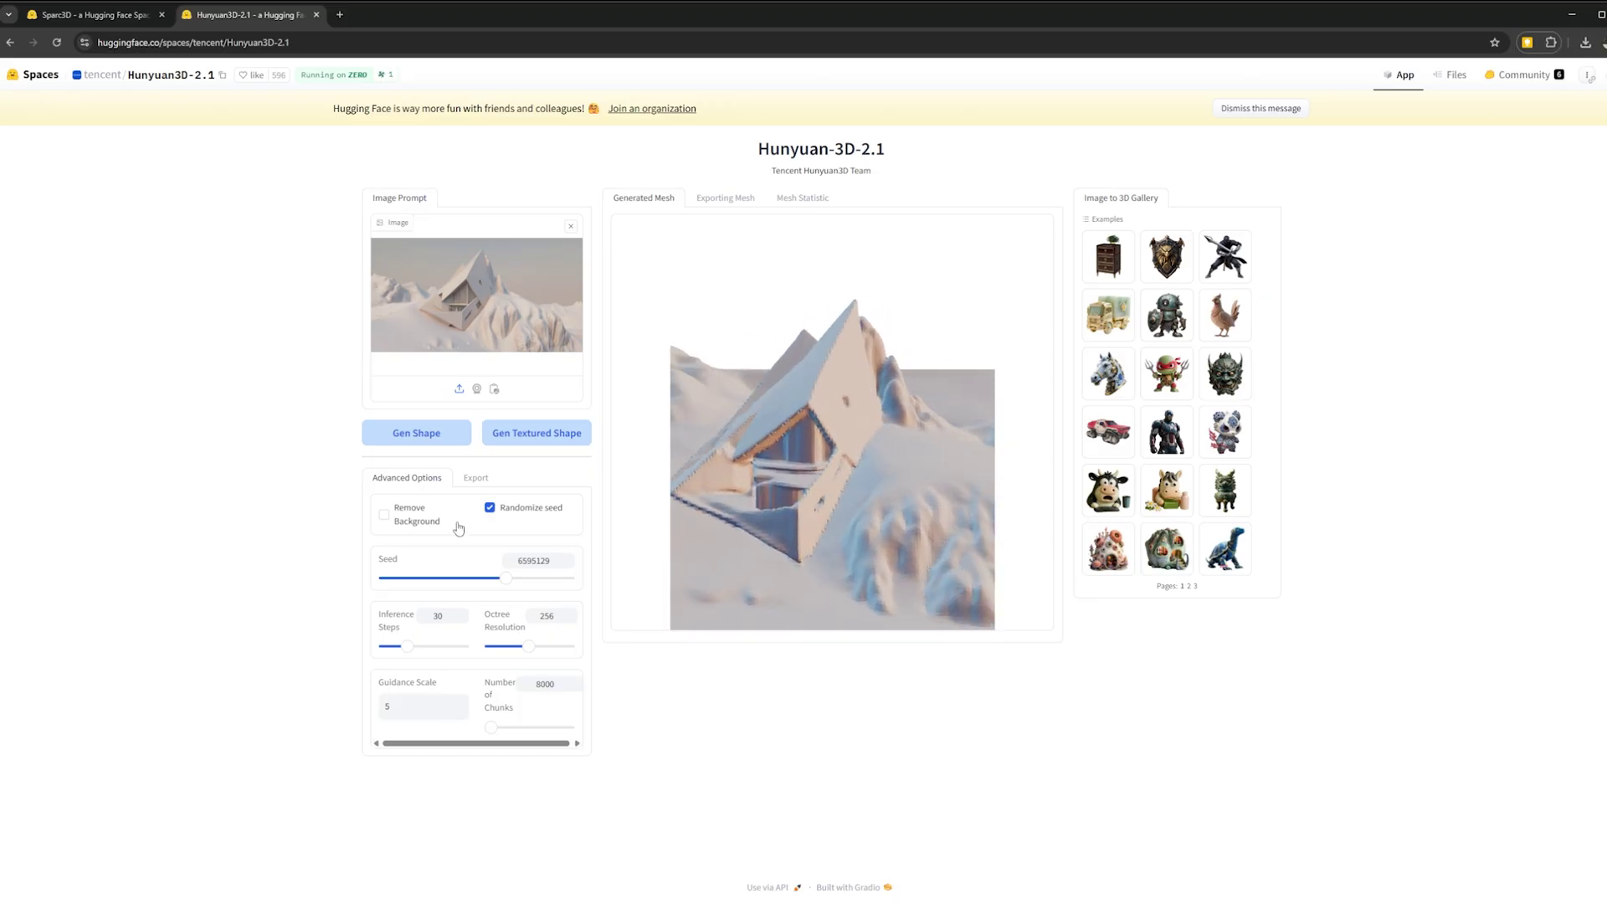
# Transform the mesh for export, switching between the Export and Advanced Options panels.
pyautogui.click(475, 478)
pyautogui.moveTo(737, 469); pyautogui.dragTo(774, 489)
pyautogui.click(457, 632)
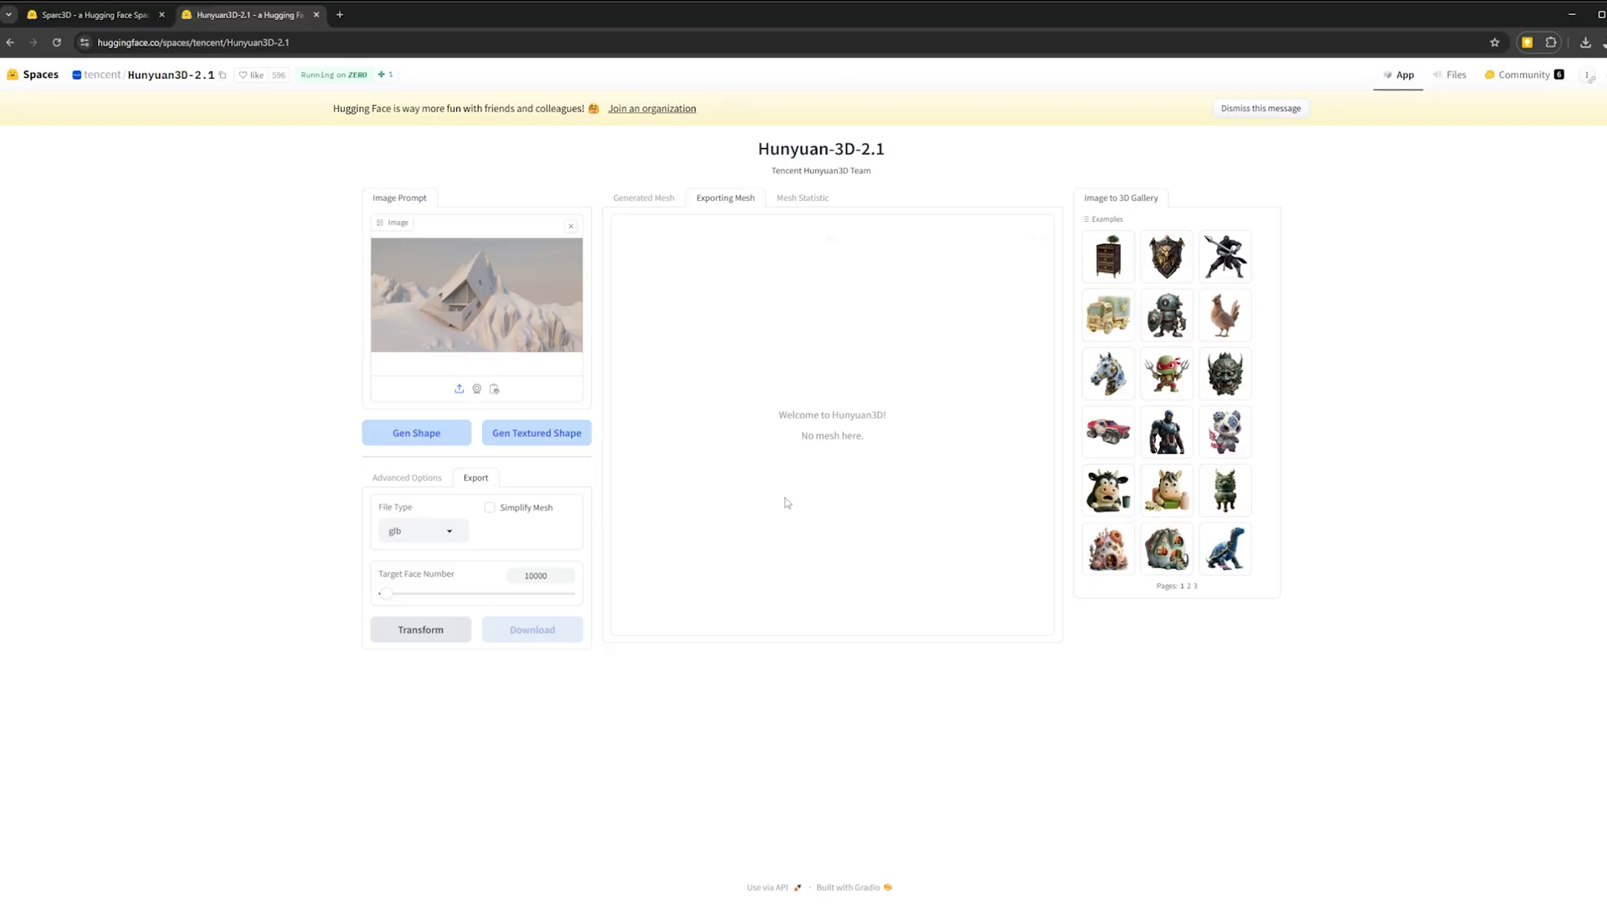
pyautogui.click(407, 479)
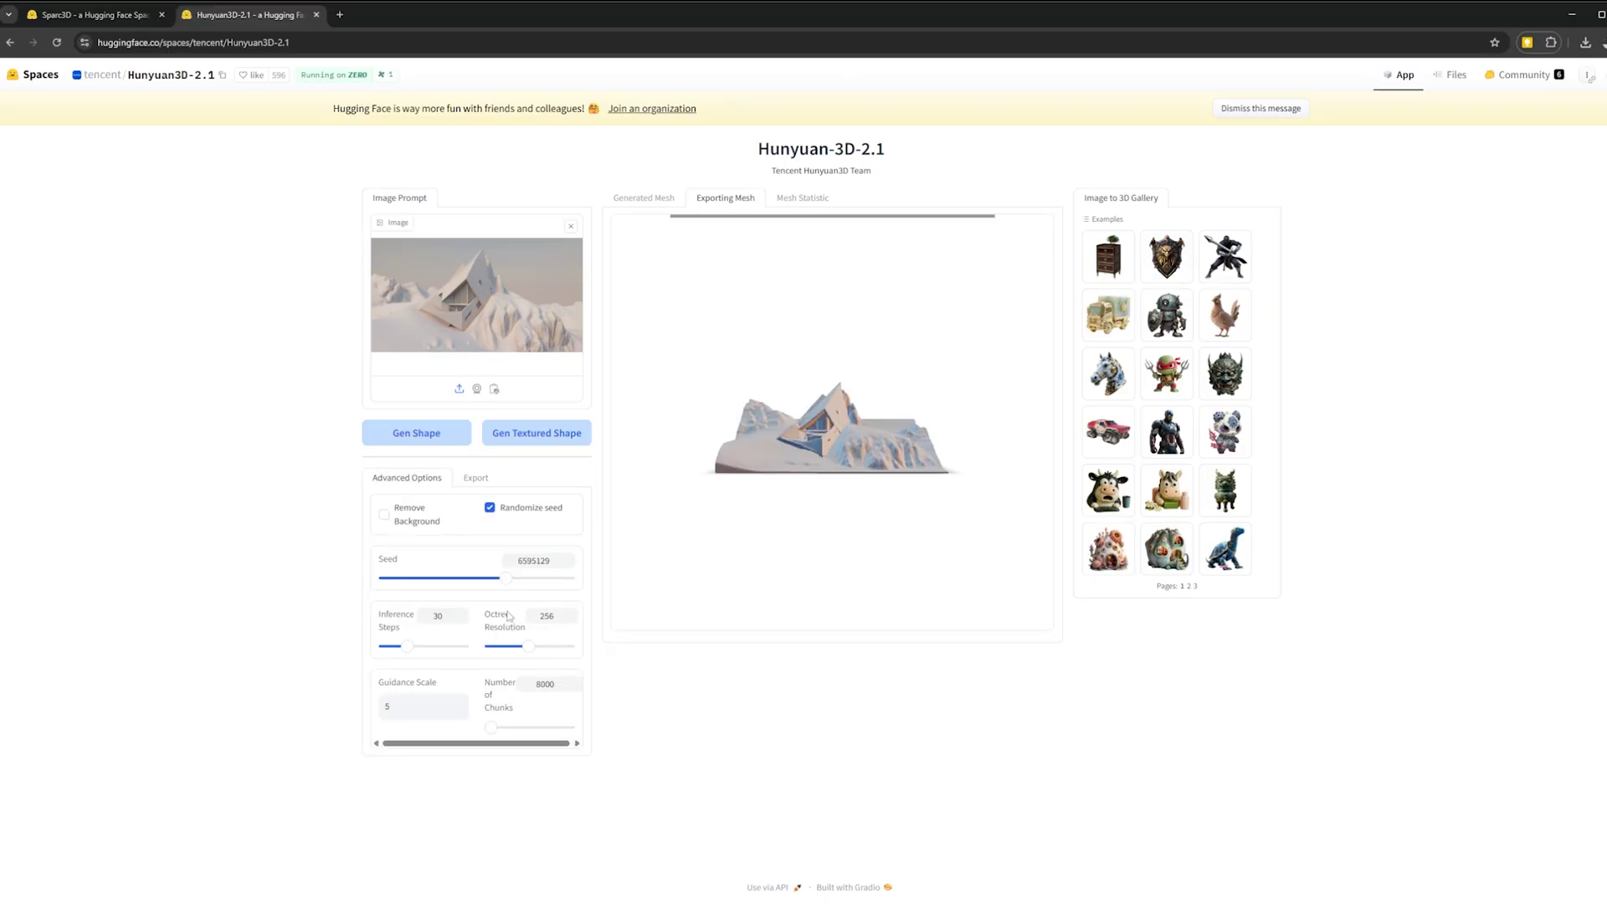
pyautogui.click(477, 478)
pyautogui.scroll(5, 905, 519)
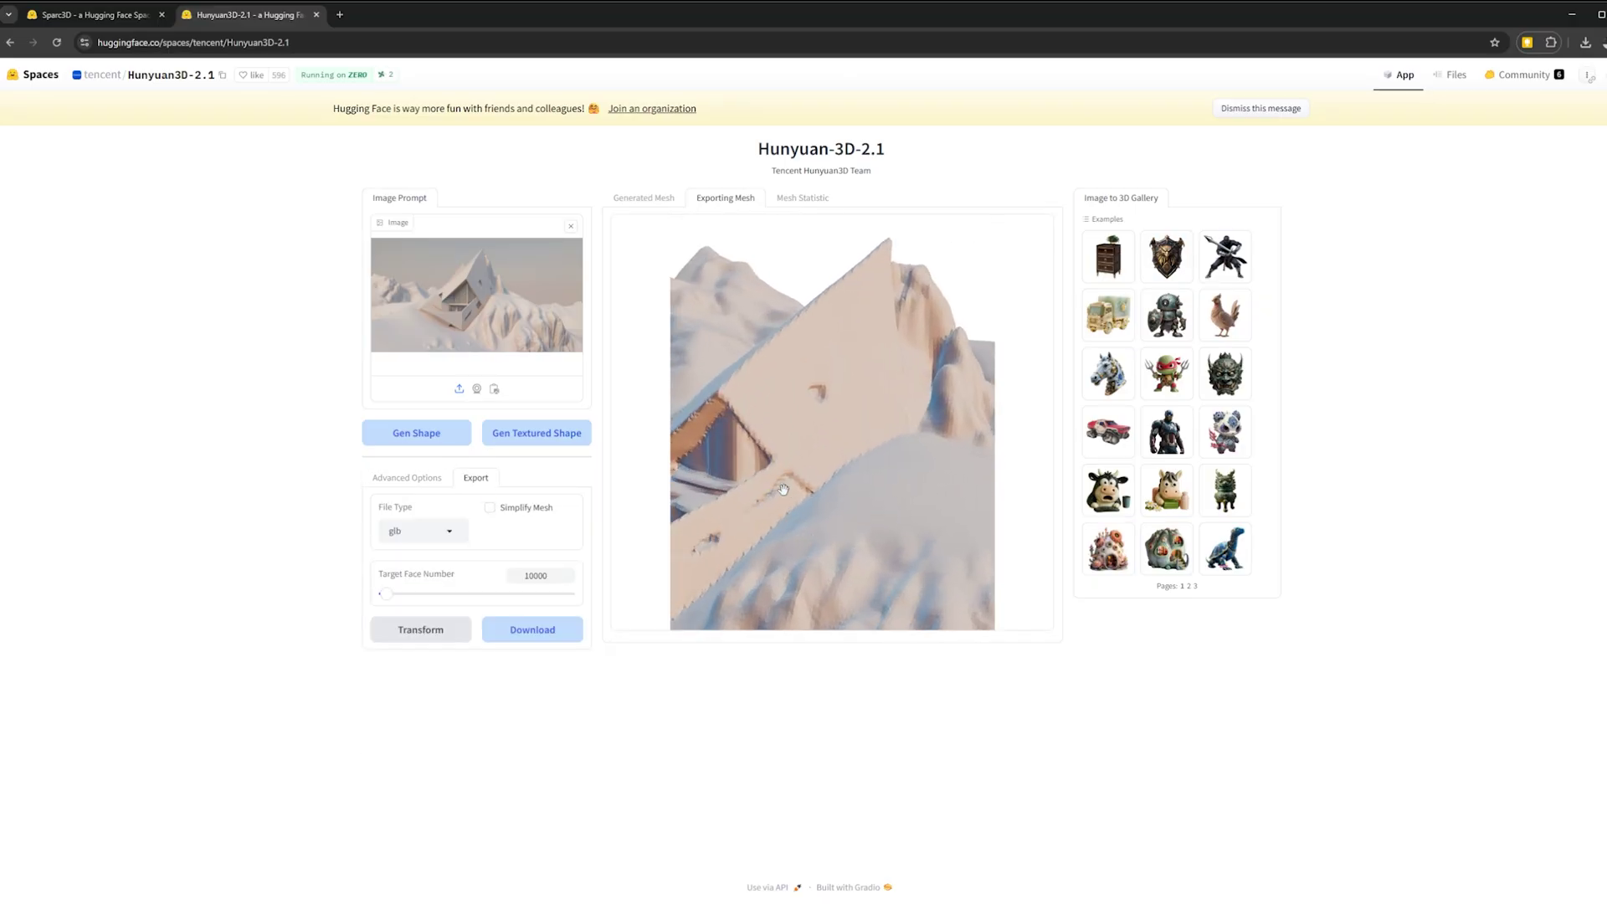
pyautogui.moveTo(783, 489); pyautogui.dragTo(883, 403)
pyautogui.scroll(-3, 850, 513)
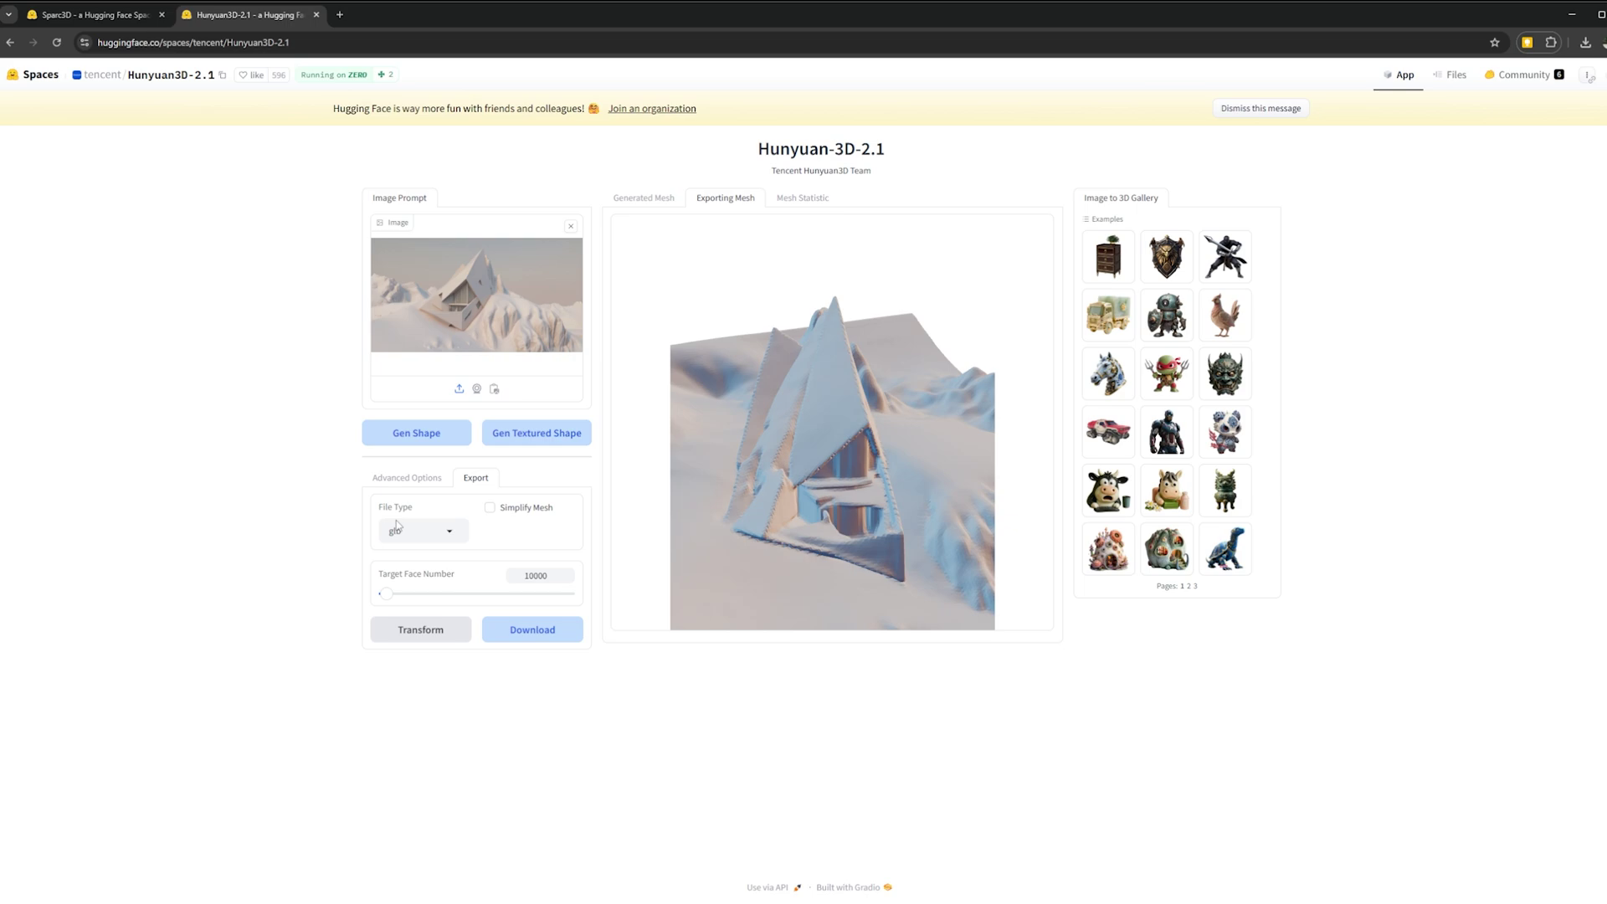
pyautogui.click(410, 481)
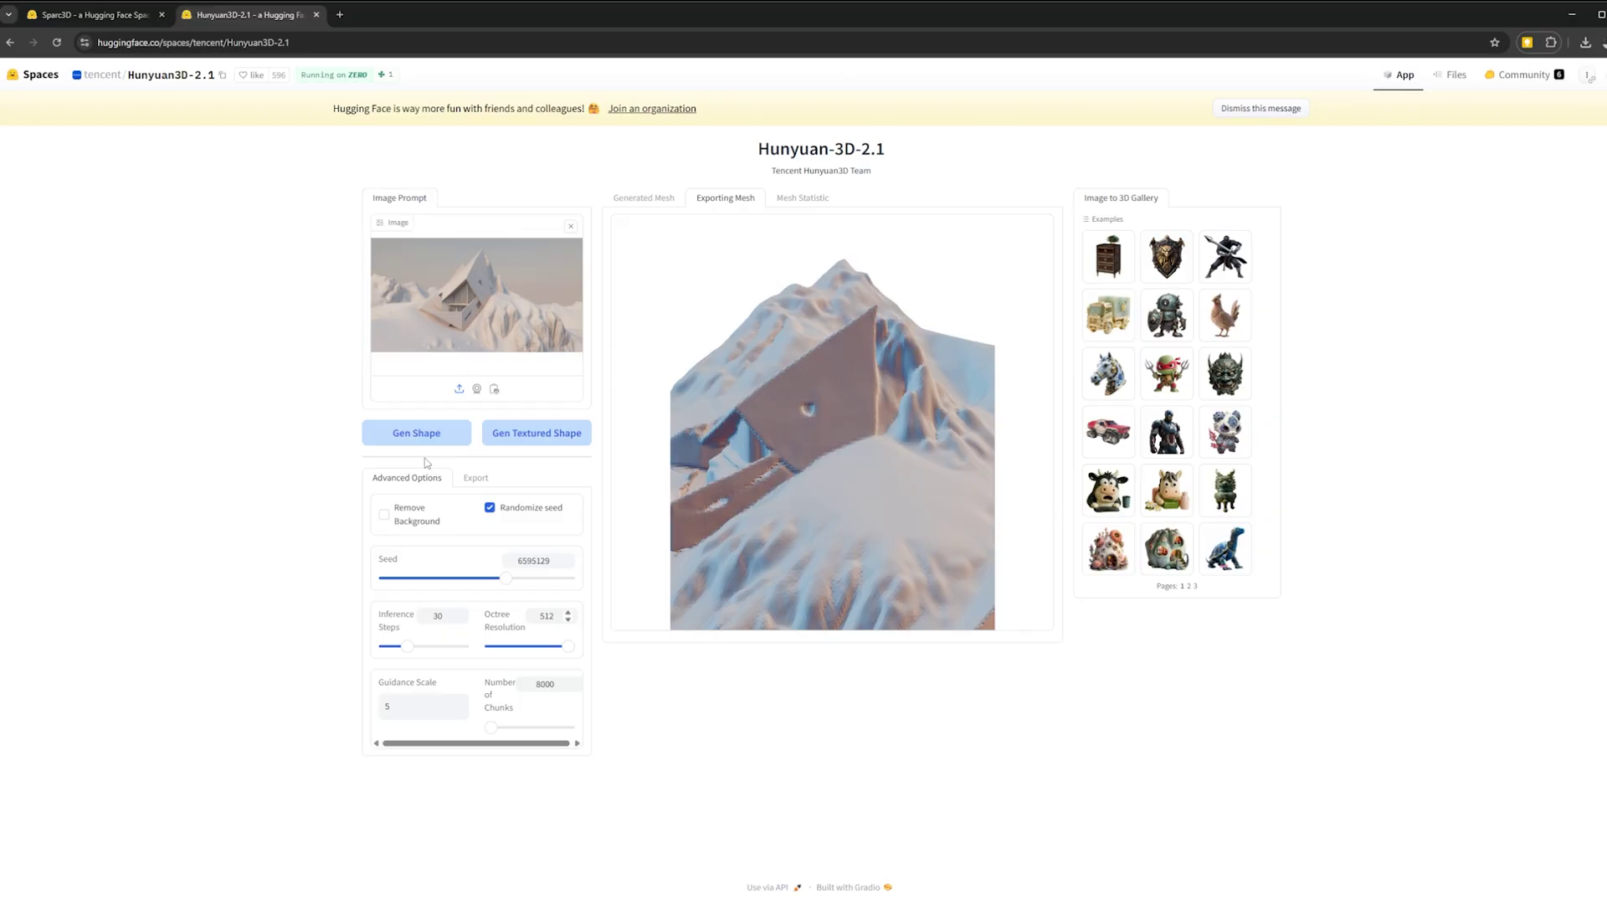
# Run Transform in Export with File Type glb so the Download button becomes active.
pyautogui.click(479, 478)
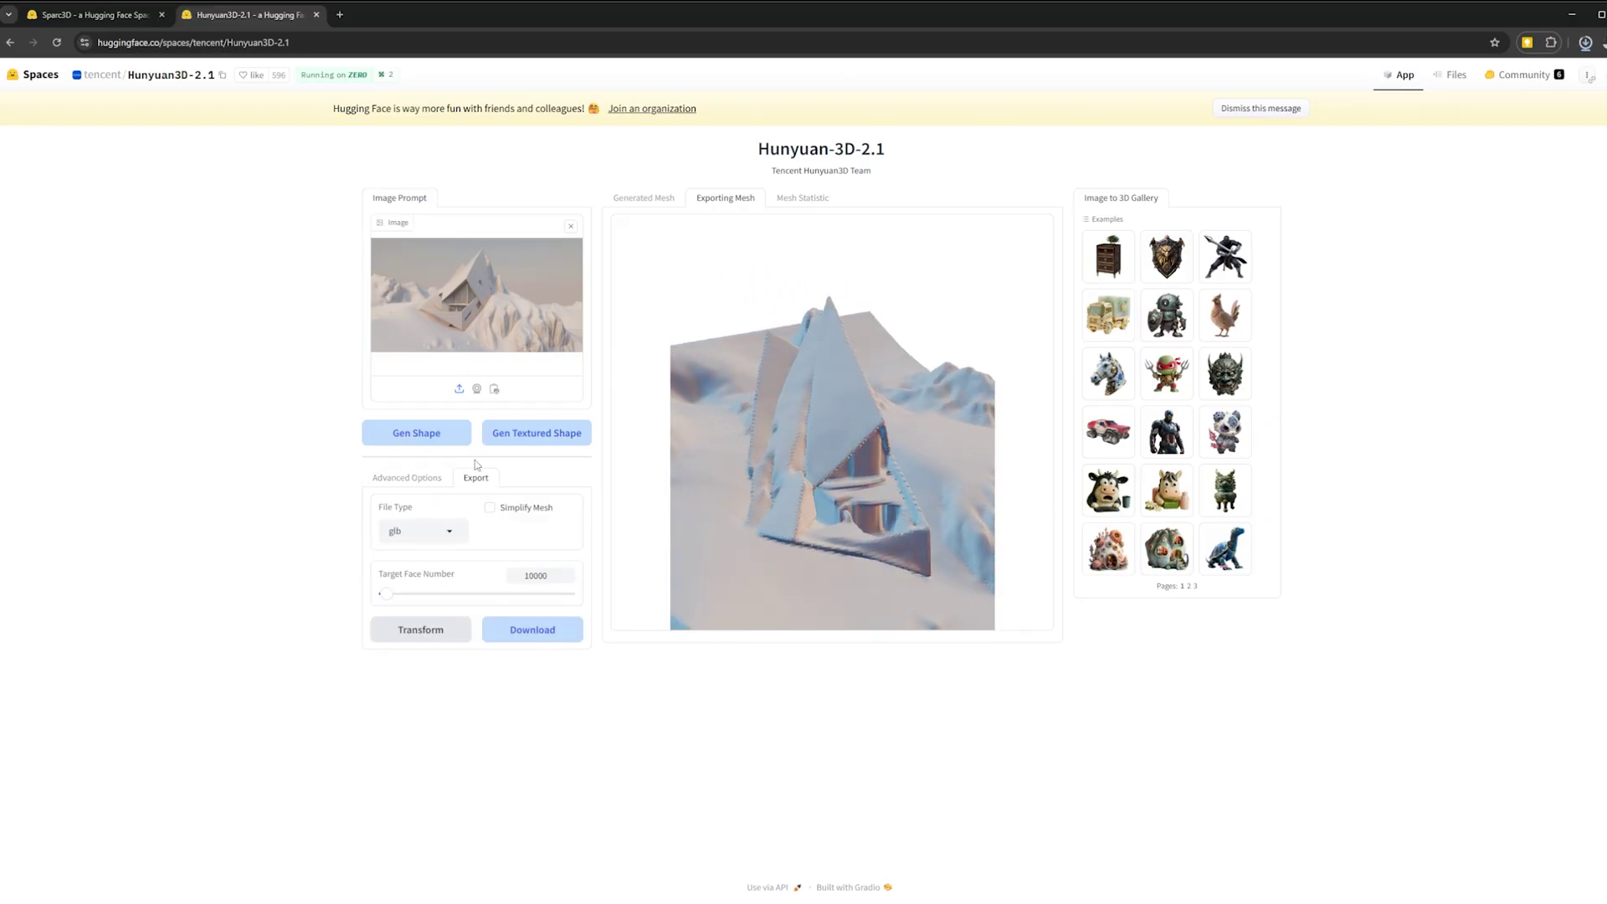
pyautogui.click(411, 478)
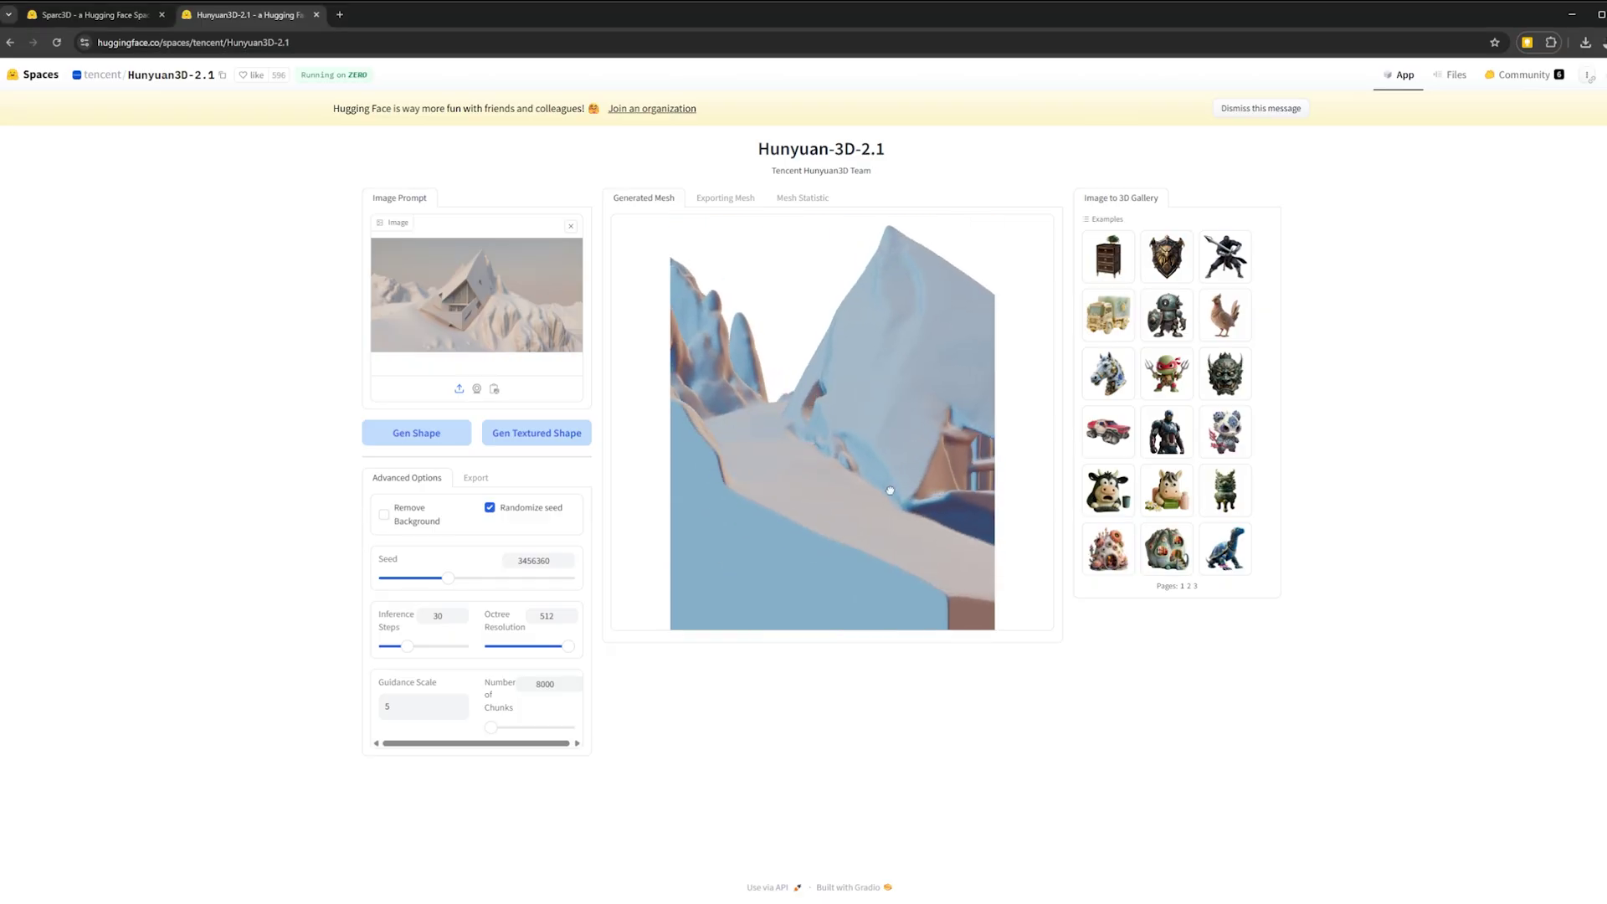
pyautogui.scroll(-5, 889, 491)
pyautogui.click(469, 482)
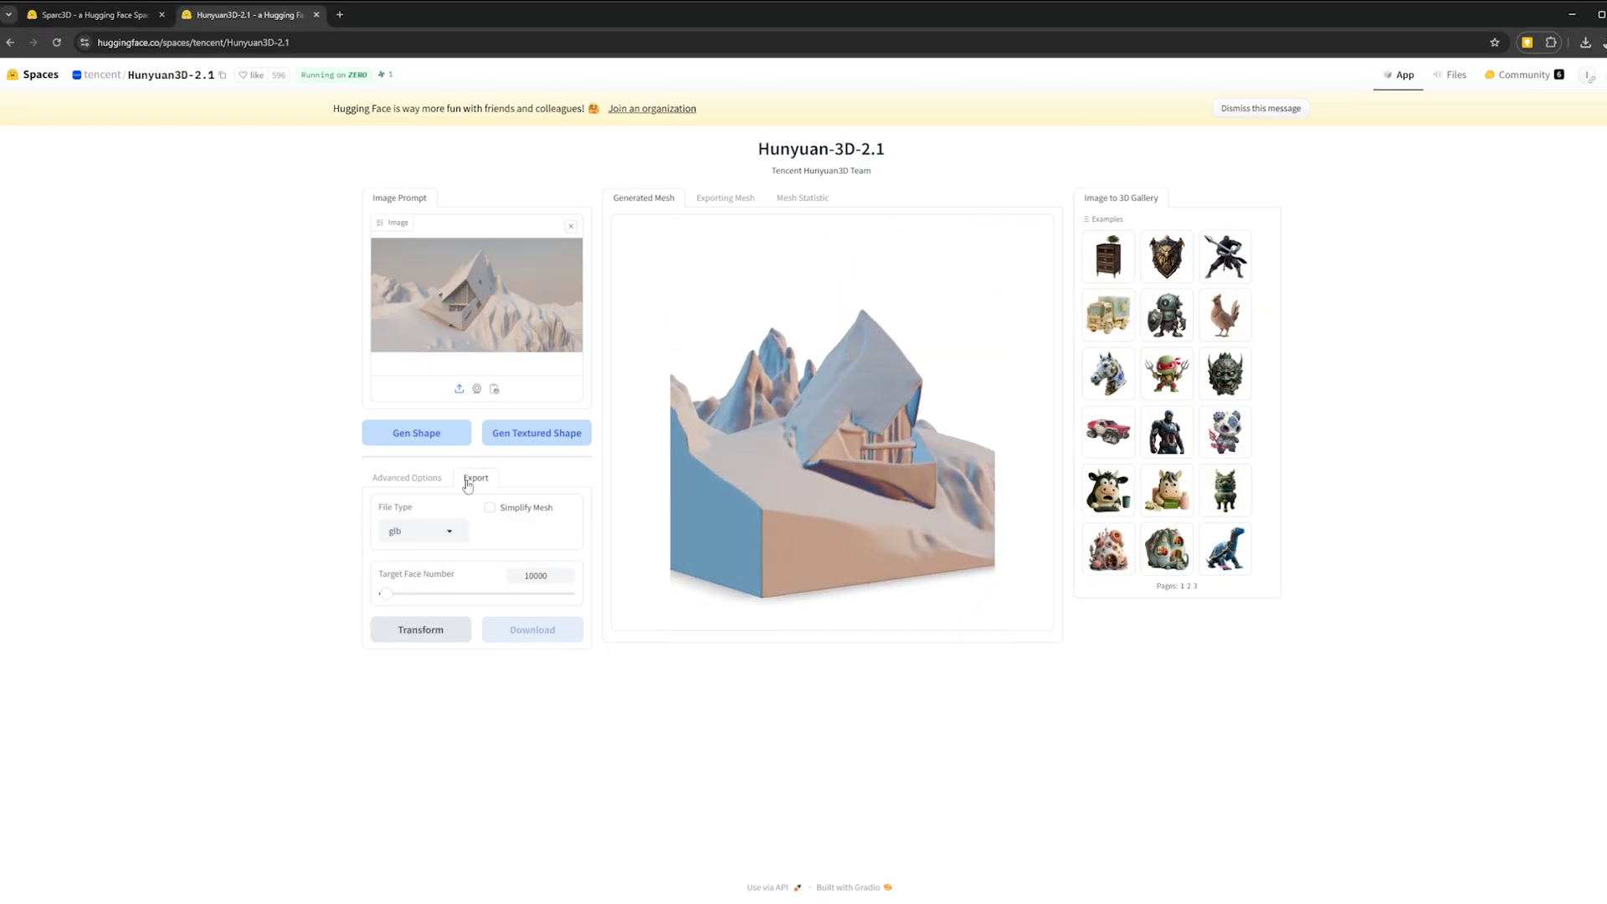
pyautogui.click(450, 639)
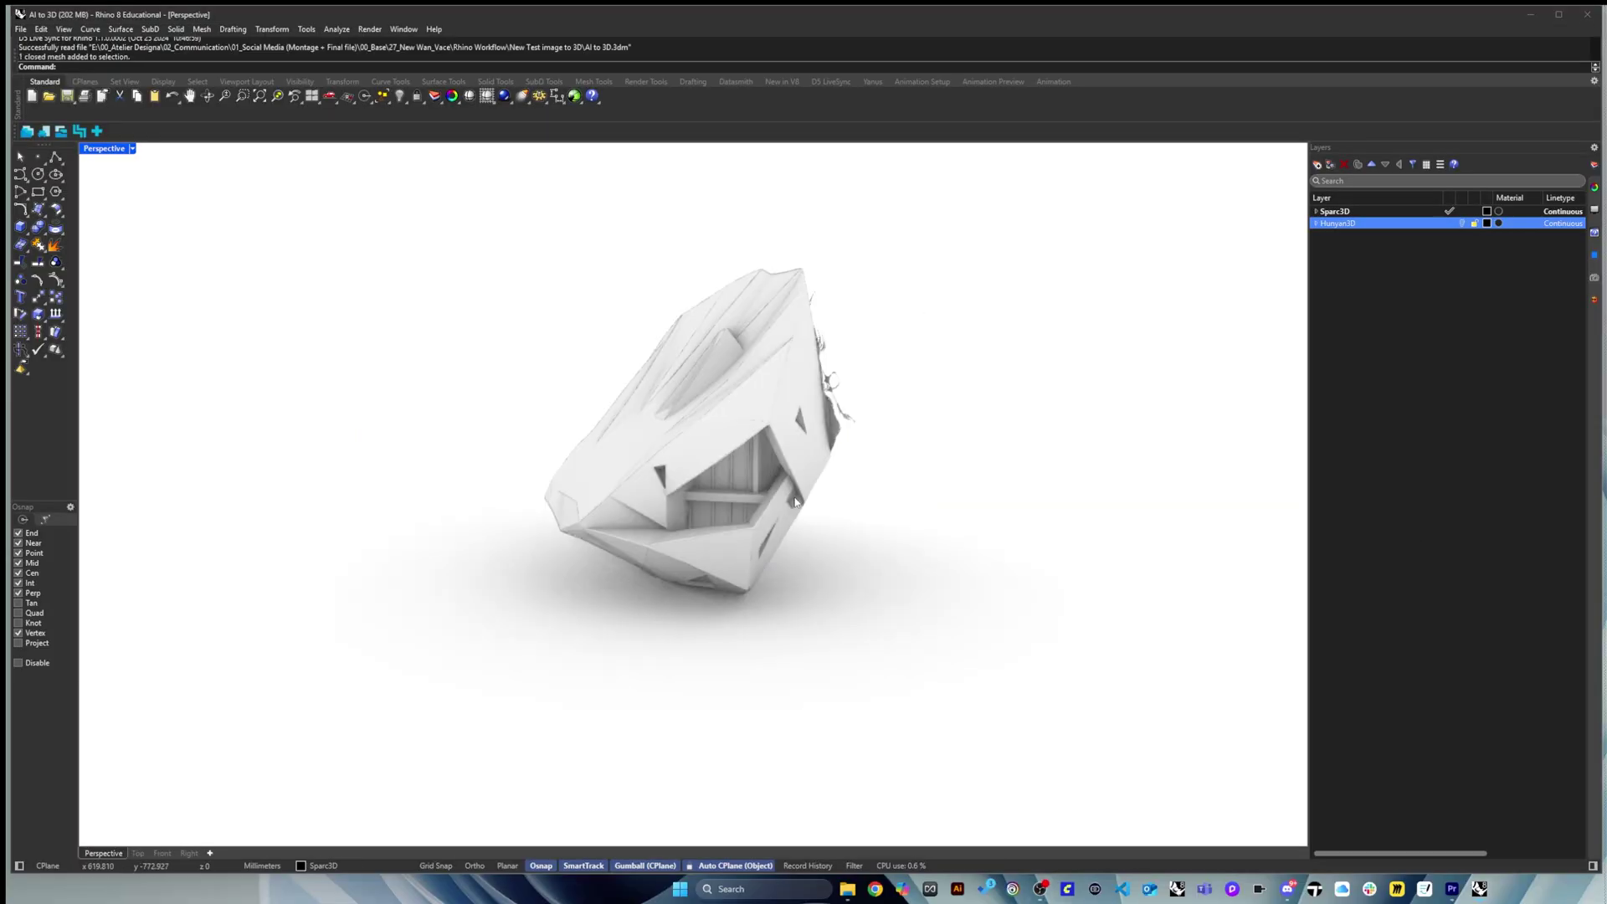
# Create a clipping plane in Top view and drag it through the house mesh.
pyautogui.scroll(-10, 781, 475)
pyautogui.scroll(10, 879, 485)
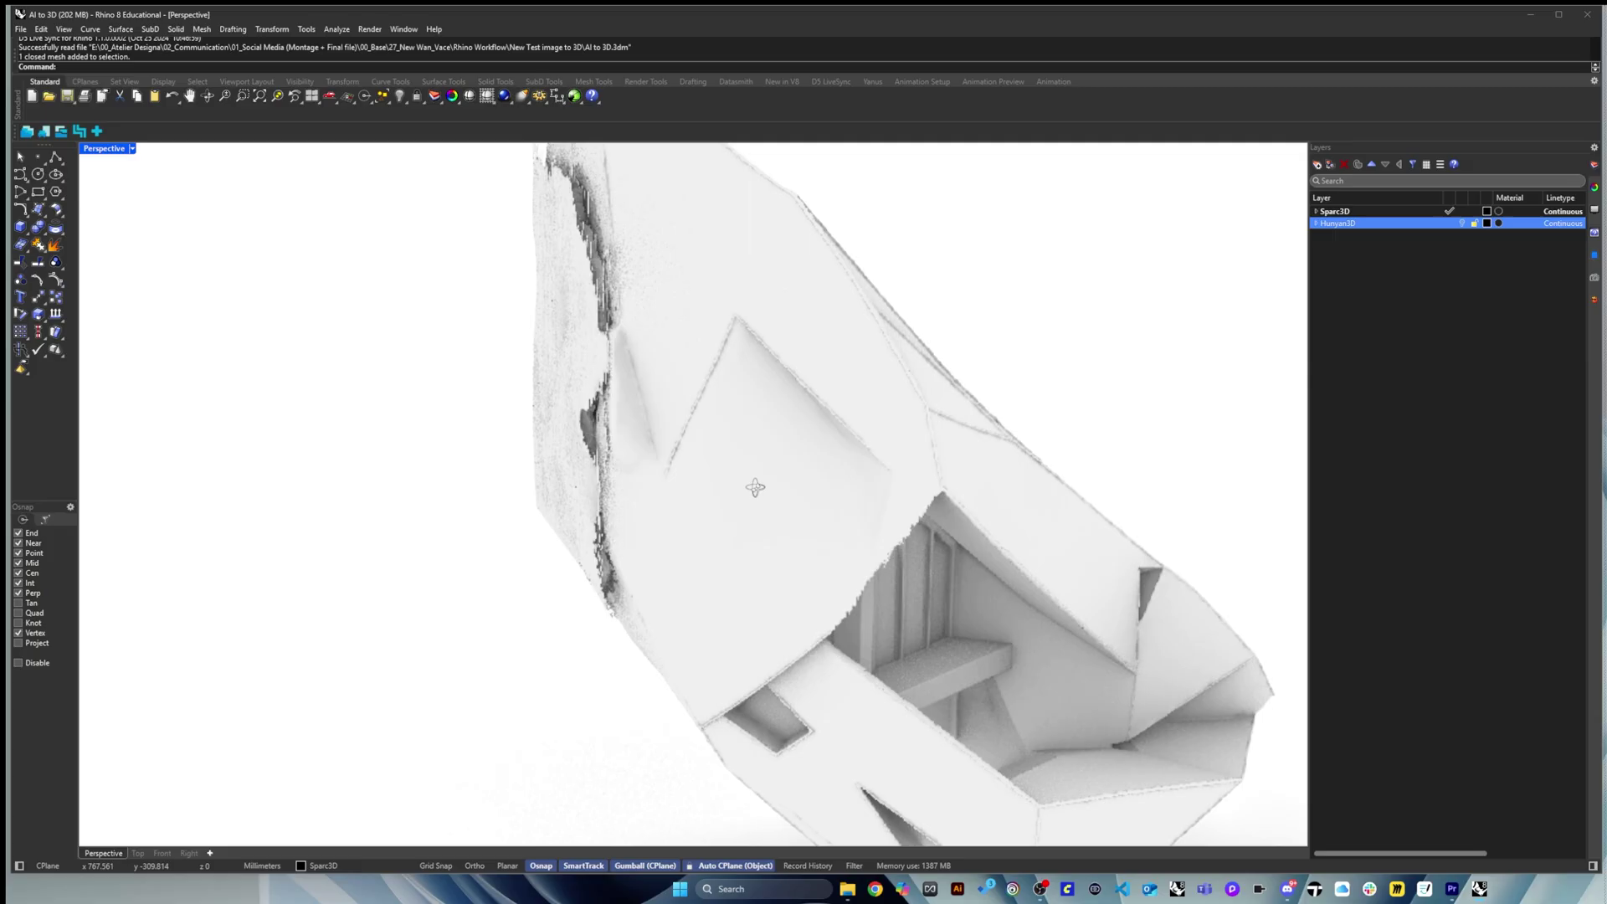
pyautogui.scroll(-5, 754, 485)
pyautogui.write('clippingplane')
pyautogui.press('Return')
pyautogui.click(452, 410)
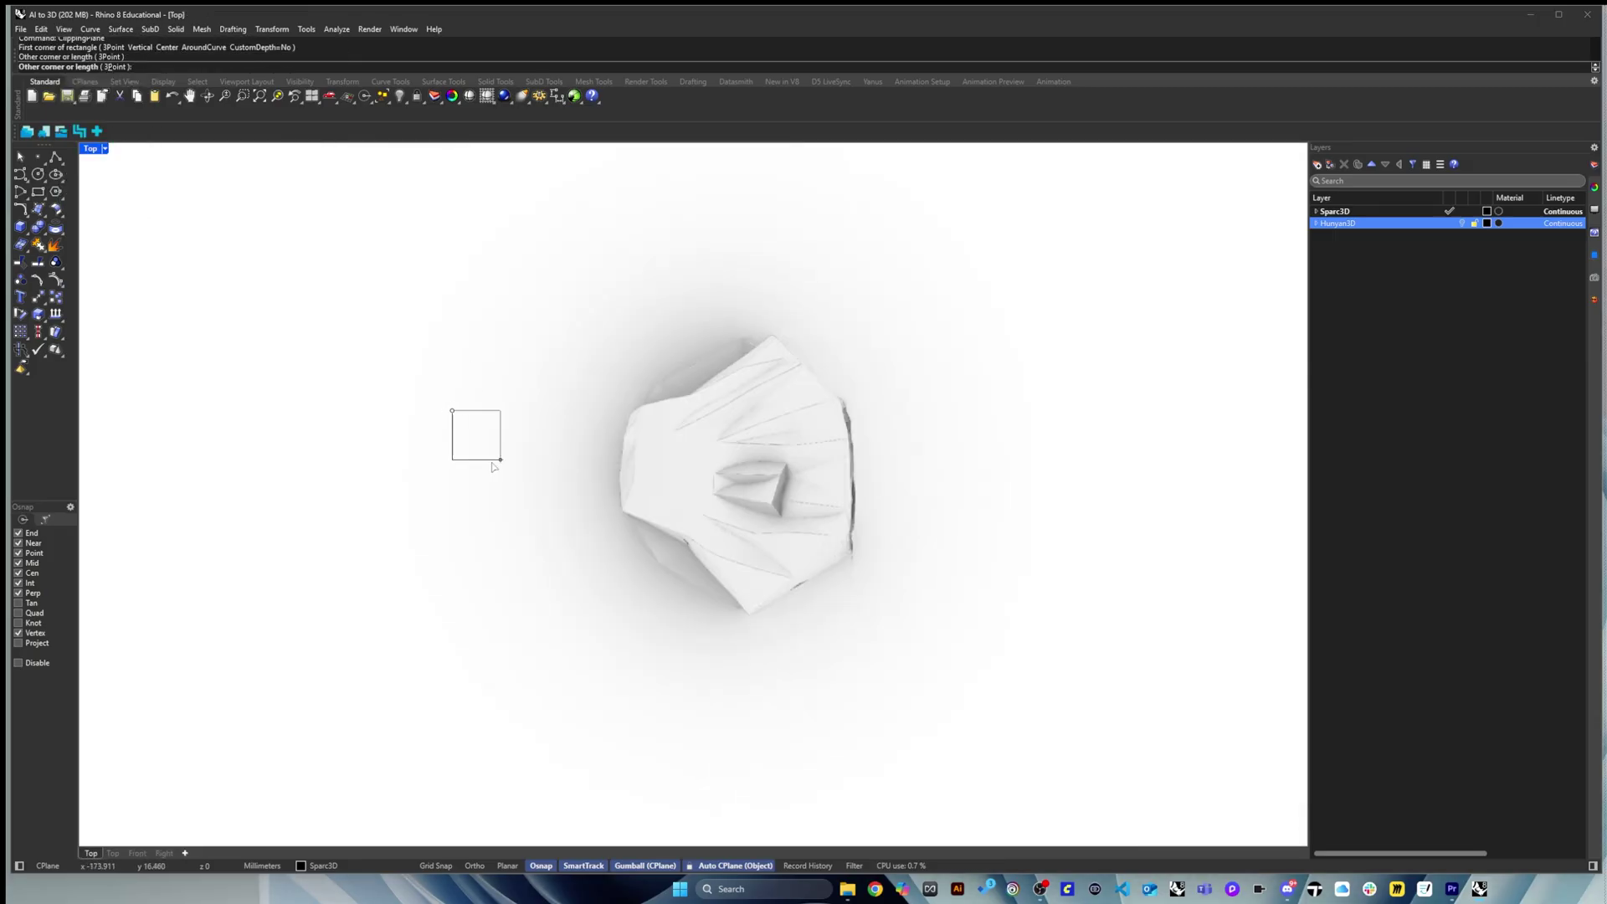
pyautogui.click(496, 464)
pyautogui.scroll(3, 645, 323)
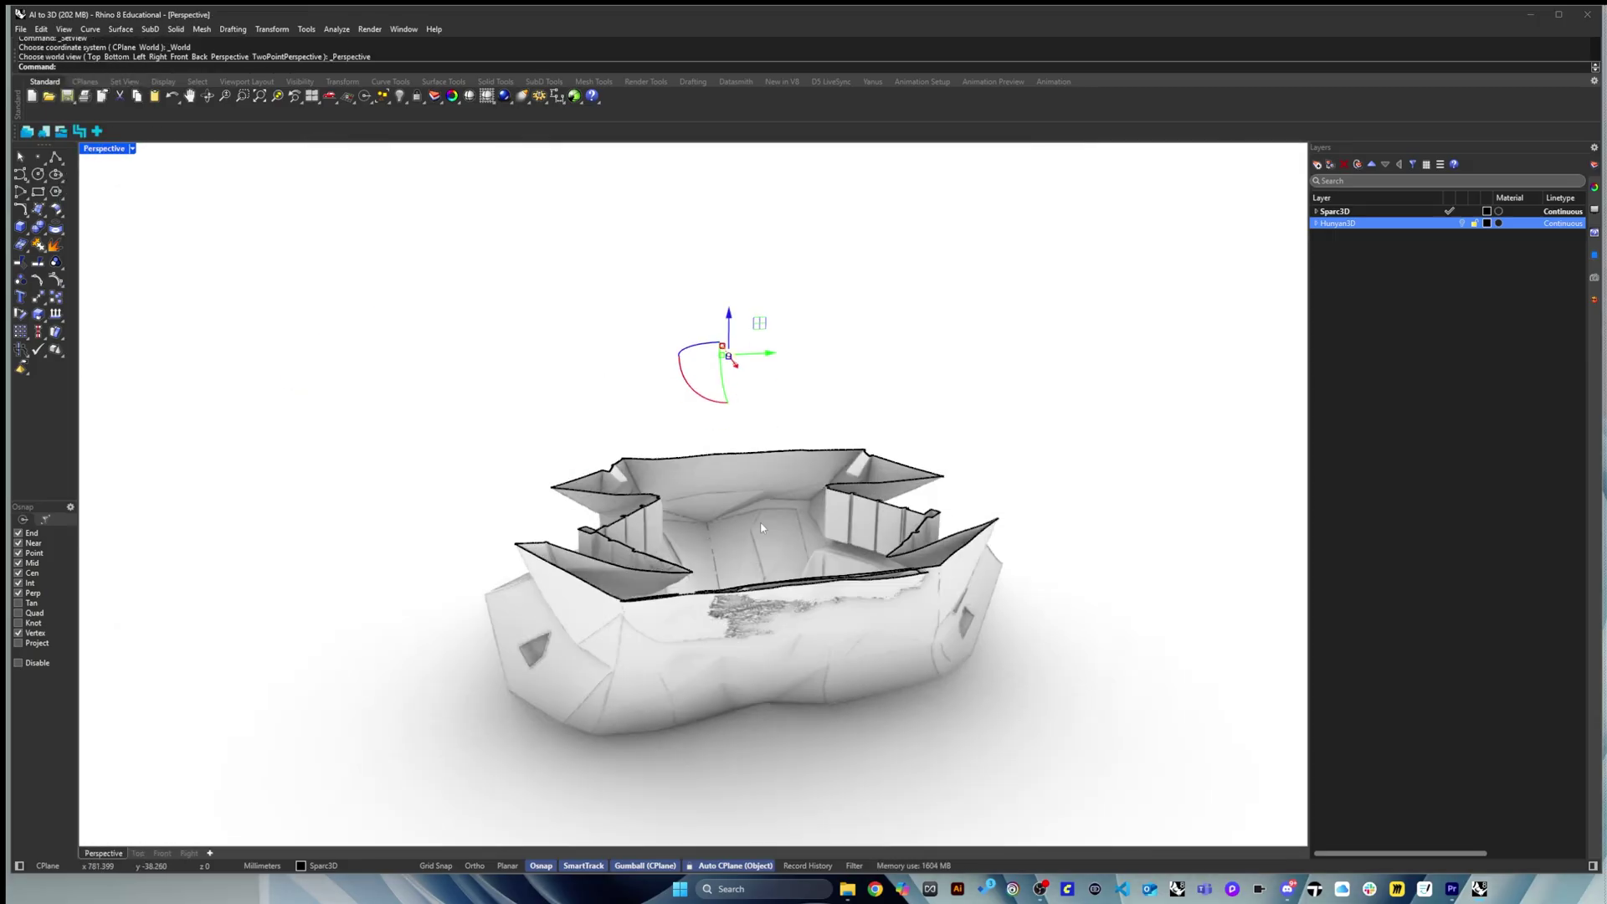
pyautogui.moveTo(692, 394); pyautogui.dragTo(612, 428)
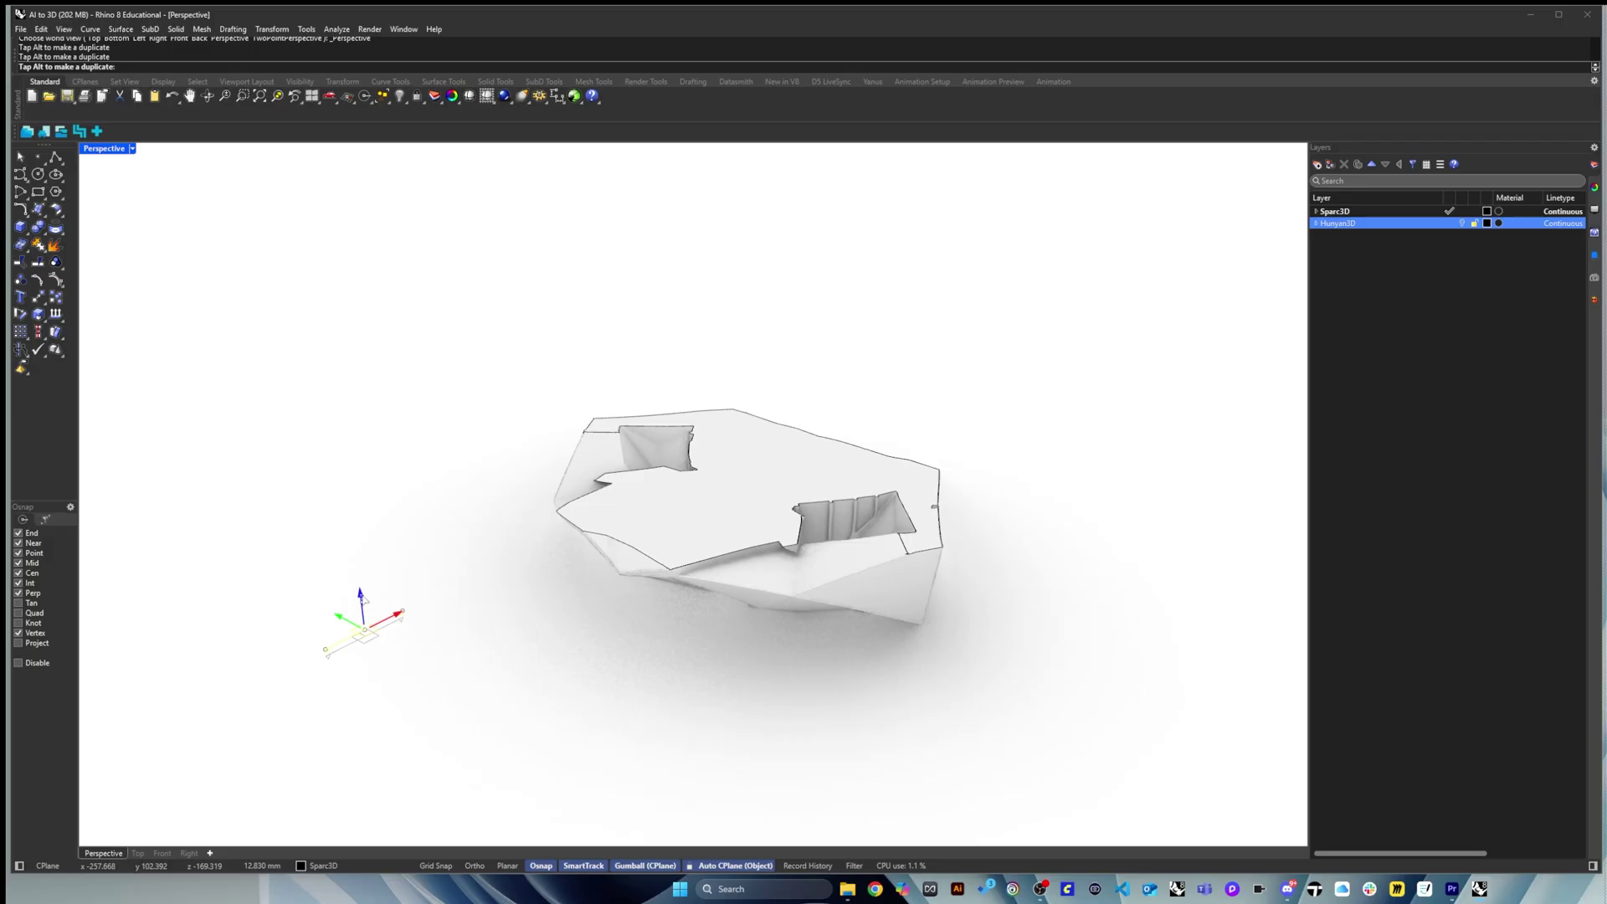
# Switch the viewport to Shaded display to view the sectioned interior.
pyautogui.scroll(10, 862, 589)
pyautogui.scroll(-10, 862, 589)
pyautogui.scroll(5, 862, 589)
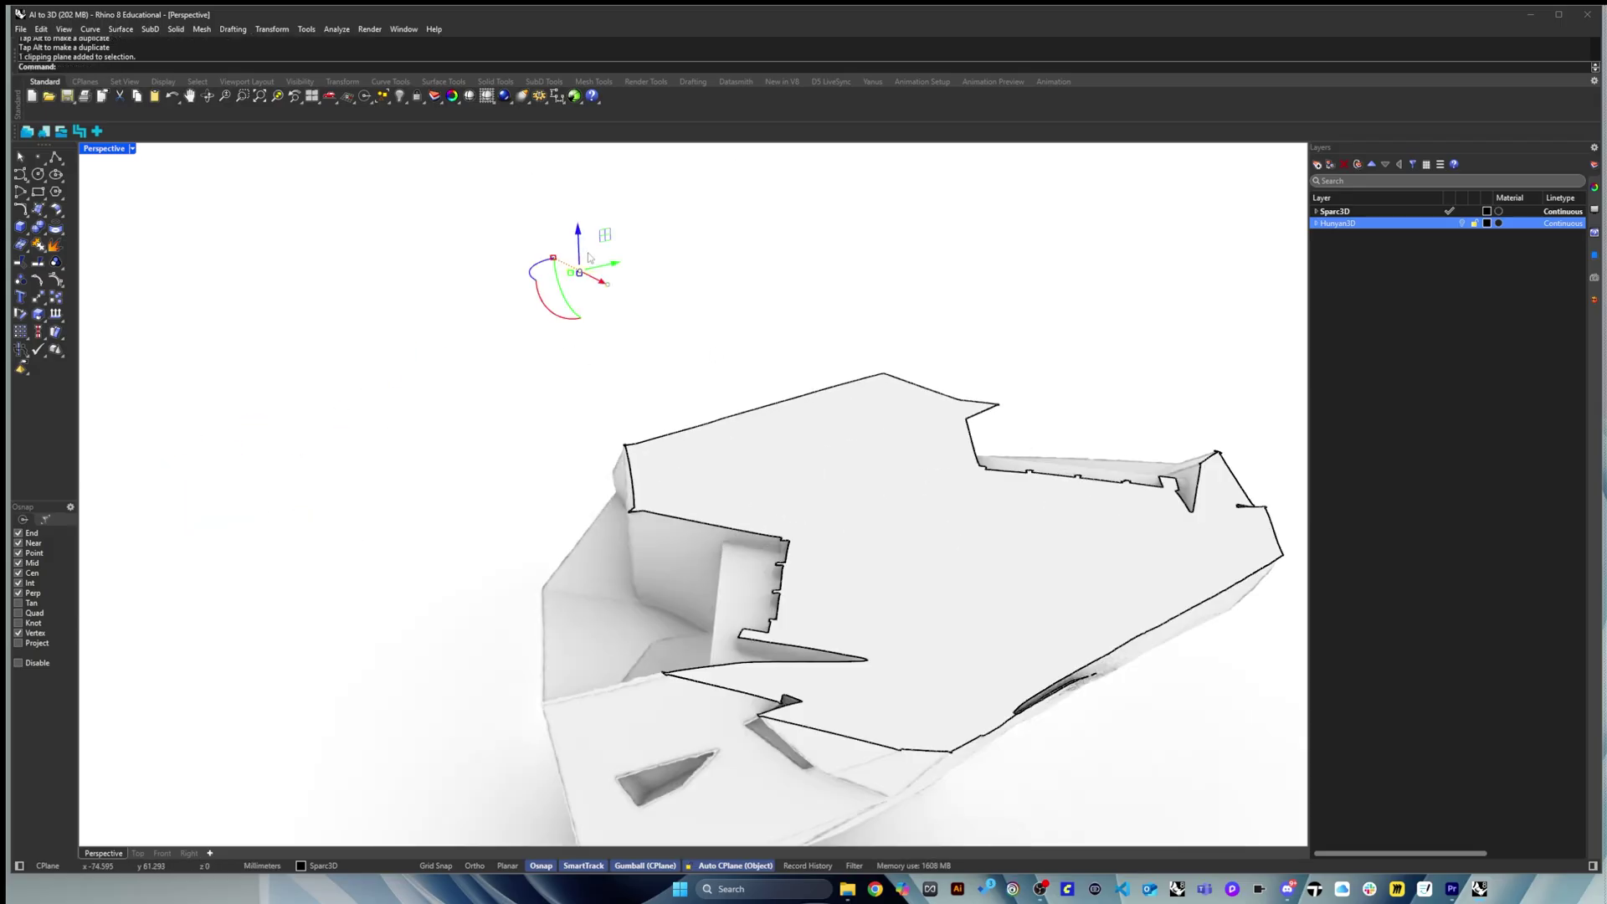
pyautogui.click(131, 149)
pyautogui.click(126, 211)
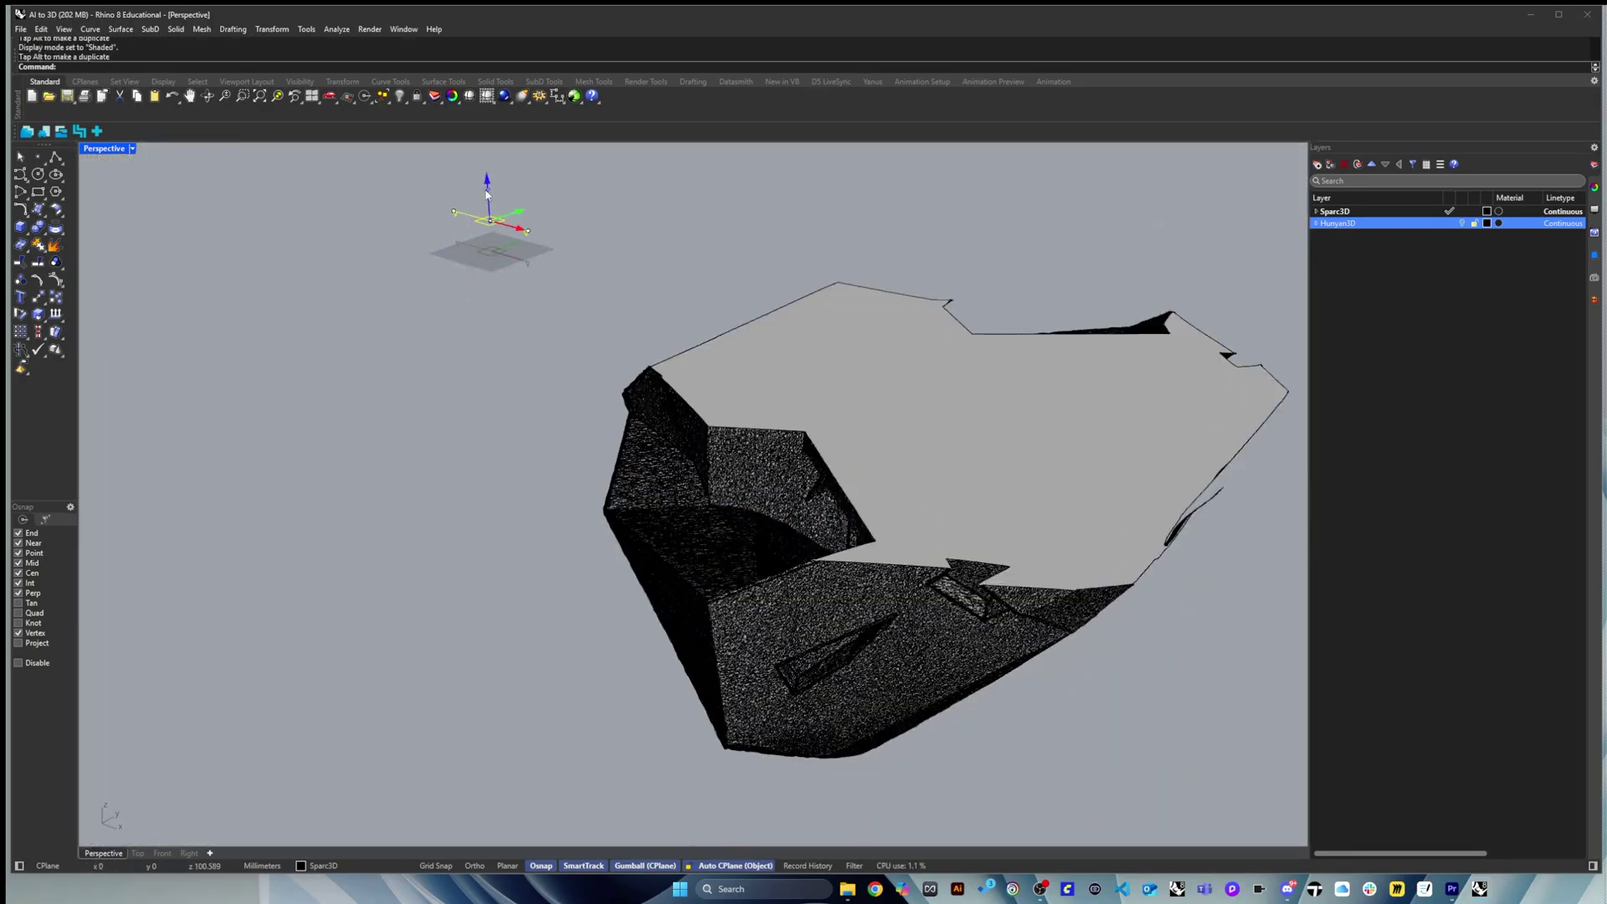
# Delete the clipping plane and set the viewport to Arctic display.
pyautogui.scroll(-5, 610, 405)
pyautogui.scroll(10, 818, 385)
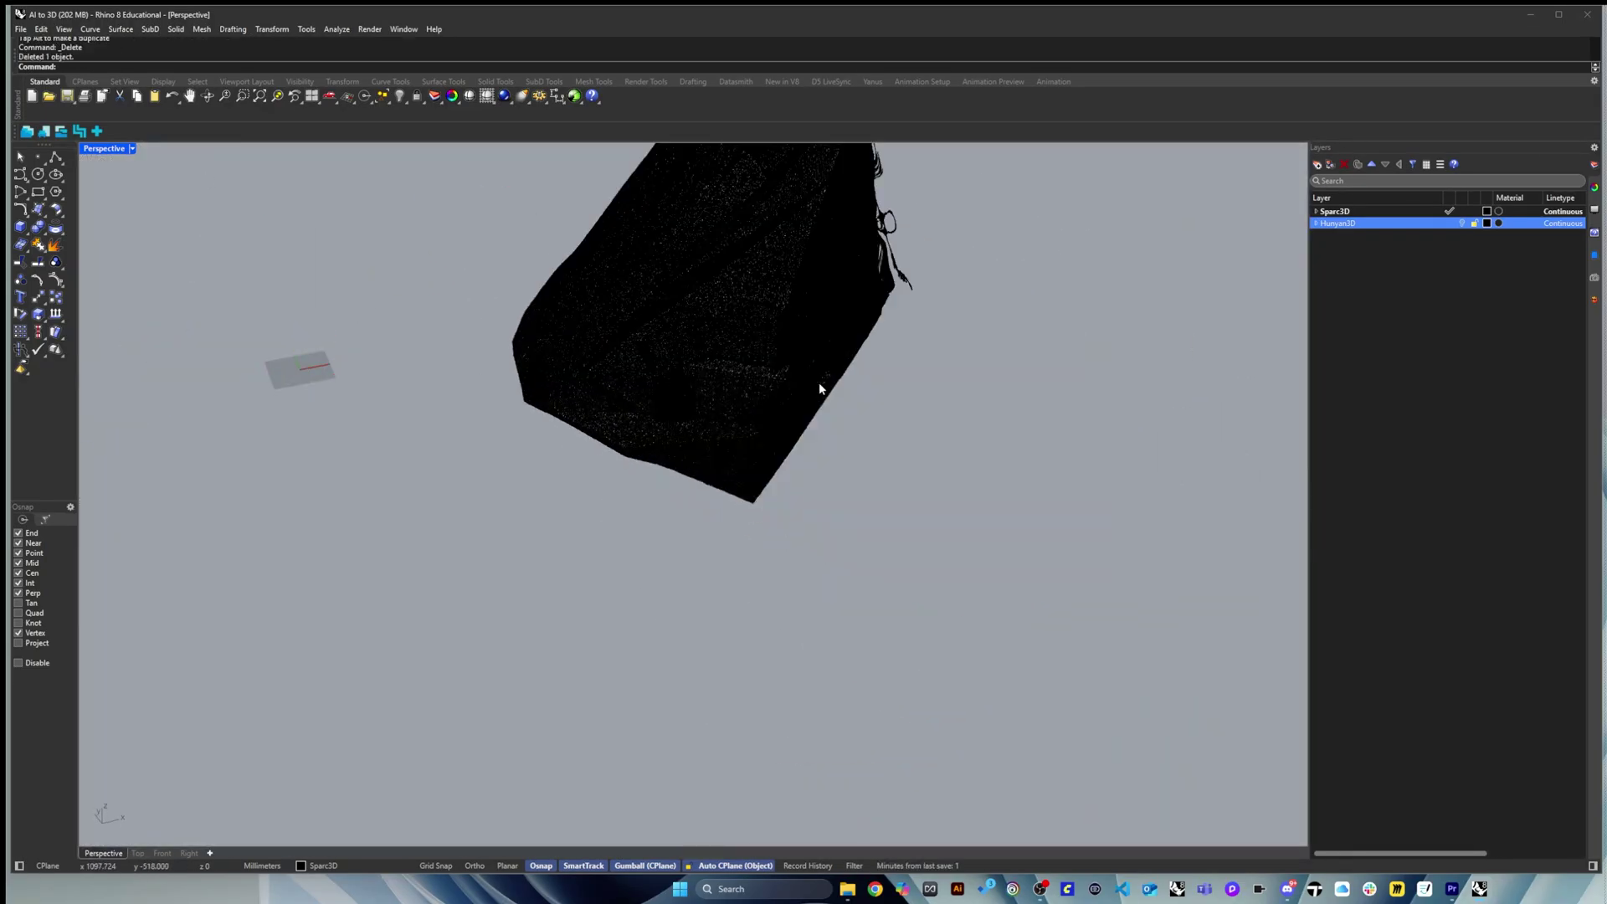
pyautogui.press('Delete')
pyautogui.click(131, 149)
pyautogui.click(126, 281)
pyautogui.scroll(3, 393, 532)
# Hide the faceted house mesh and turn on the Hunyan3D landscape mesh layers, including Mesh14.
pyautogui.click(1316, 211)
pyautogui.click(1463, 223)
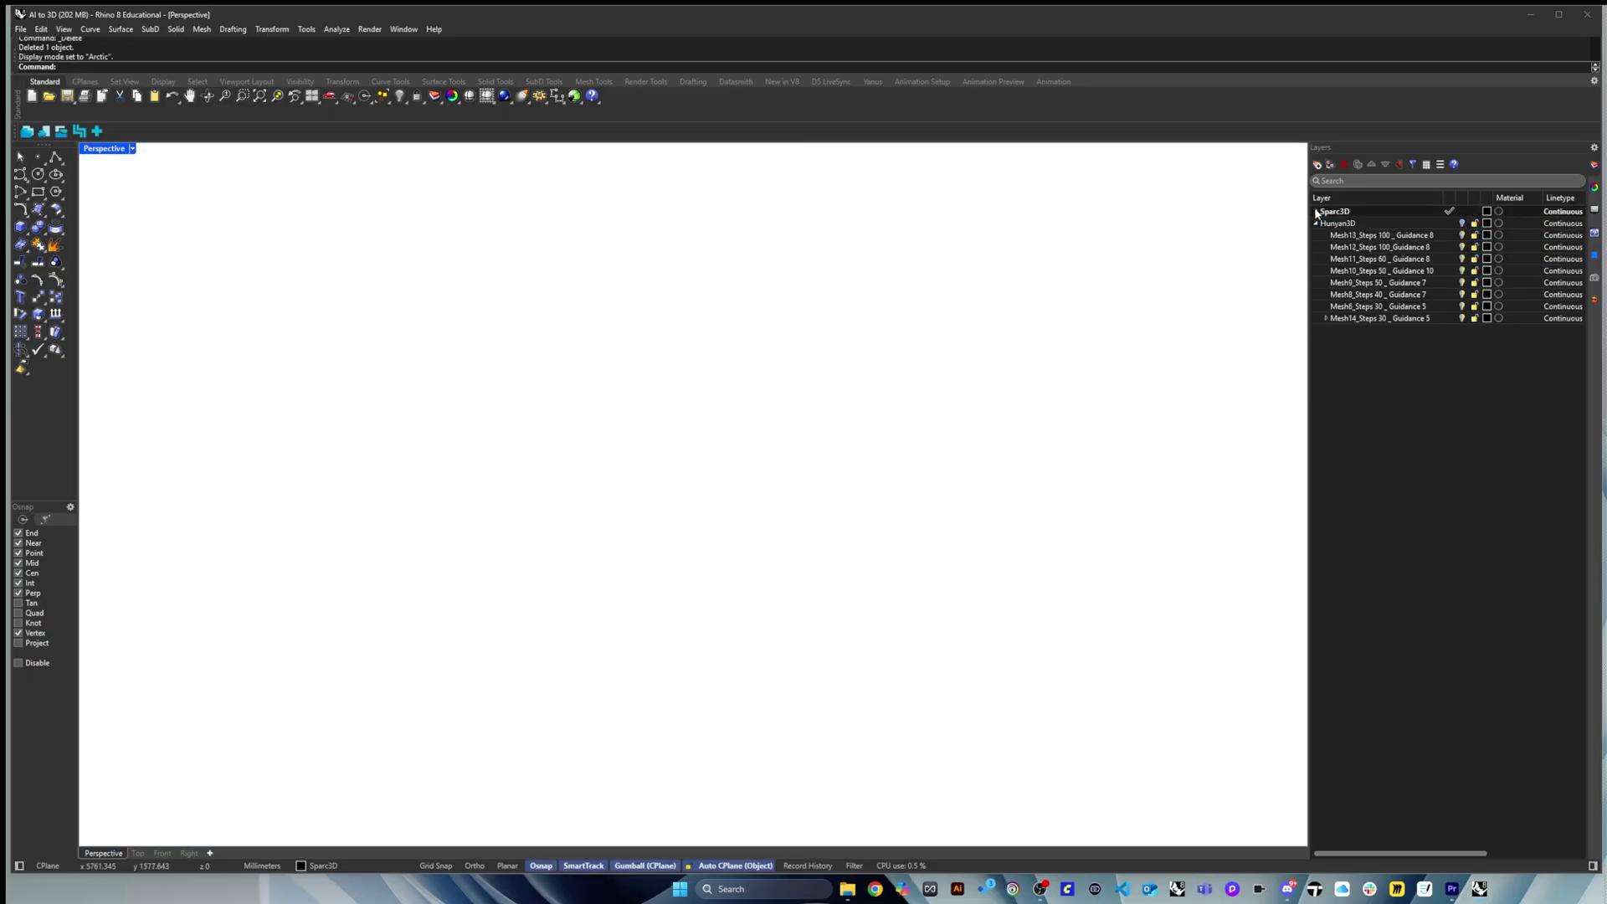
pyautogui.click(1463, 235)
pyautogui.click(1463, 255)
pyautogui.click(1462, 306)
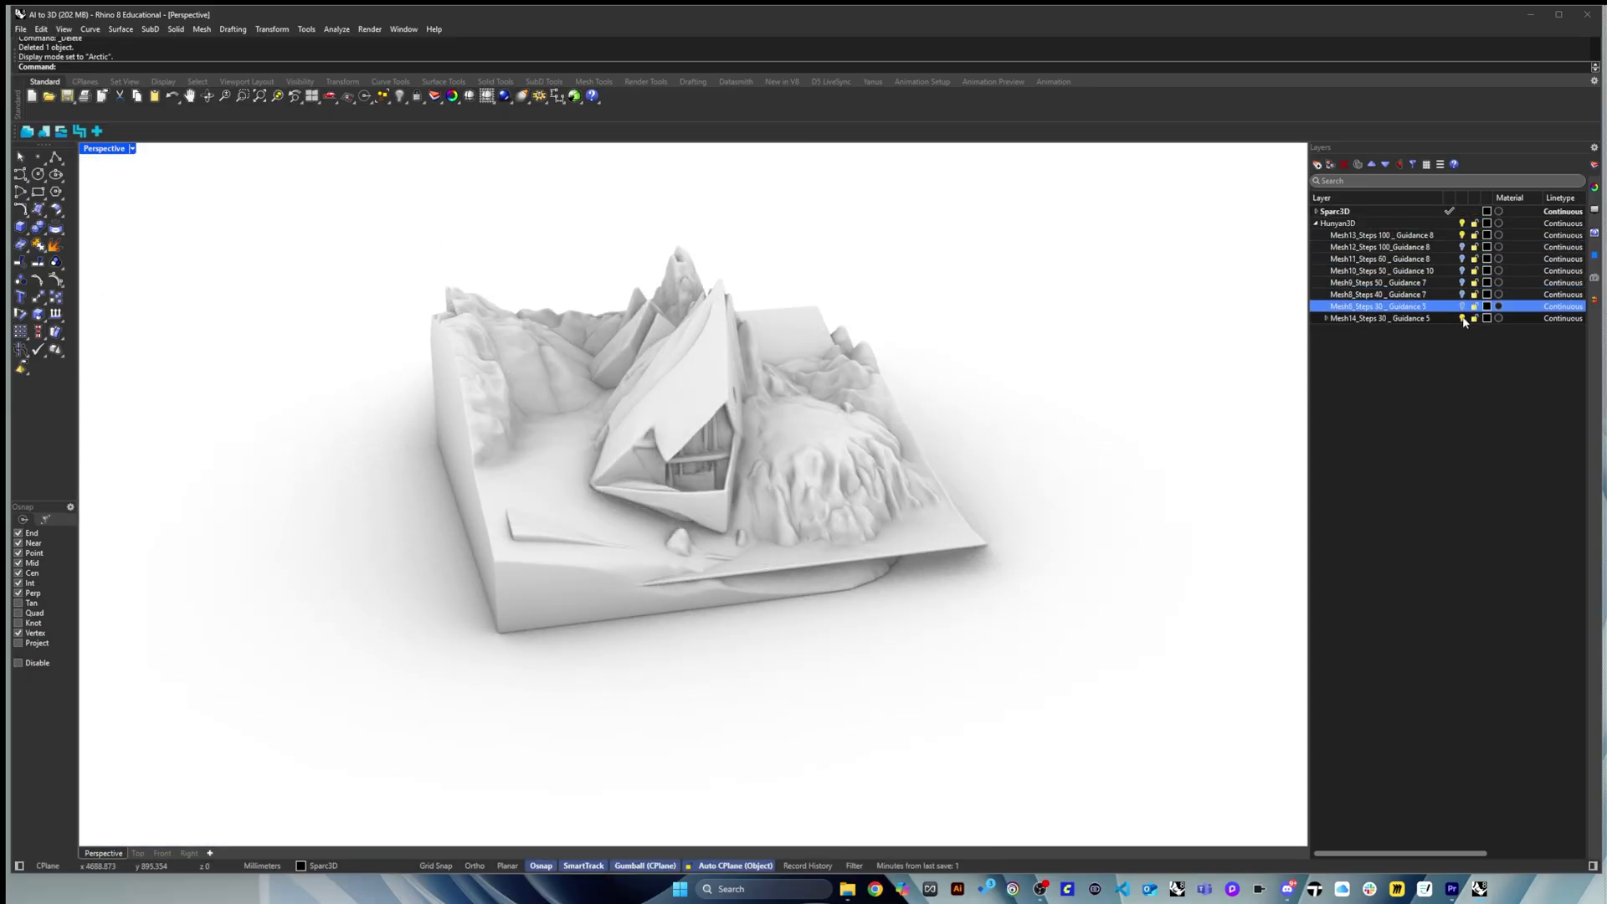
pyautogui.click(1462, 319)
# Select the landscape mesh and switch the viewport to Shaded display.
pyautogui.scroll(5, 624, 405)
pyautogui.click(625, 406)
pyautogui.click(131, 149)
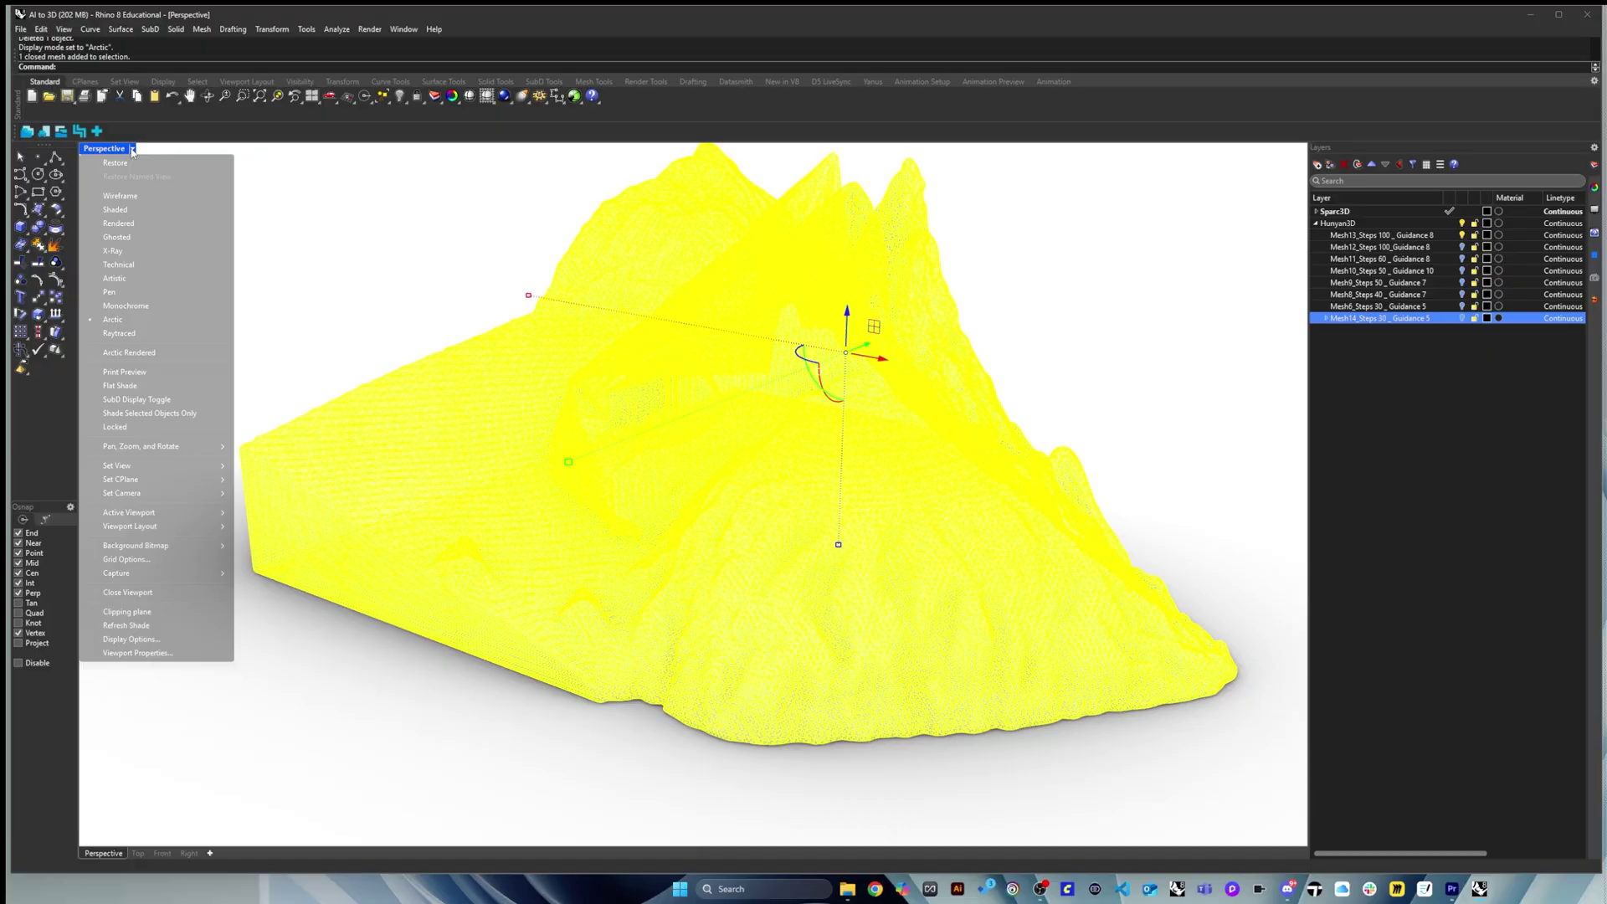
pyautogui.click(125, 205)
pyautogui.scroll(5, 486, 369)
pyautogui.scroll(-5, 485, 370)
# View the Mesh12, Mesh11 and Mesh10 results in turn.
pyautogui.click(1449, 247)
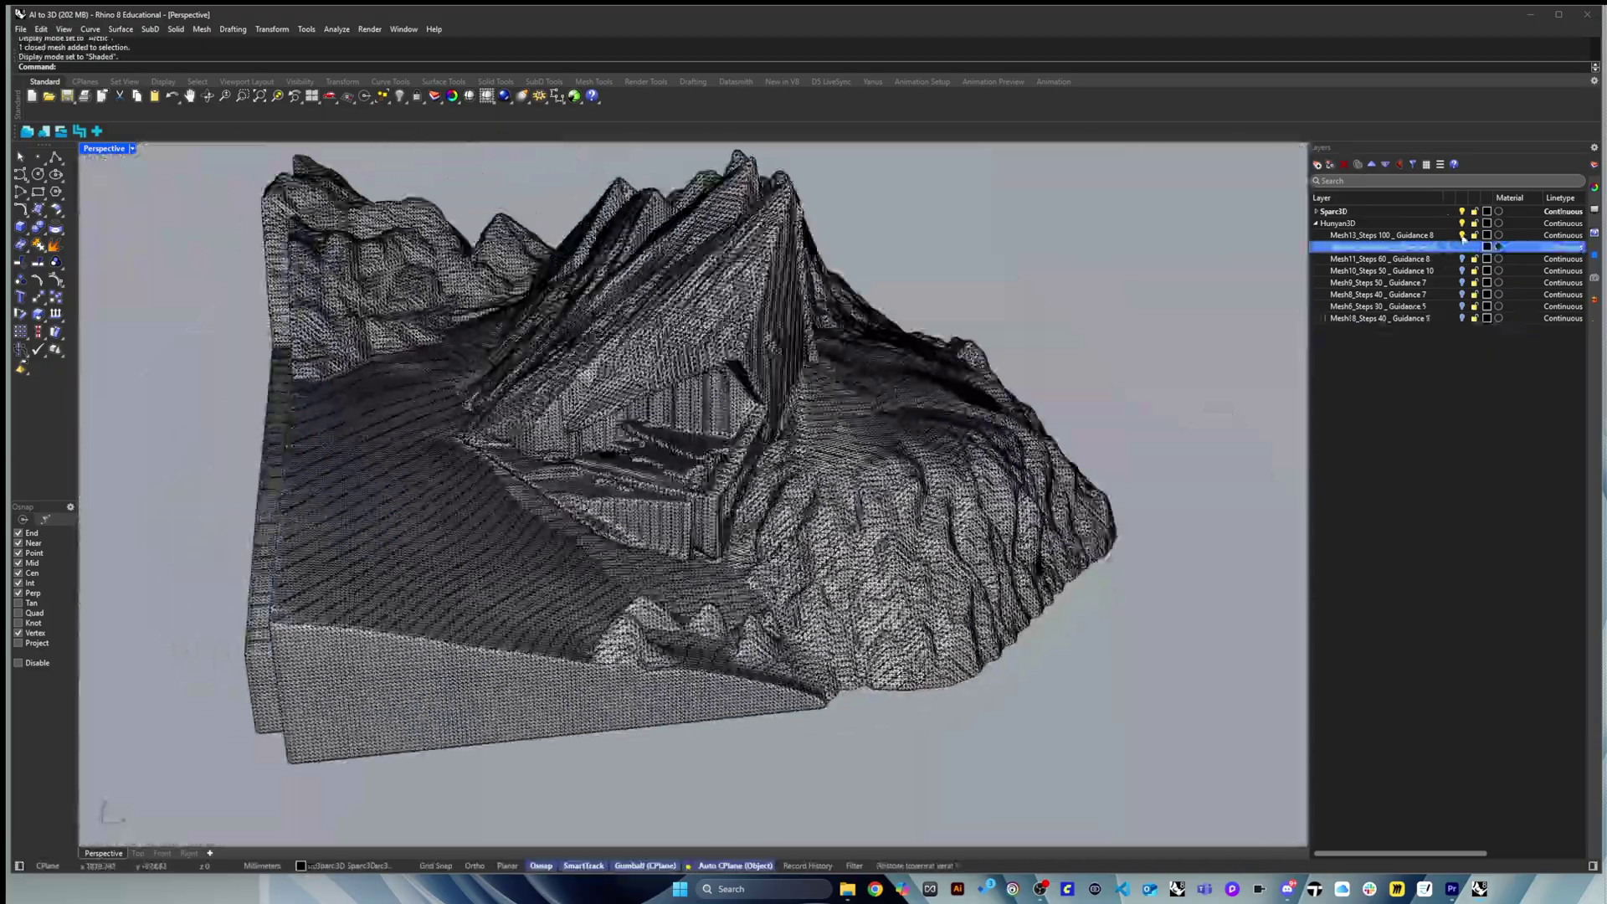
pyautogui.scroll(5, 670, 494)
pyautogui.scroll(-5, 670, 494)
pyautogui.click(1449, 259)
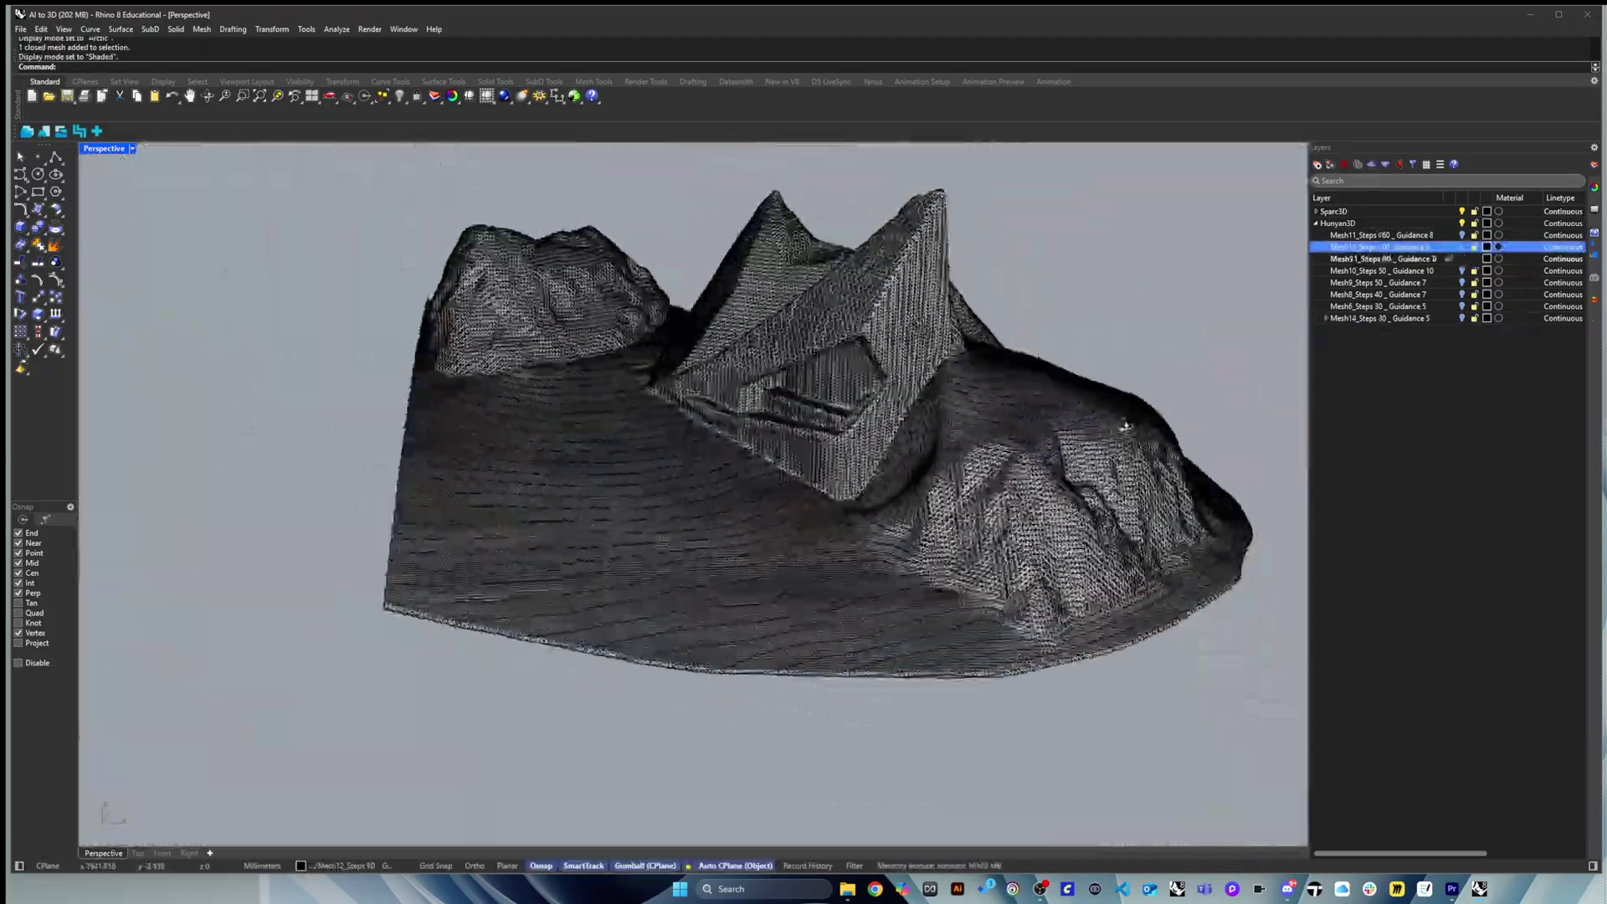
pyautogui.scroll(10, 909, 466)
pyautogui.scroll(-5, 909, 466)
pyautogui.click(1449, 270)
pyautogui.scroll(8, 670, 493)
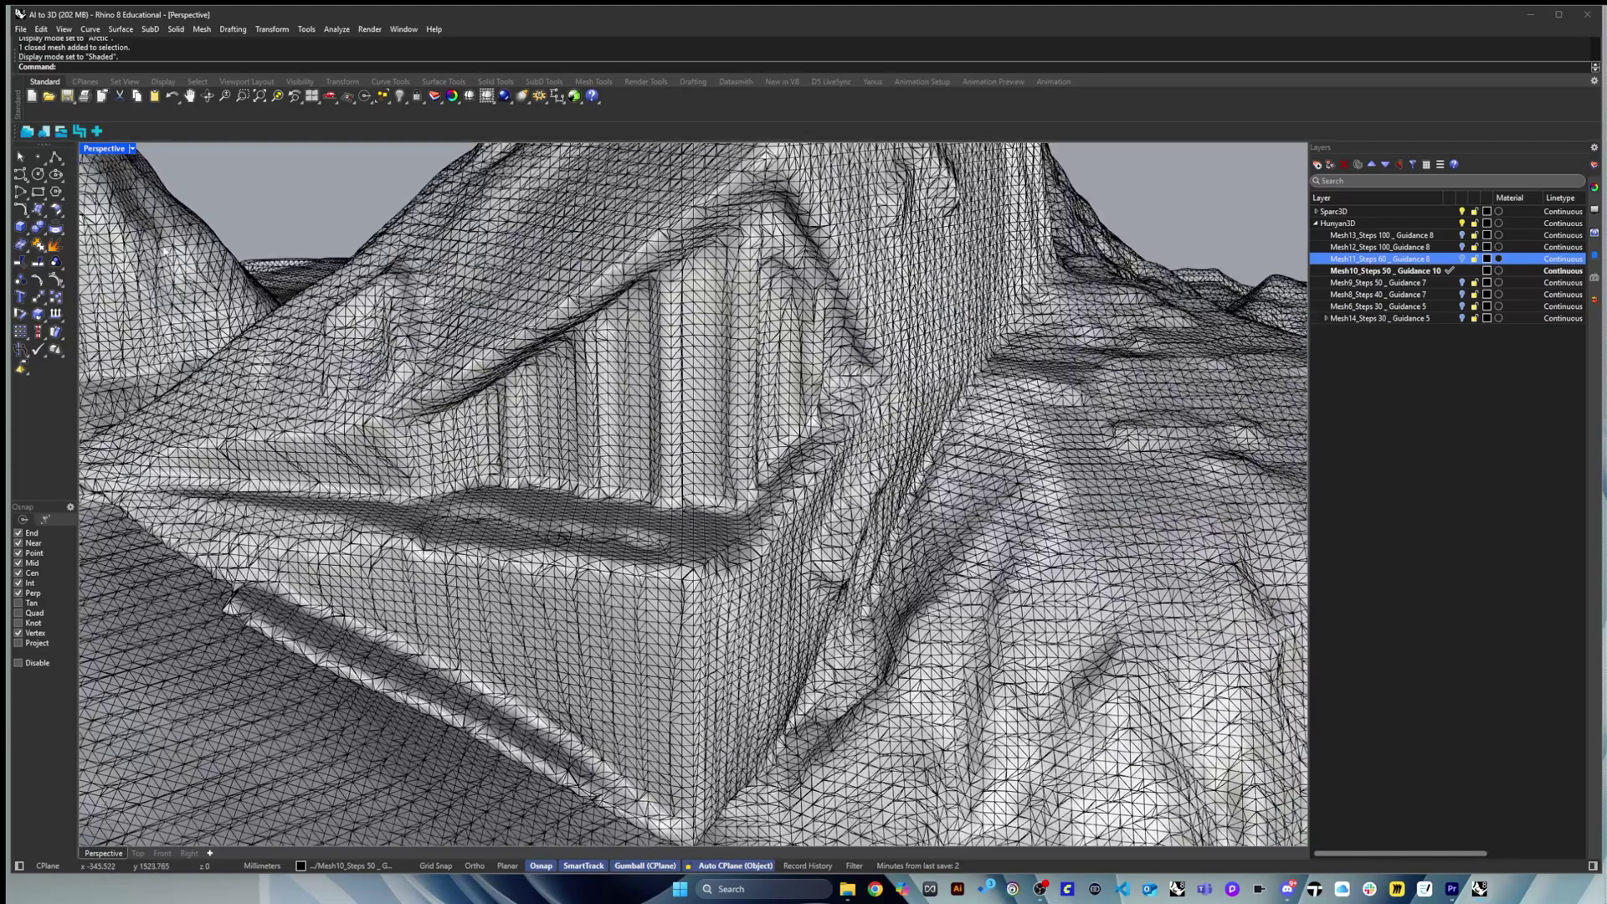
# Switch to Arctic display and view the Mesh9, Mesh8, Mesh6 and Mesh14 results.
pyautogui.click(131, 149)
pyautogui.click(146, 320)
pyautogui.click(1449, 282)
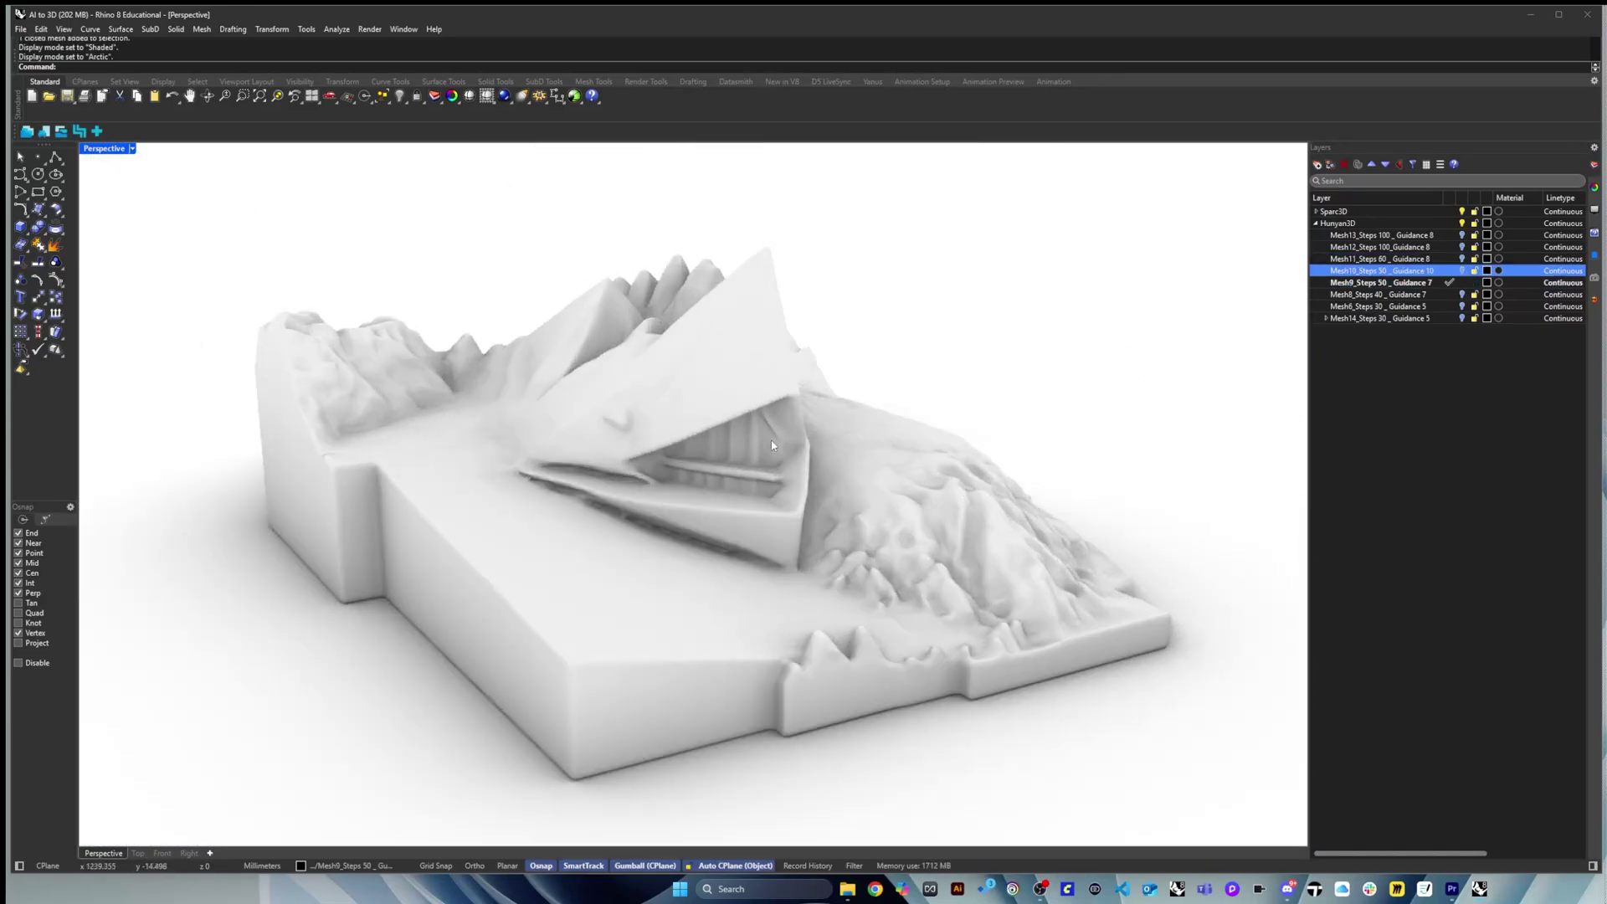
pyautogui.scroll(5, 670, 494)
pyautogui.click(1439, 297)
pyautogui.click(1449, 305)
pyautogui.scroll(-5, 670, 494)
pyautogui.scroll(10, 678, 483)
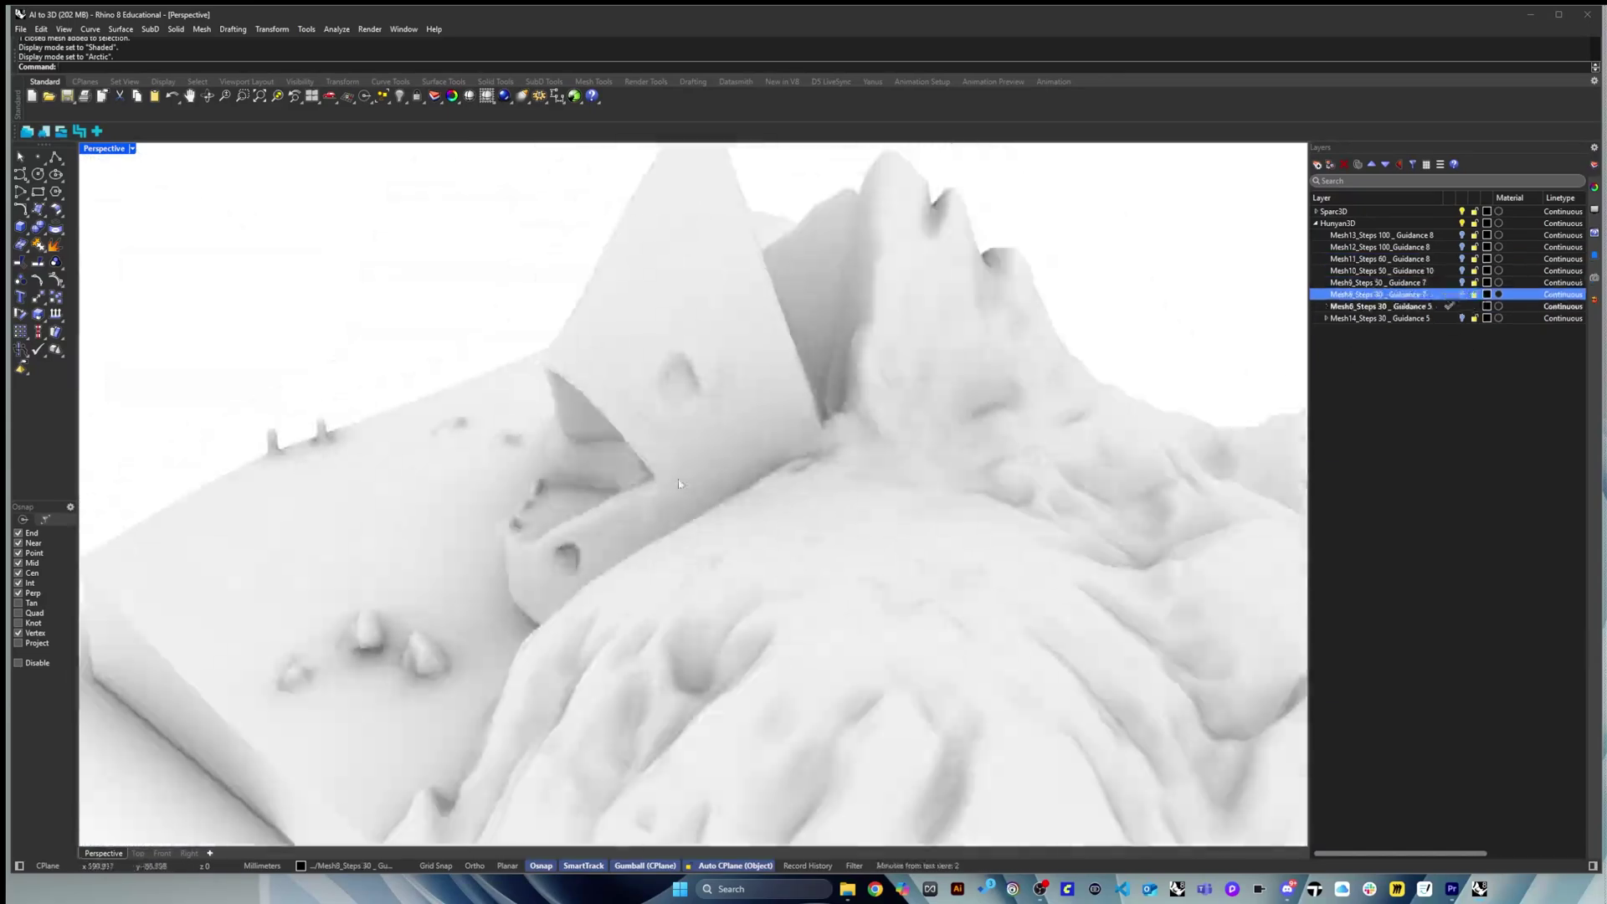
pyautogui.scroll(-5, 678, 483)
pyautogui.click(1449, 318)
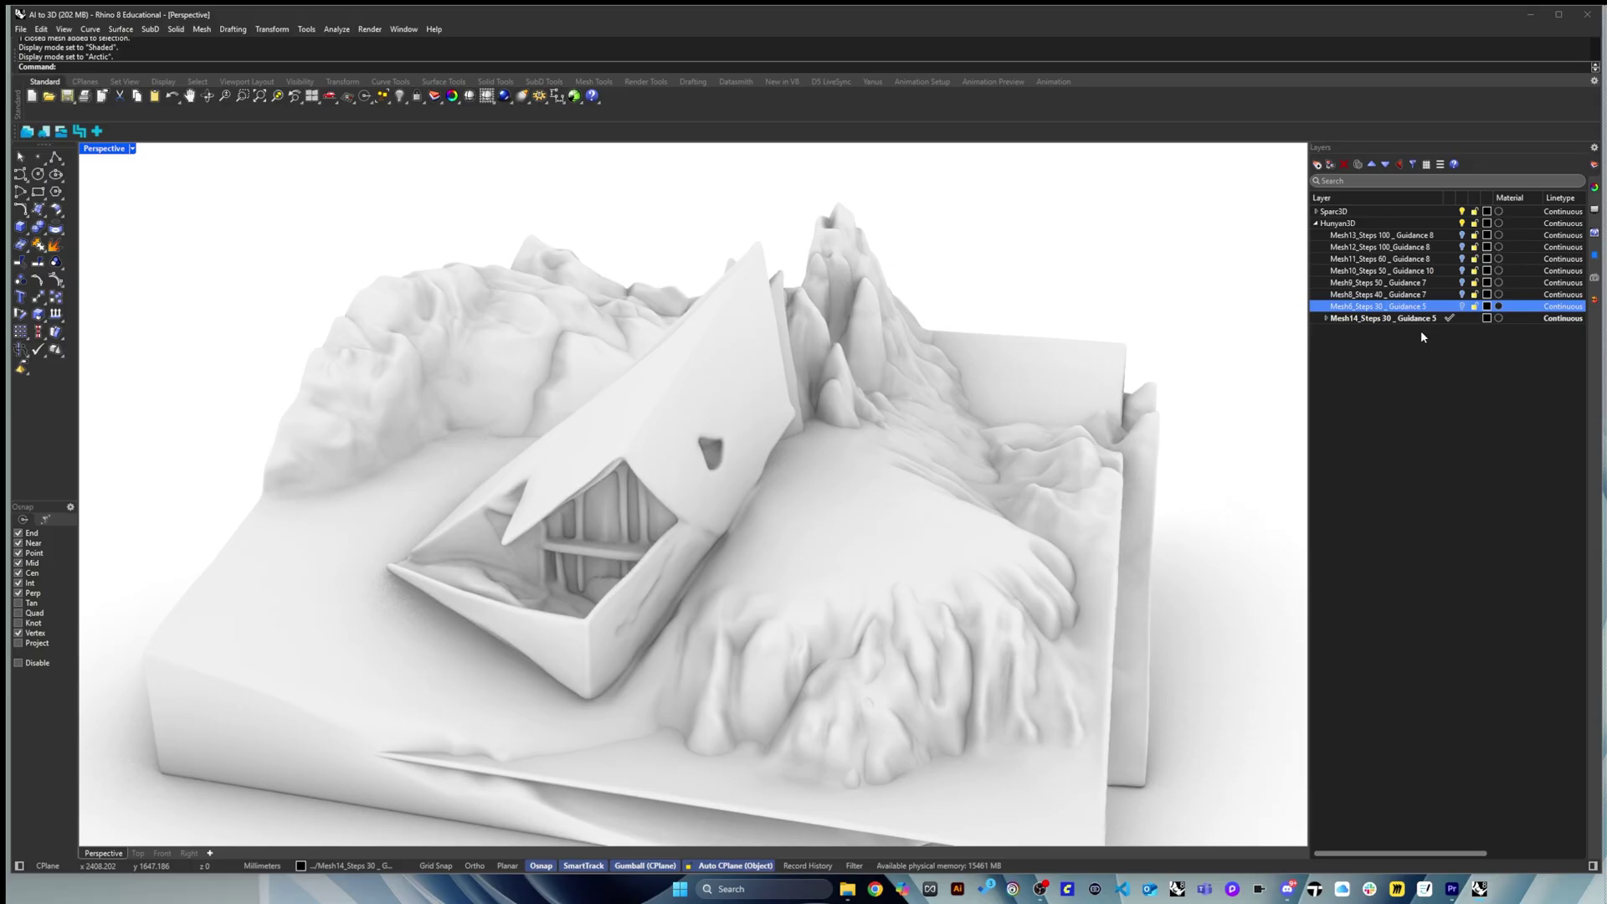
# Expand Mesh14 and view its 512 version.
pyautogui.click(1326, 318)
pyautogui.click(1356, 330)
pyautogui.scroll(5, 846, 502)
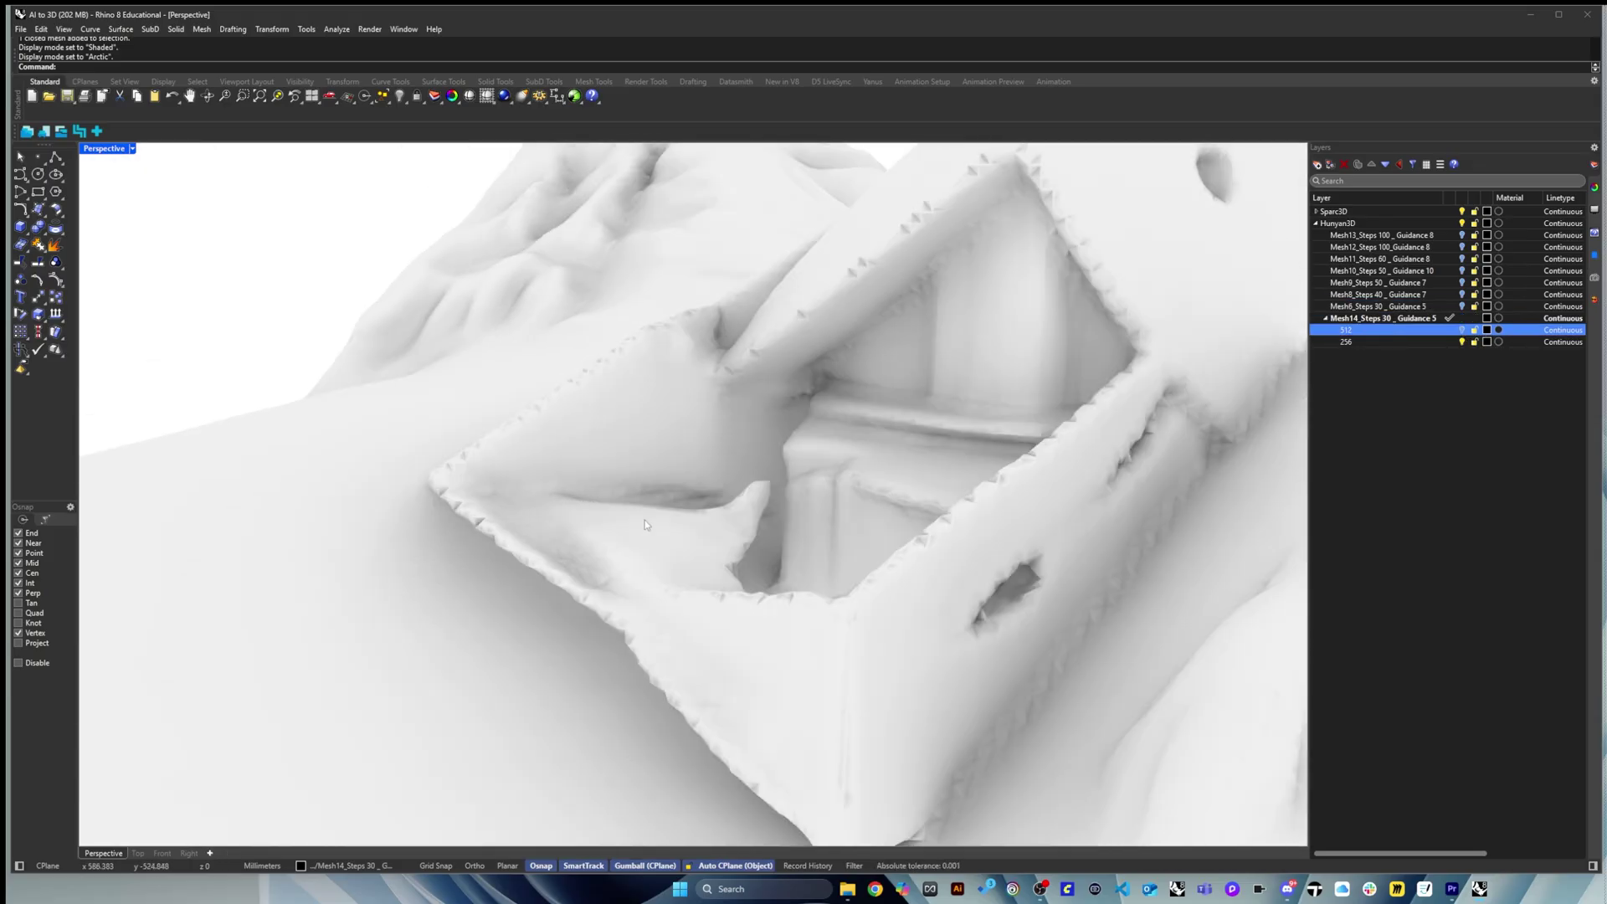
pyautogui.scroll(-3, 846, 531)
pyautogui.click(1449, 330)
# Check Mesh14's 256 version, orbit the house, and finish on the 512 mesh layer.
pyautogui.click(1346, 342)
pyautogui.scroll(6, 996, 480)
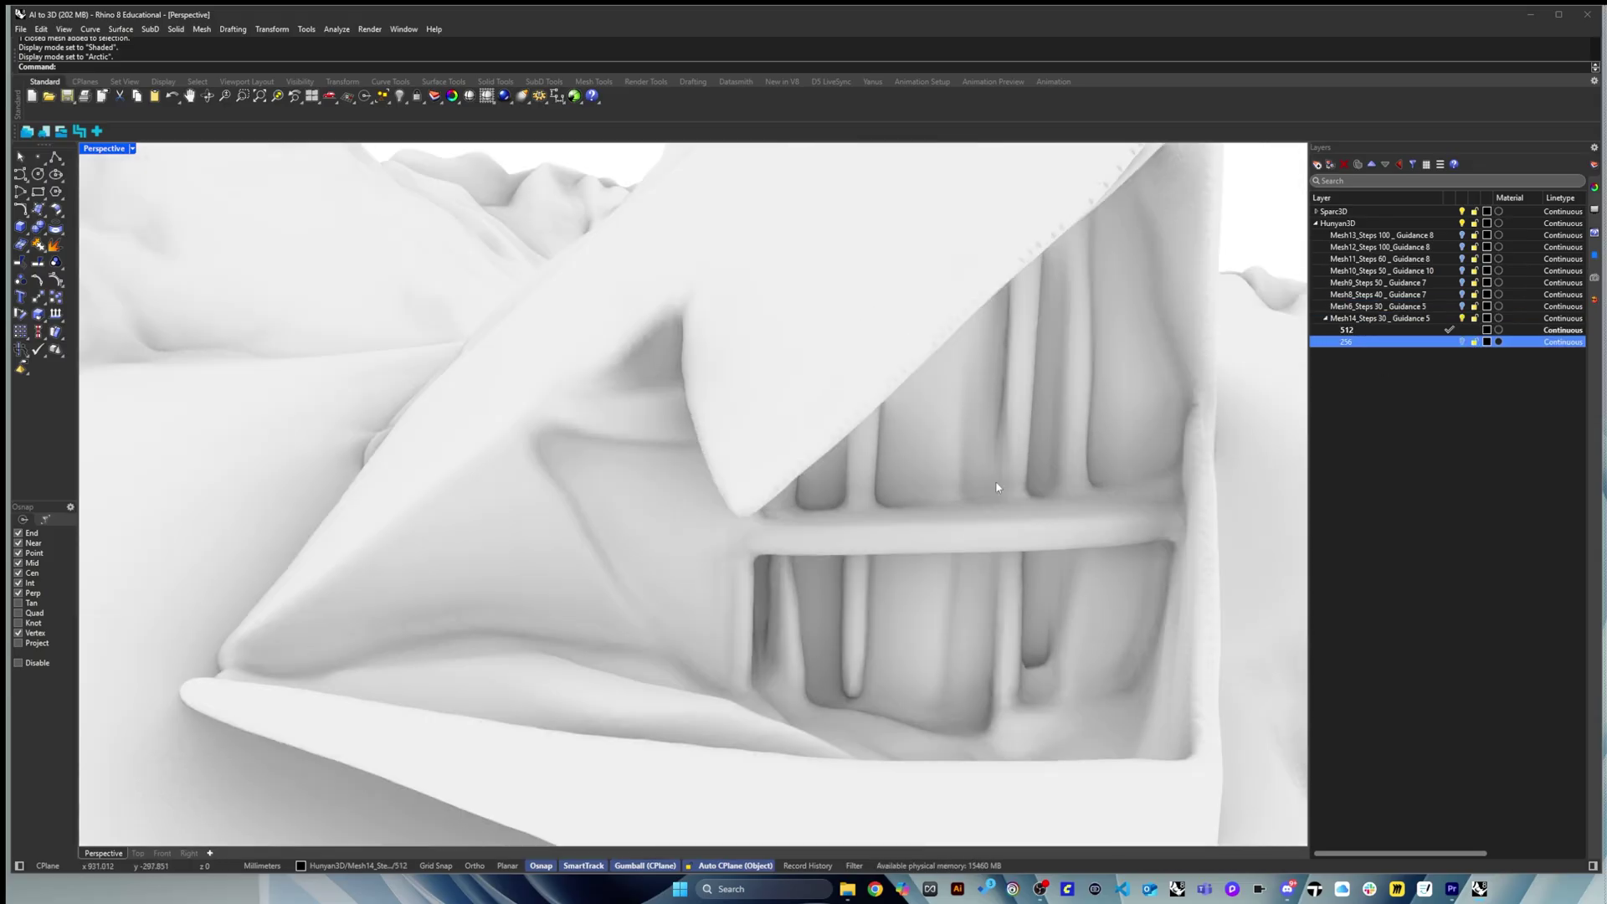
pyautogui.scroll(-6, 783, 615)
pyautogui.scroll(4, 1047, 449)
pyautogui.scroll(-5, 1047, 449)
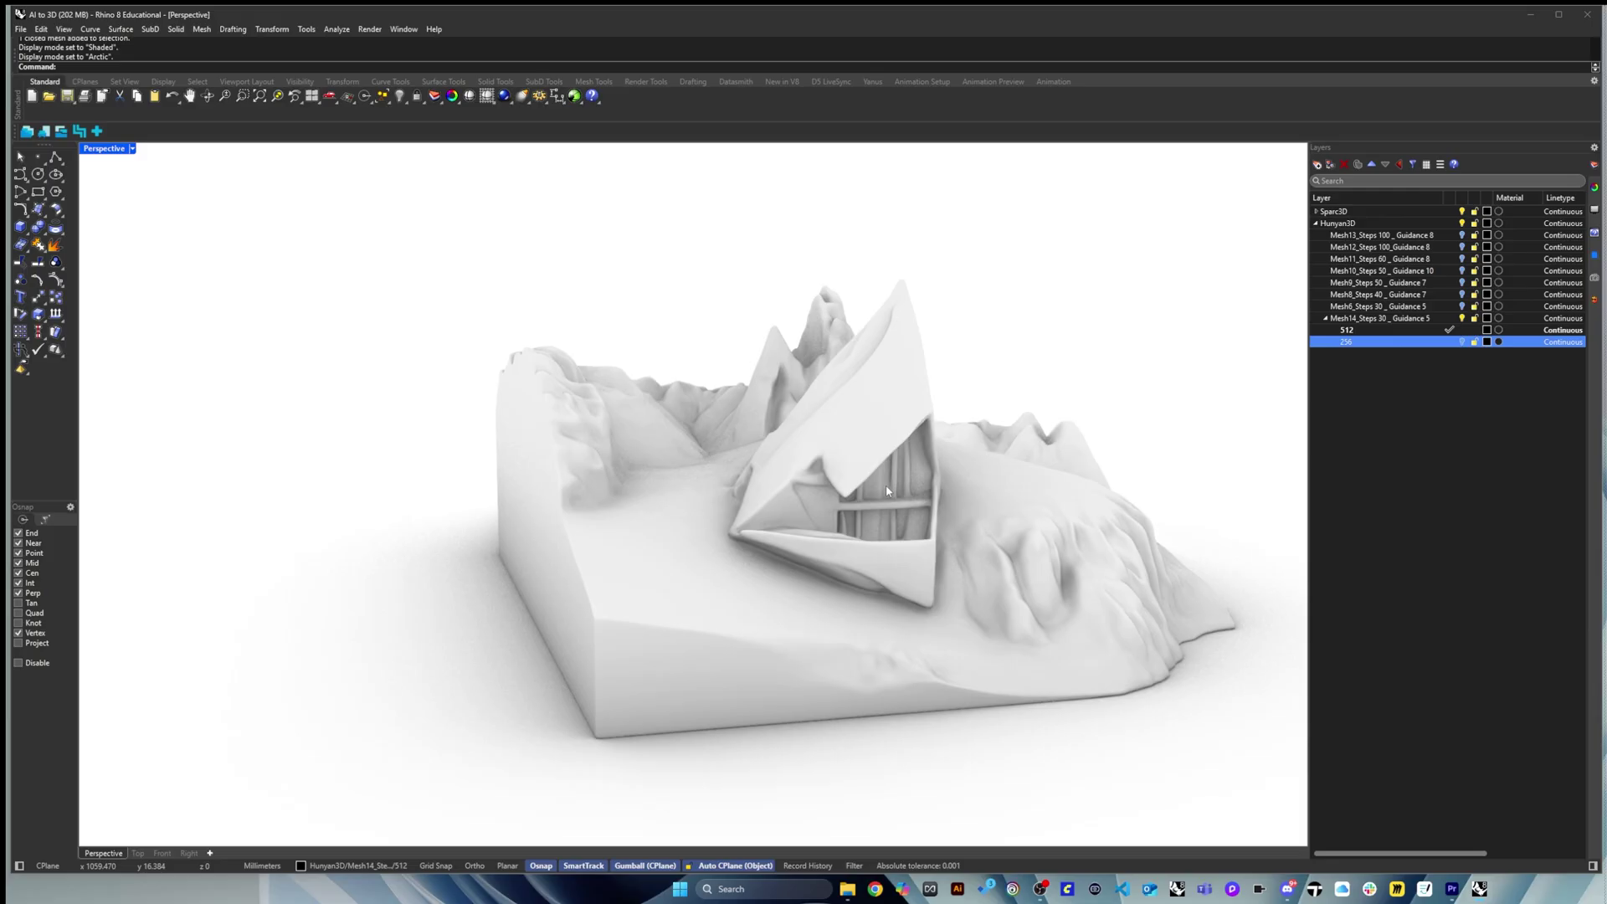
pyautogui.scroll(5, 1201, 349)
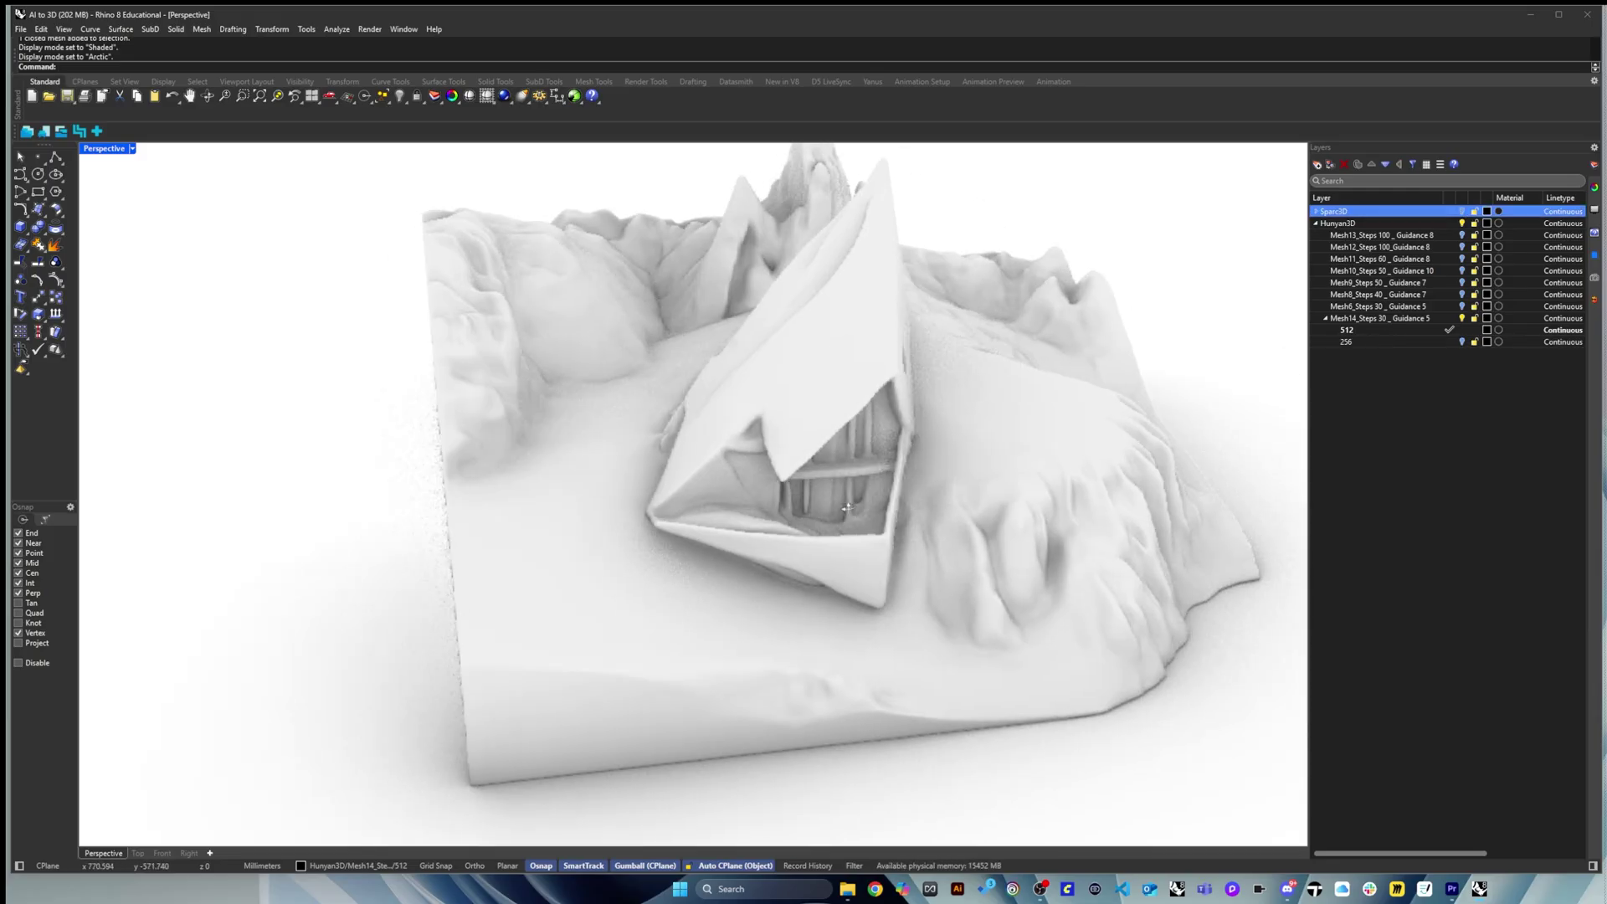
pyautogui.moveTo(921, 502); pyautogui.dragTo(871, 544)
pyautogui.scroll(3, 871, 544)
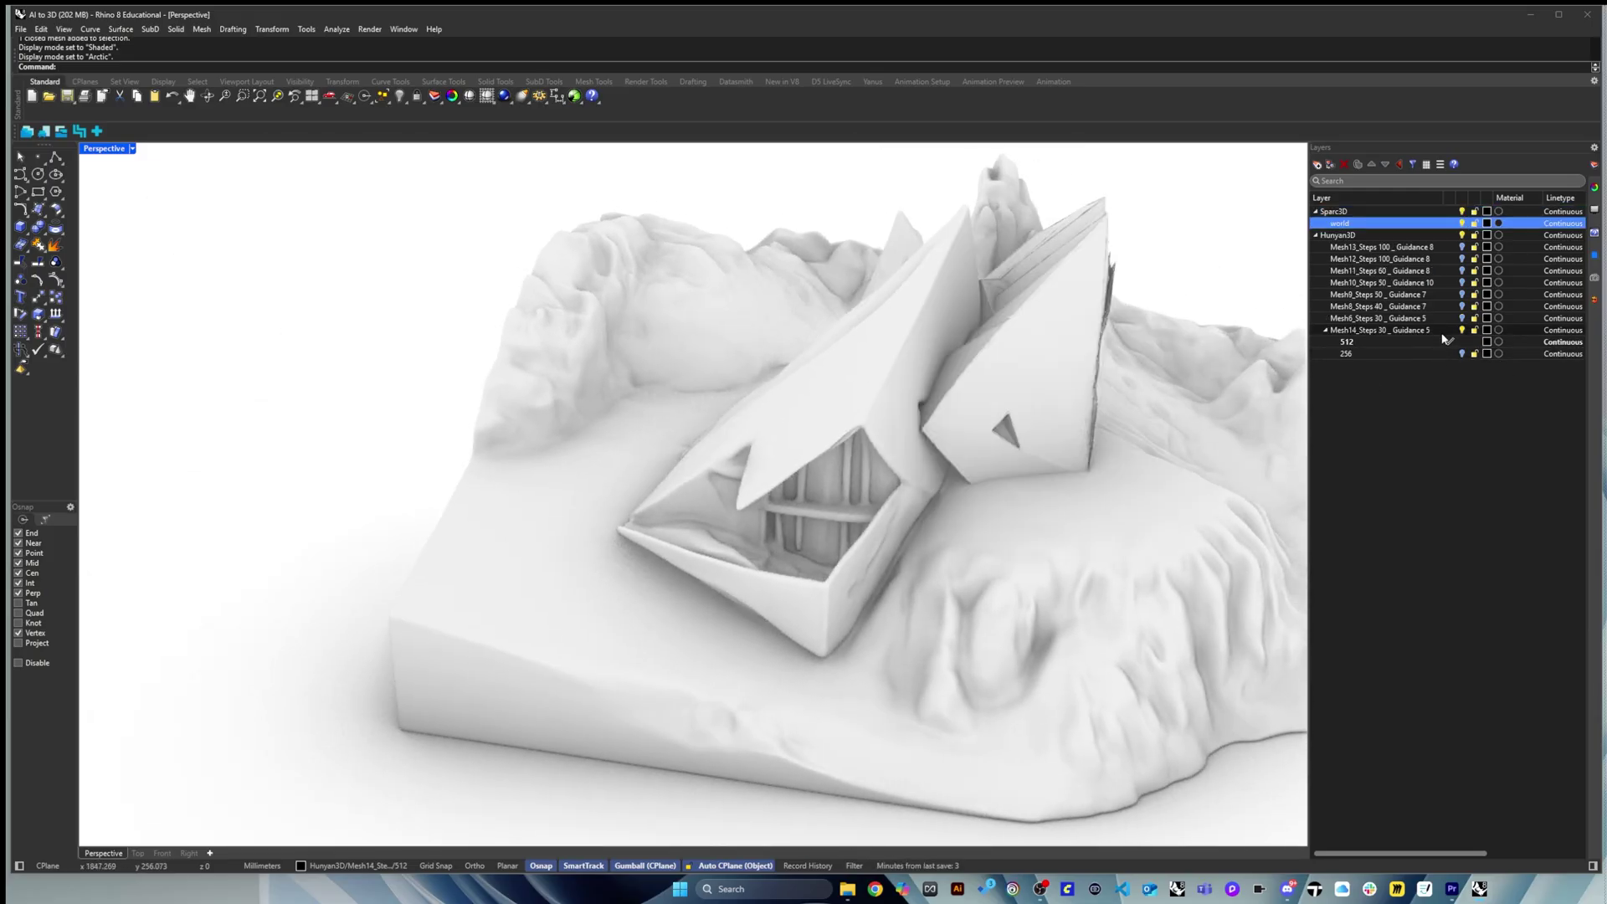
pyautogui.click(1381, 342)
pyautogui.scroll(5, 910, 531)
pyautogui.scroll(-5, 930, 558)
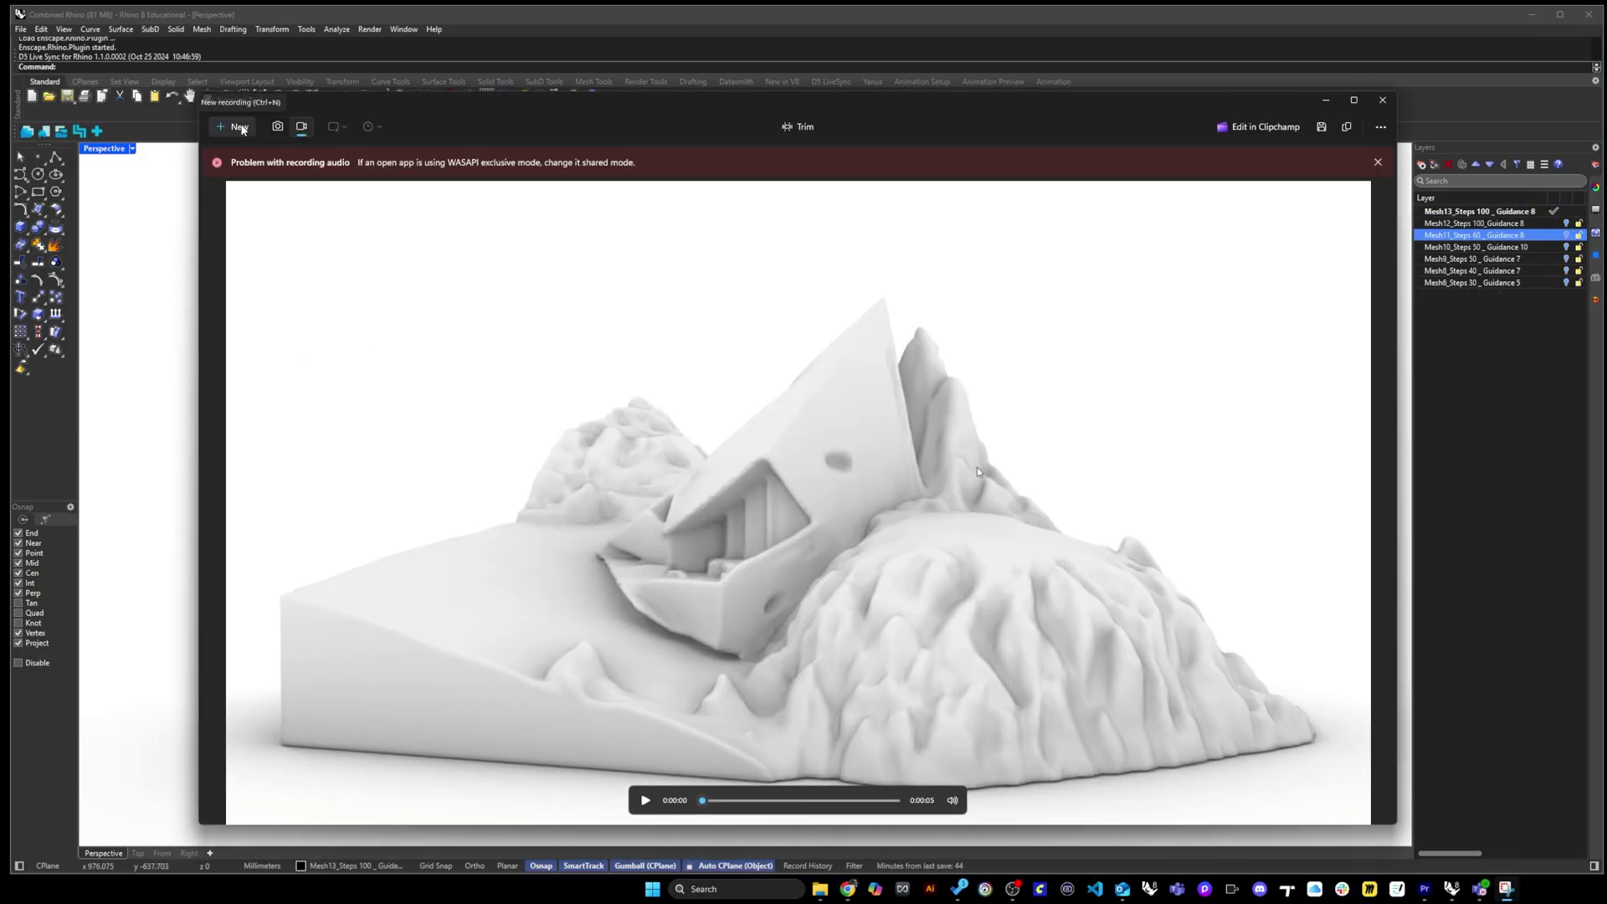
# Screen-record the viewport while orbiting around the landscape model.
pyautogui.click(240, 128)
pyautogui.moveTo(180, 150); pyautogui.dragTo(1357, 837)
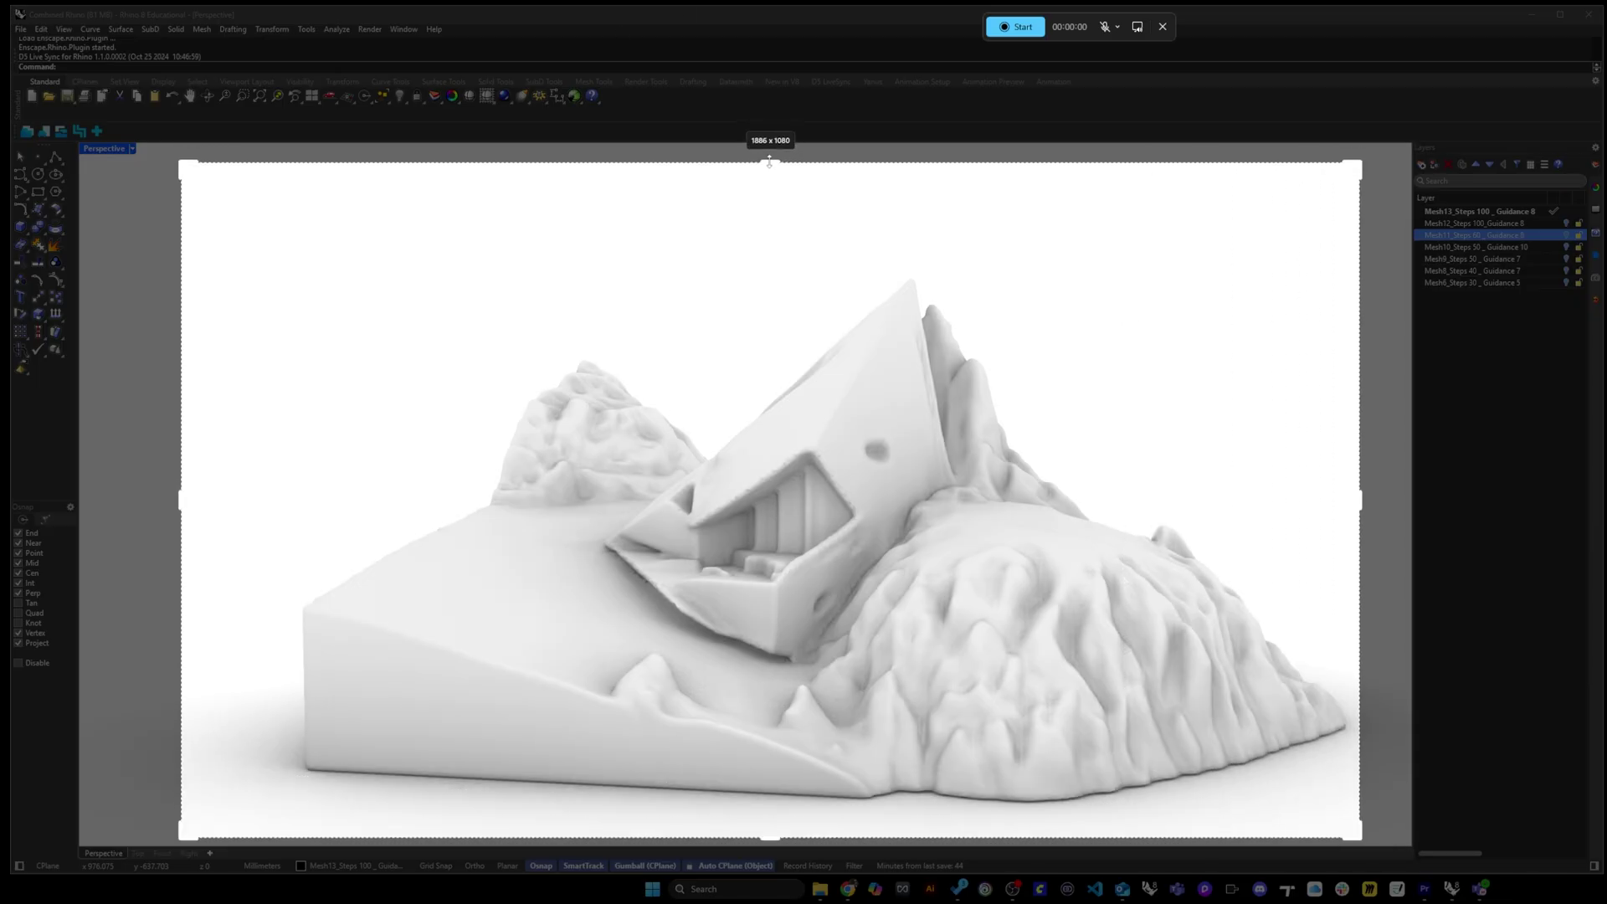
pyautogui.moveTo(1359, 505); pyautogui.dragTo(1358, 509)
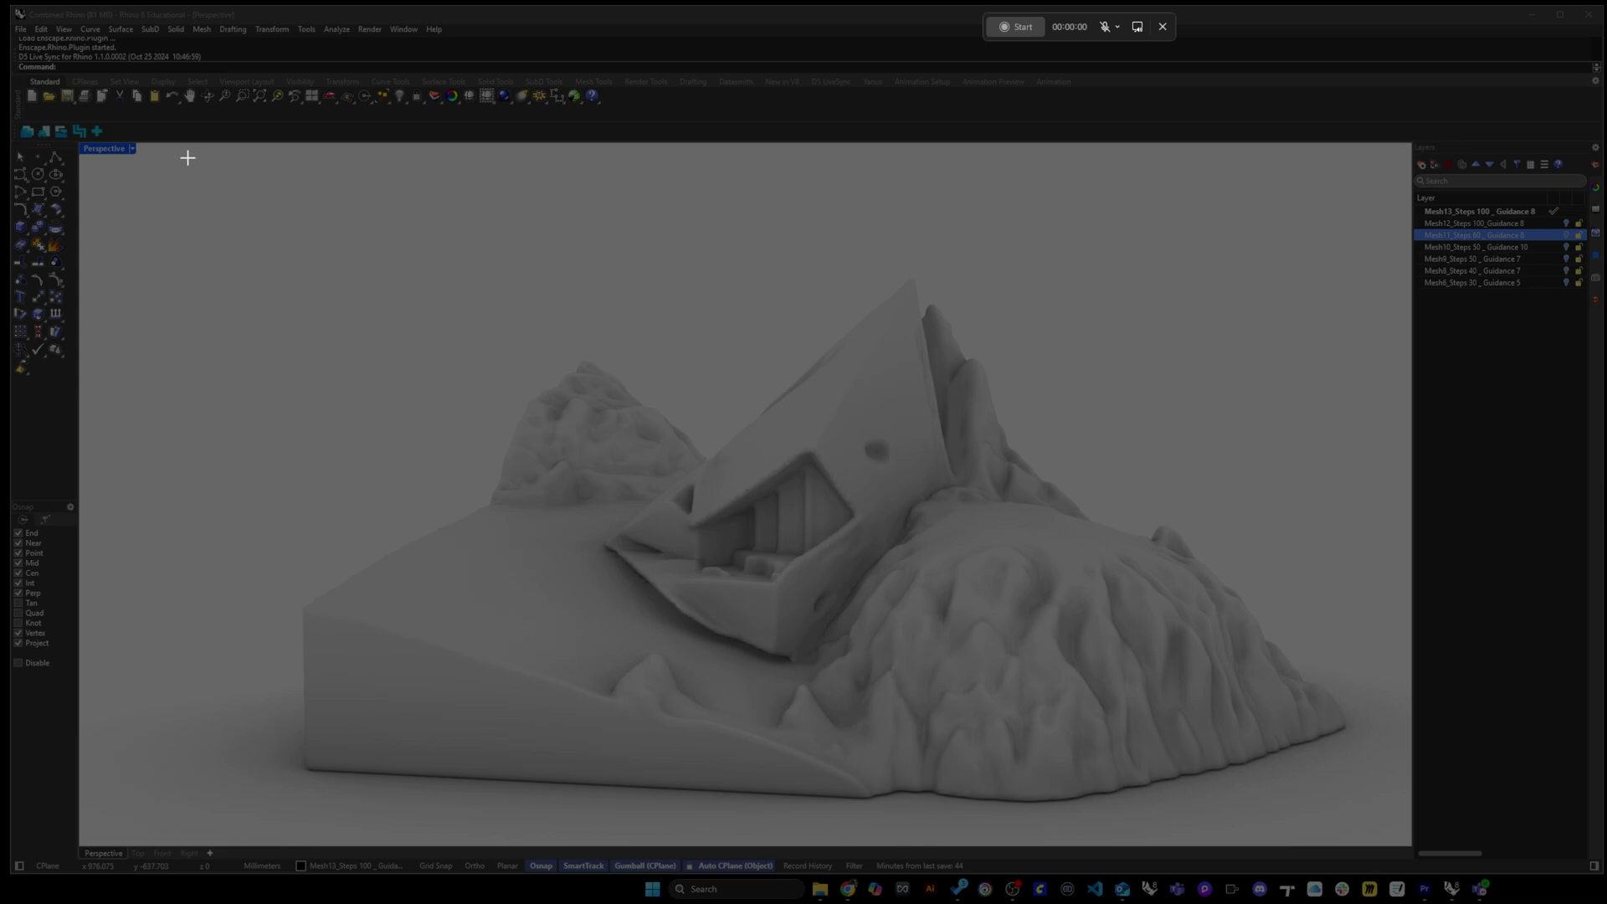
pyautogui.moveTo(181, 150); pyautogui.dragTo(1378, 836)
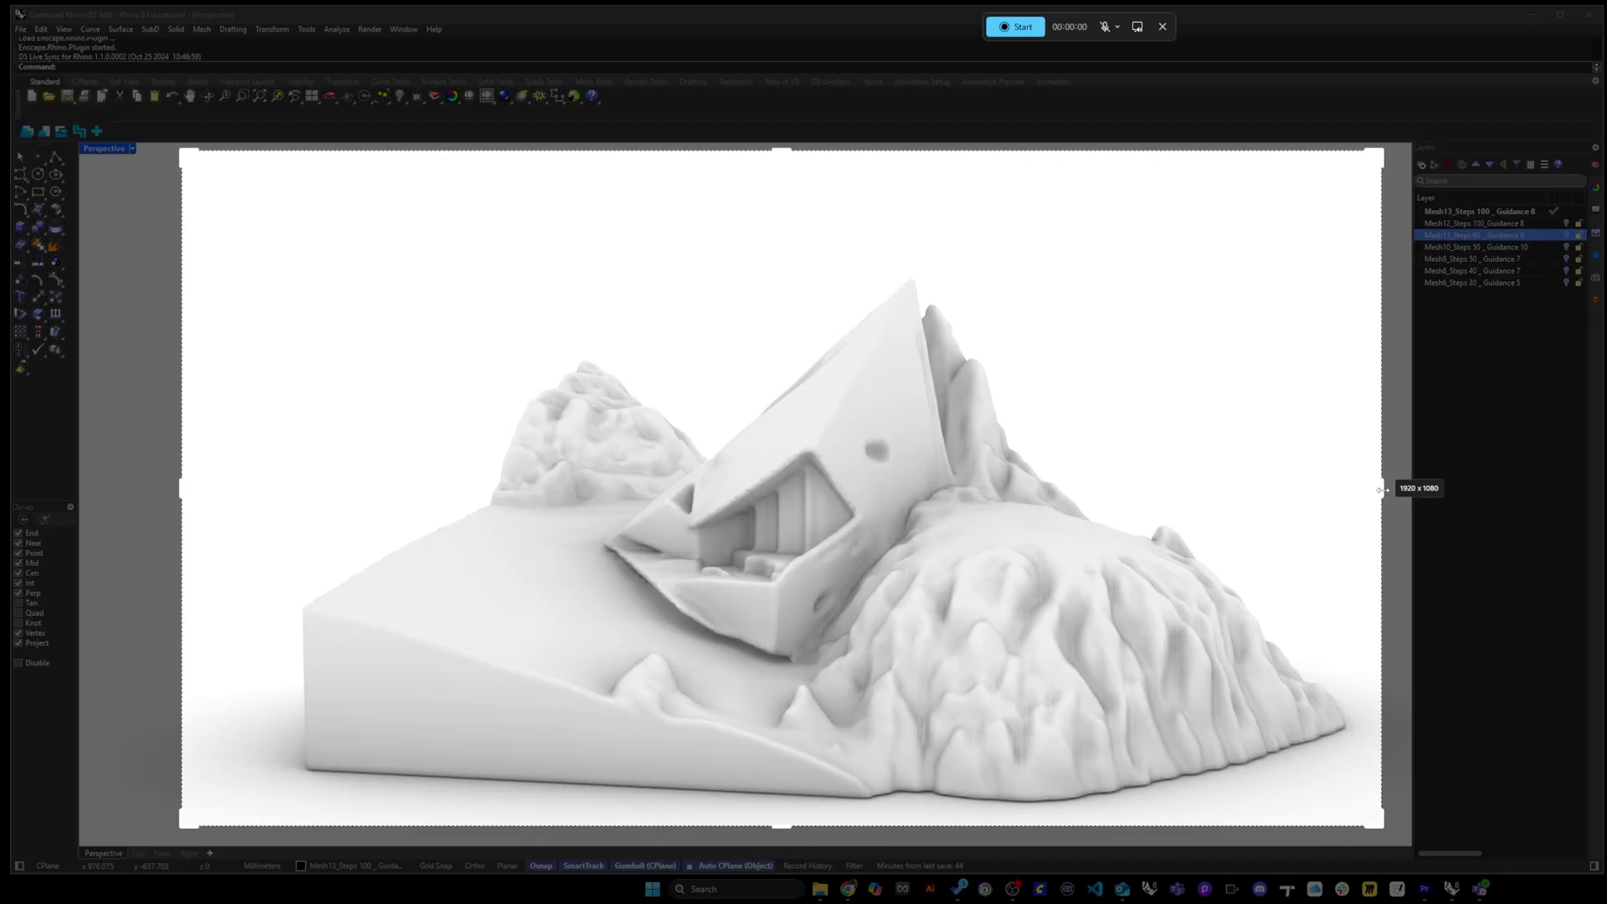
pyautogui.click(1010, 27)
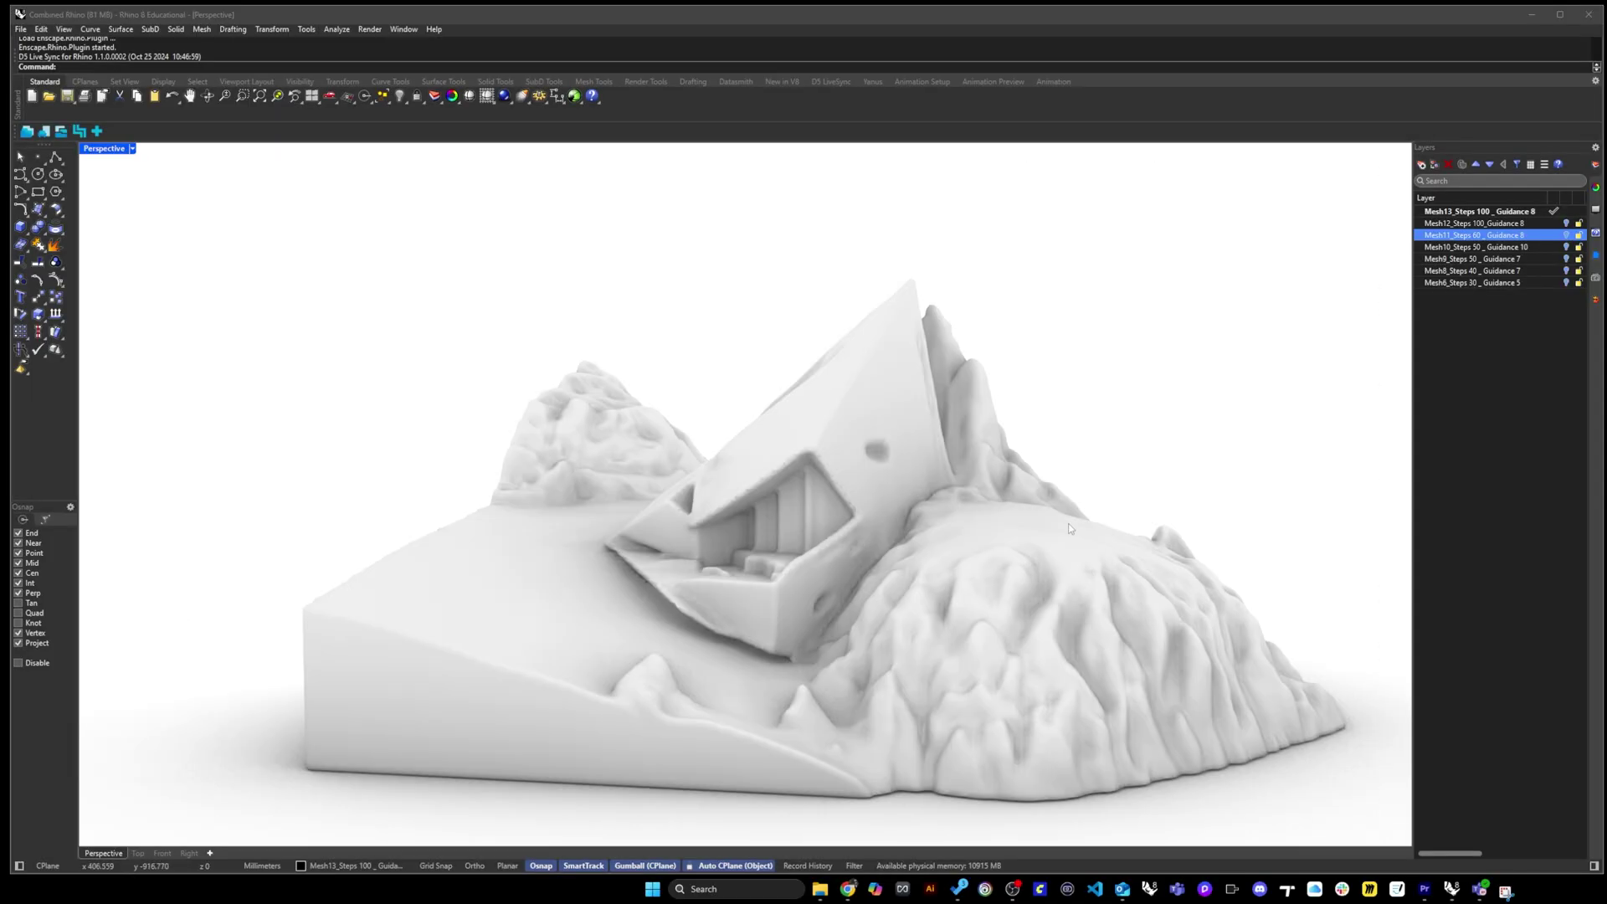
pyautogui.moveTo(1130, 557); pyautogui.dragTo(400, 559)
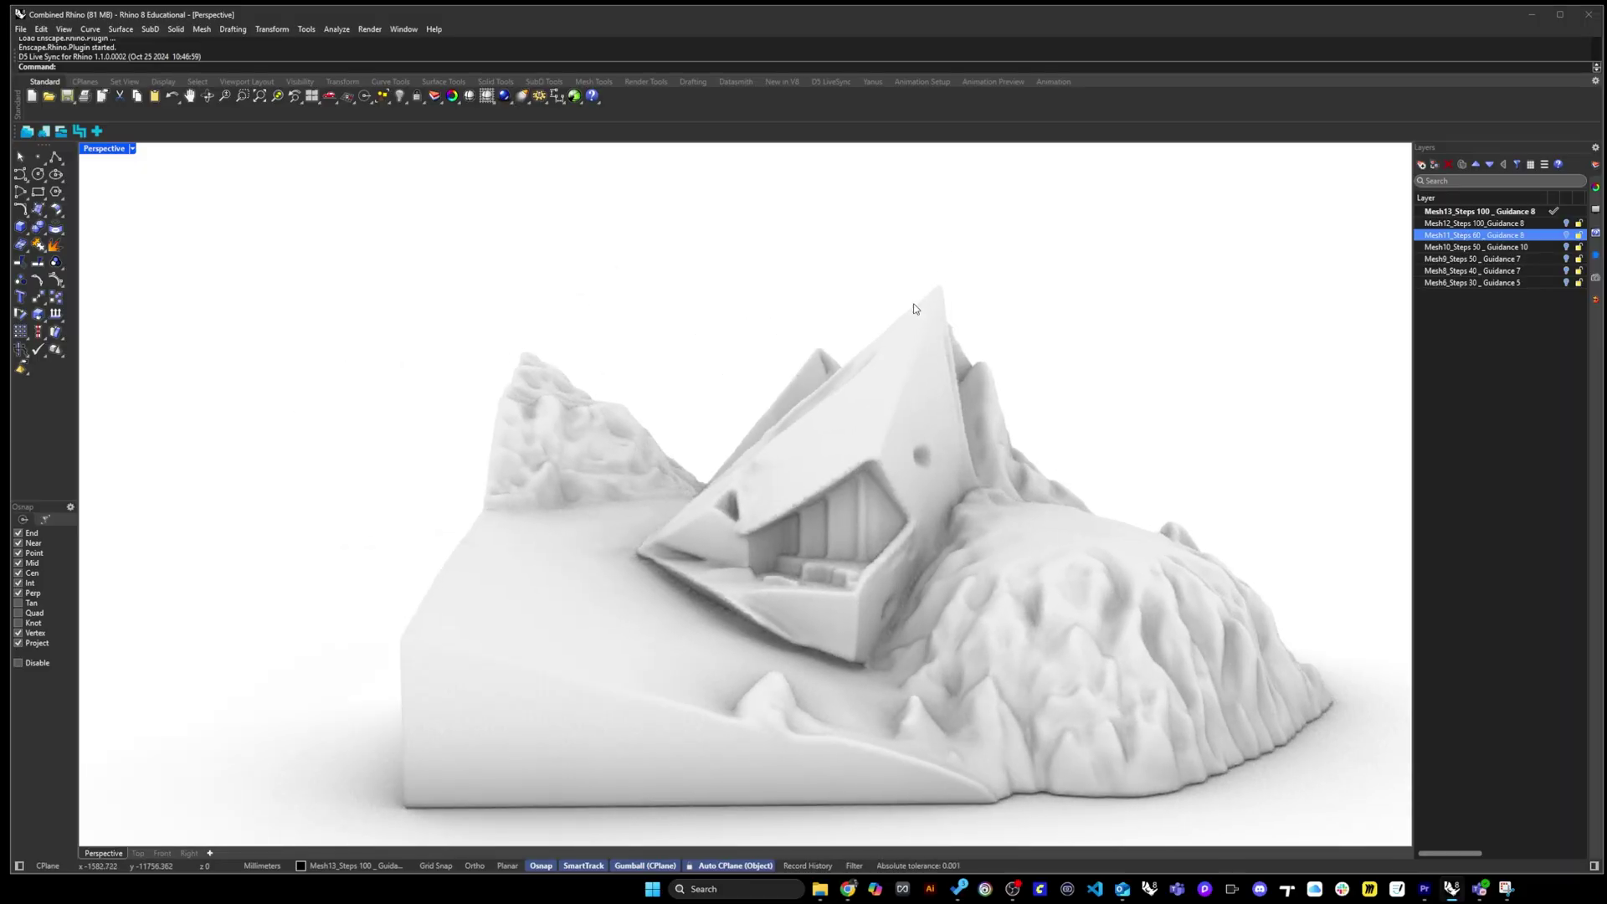
pyautogui.click(1036, 27)
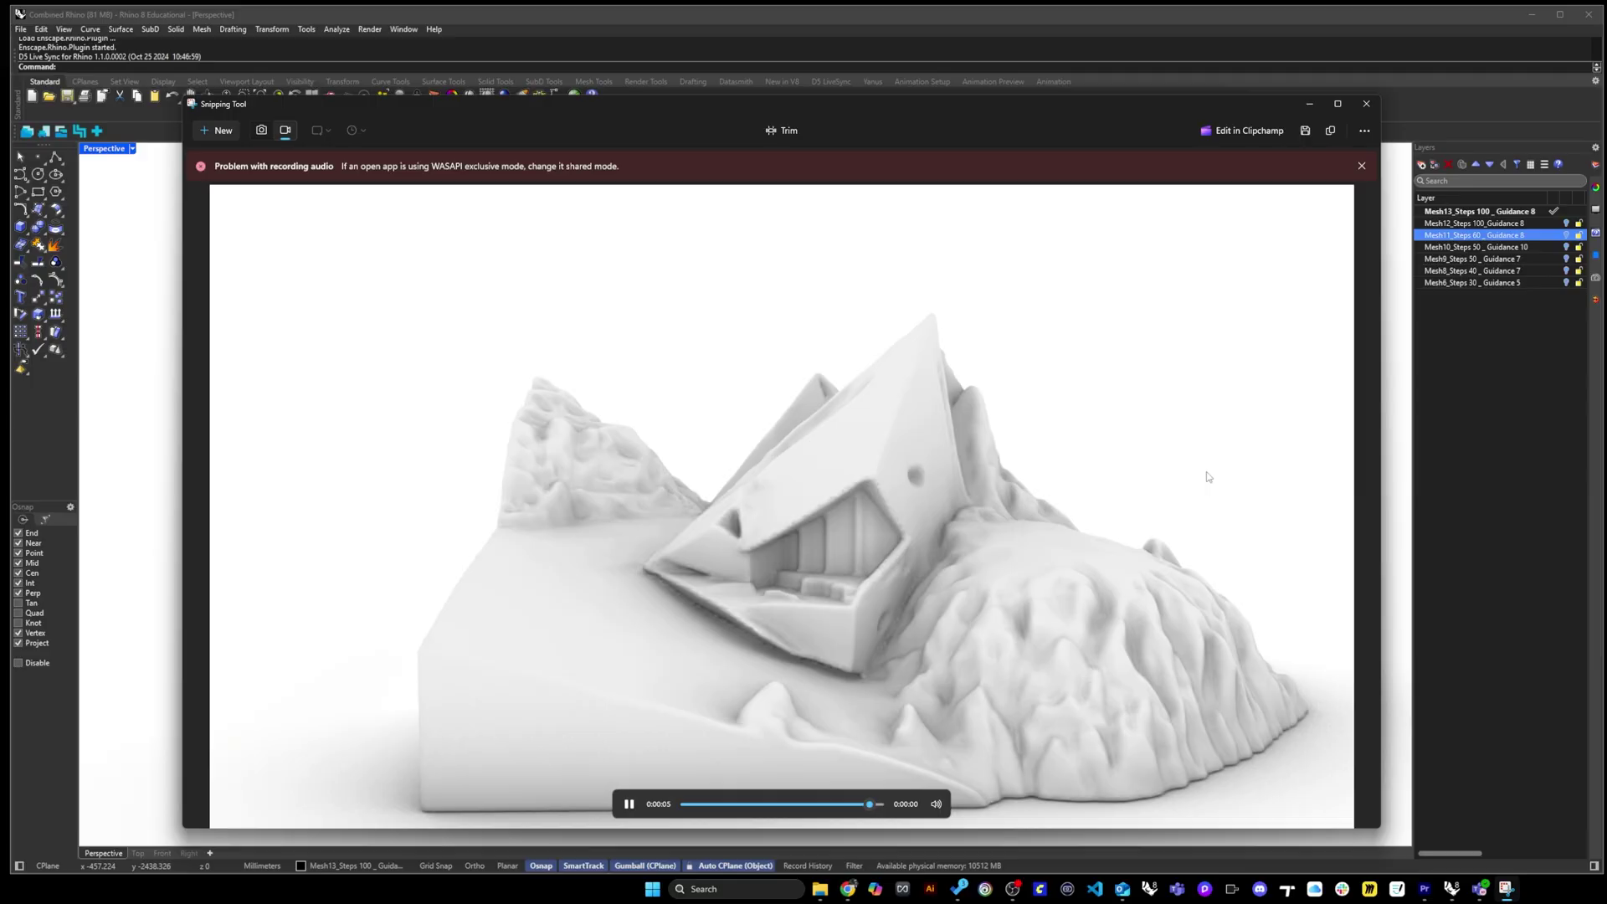
# Trim the recording to about five seconds and save it as the Camera path_1 MP4 in Video_2.
pyautogui.click(220, 132)
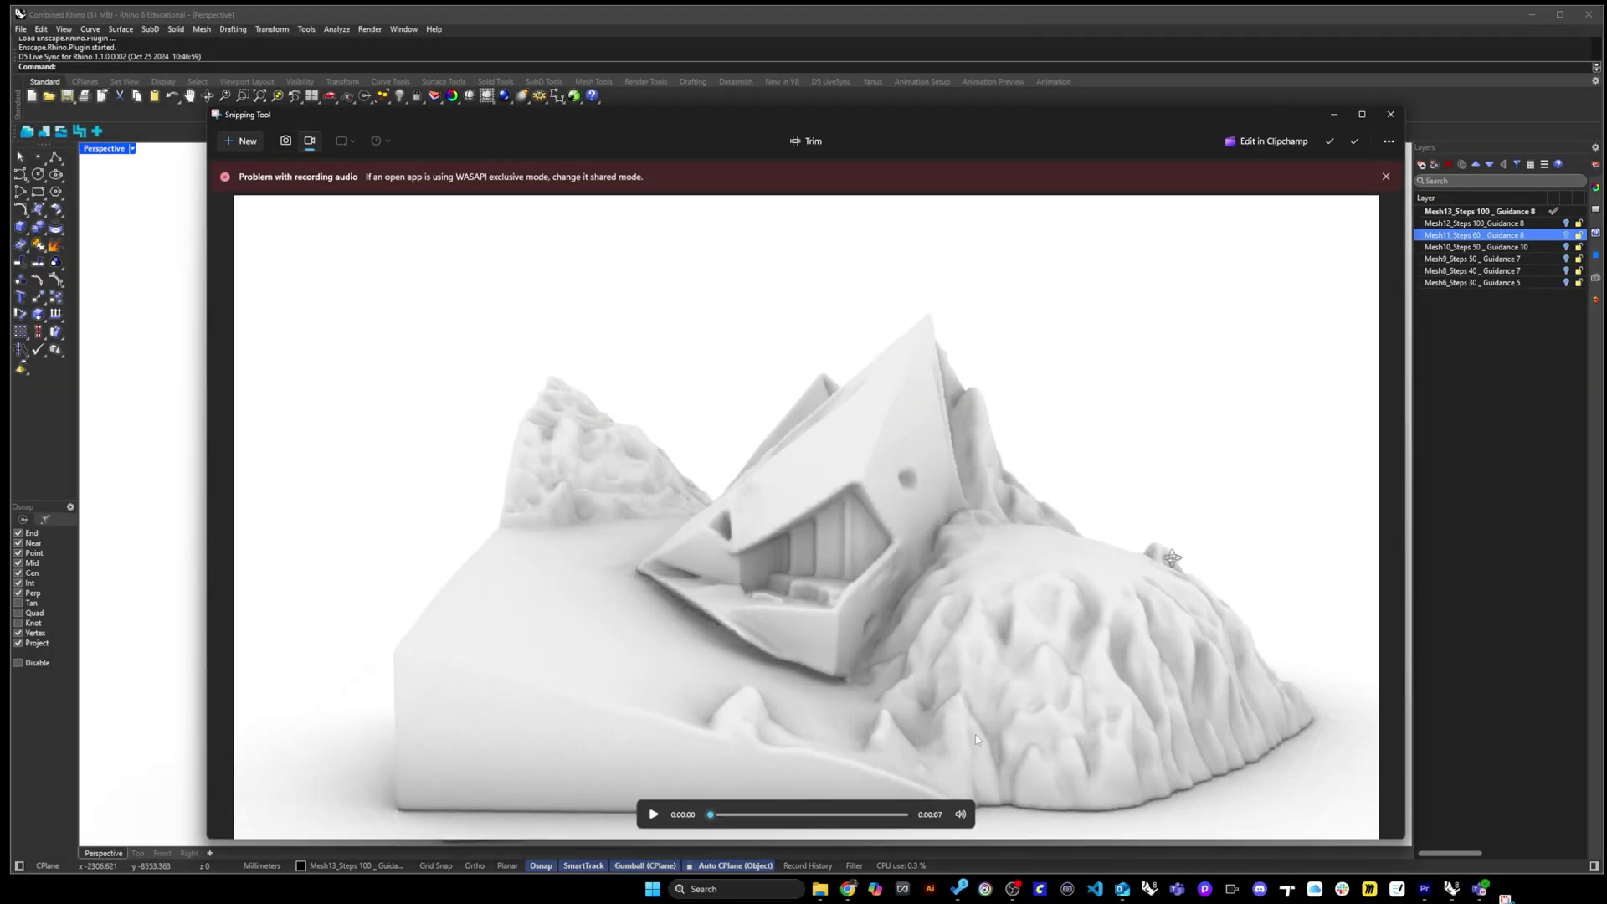
pyautogui.click(806, 141)
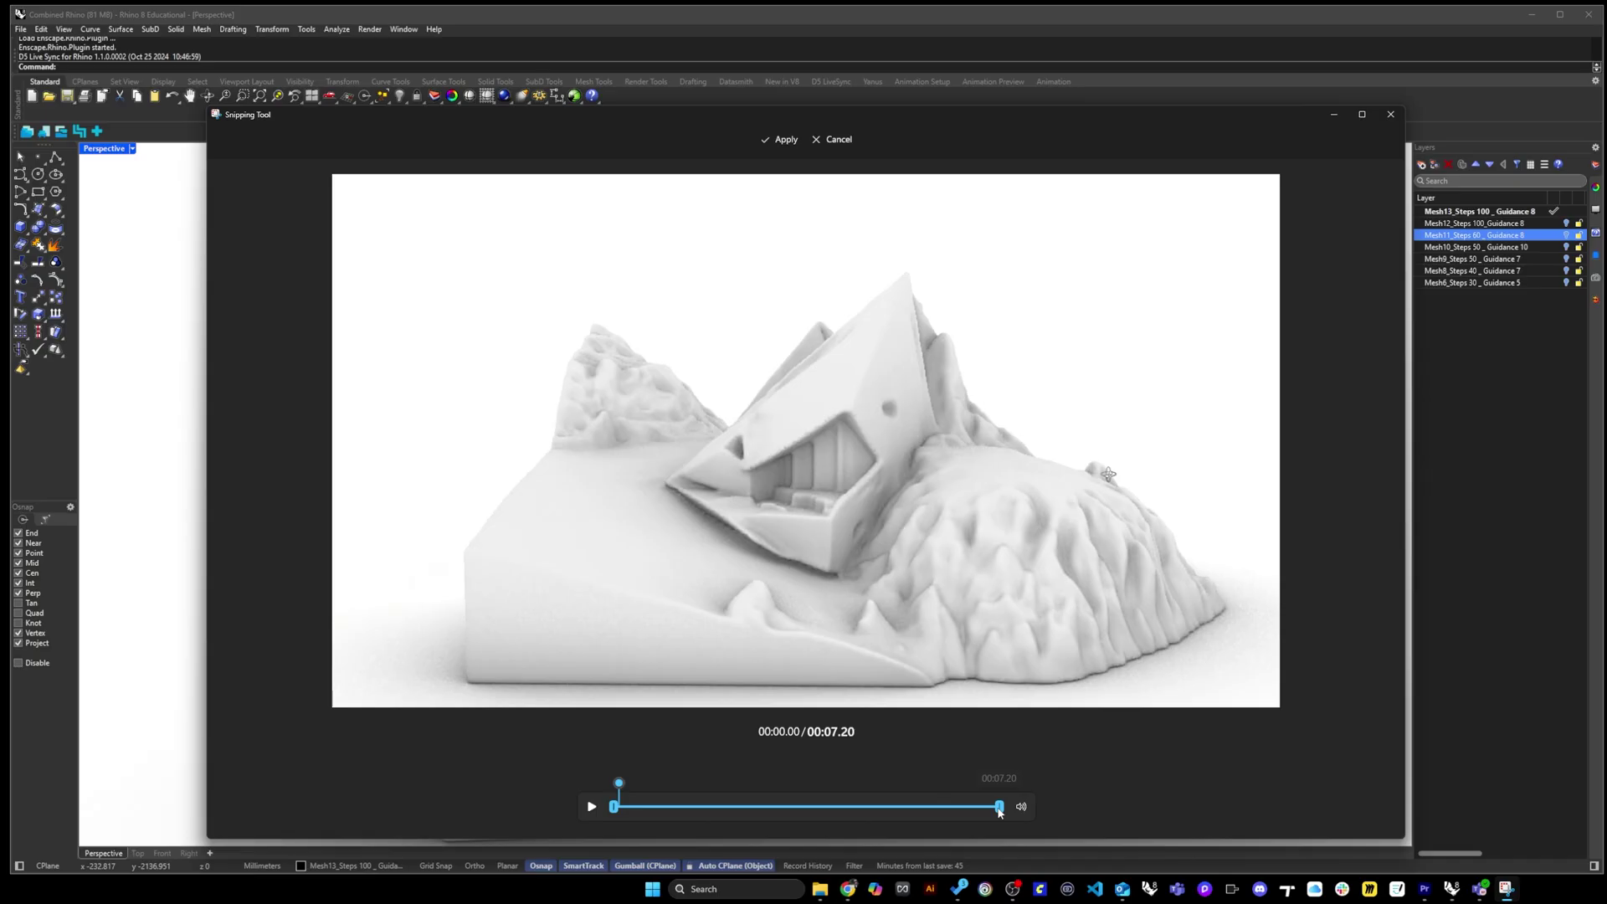
pyautogui.moveTo(1000, 809); pyautogui.dragTo(888, 819)
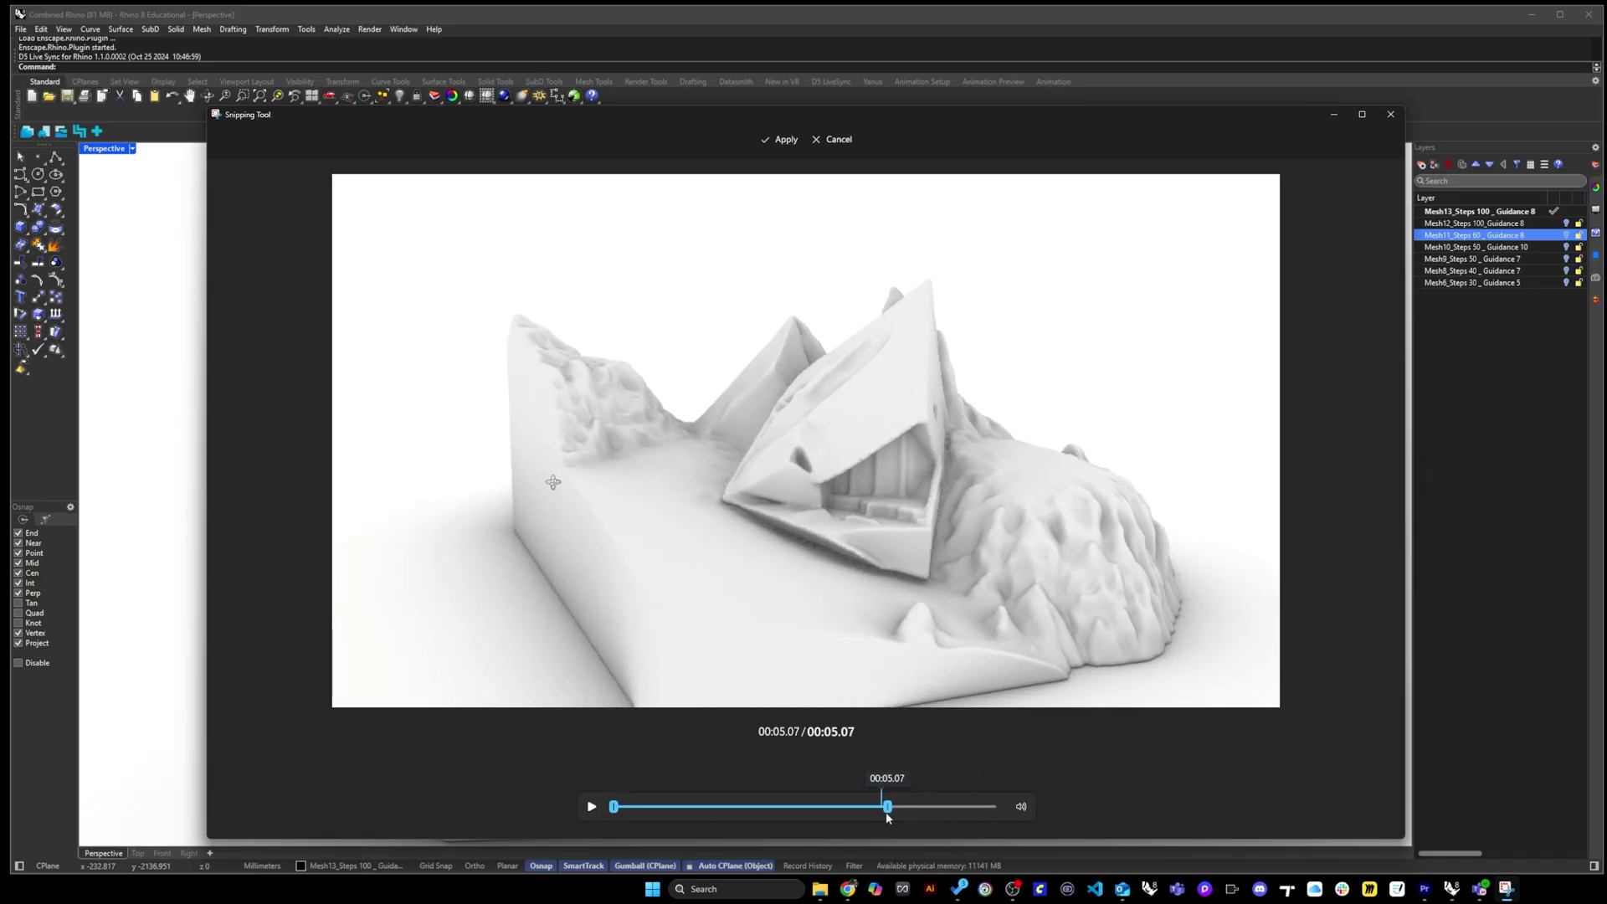
pyautogui.click(774, 139)
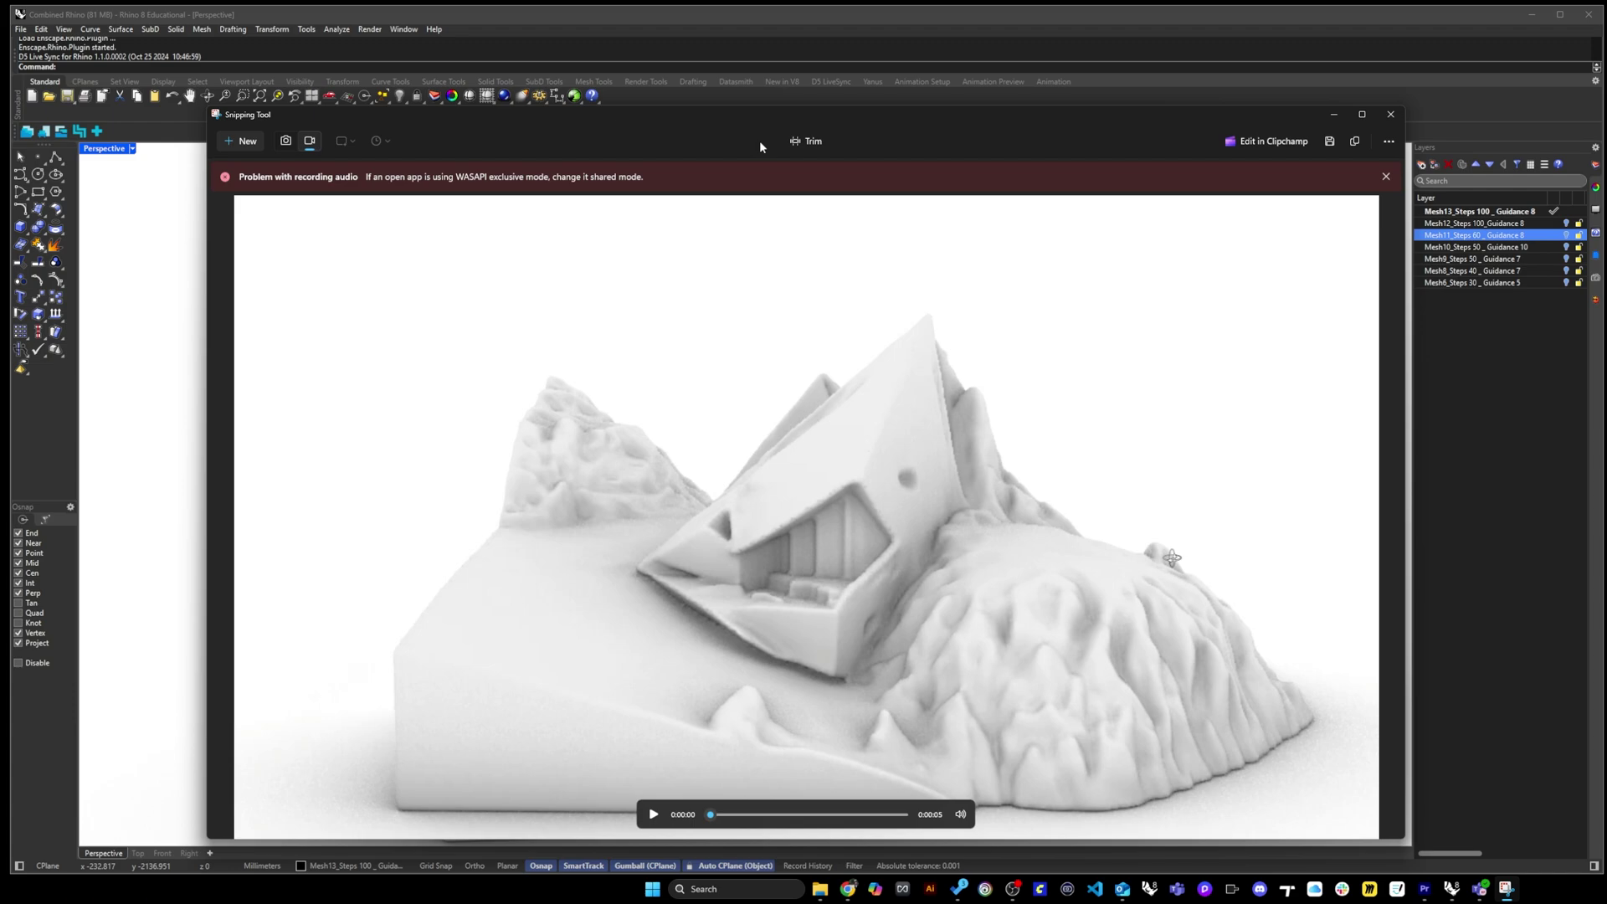
pyautogui.click(1329, 141)
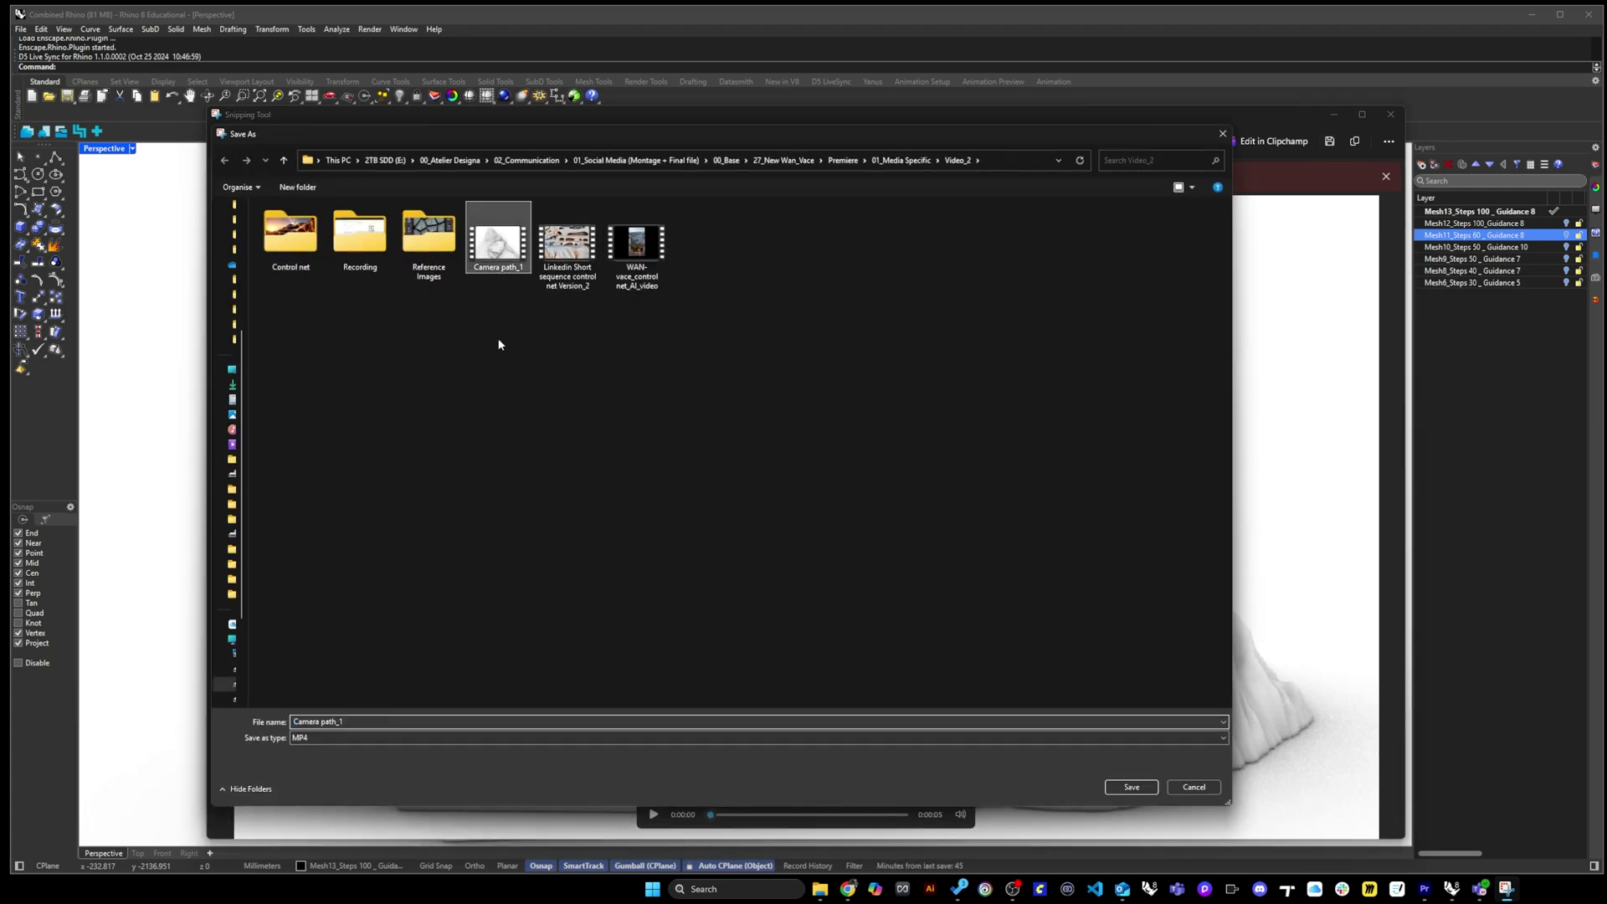
pyautogui.click(1132, 786)
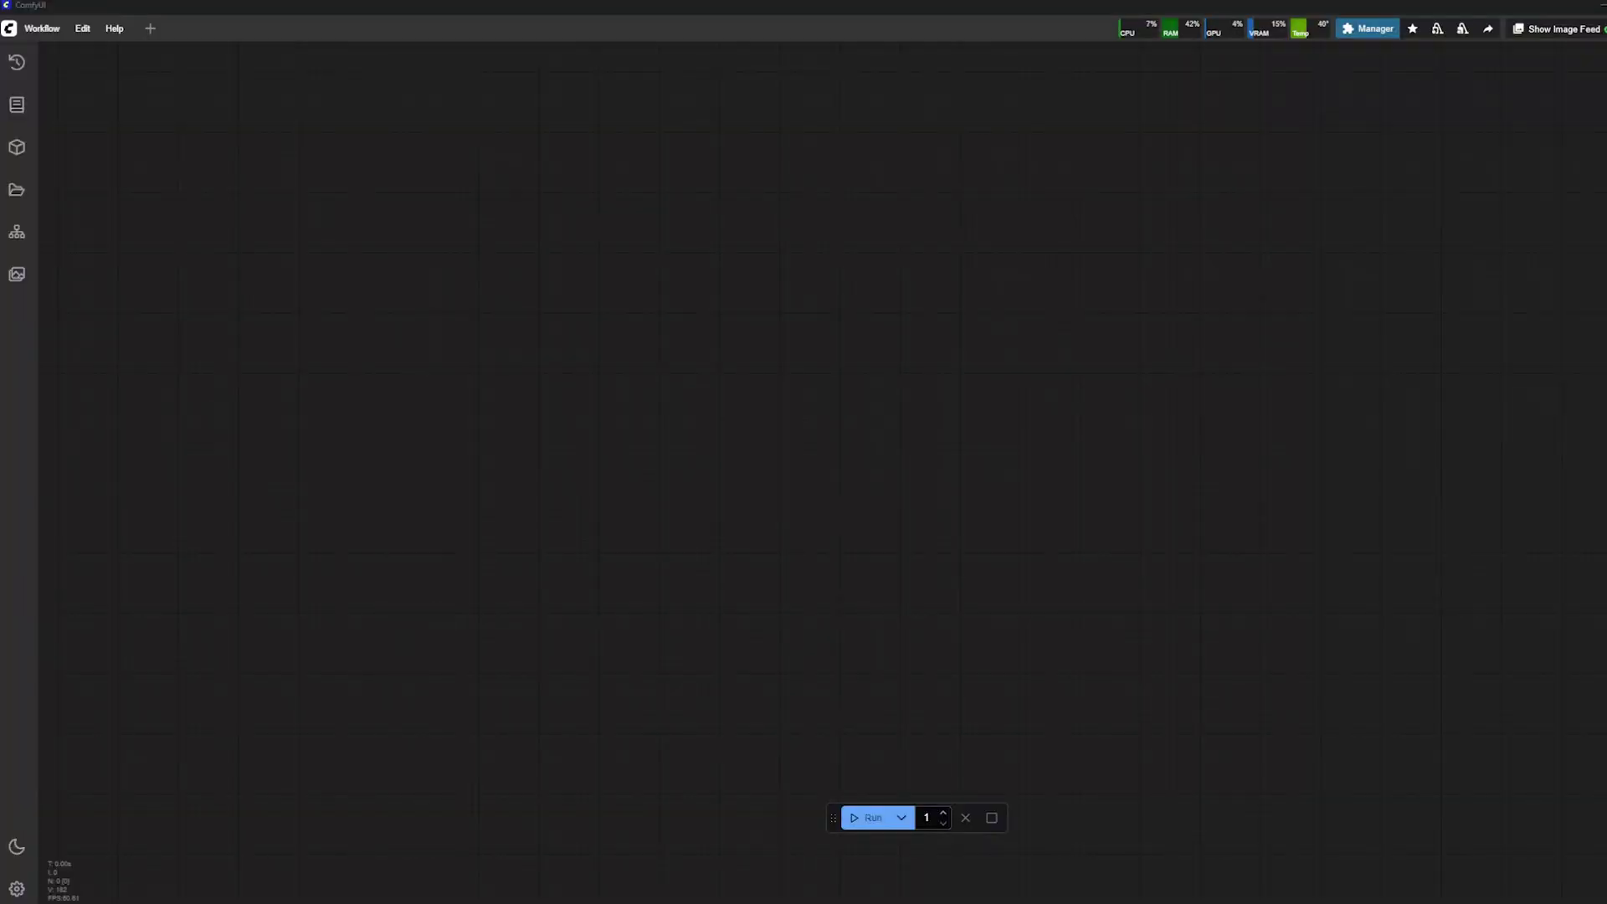
# Add a Unet Loader (GGUF) node using the Wan2.1-VACE-14B-Q8_0.gguf model.
pyautogui.doubleClick(623, 350)
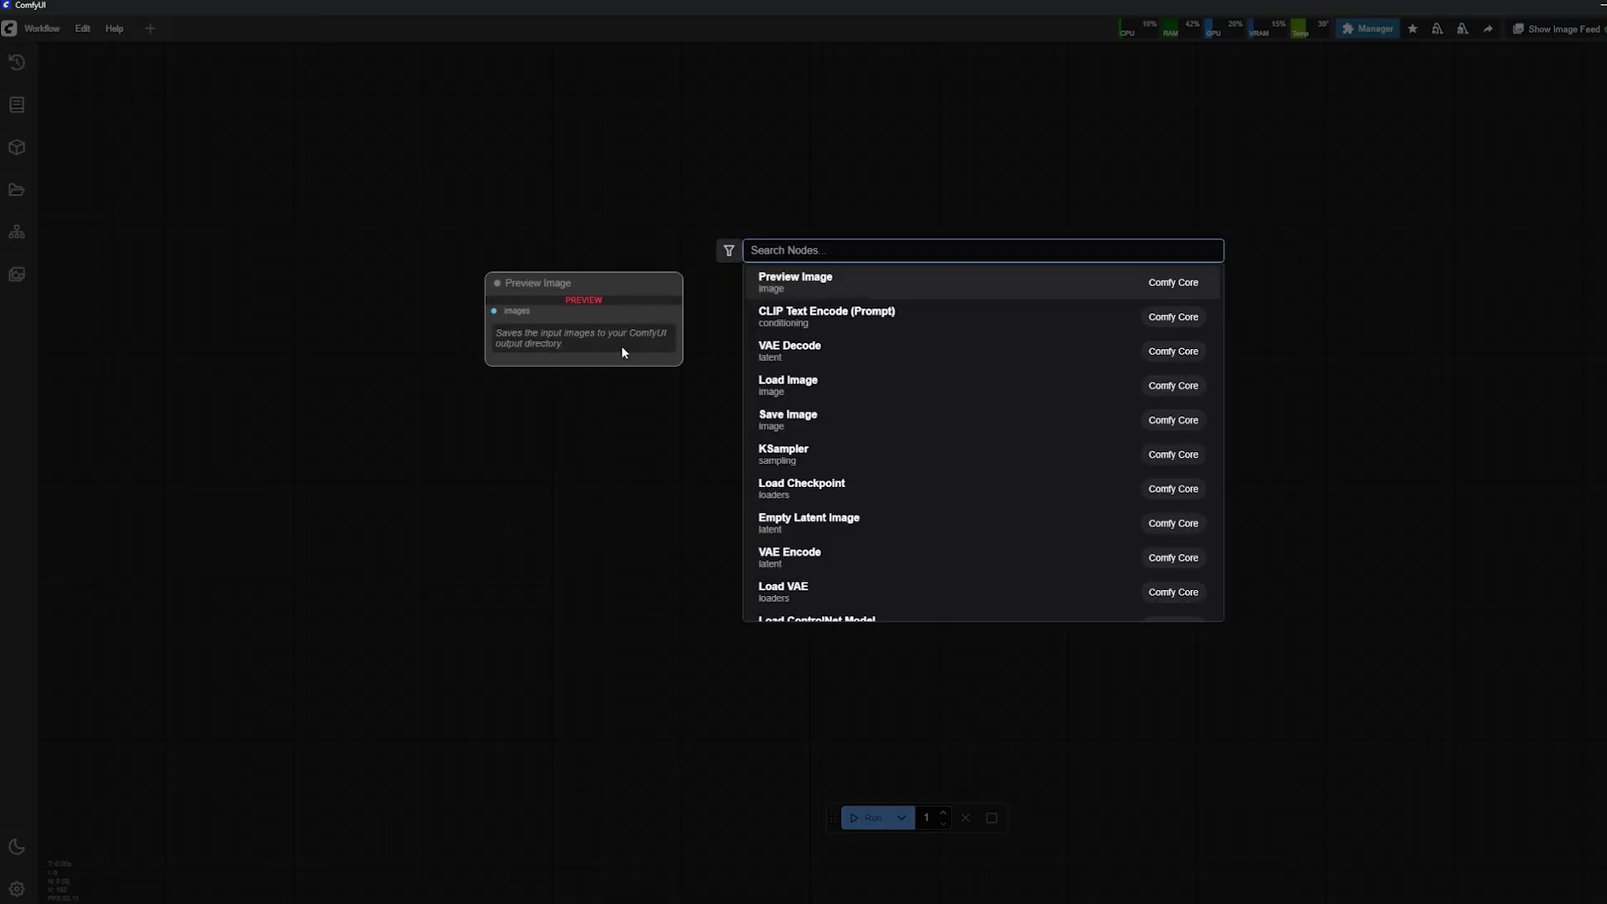
pyautogui.write('une')
pyautogui.click(863, 316)
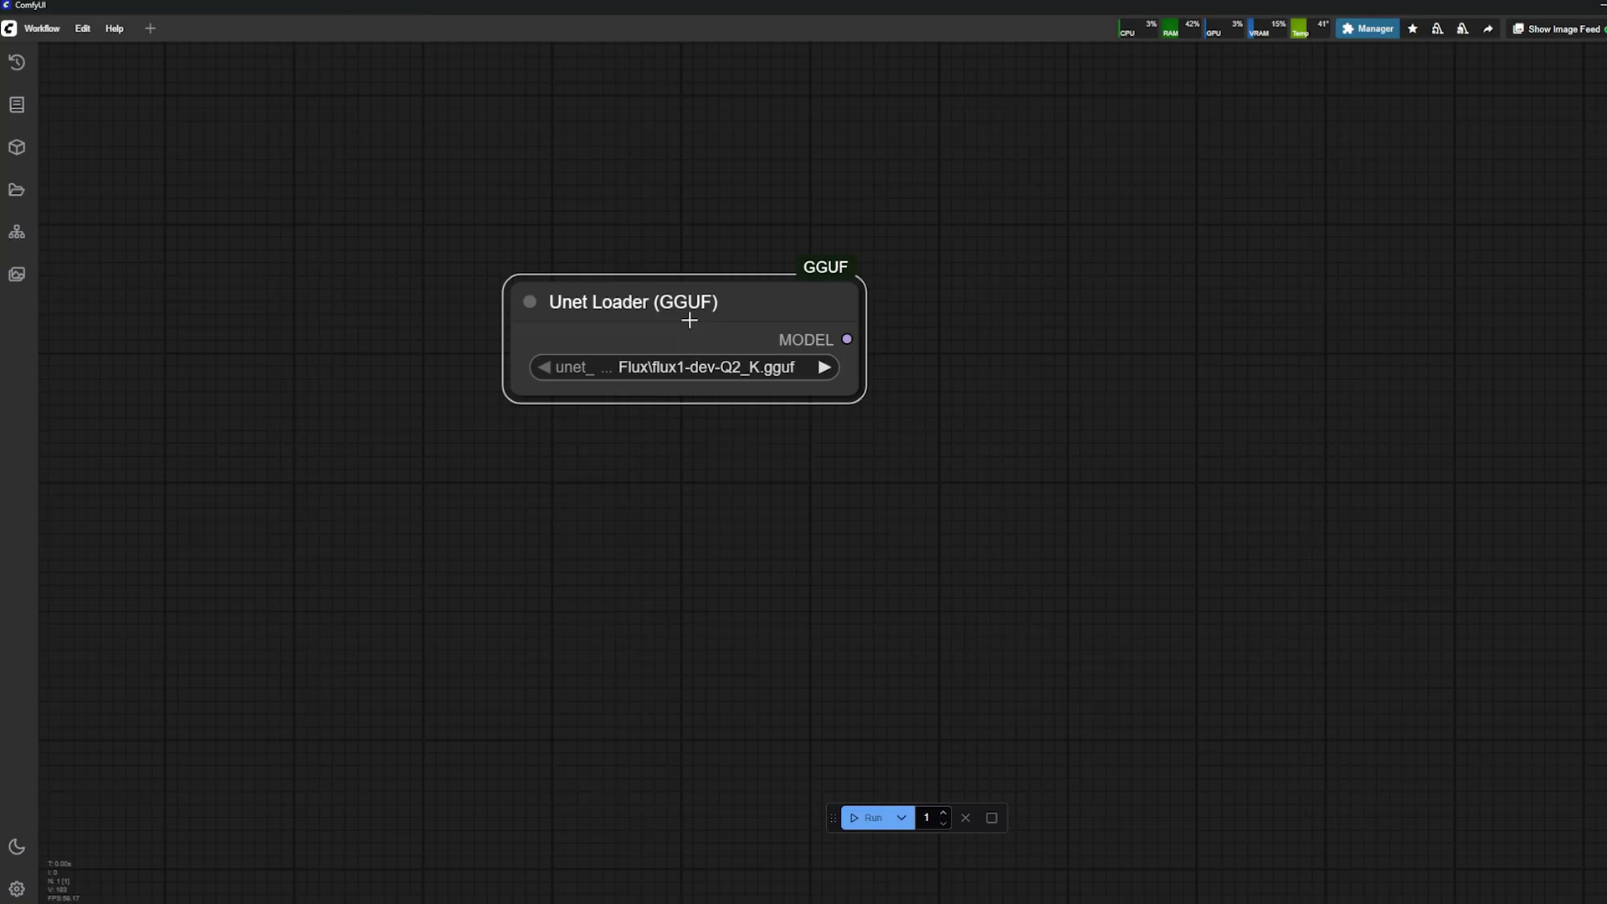
pyautogui.scroll(5, 689, 316)
pyautogui.click(1047, 367)
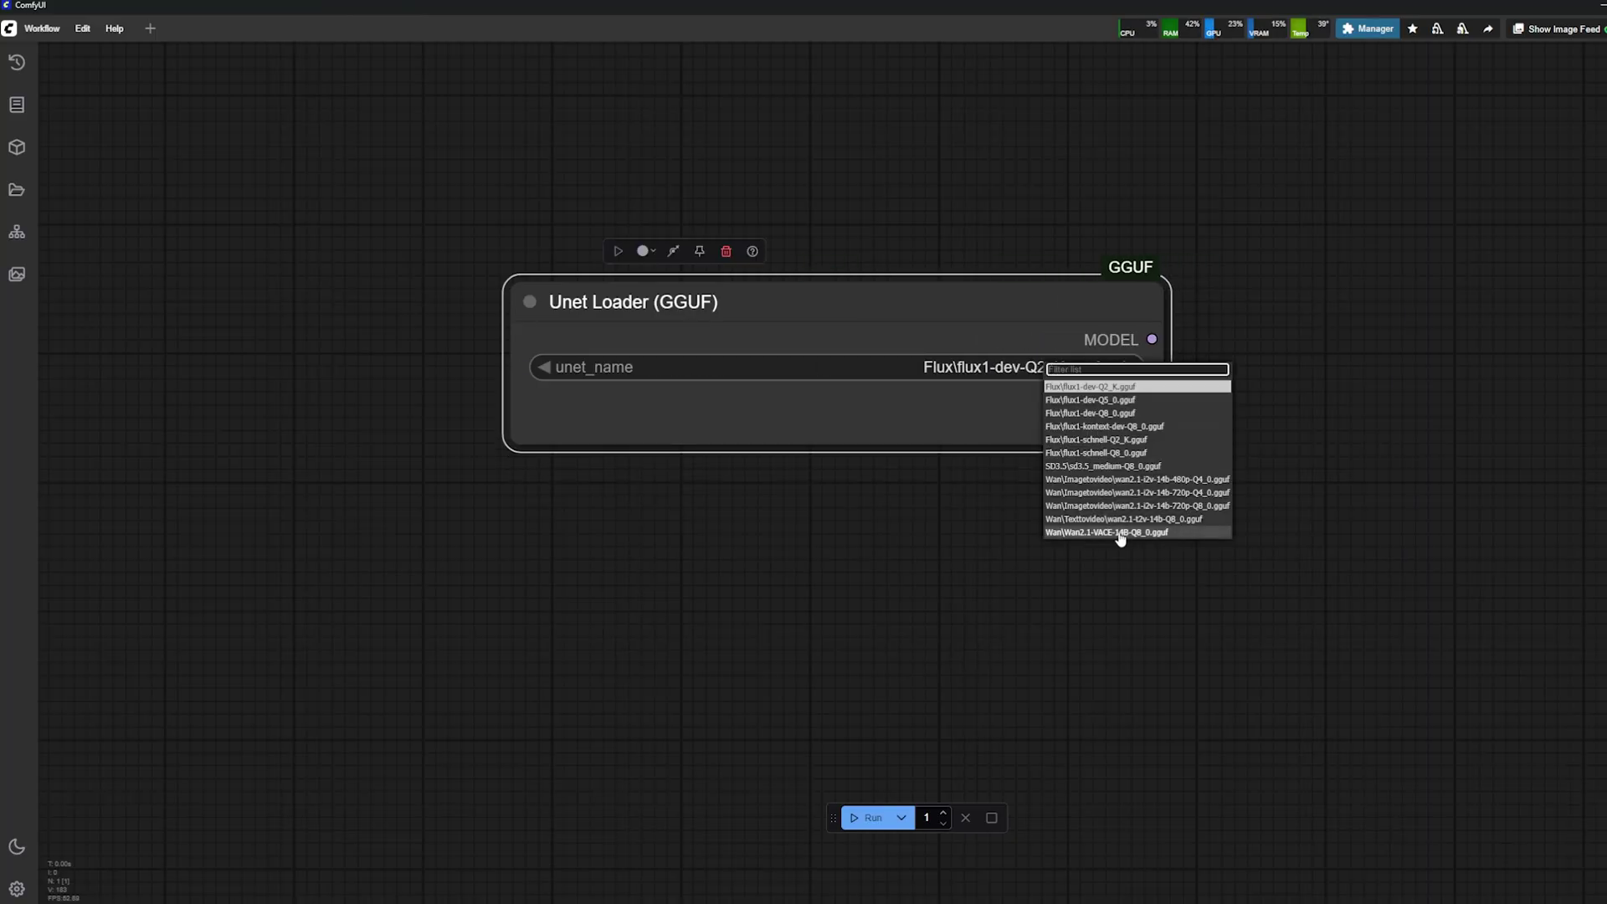
pyautogui.click(1121, 533)
# Add a Load CLIP node with umt5_xxl_fp16 and type wan, placed under the Unet Loader.
pyautogui.doubleClick(833, 554)
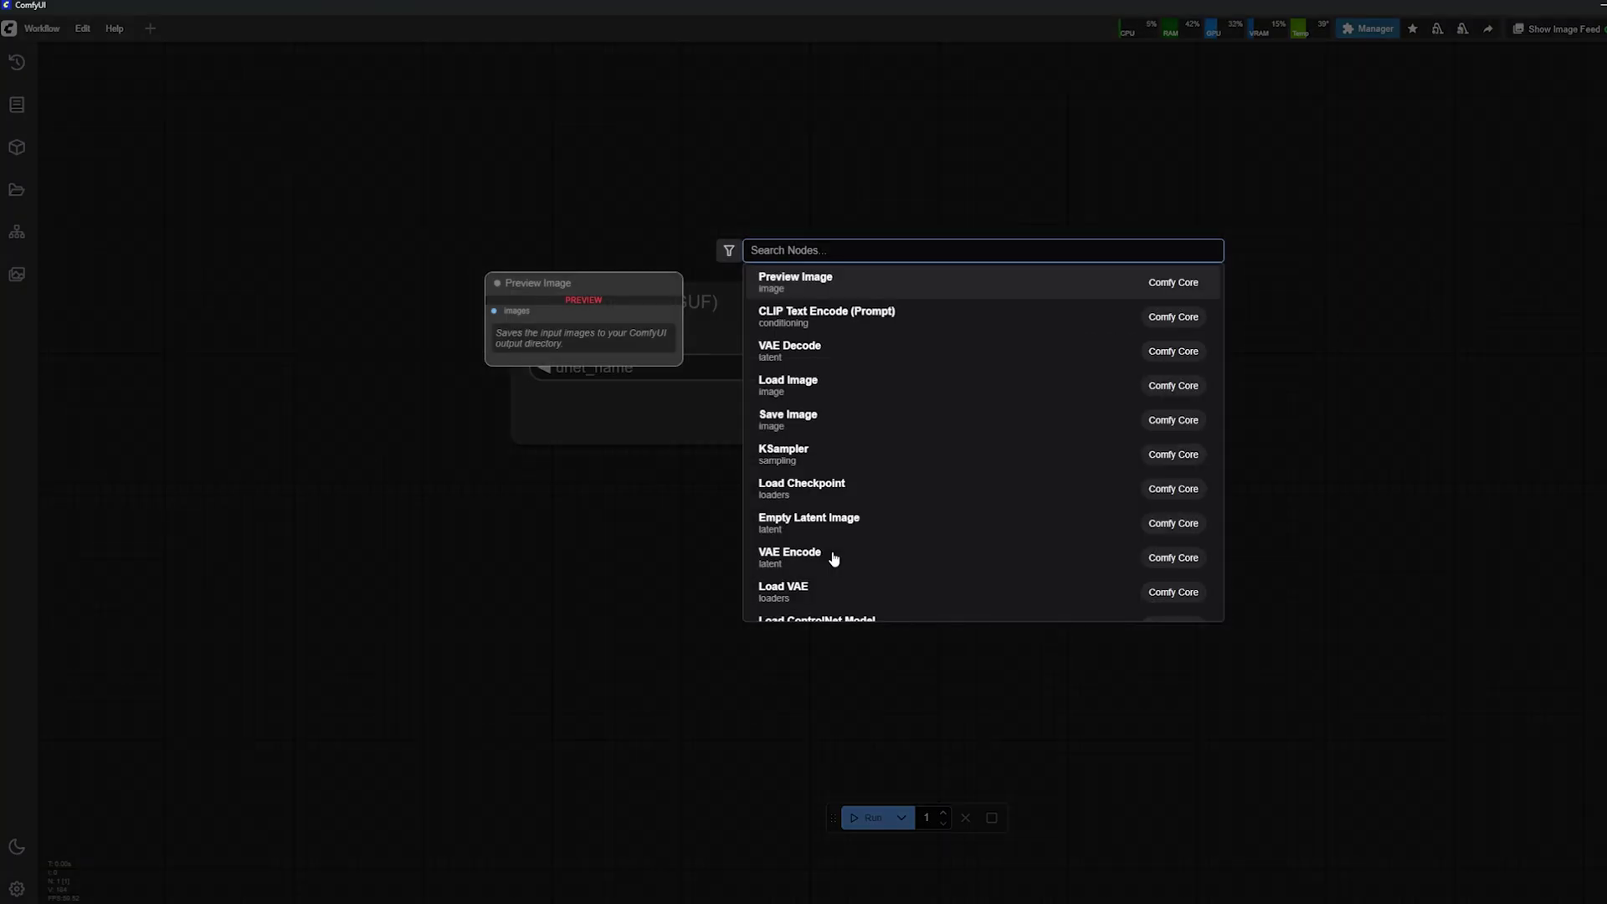
pyautogui.write('load')
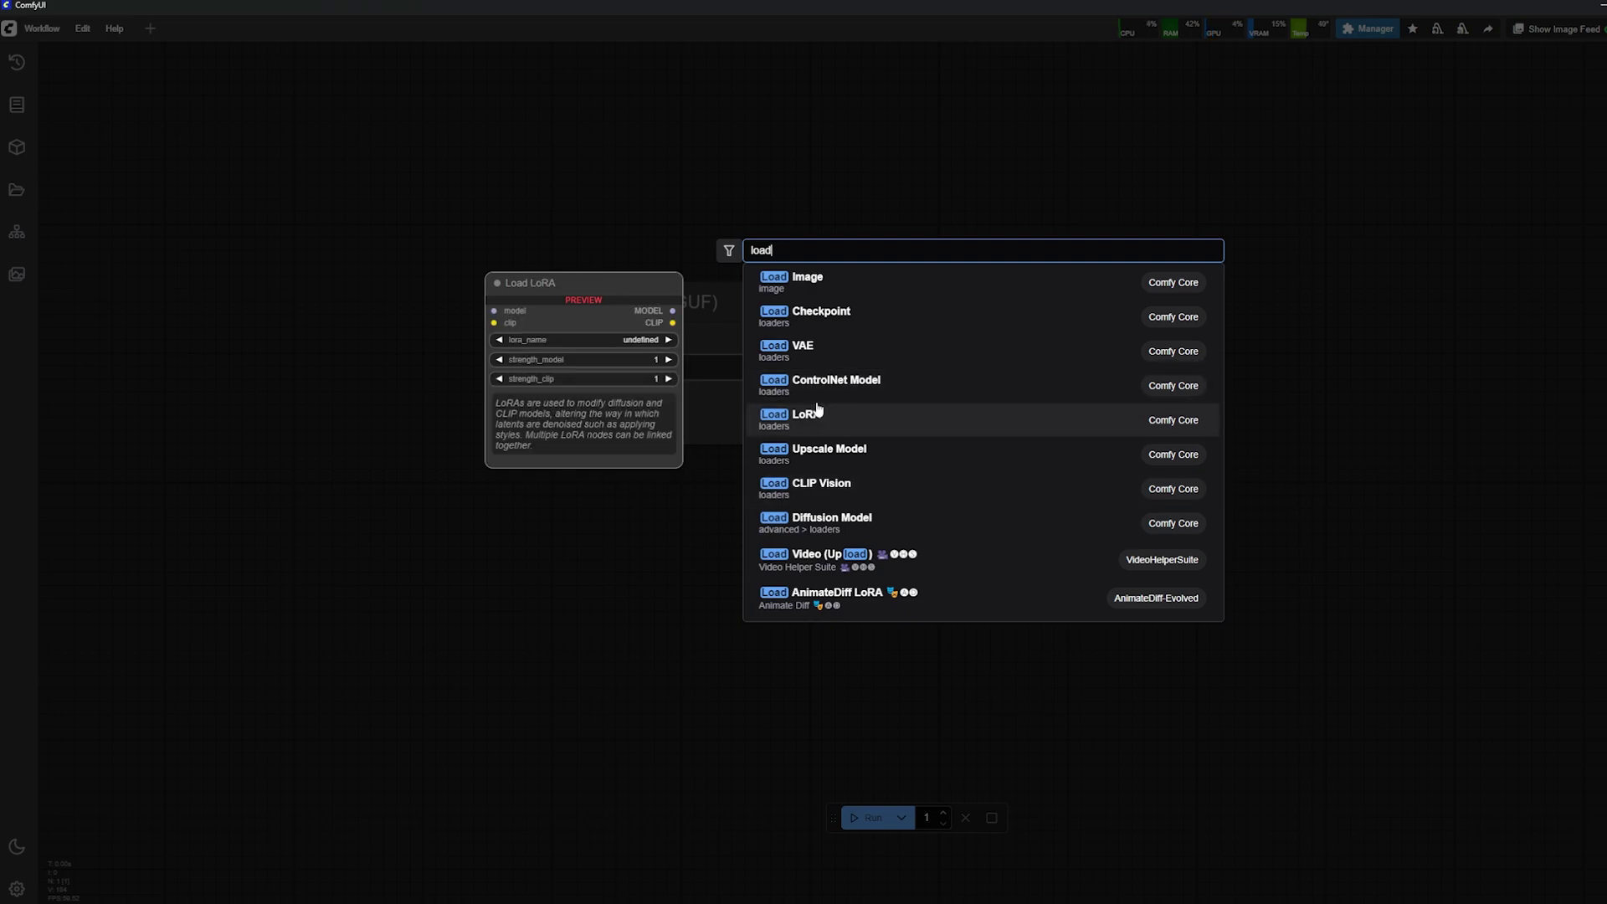
pyautogui.write(' cl')
pyautogui.press('Down')
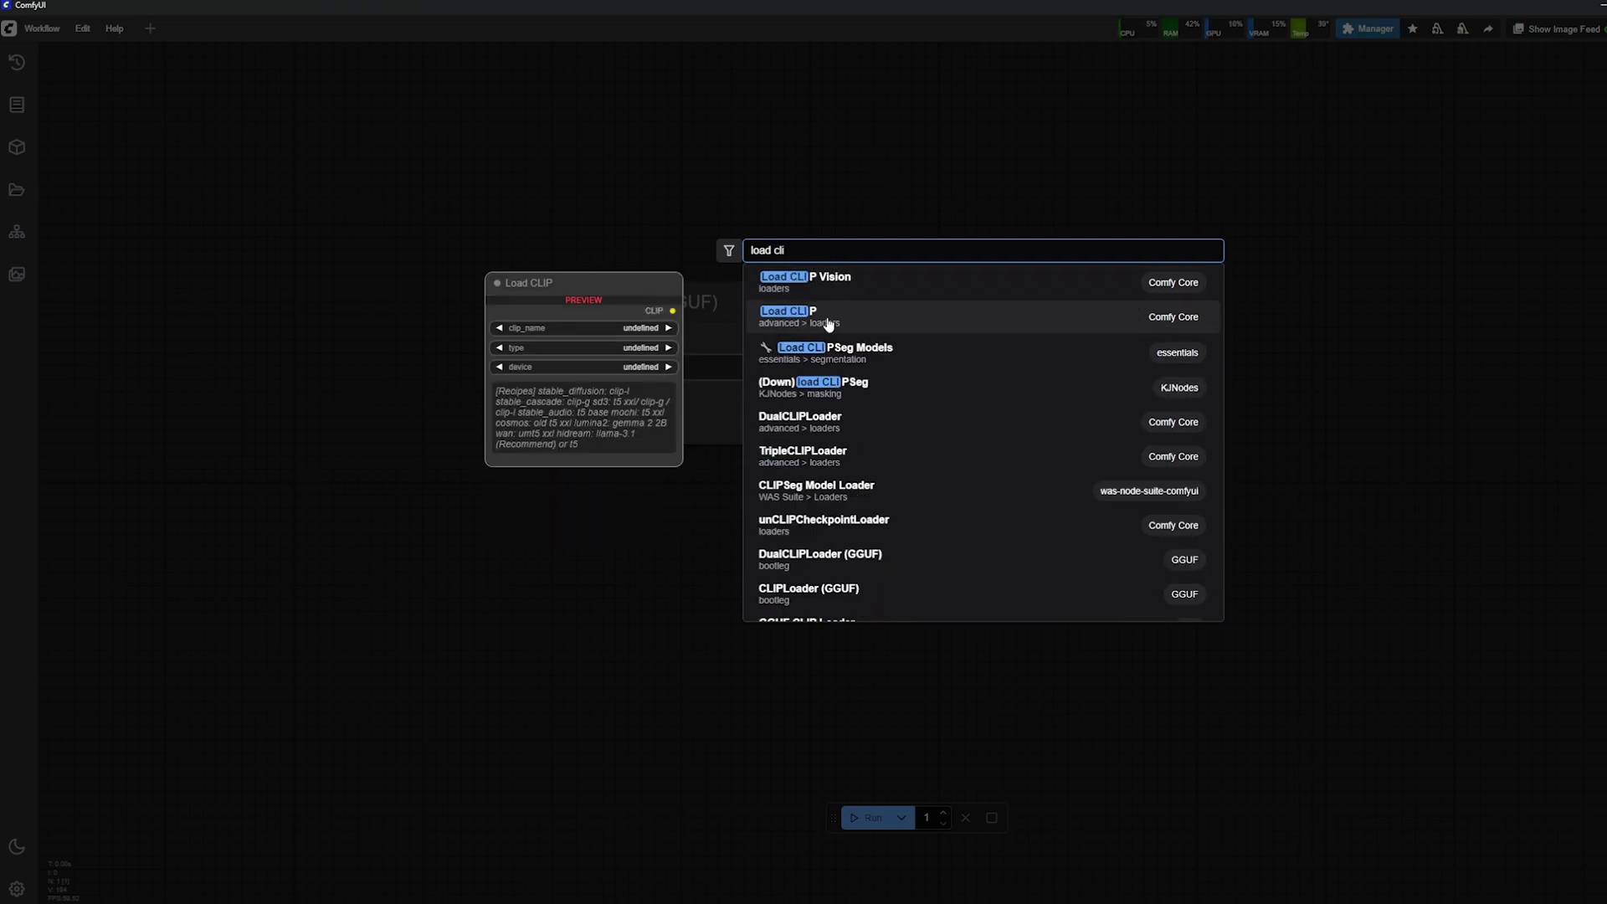
pyautogui.press('Return')
pyautogui.moveTo(912, 684); pyautogui.dragTo(1153, 795)
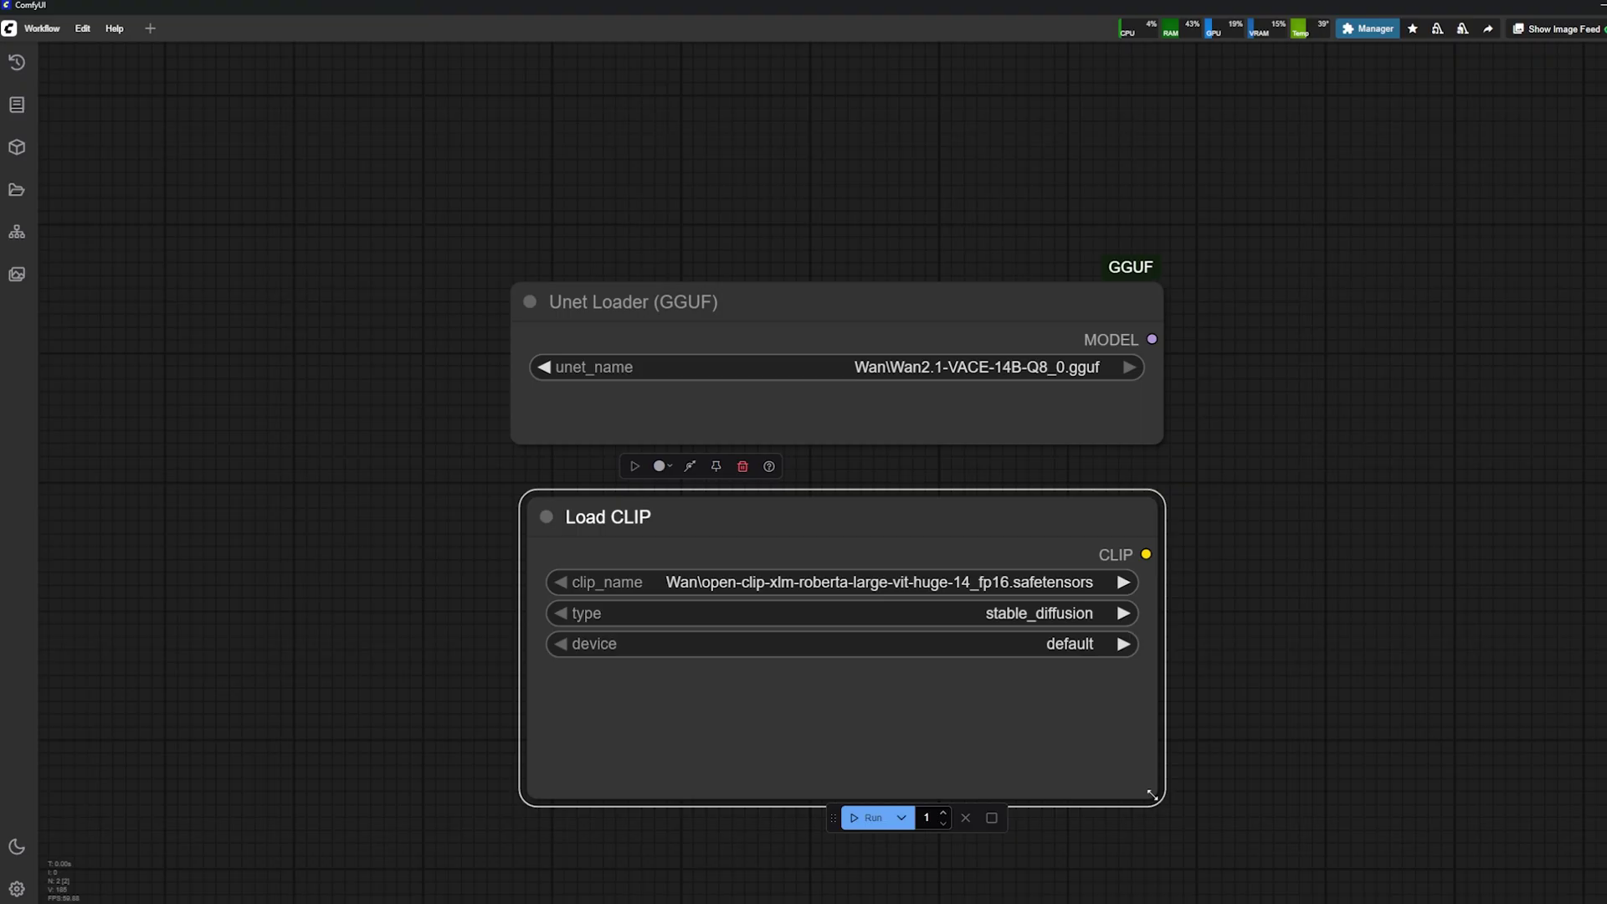
pyautogui.click(1030, 583)
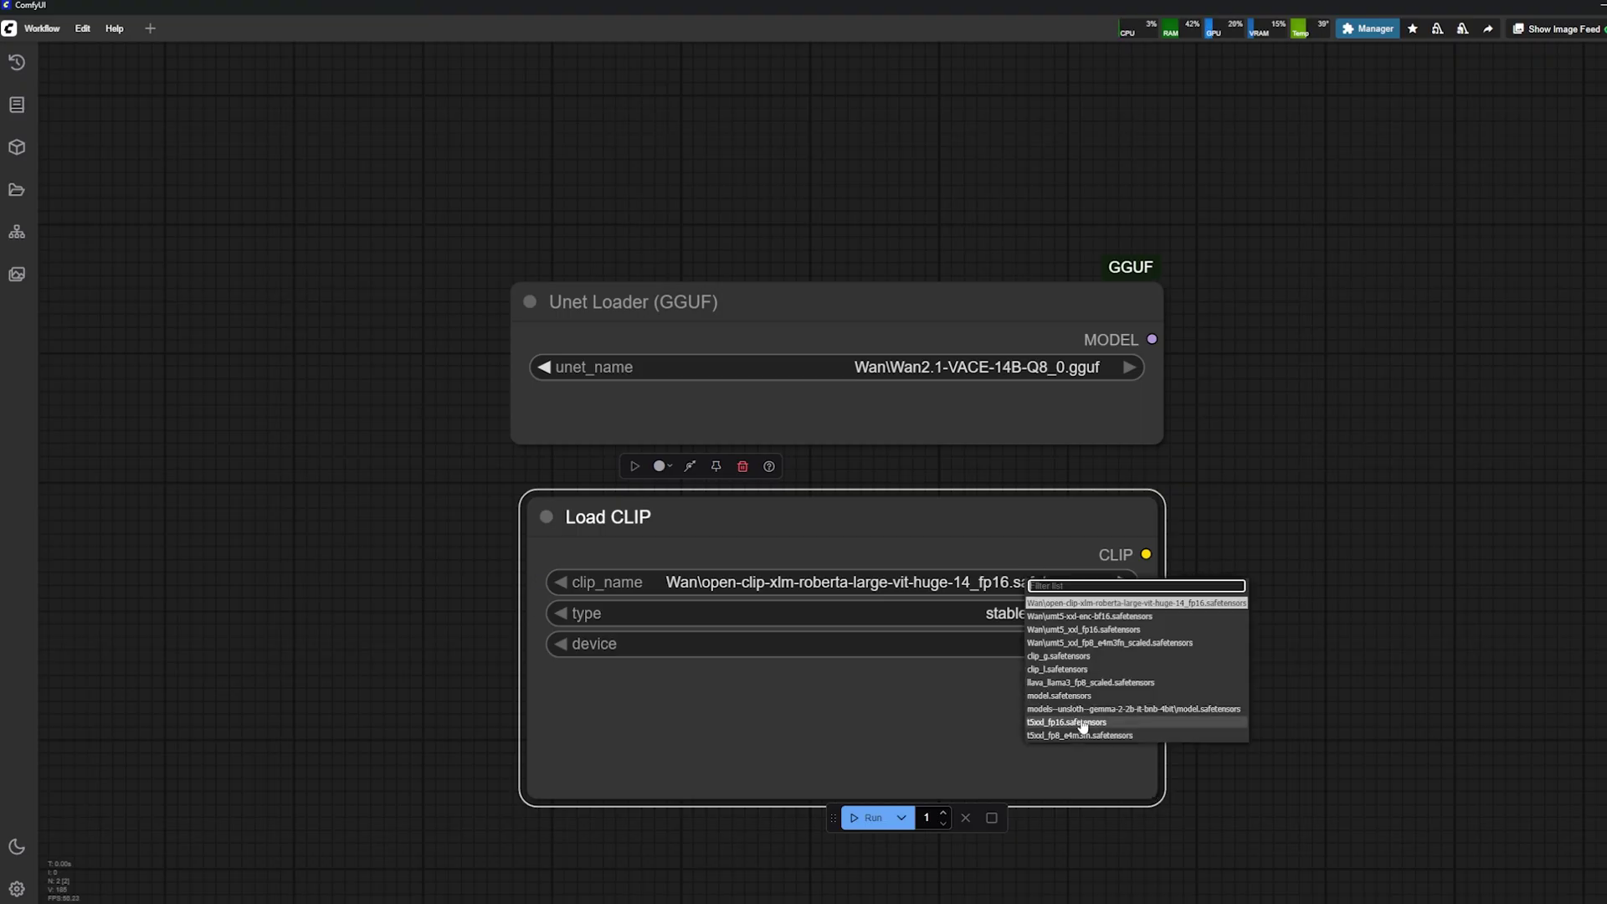
pyautogui.click(1119, 629)
pyautogui.click(1056, 613)
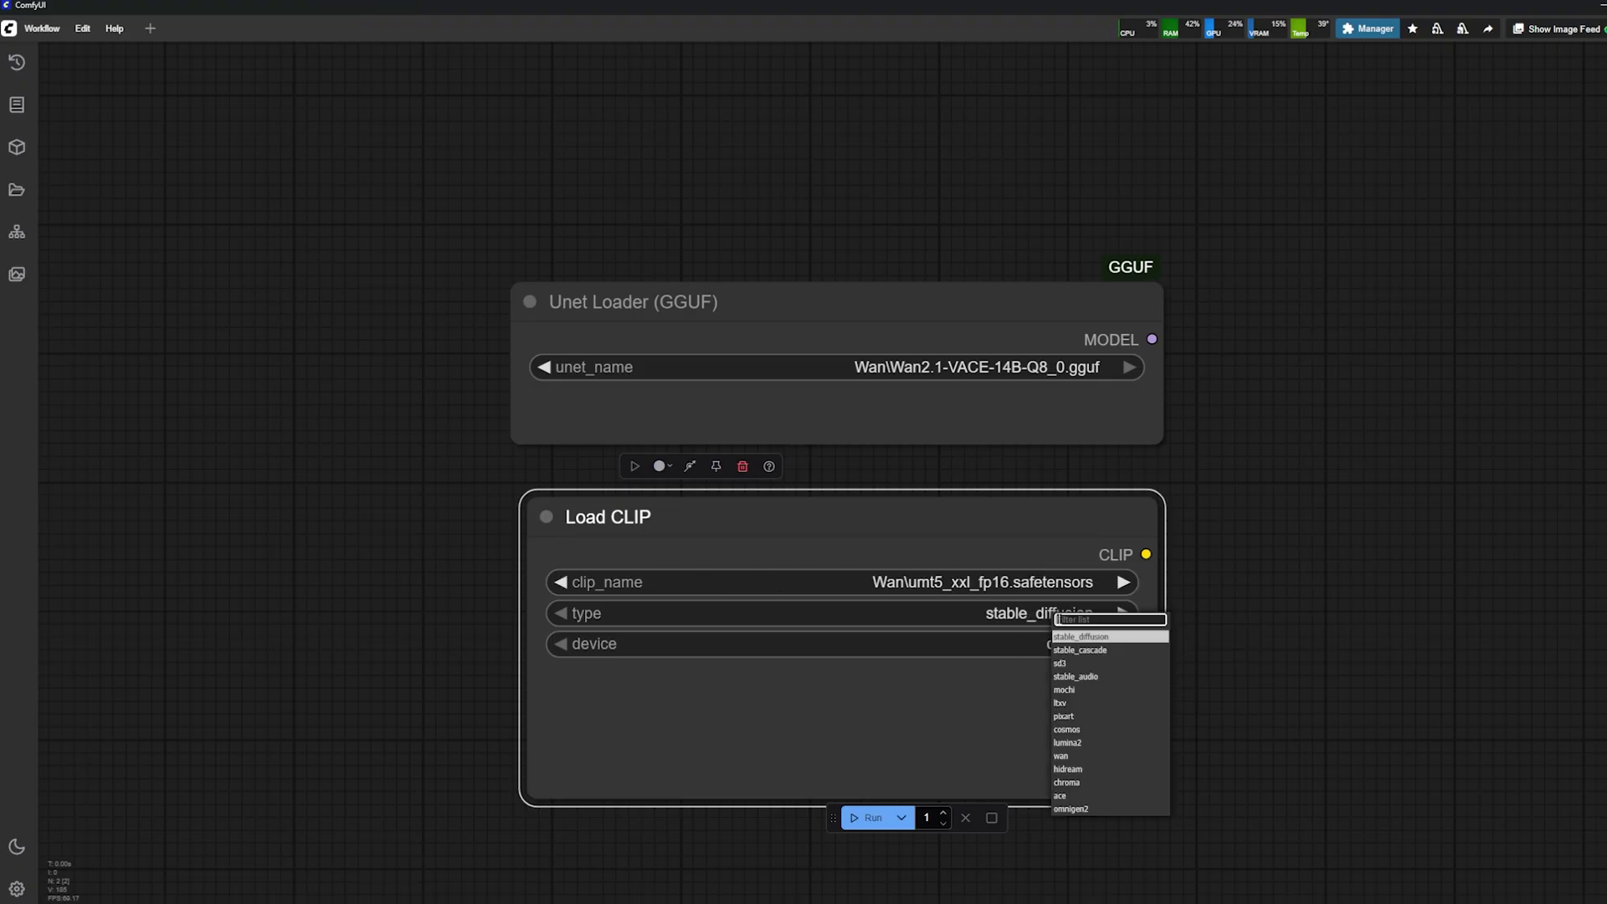
pyautogui.click(1065, 757)
pyautogui.moveTo(1176, 810); pyautogui.dragTo(1127, 667)
pyautogui.moveTo(882, 512); pyautogui.dragTo(880, 492)
pyautogui.moveTo(1151, 683); pyautogui.dragTo(1147, 661)
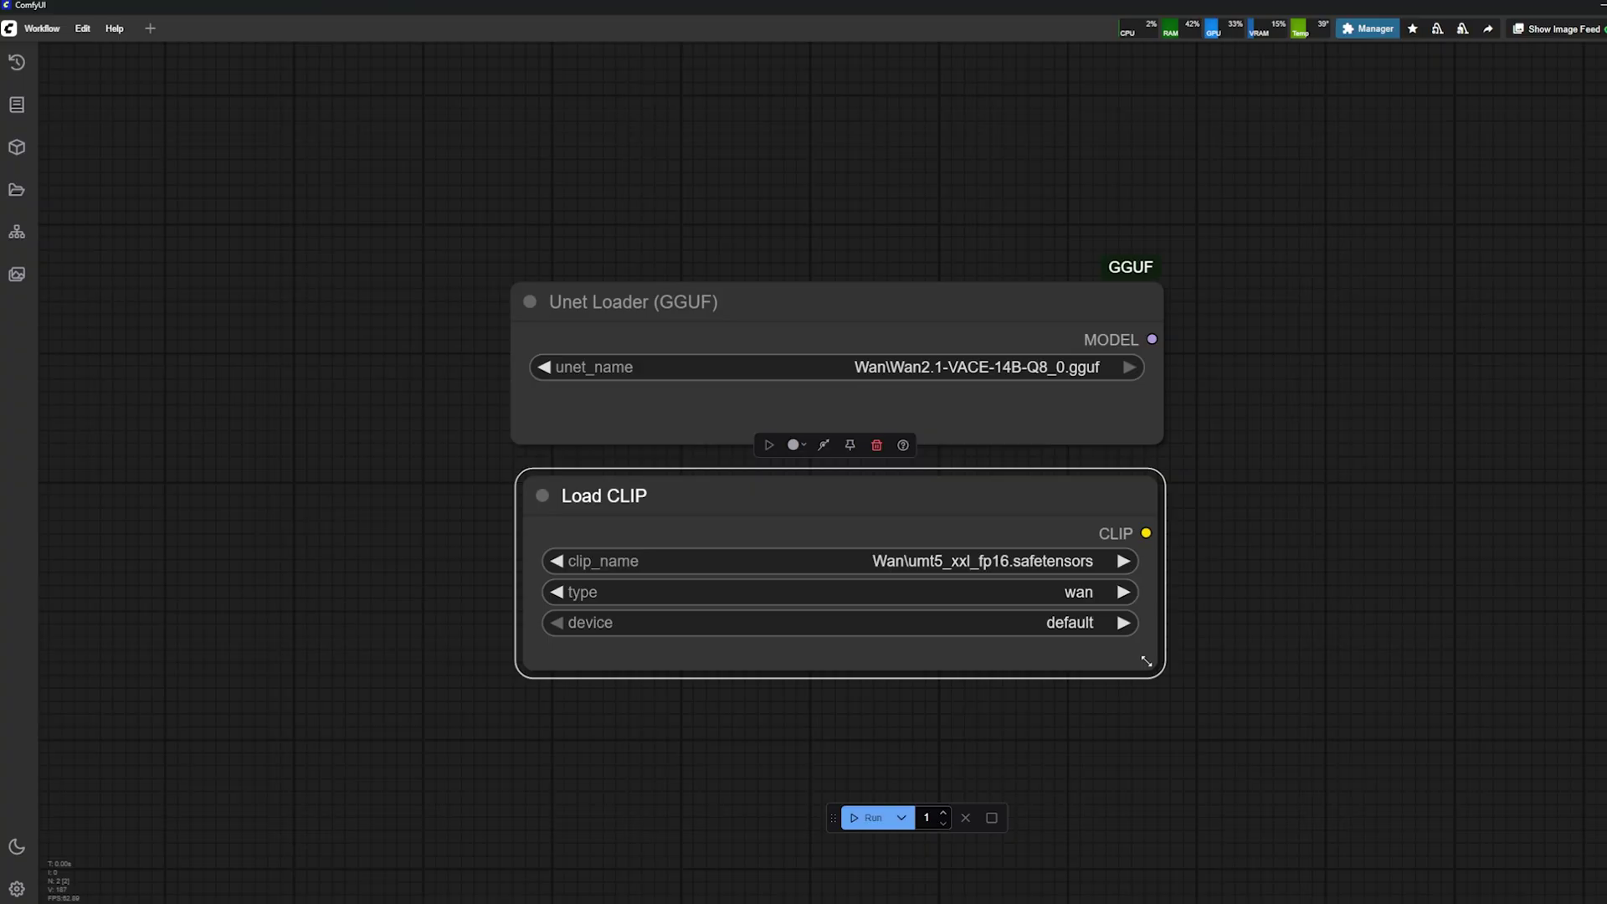
# Add a Load LoRA node fed by the Unet Loader's MODEL and the Load CLIP output.
pyautogui.doubleClick(1354, 402)
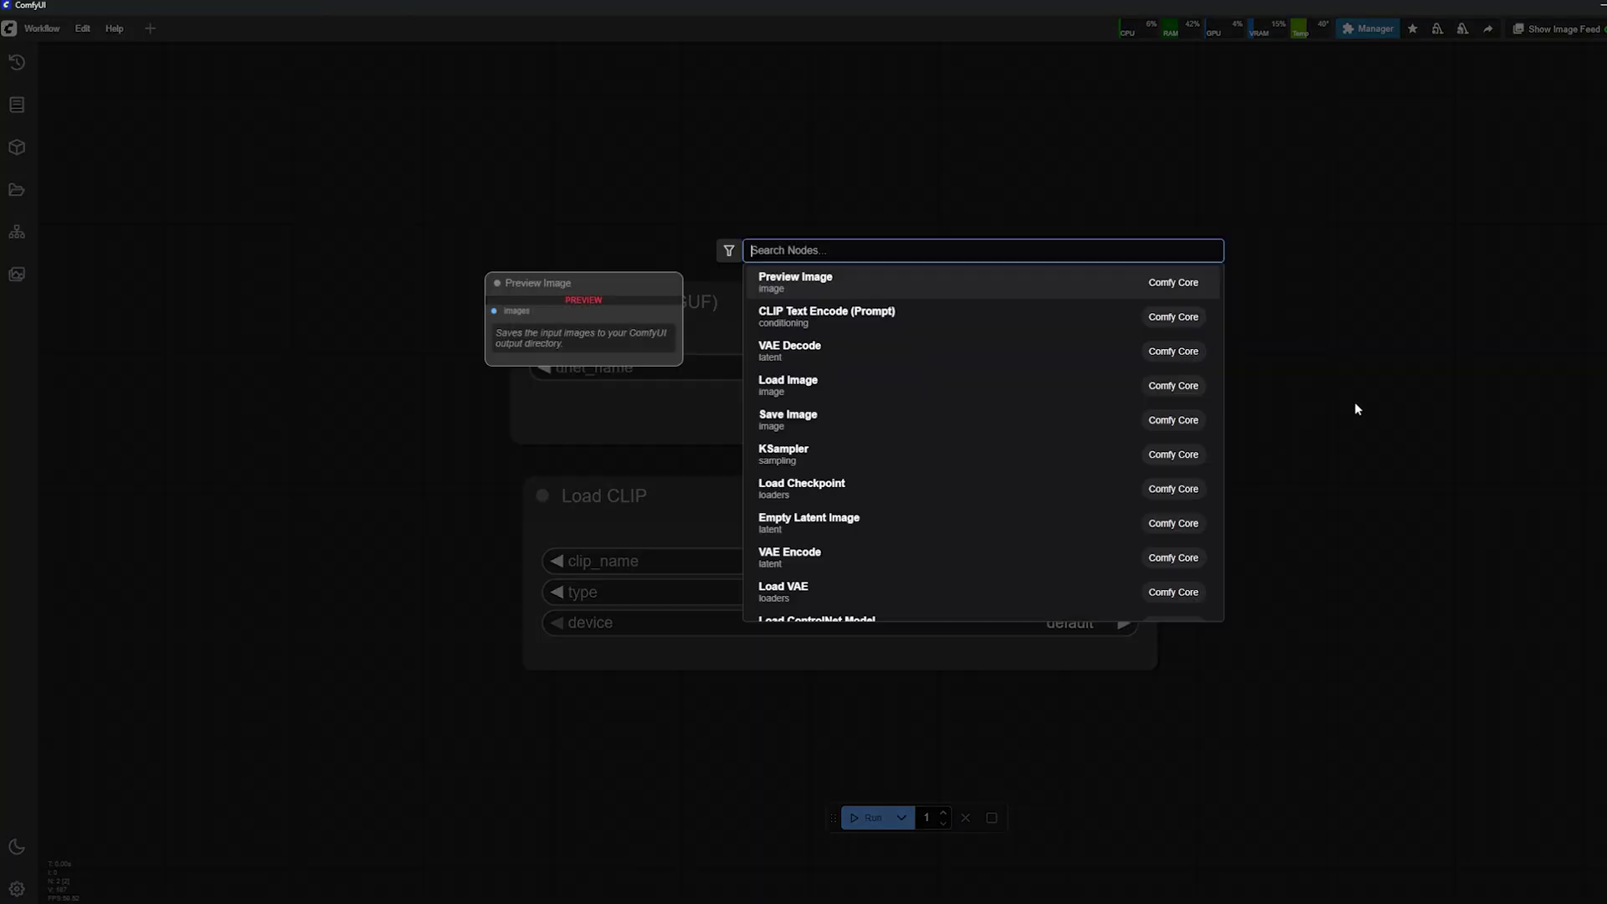
pyautogui.write('load')
pyautogui.click(856, 437)
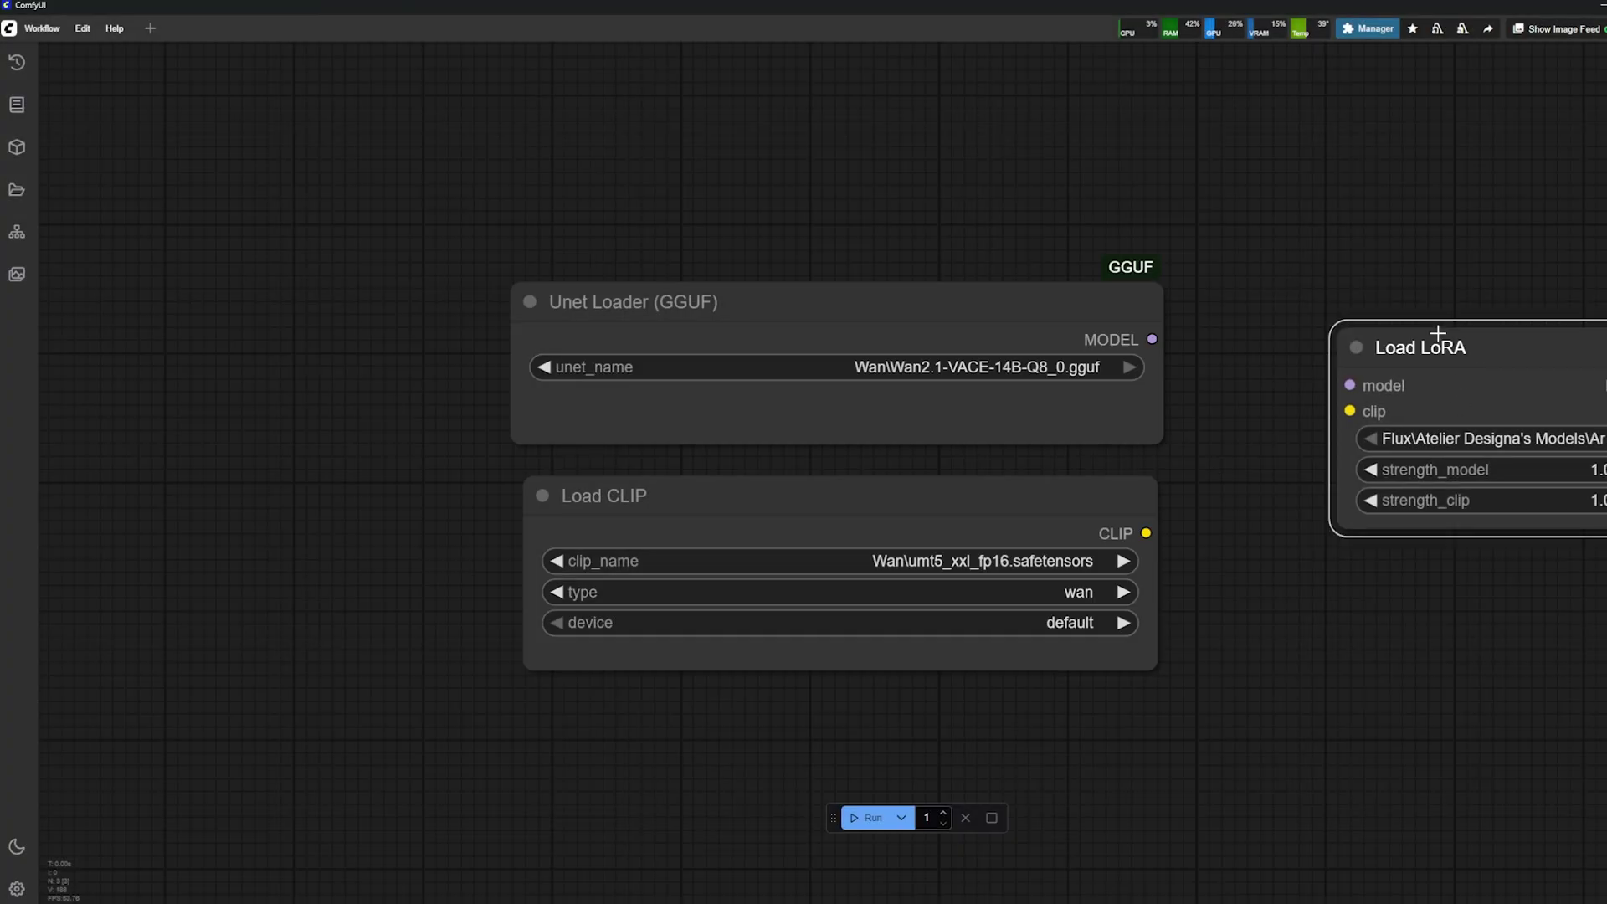
pyautogui.moveTo(1151, 339); pyautogui.dragTo(1307, 350)
pyautogui.moveTo(1147, 533); pyautogui.dragTo(1307, 375)
pyautogui.scroll(-3, 1308, 375)
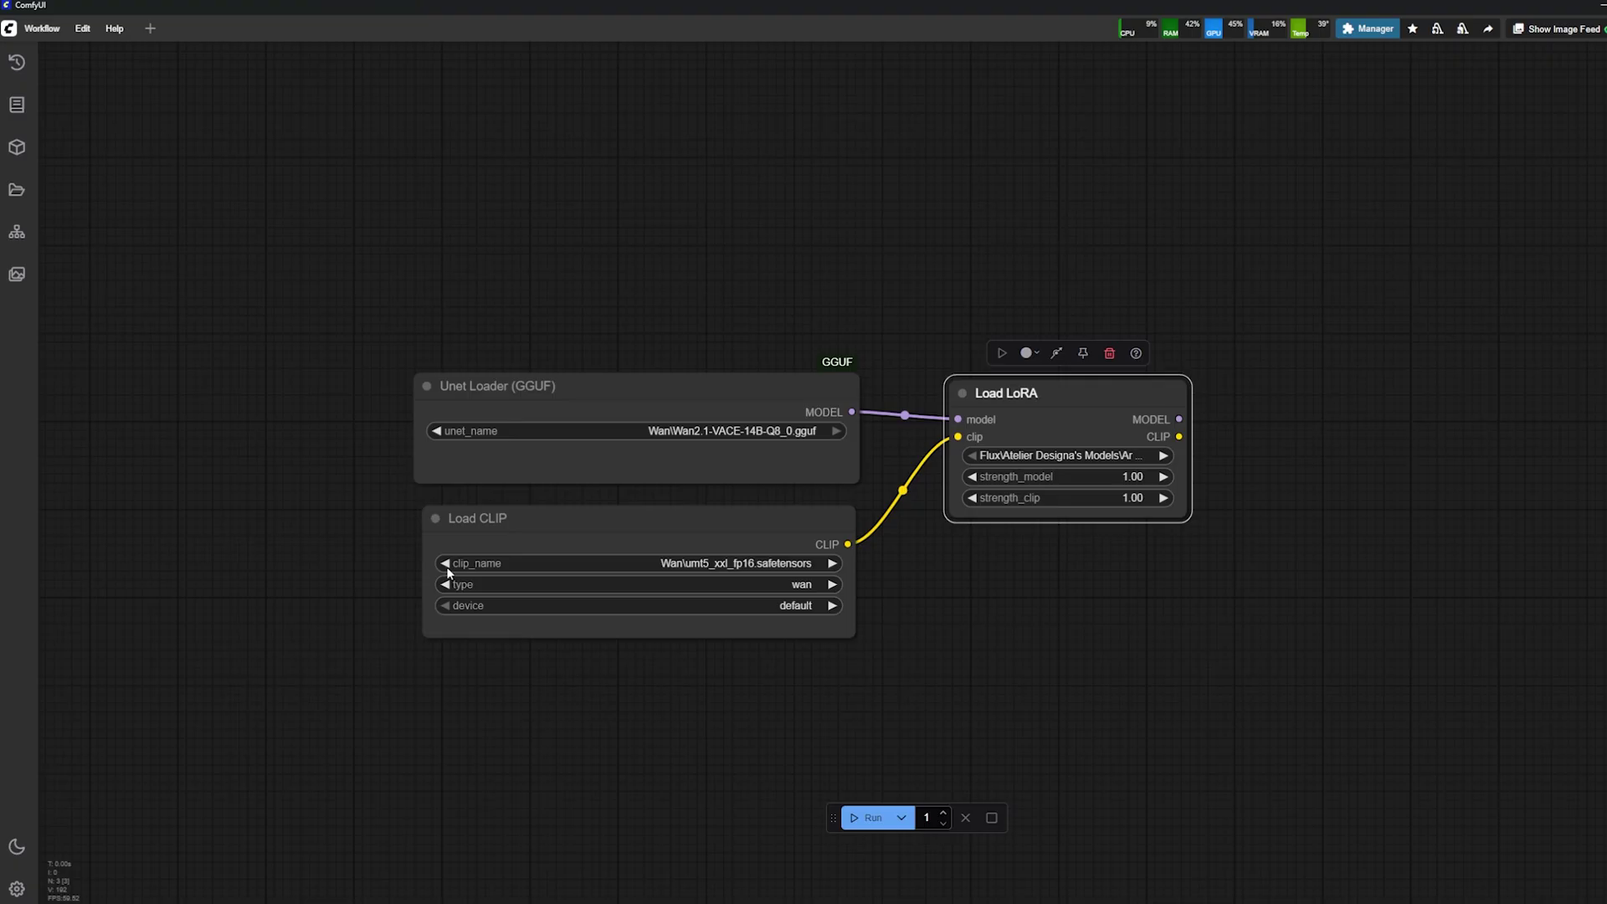
pyautogui.scroll(1, 1172, 402)
pyautogui.scroll(-1, 1139, 386)
pyautogui.moveTo(1139, 387); pyautogui.dragTo(1140, 376)
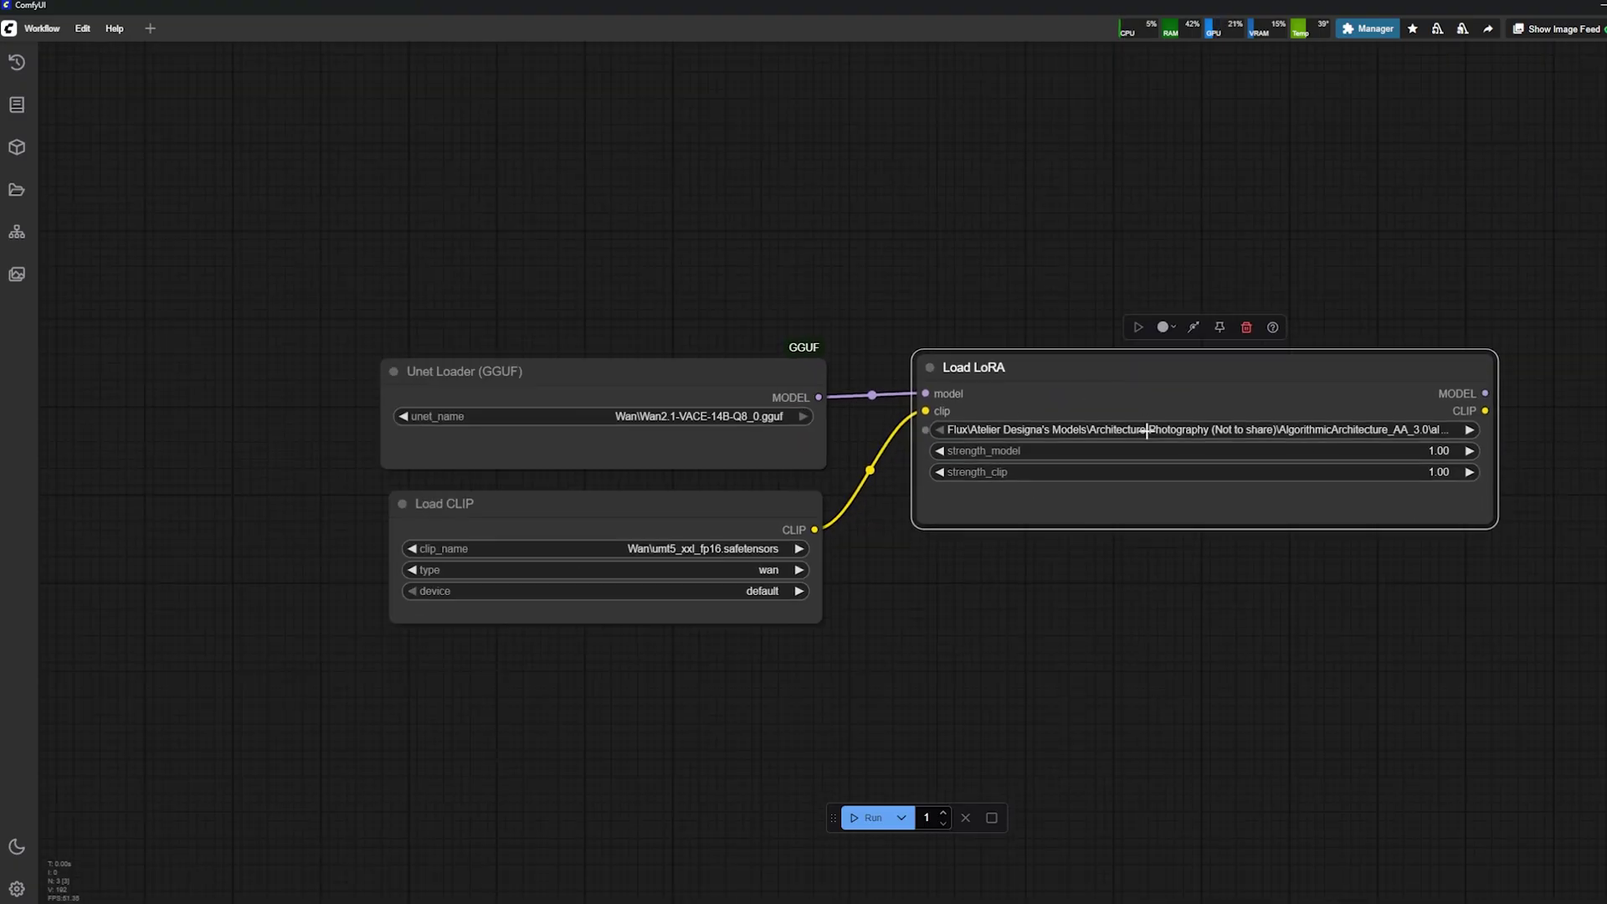
# Set the LoRA to Wan21_CausVid_14B_T2V_lora_rank32 with strength_model 0.7.
pyautogui.click(1145, 429)
pyautogui.click(1182, 736)
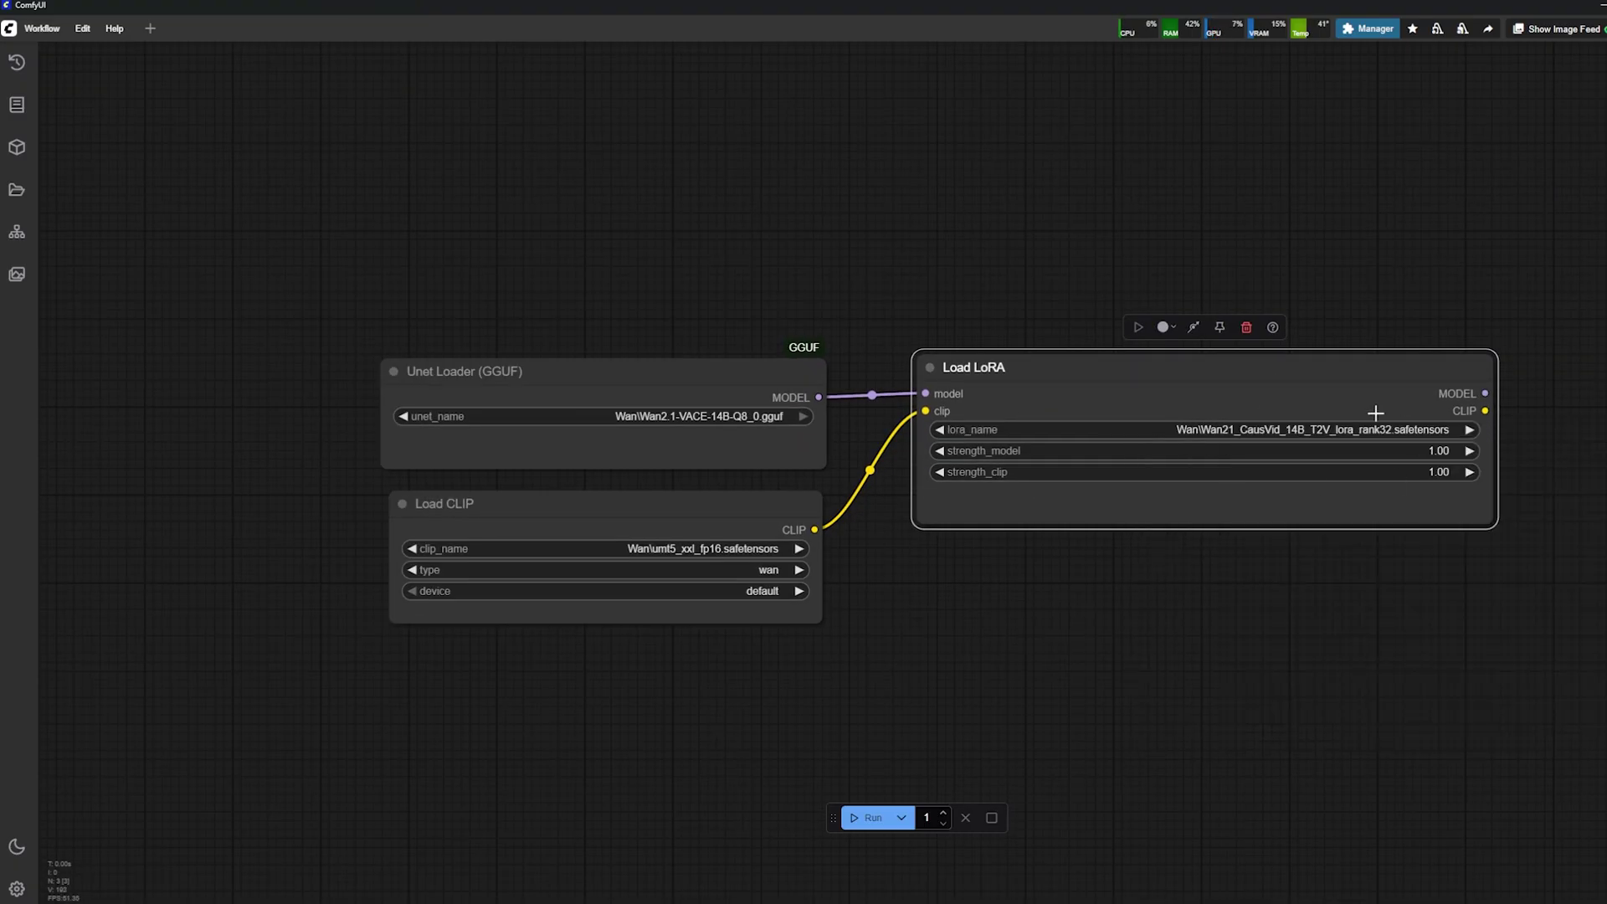
pyautogui.scroll(3, 1376, 413)
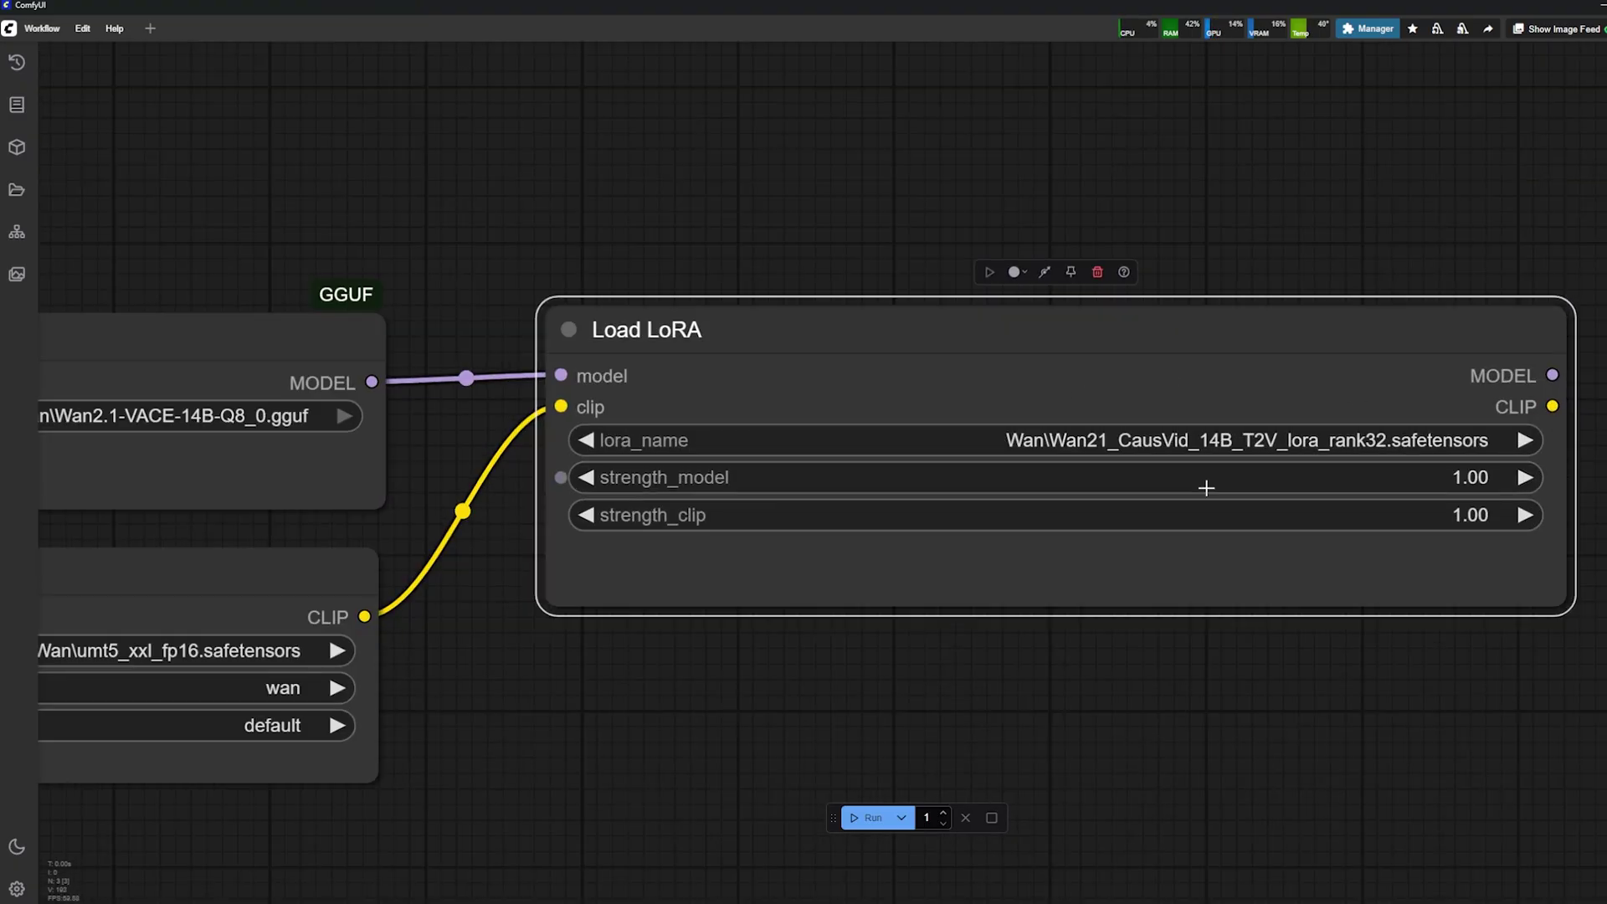
pyautogui.click(1434, 486)
pyautogui.press('Return')
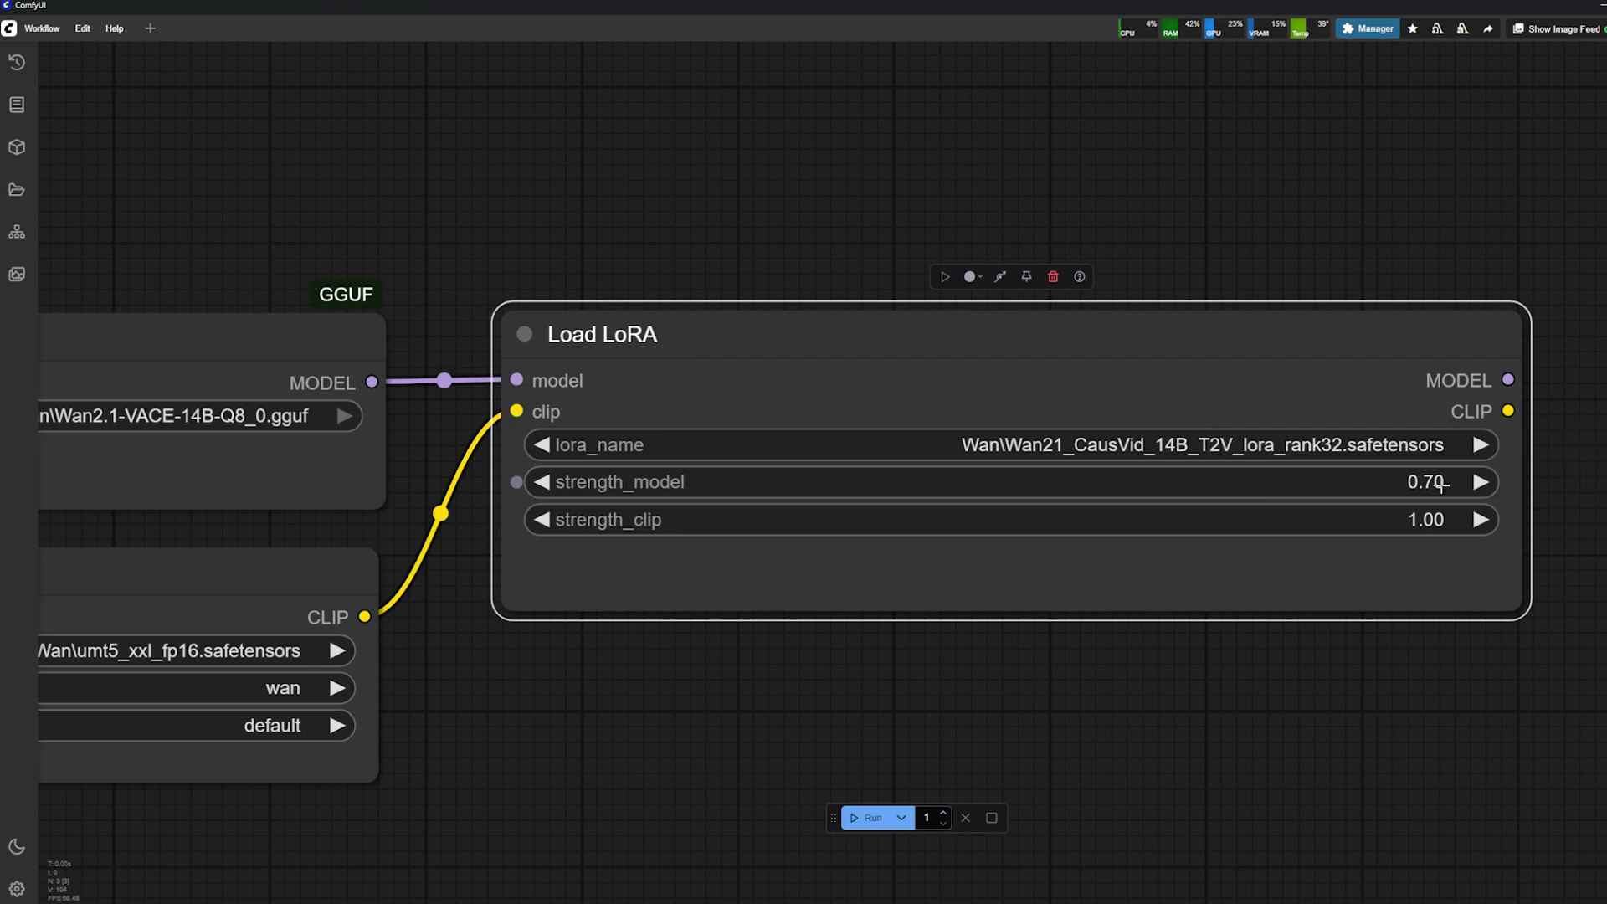
pyautogui.scroll(-8, 1302, 373)
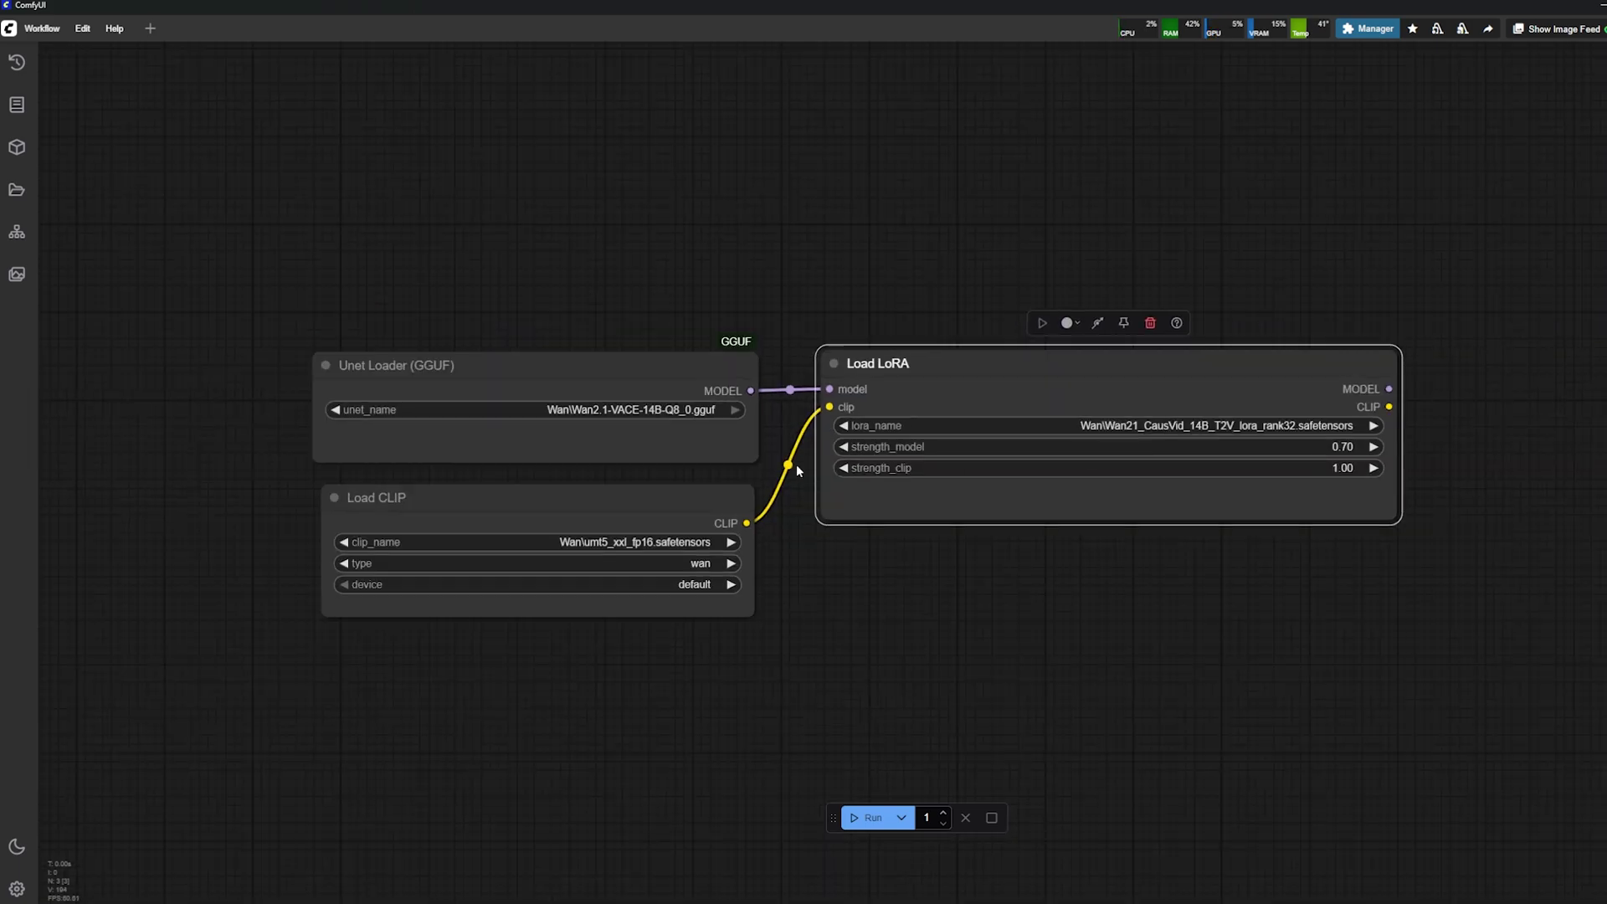
pyautogui.hscroll(5, 1318, 490)
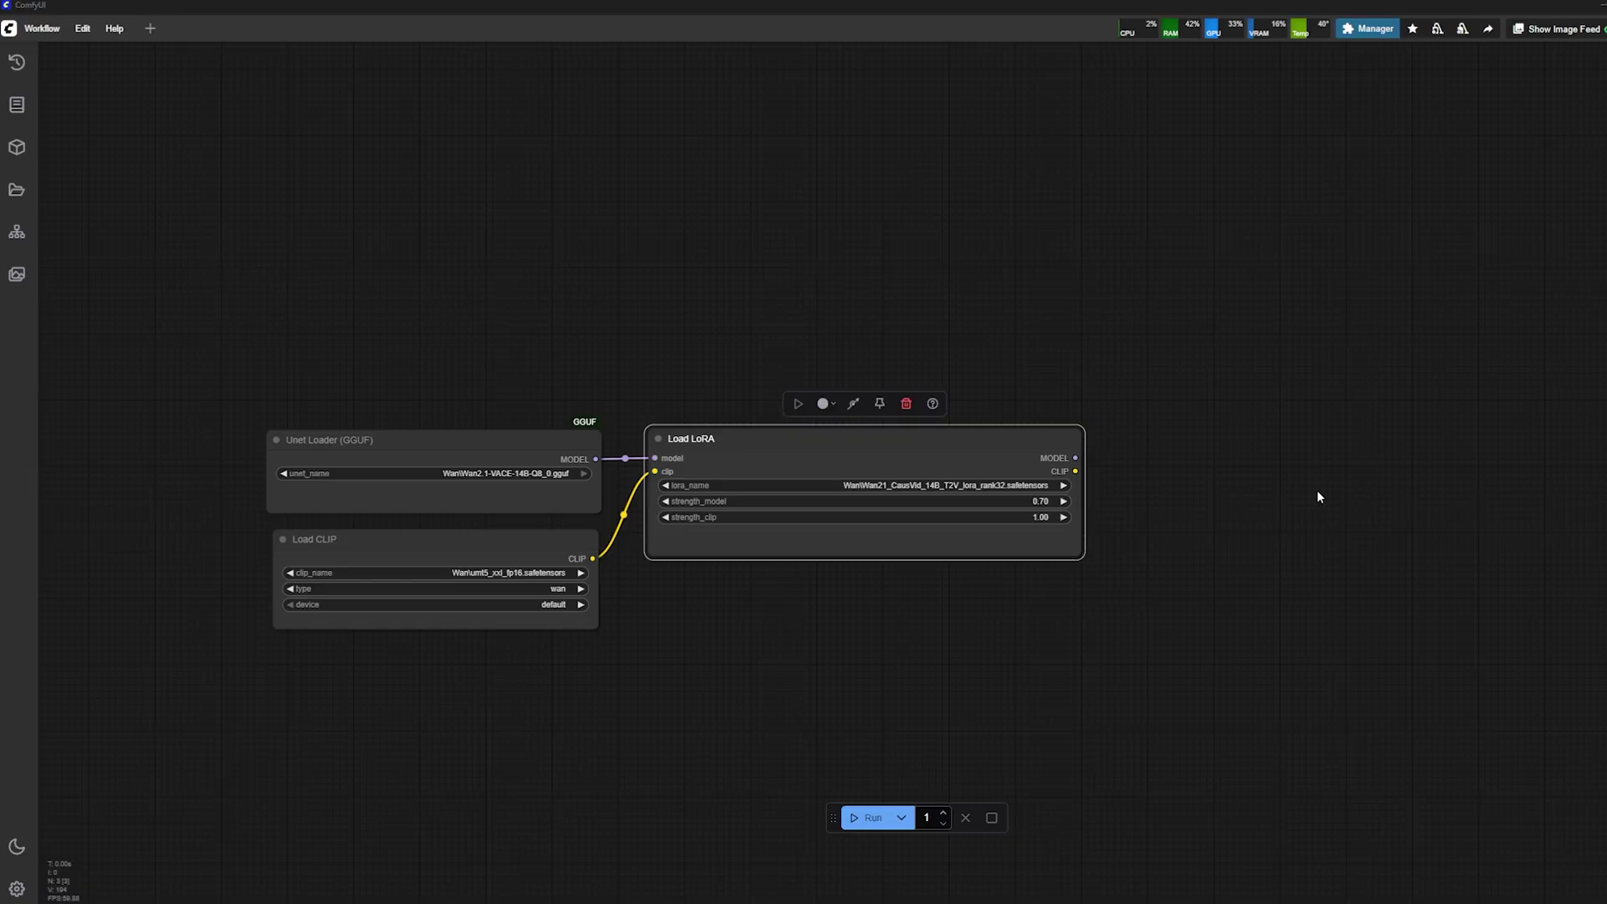
# Add a CLIP Text Encode node on the LoRA's CLIP output and duplicate it below.
pyautogui.doubleClick(1389, 447)
pyautogui.write('clip')
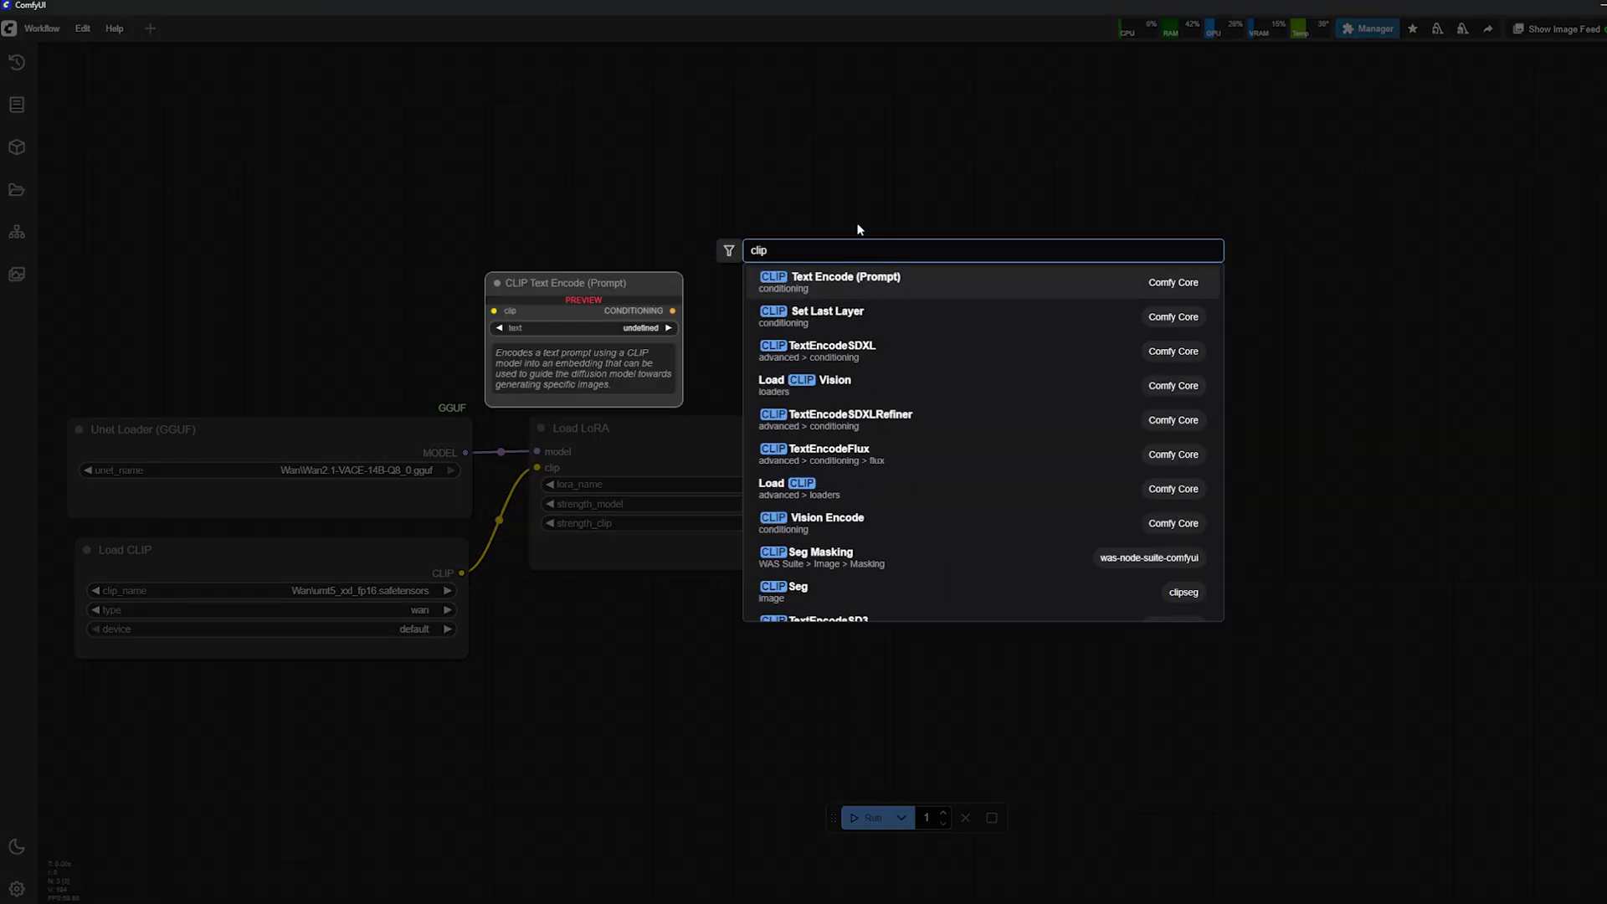
pyautogui.press('Return')
pyautogui.moveTo(1520, 470); pyautogui.dragTo(1342, 326)
pyautogui.moveTo(1206, 320); pyautogui.dragTo(1226, 320)
pyautogui.moveTo(1306, 296); pyautogui.dragTo(1324, 658)
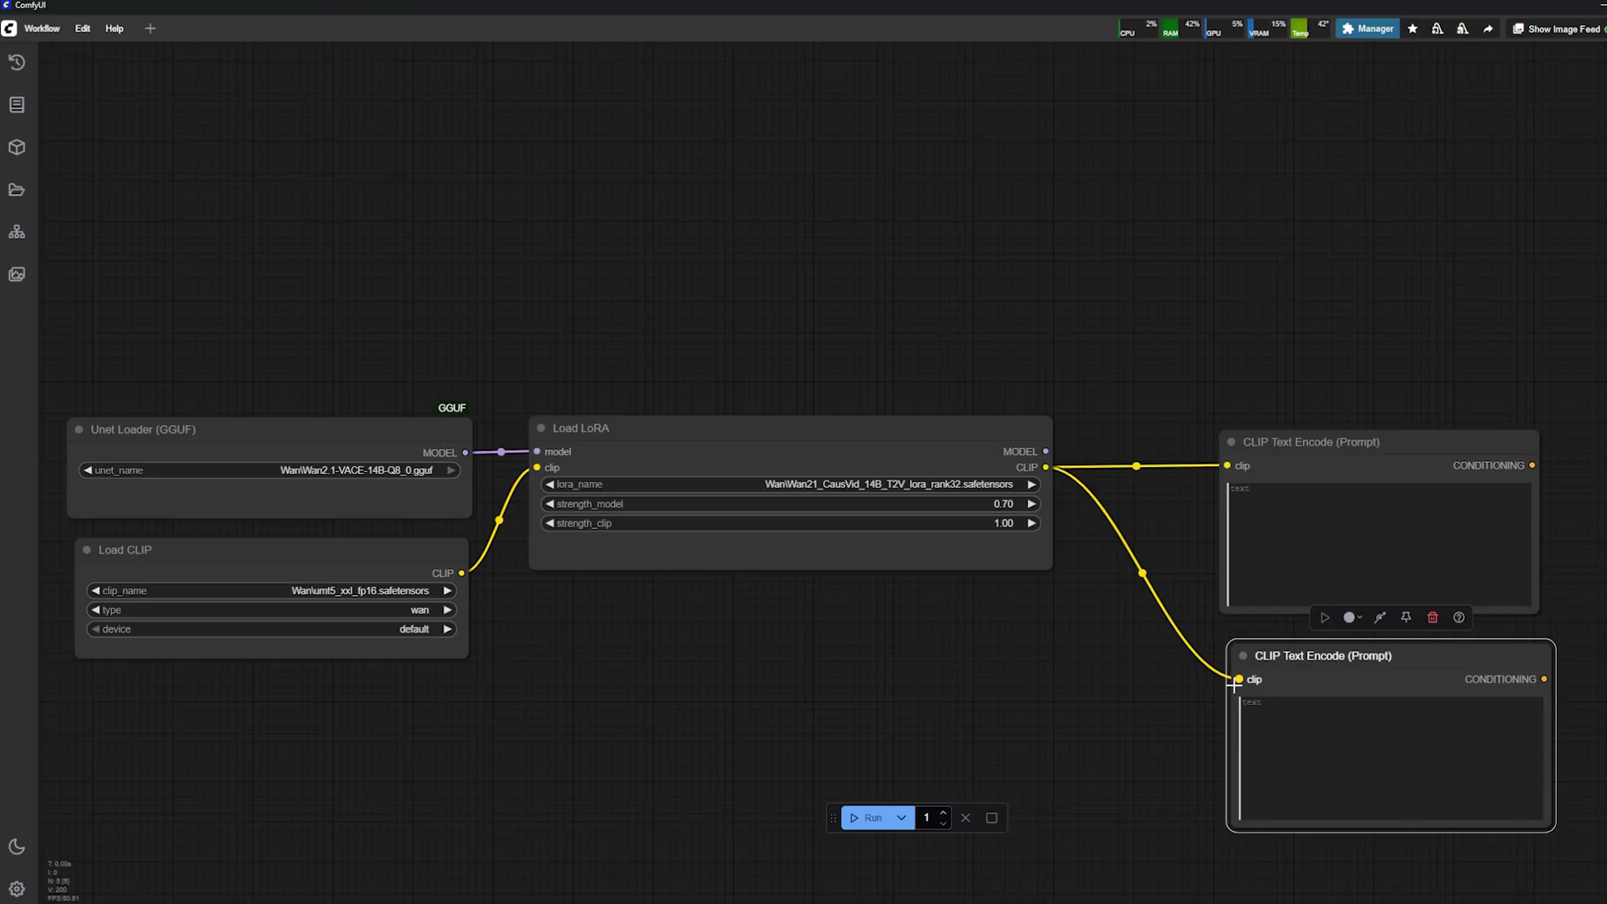
# Add a ModelSamplingSD3 node (shift 8.00) beside the prompt encoders.
pyautogui.doubleClick(1344, 298)
pyautogui.write('model')
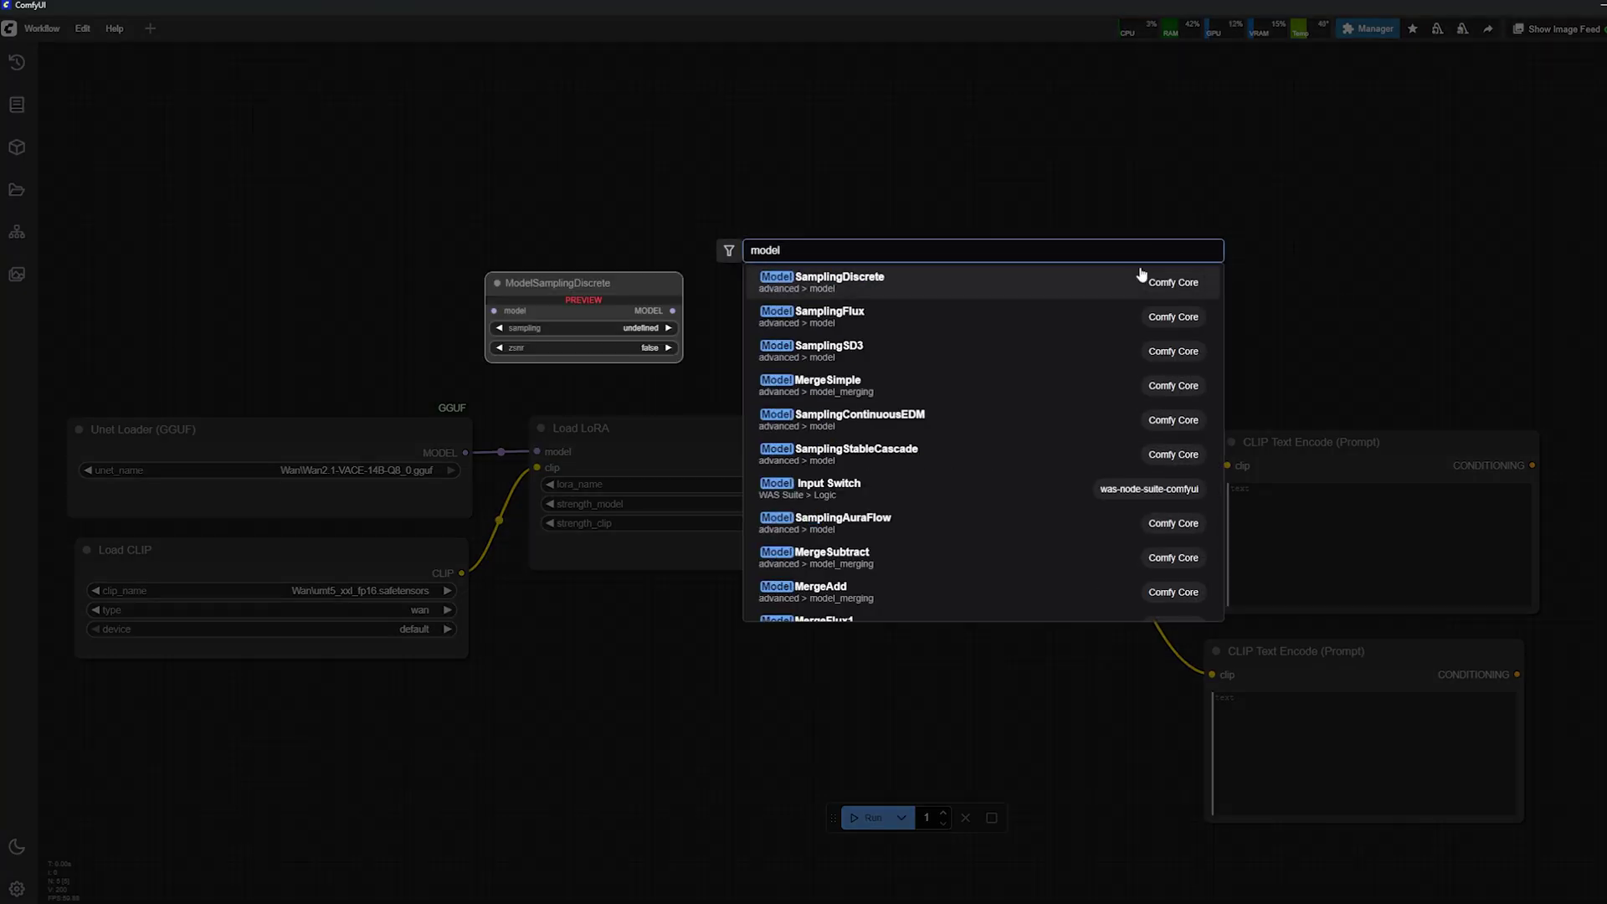
pyautogui.click(834, 358)
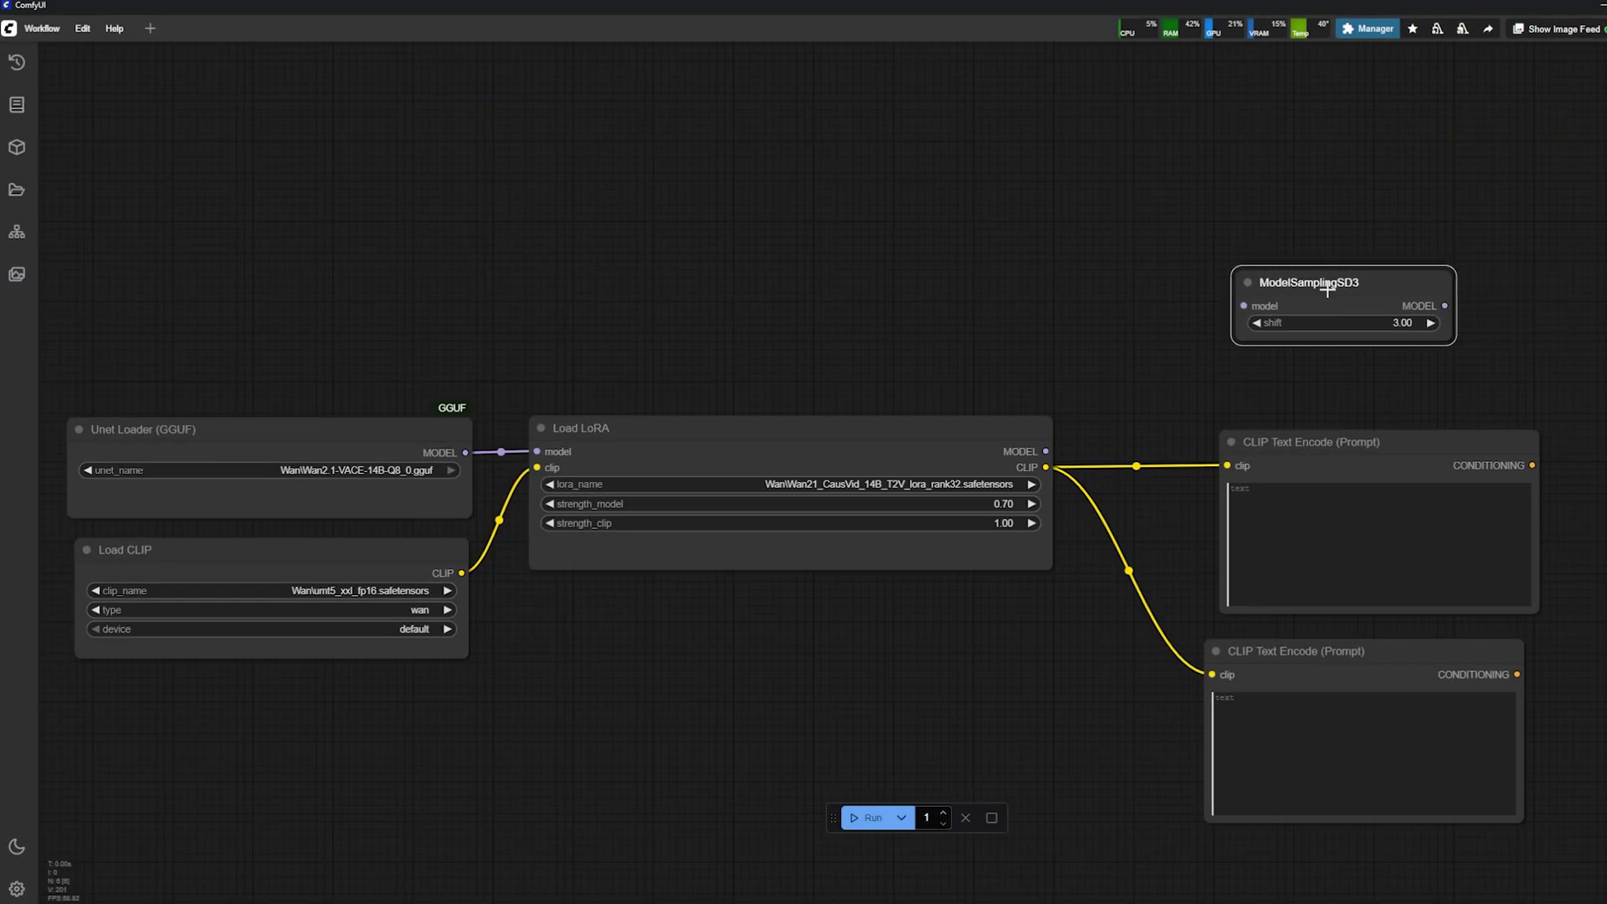
pyautogui.moveTo(1437, 351); pyautogui.dragTo(1519, 360)
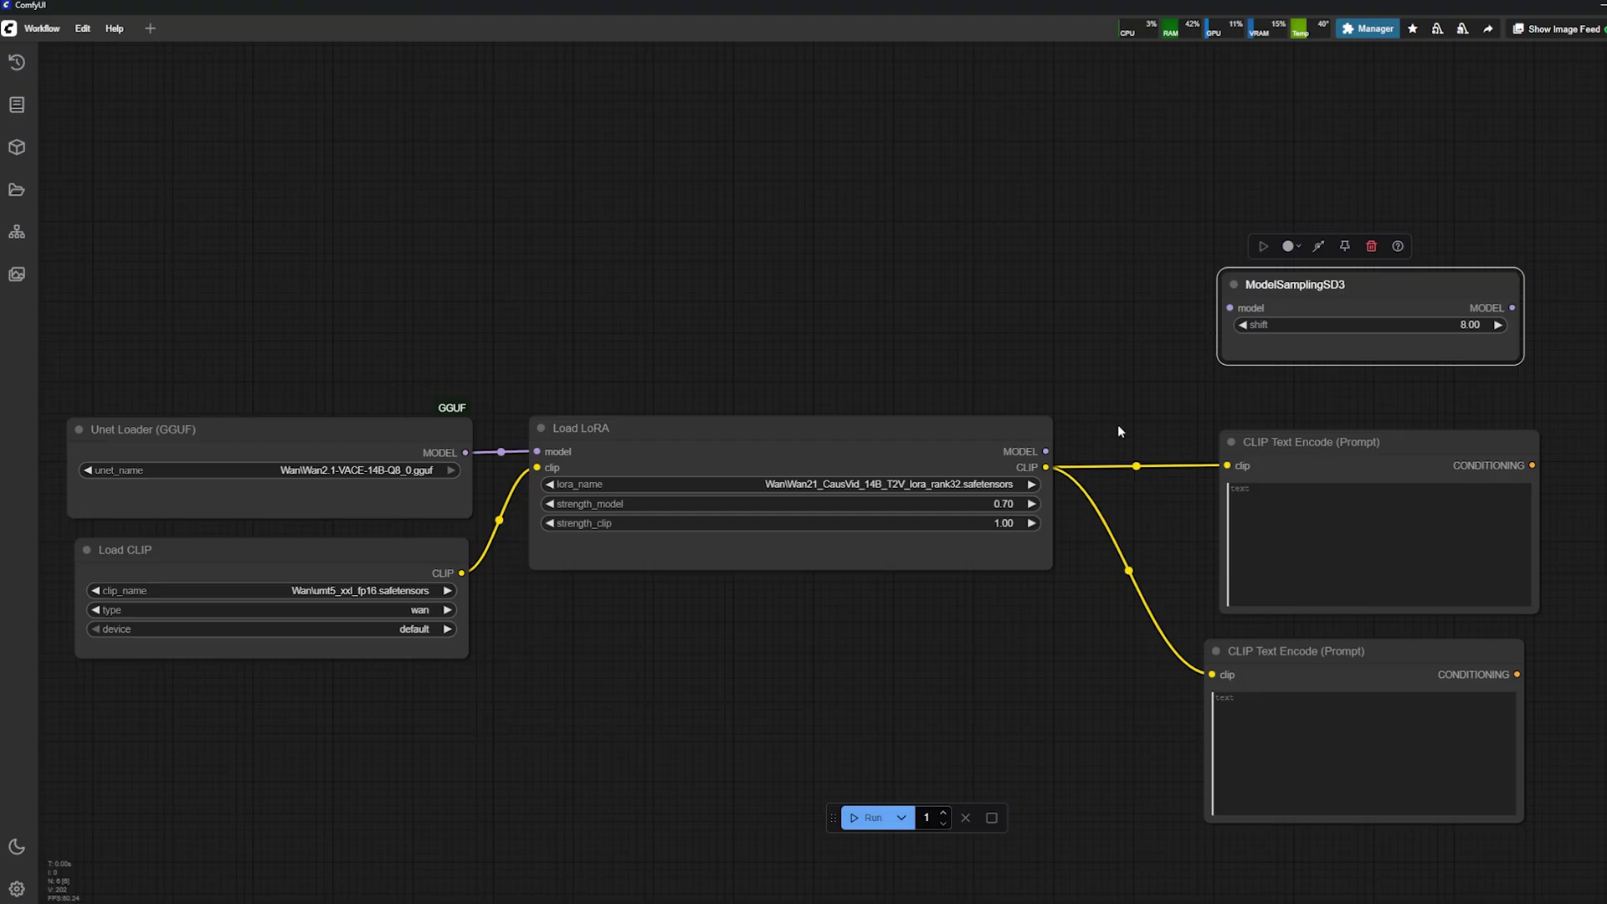
pyautogui.moveTo(1419, 300); pyautogui.dragTo(1413, 318)
pyautogui.scroll(-1, 1066, 180)
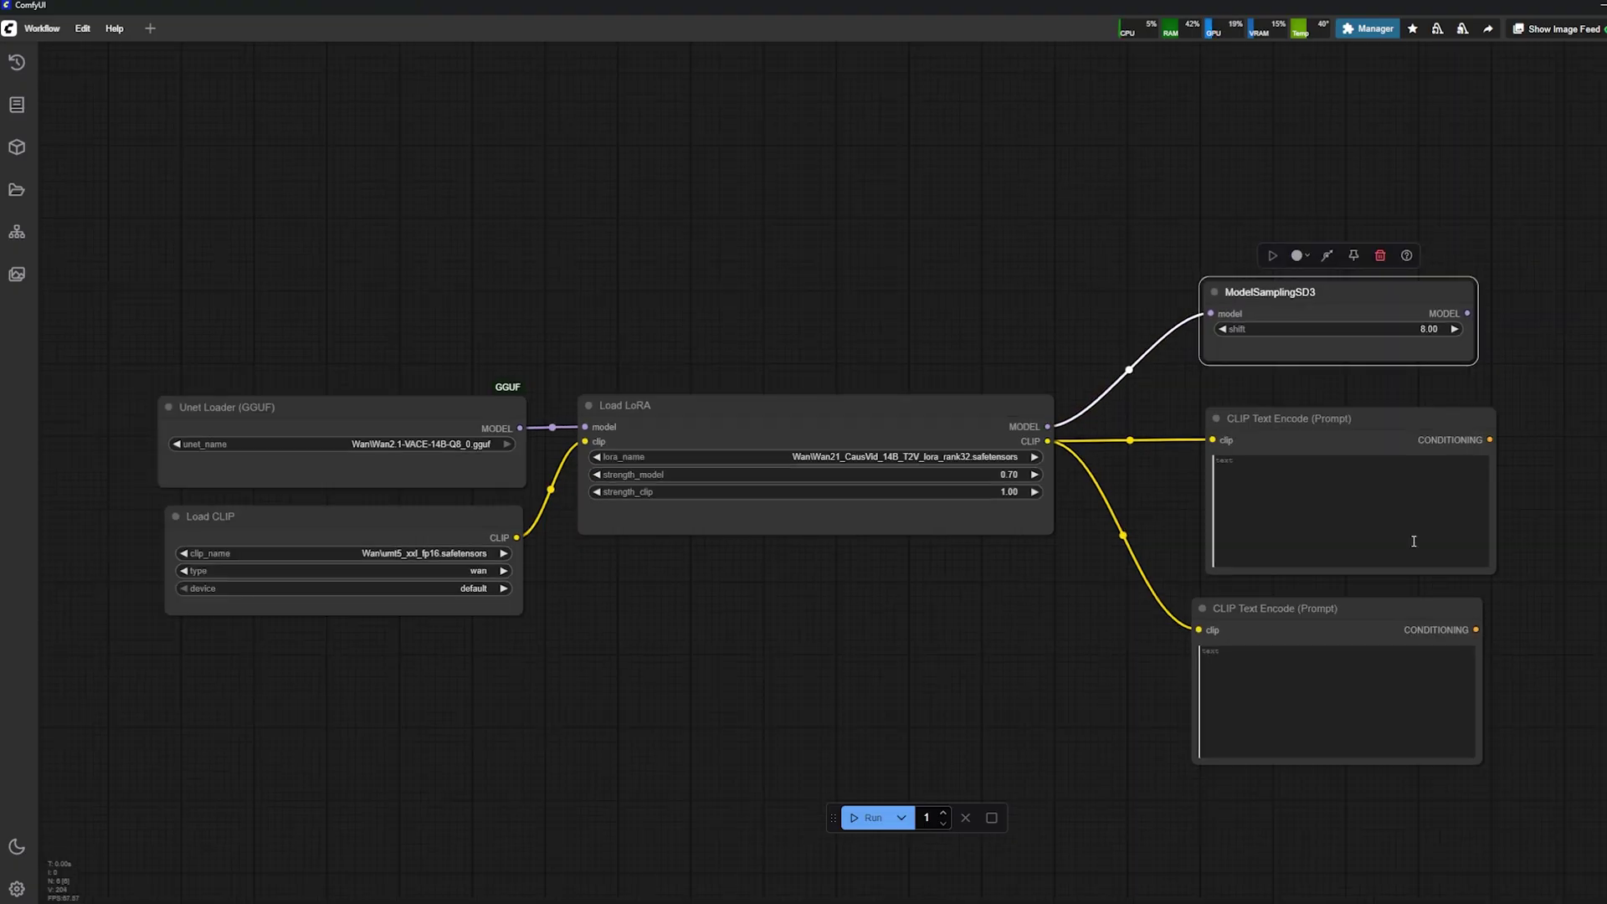
# Color the upper prompt node green and the lower prompt node red.
pyautogui.click(1343, 616)
pyautogui.scroll(3, 1400, 512)
pyautogui.click(1281, 385)
pyautogui.rightClick(1330, 383)
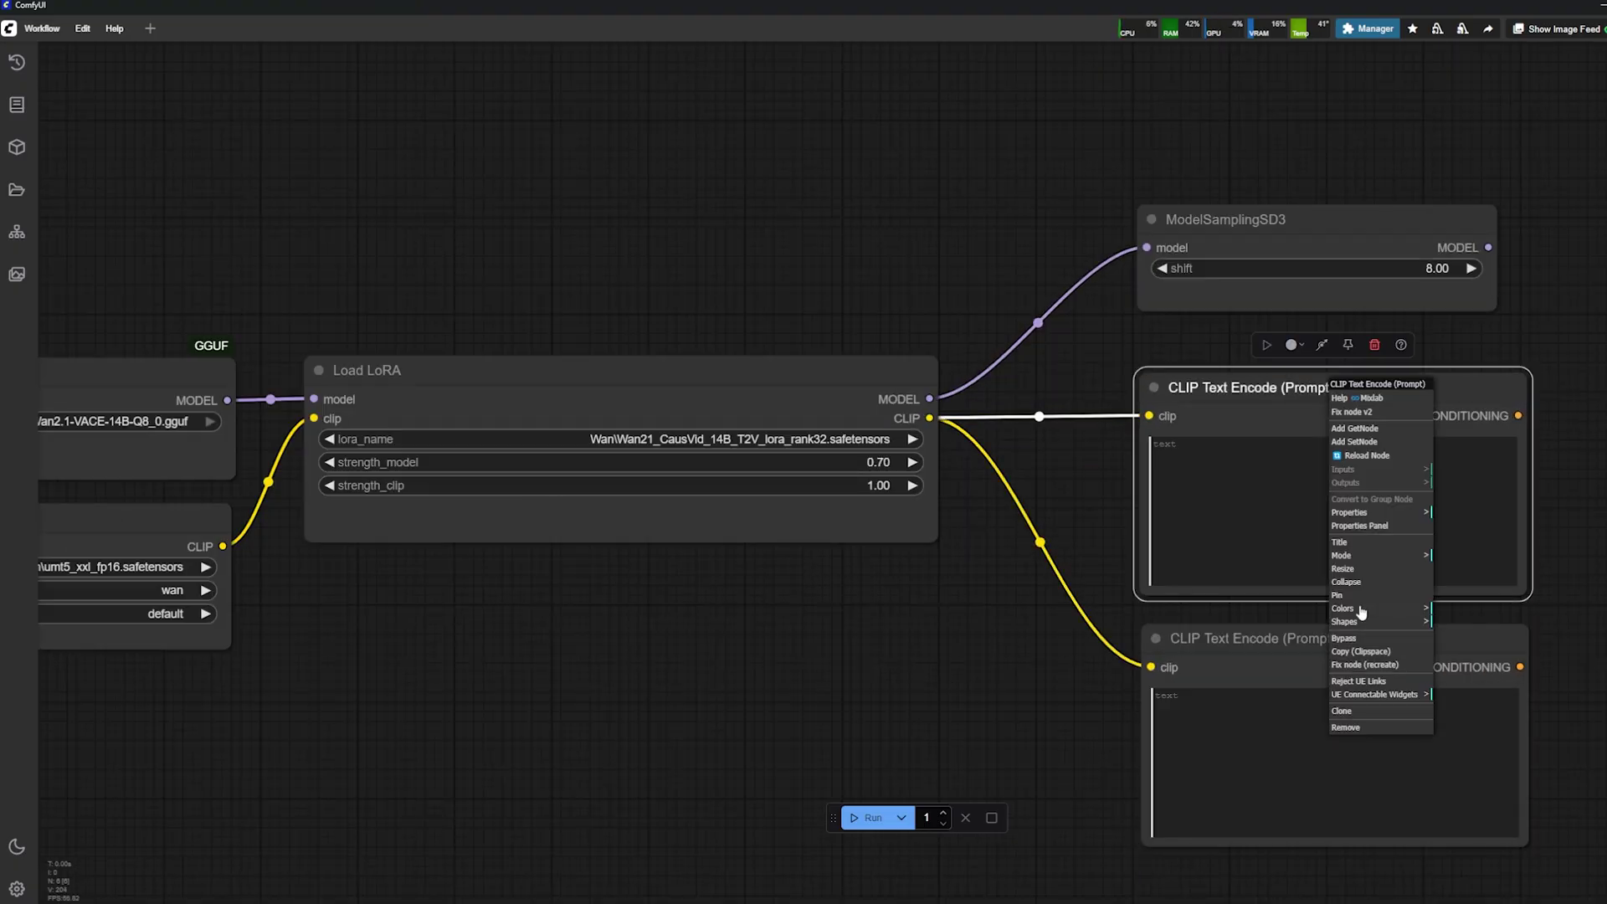
pyautogui.click(1476, 649)
pyautogui.rightClick(1395, 649)
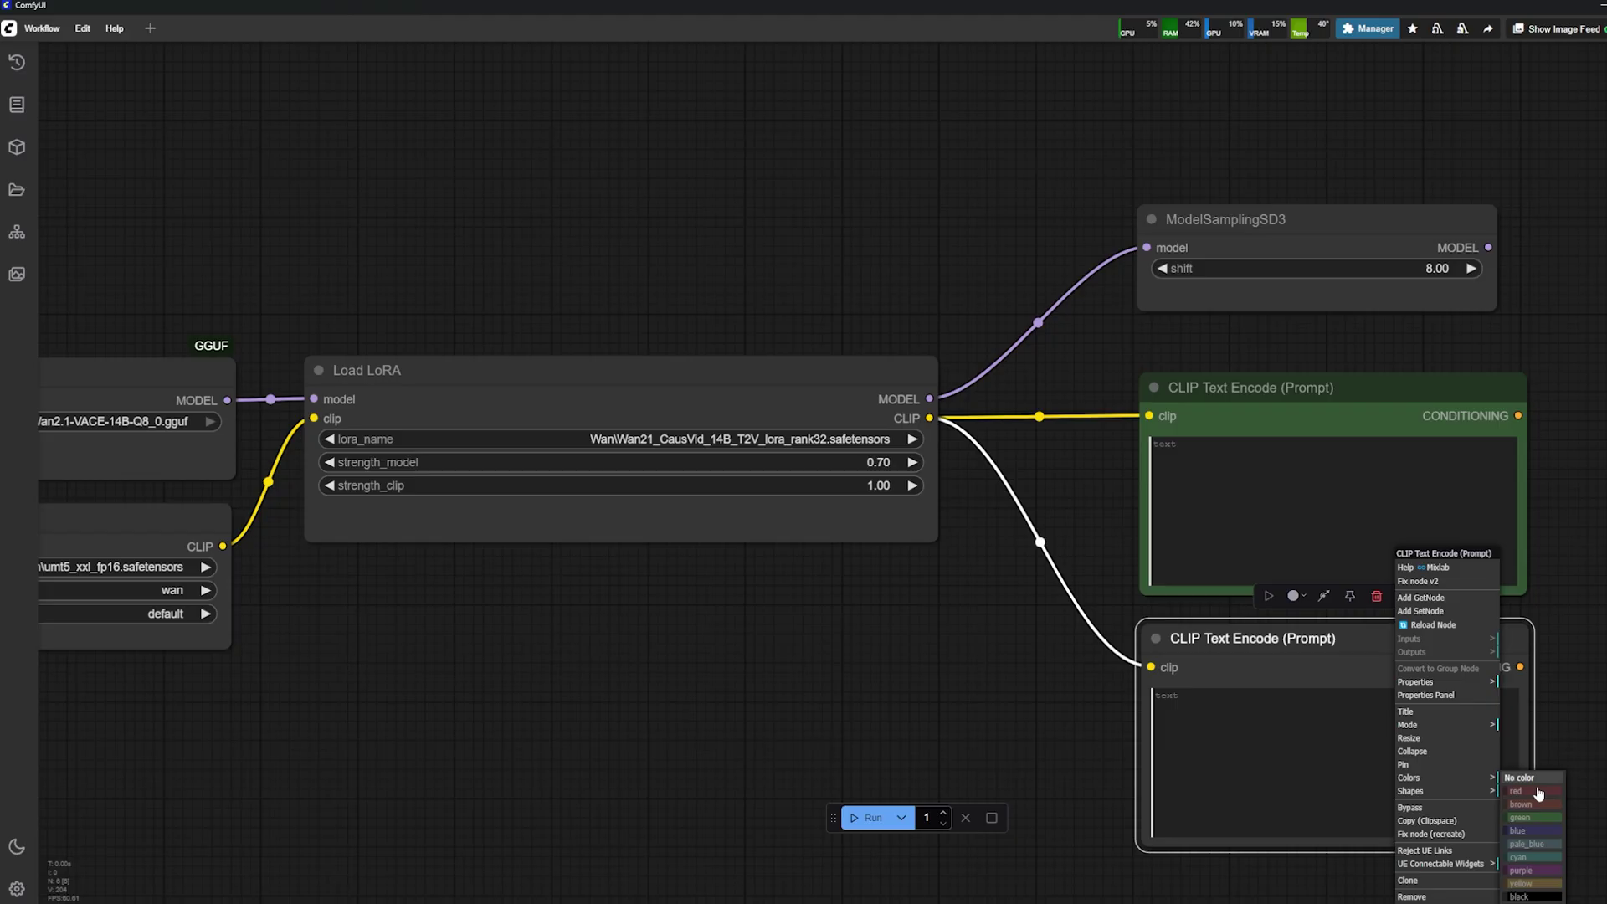
pyautogui.click(1539, 793)
pyautogui.moveTo(1420, 683); pyautogui.dragTo(1422, 698)
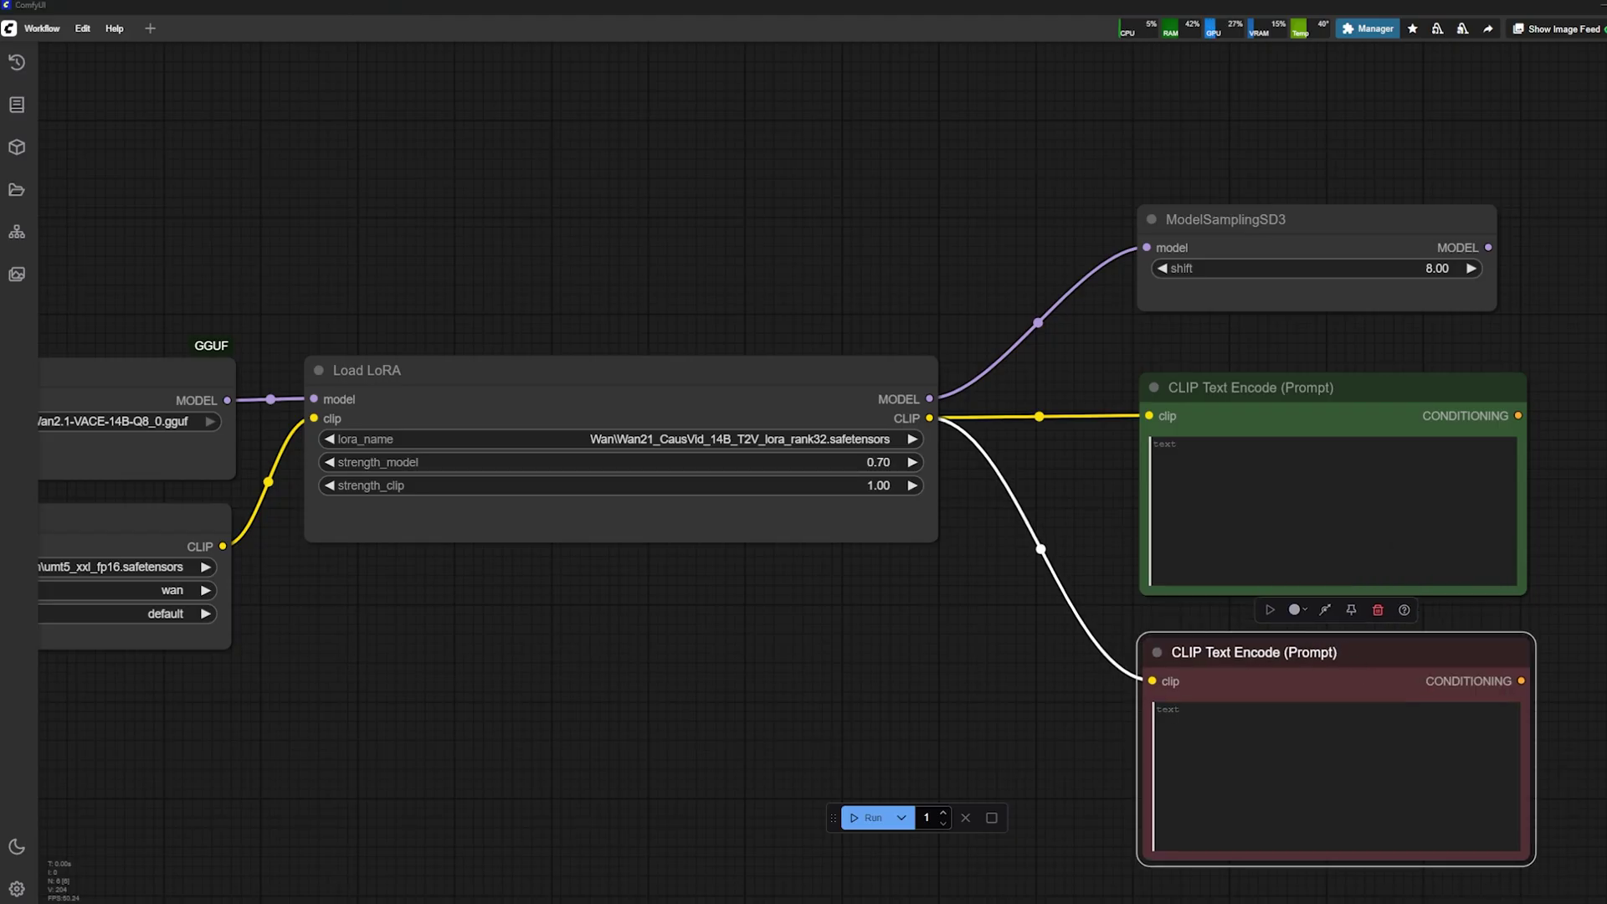
# Paste the alpine-lodge flyover paragraph into the green positive prompt.
pyautogui.click(1357, 533)
pyautogui.write('A cinematic aerial flyover of a futuristic, angular mountain lodge embedded in a snowy alpine landscape at sunrise. The building has sharp, geometric forms and large glowing windows, contrasting with the soft snow-covered cliffs. The camera starts from a distance, gliding slowly toward the lodge, then ascends above the structure and ends in a smooth top-down view, revealing the full building nestled in the terrain.')
pyautogui.hotkey('ctrl', 'a')
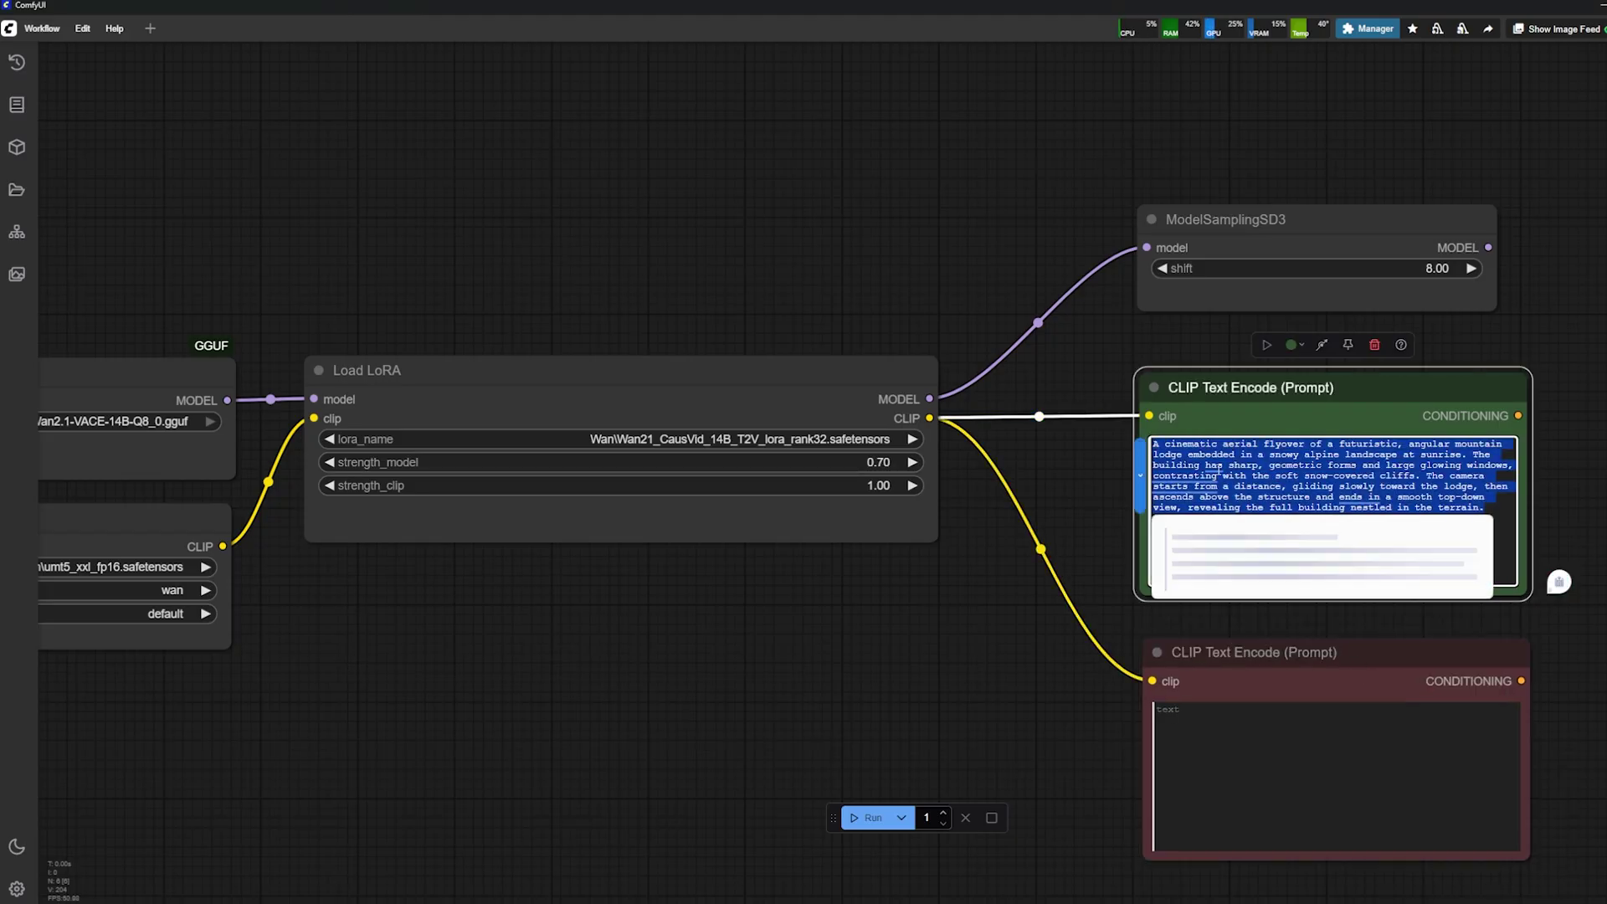
pyautogui.moveTo(1206, 444); pyautogui.dragTo(1399, 498)
pyautogui.hotkey('alt', 'Tab')
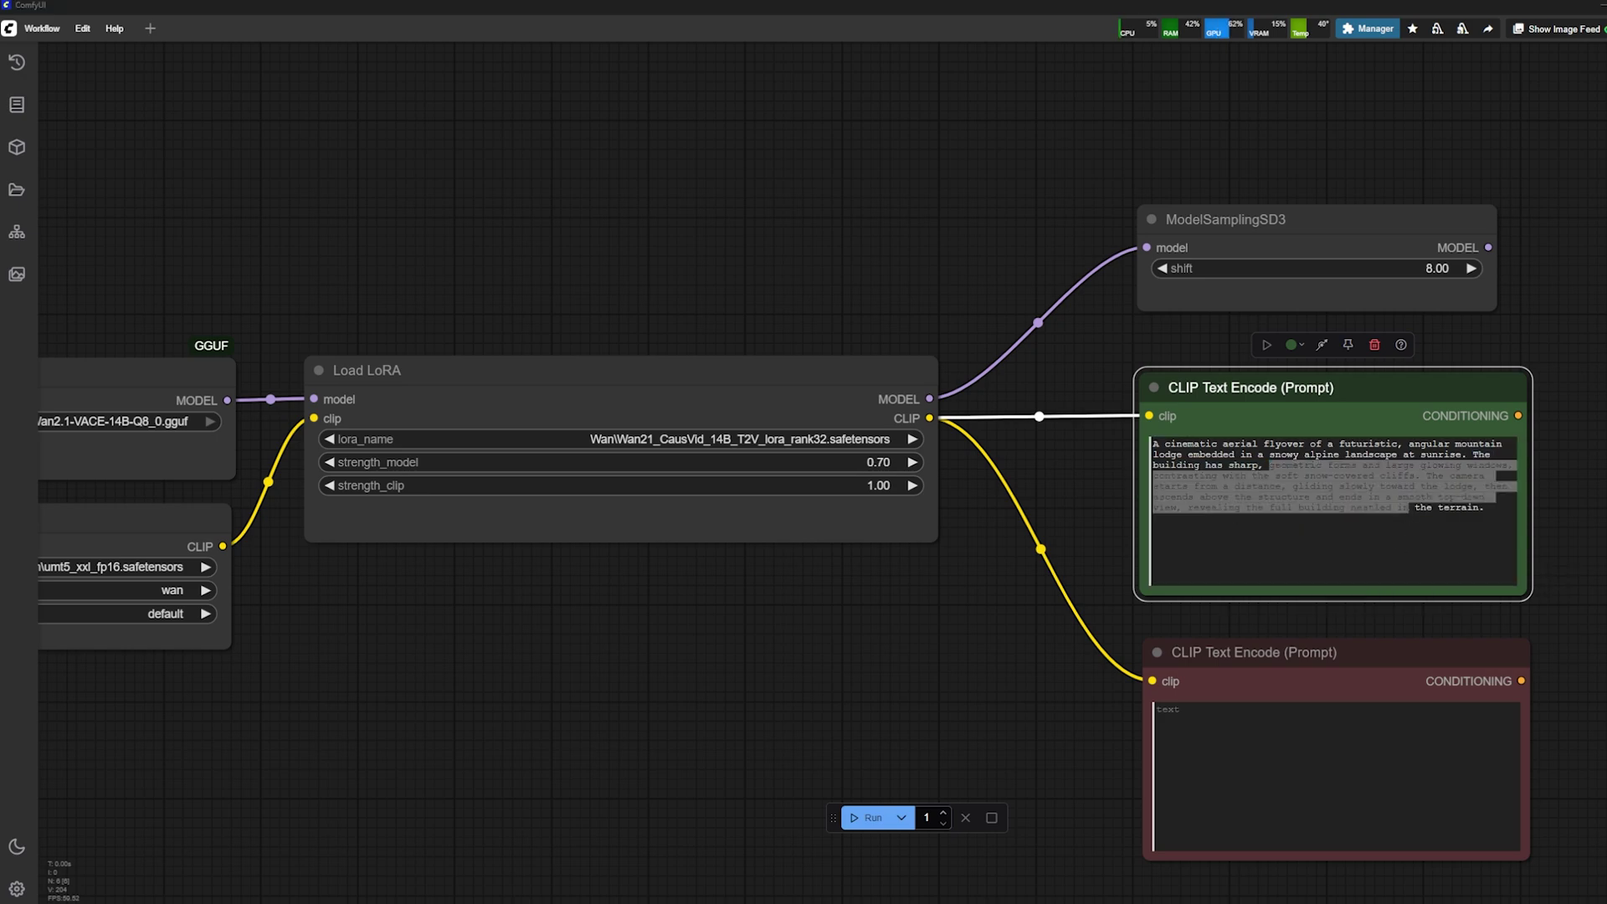
# Replace the Chinese default in the red negative prompt with the English negative prompt.
pyautogui.click(1245, 742)
pyautogui.hotkey('ctrl', 'v')
pyautogui.hotkey('ctrl', 'a')
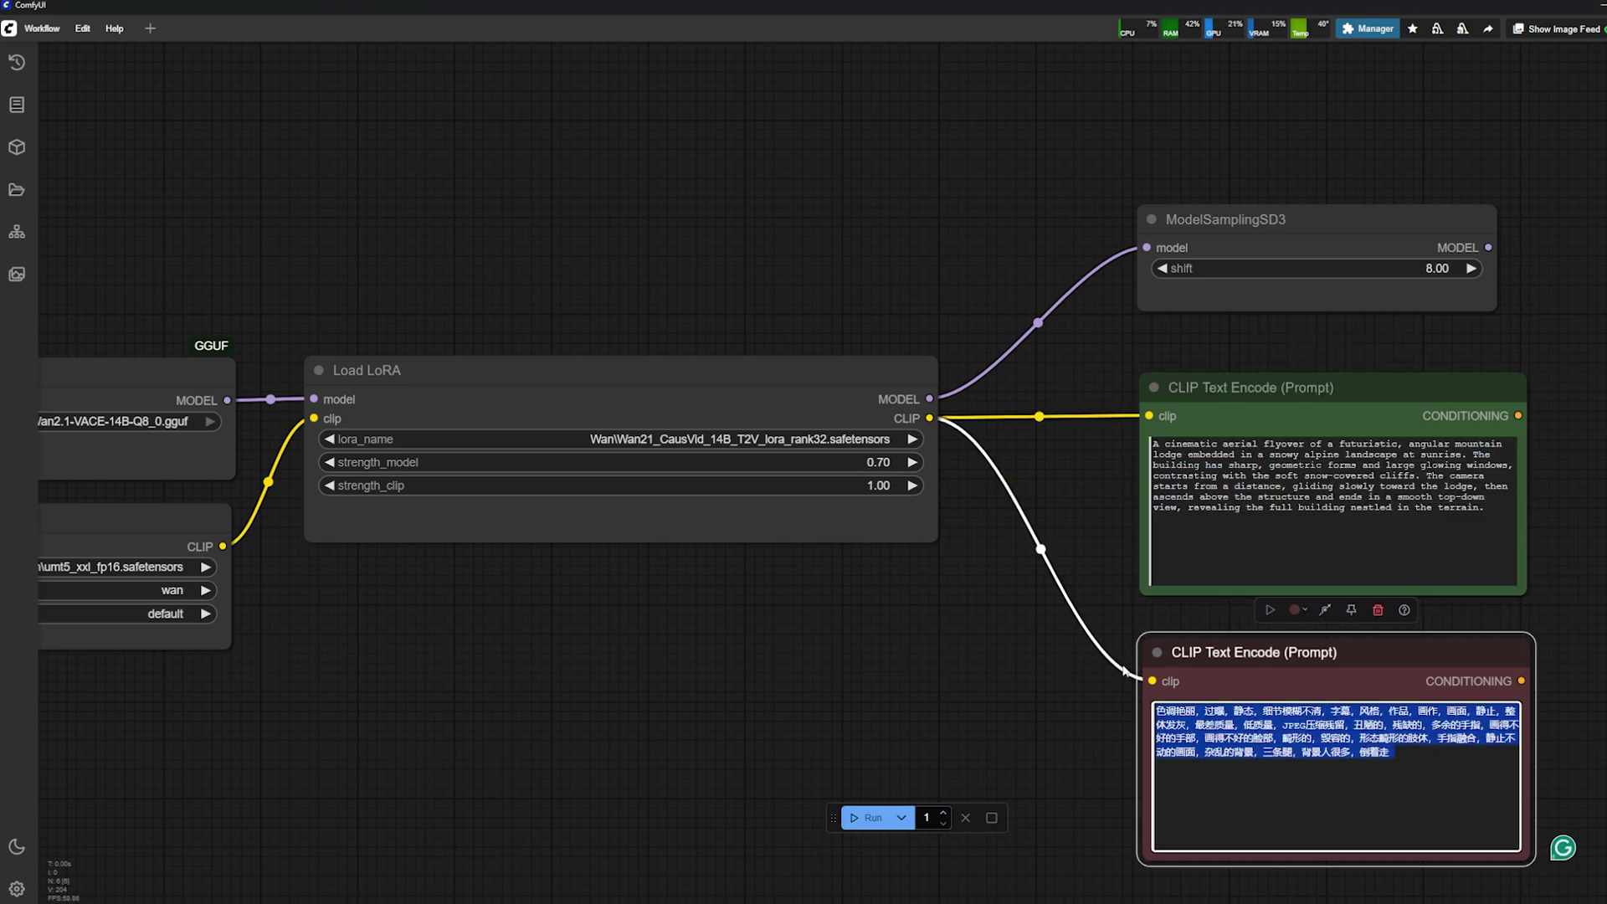
pyautogui.press('BackSpace')
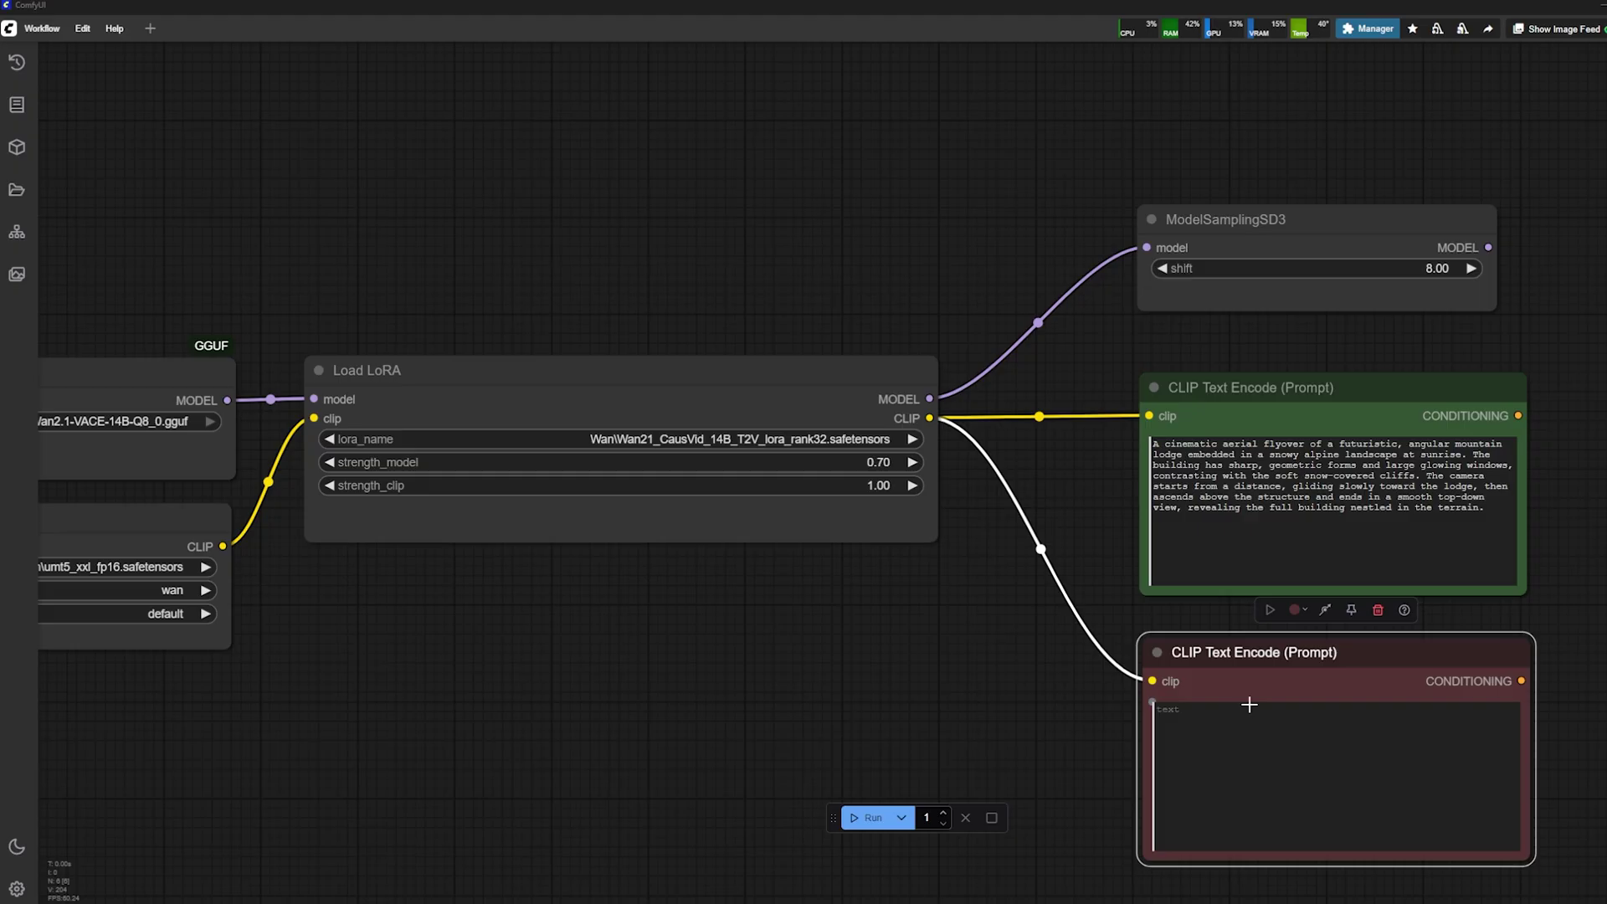
pyautogui.write('bright colors, overexposed, static, blurred details, subtitles, style, artwork, painting, picture, still, overall gray, worst quality, low quality, JPEG compression residue, ugly, incomplete, extra fingers, poorly drawn hands, poorly drawn faces, deformed, disfigured, malformed limbs, fused fingers, still picture, cluttered background, three legs, many people in the background, walking backwards')
pyautogui.click(854, 528)
pyautogui.scroll(-5, 854, 527)
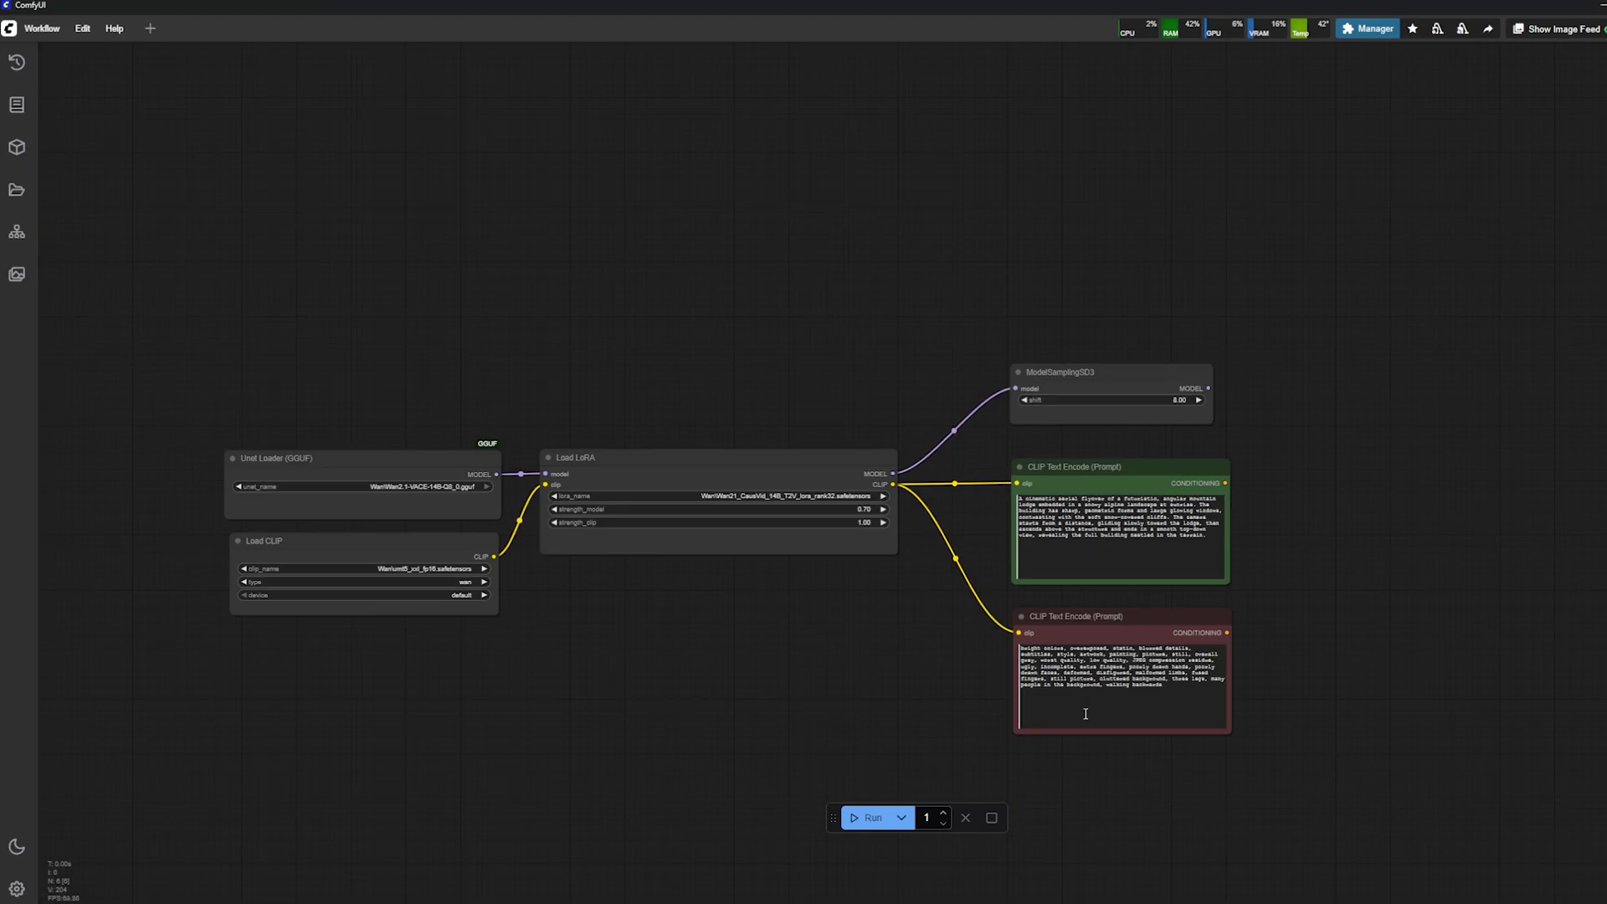
pyautogui.scroll(3, 1084, 711)
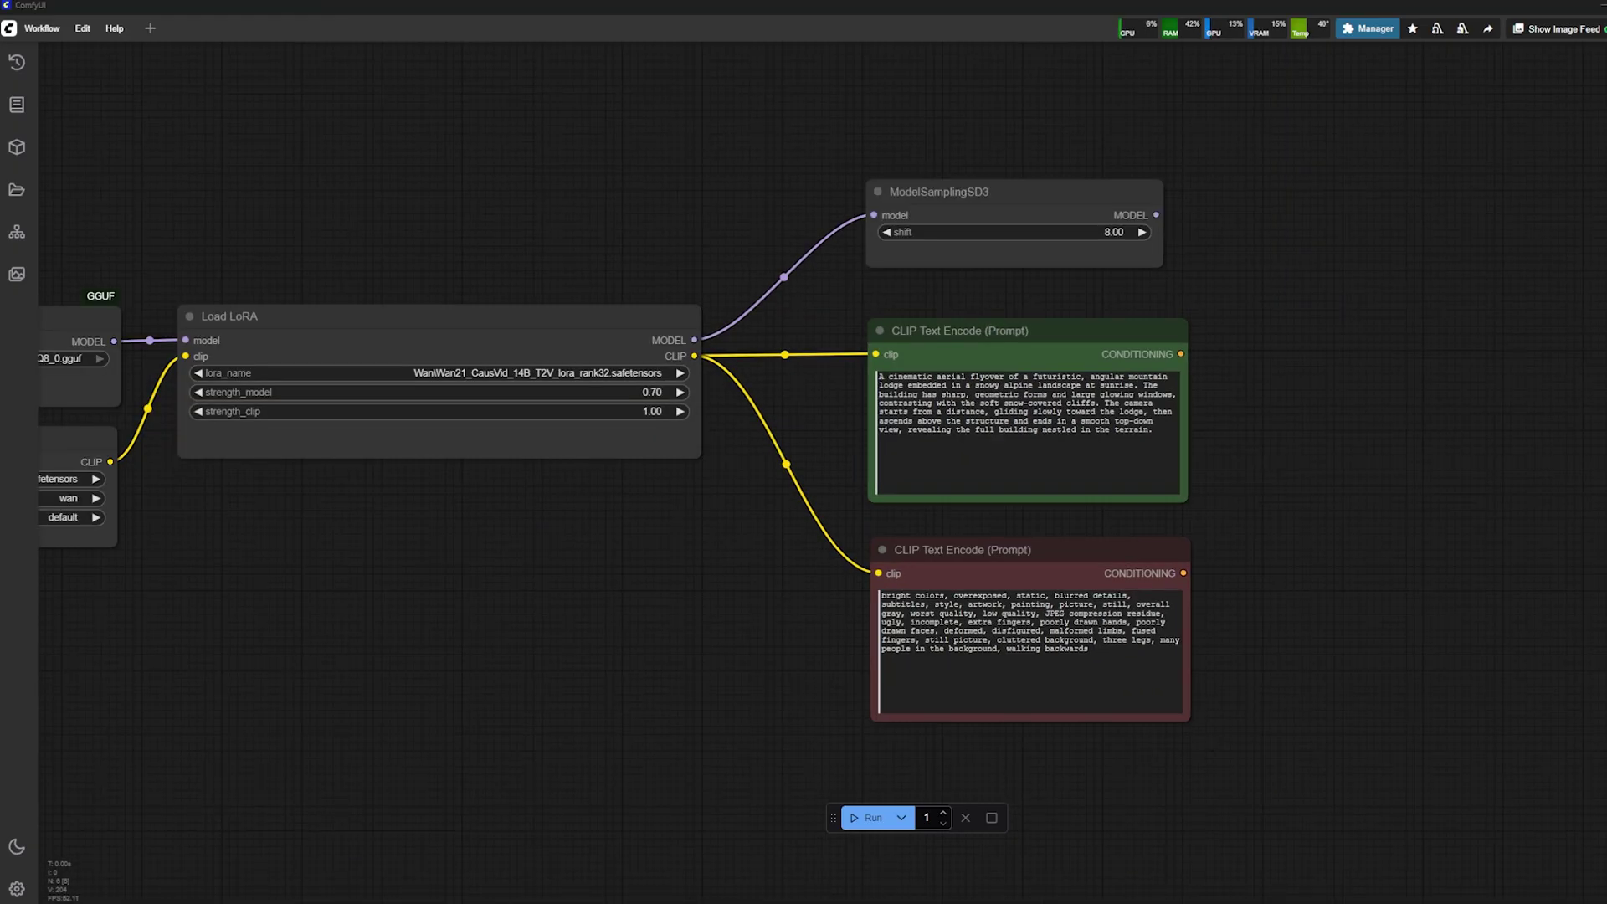
# Add a WanVaceToVideo node to the right of the prompt encoders.
pyautogui.doubleClick(1409, 343)
pyautogui.write('wanvac')
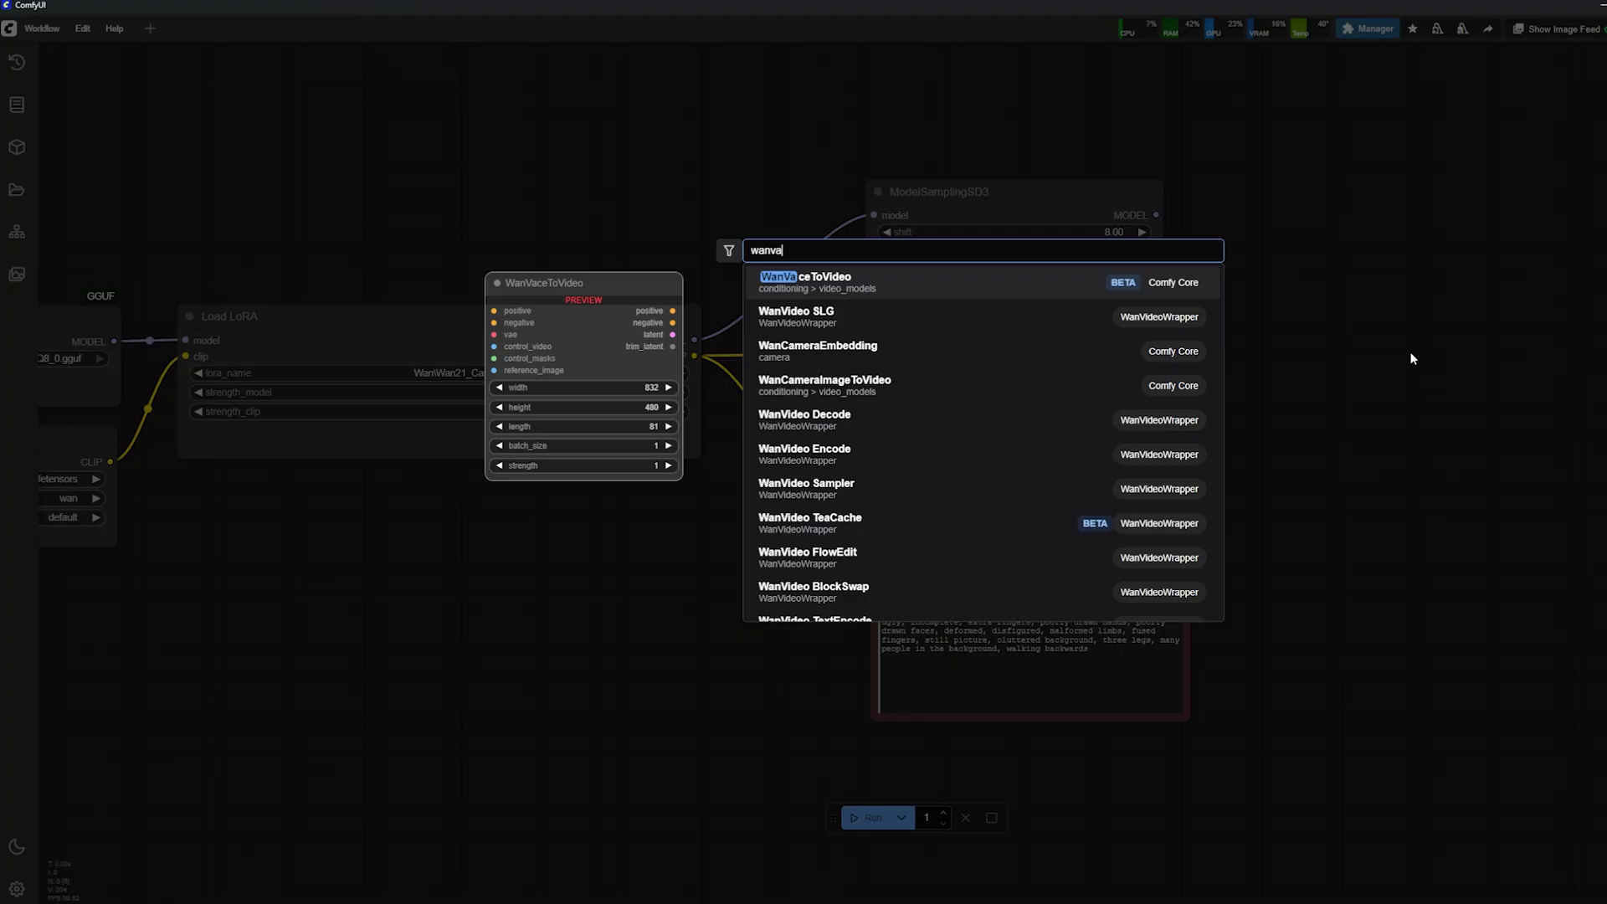
pyautogui.click(838, 285)
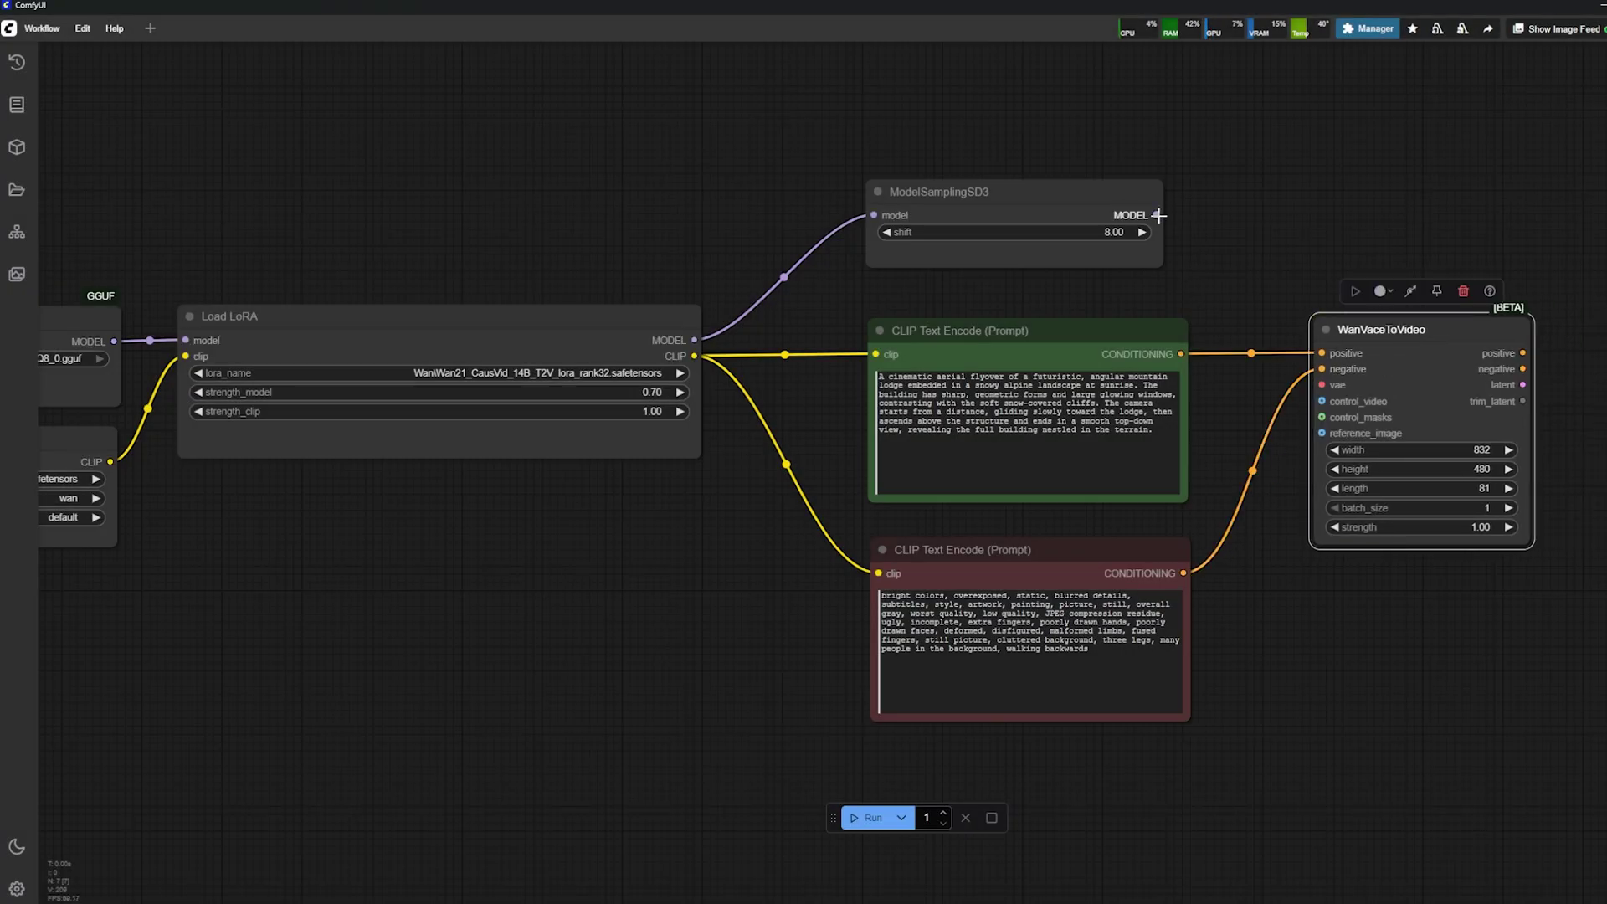
pyautogui.moveTo(1250, 233); pyautogui.dragTo(1390, 345)
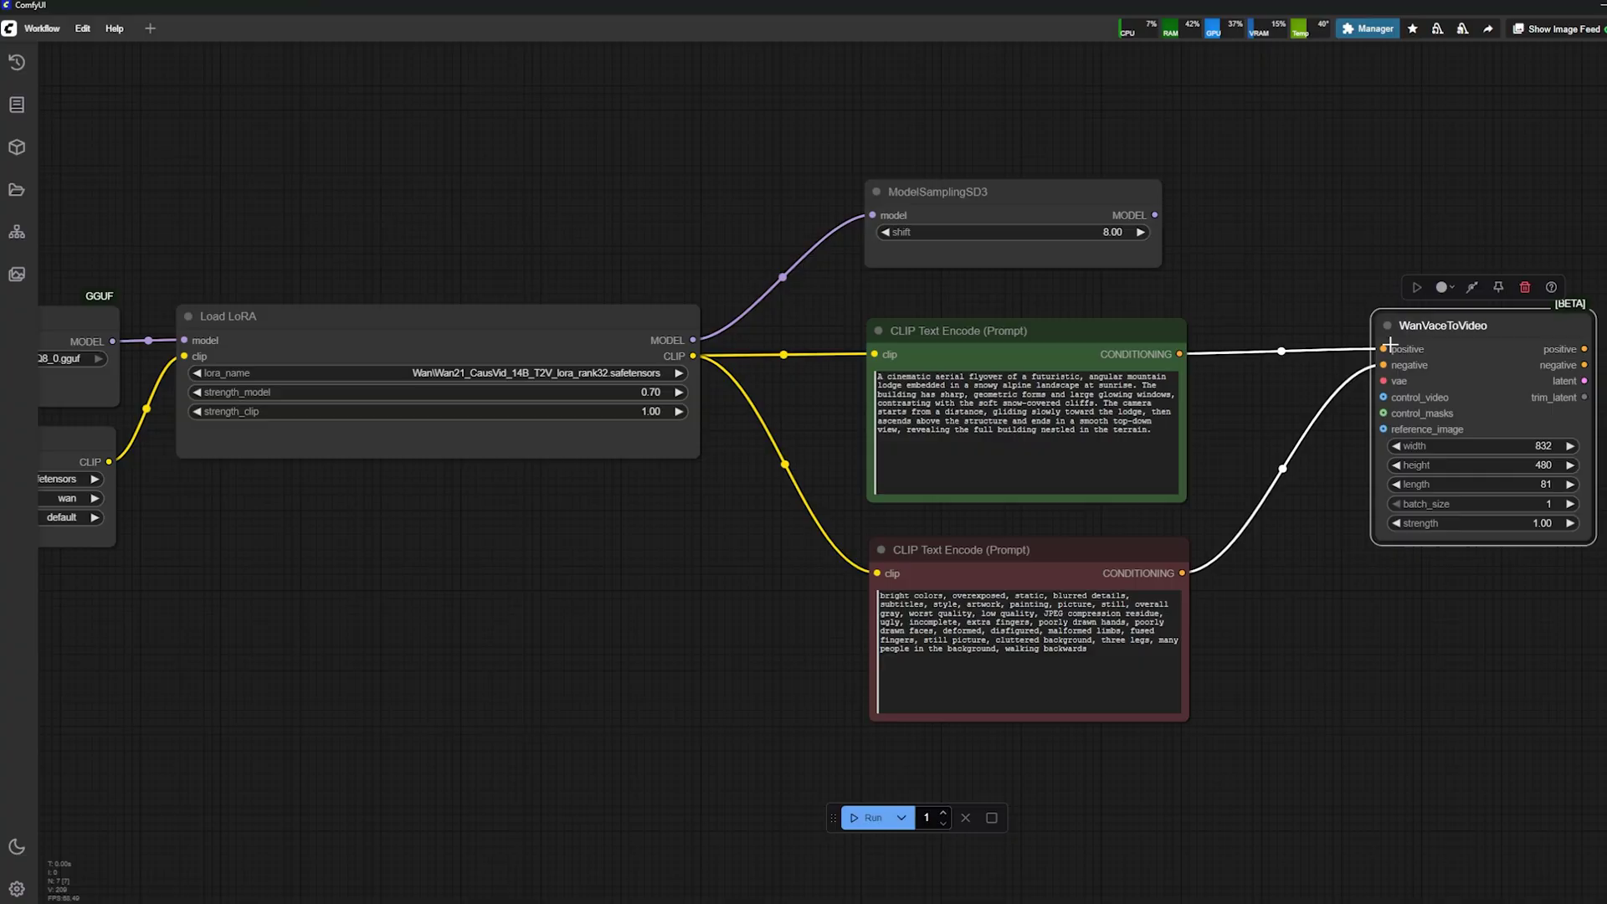
# Add a Load VAE with wan_2.1_vae and link it to WanVaceToVideo's vae input.
pyautogui.doubleClick(549, 640)
pyautogui.write('load')
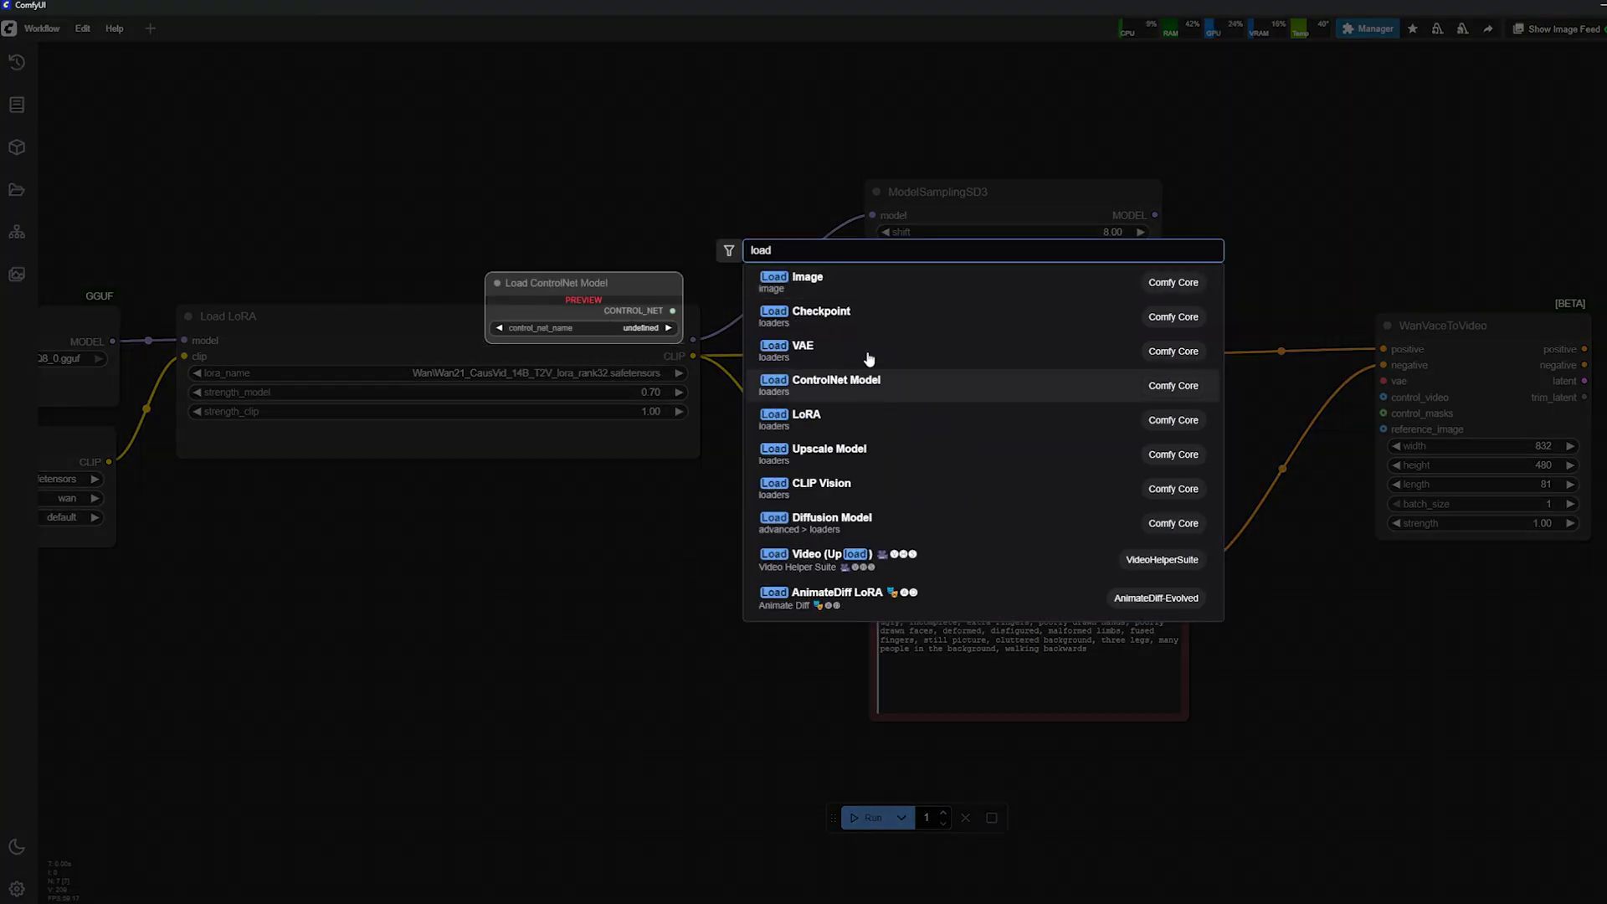
pyautogui.click(854, 359)
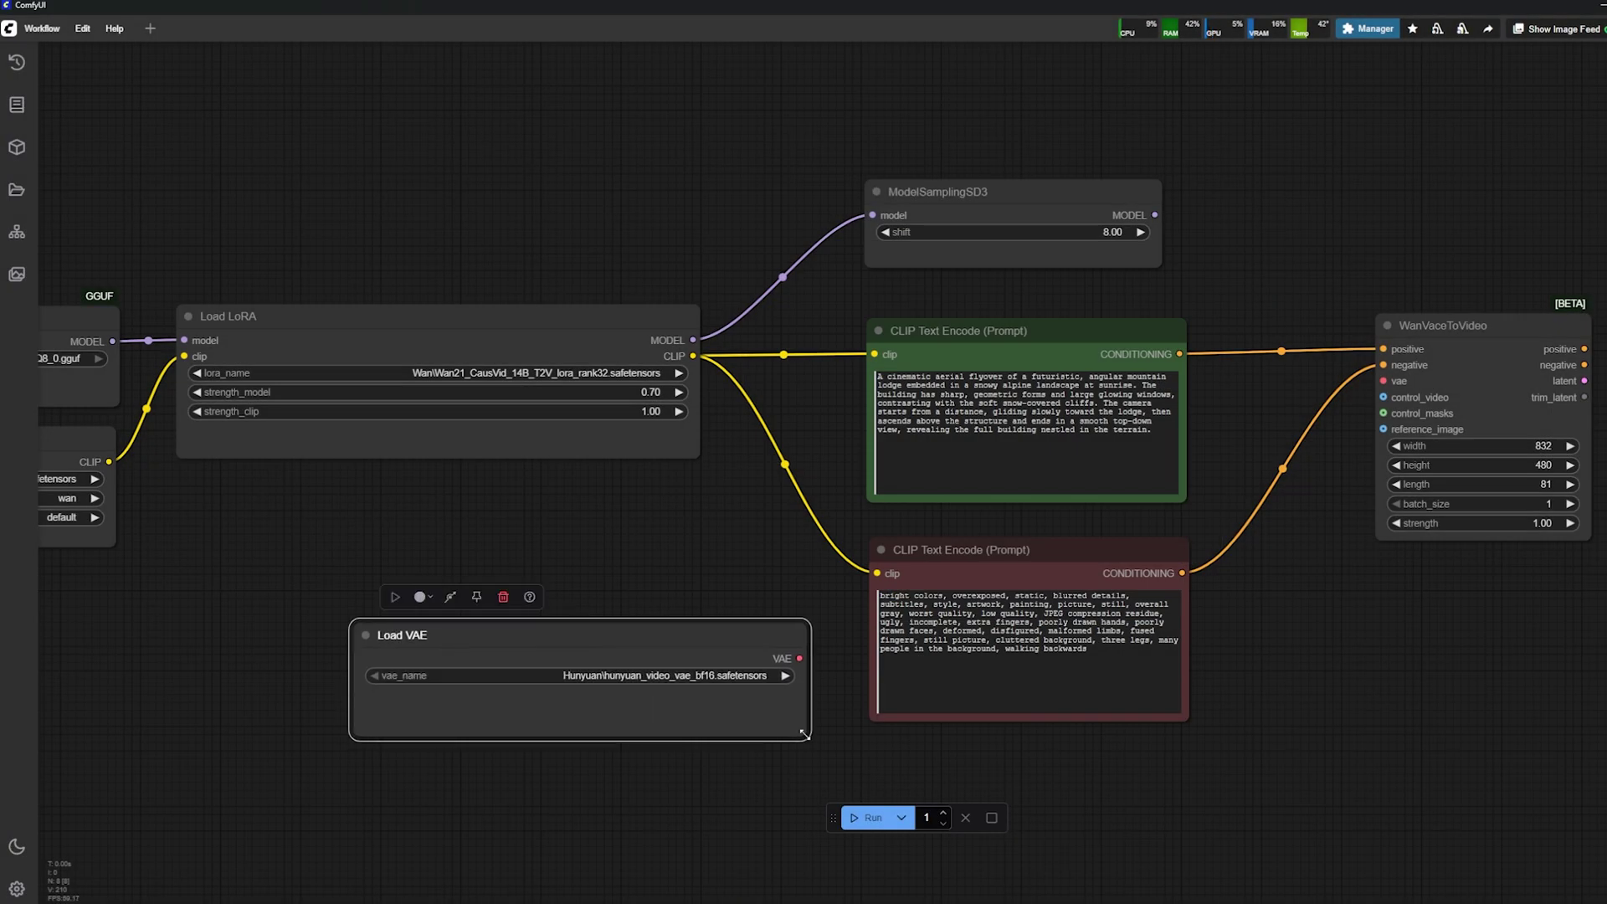
pyautogui.click(496, 661)
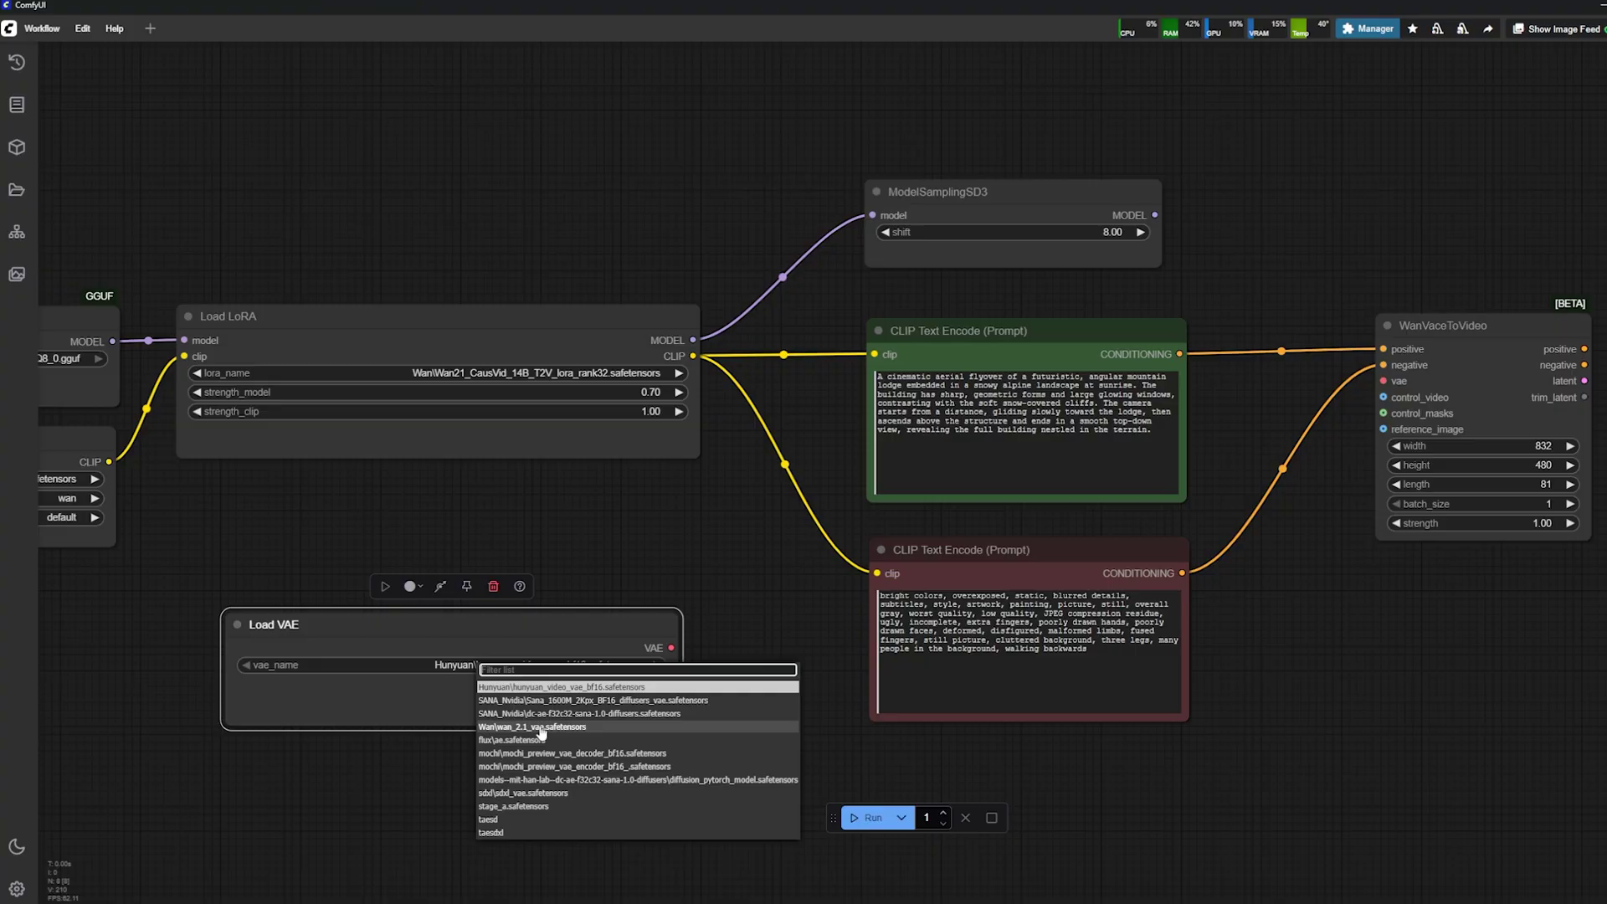
pyautogui.click(542, 727)
pyautogui.scroll(3, 279, 718)
pyautogui.scroll(-5, 269, 735)
pyautogui.moveTo(591, 607); pyautogui.dragTo(686, 600)
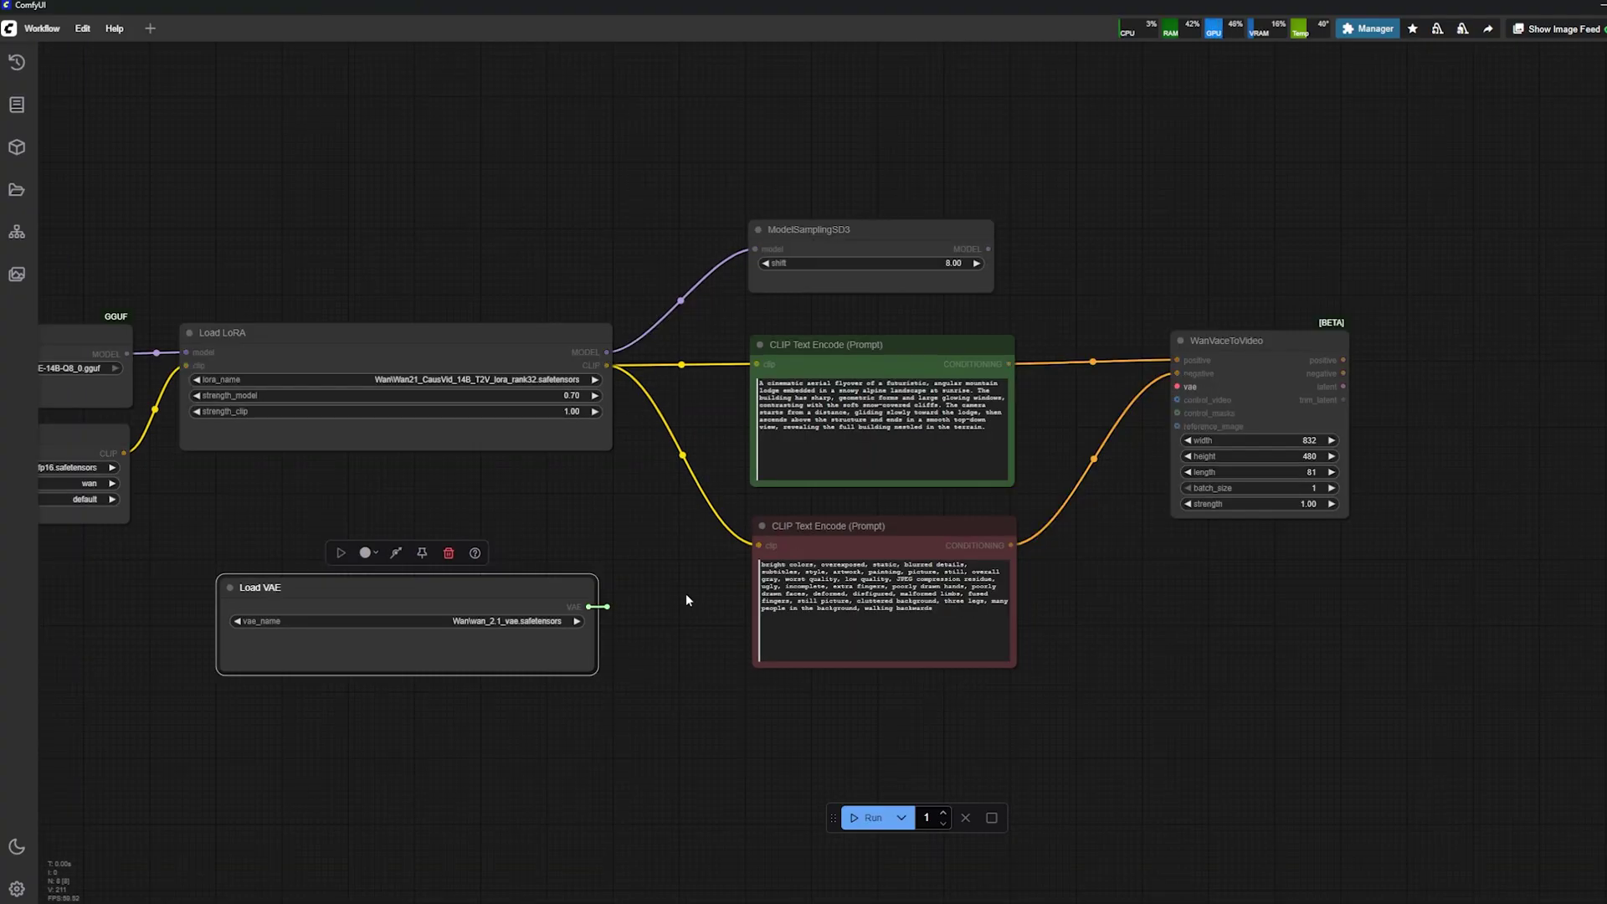
pyautogui.moveTo(1180, 388); pyautogui.dragTo(1179, 388)
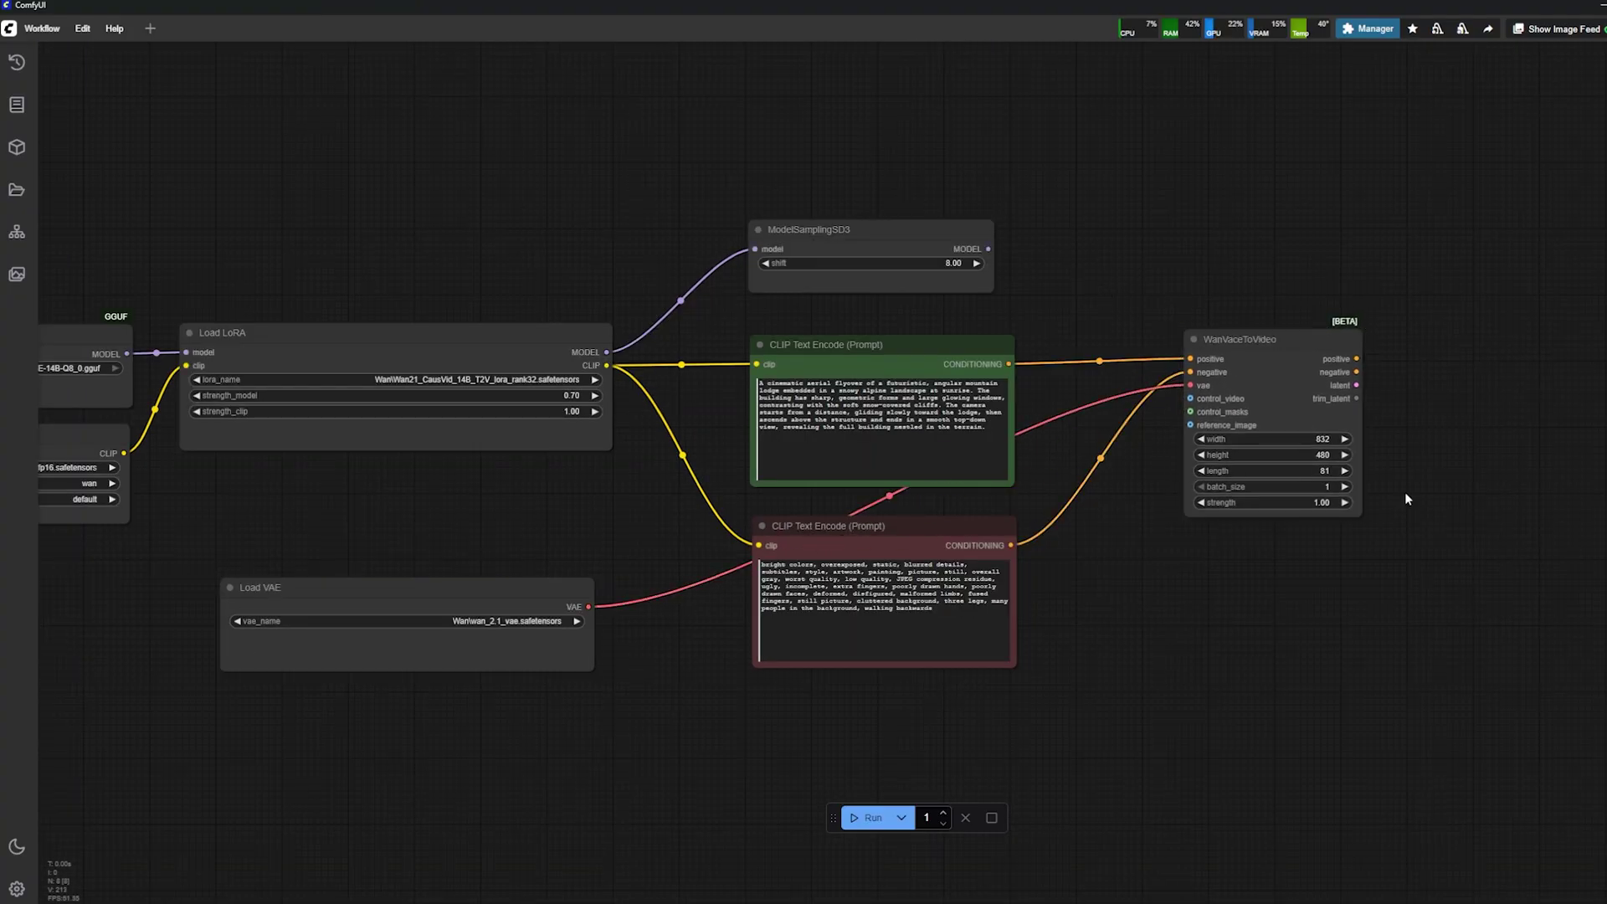
pyautogui.scroll(-4, 1363, 366)
# Add a KSampler taking ModelSamplingSD3's model and WanVaceToVideo's positive, negative and latent outputs.
pyautogui.scroll(5, 1367, 378)
pyautogui.doubleClick(1368, 379)
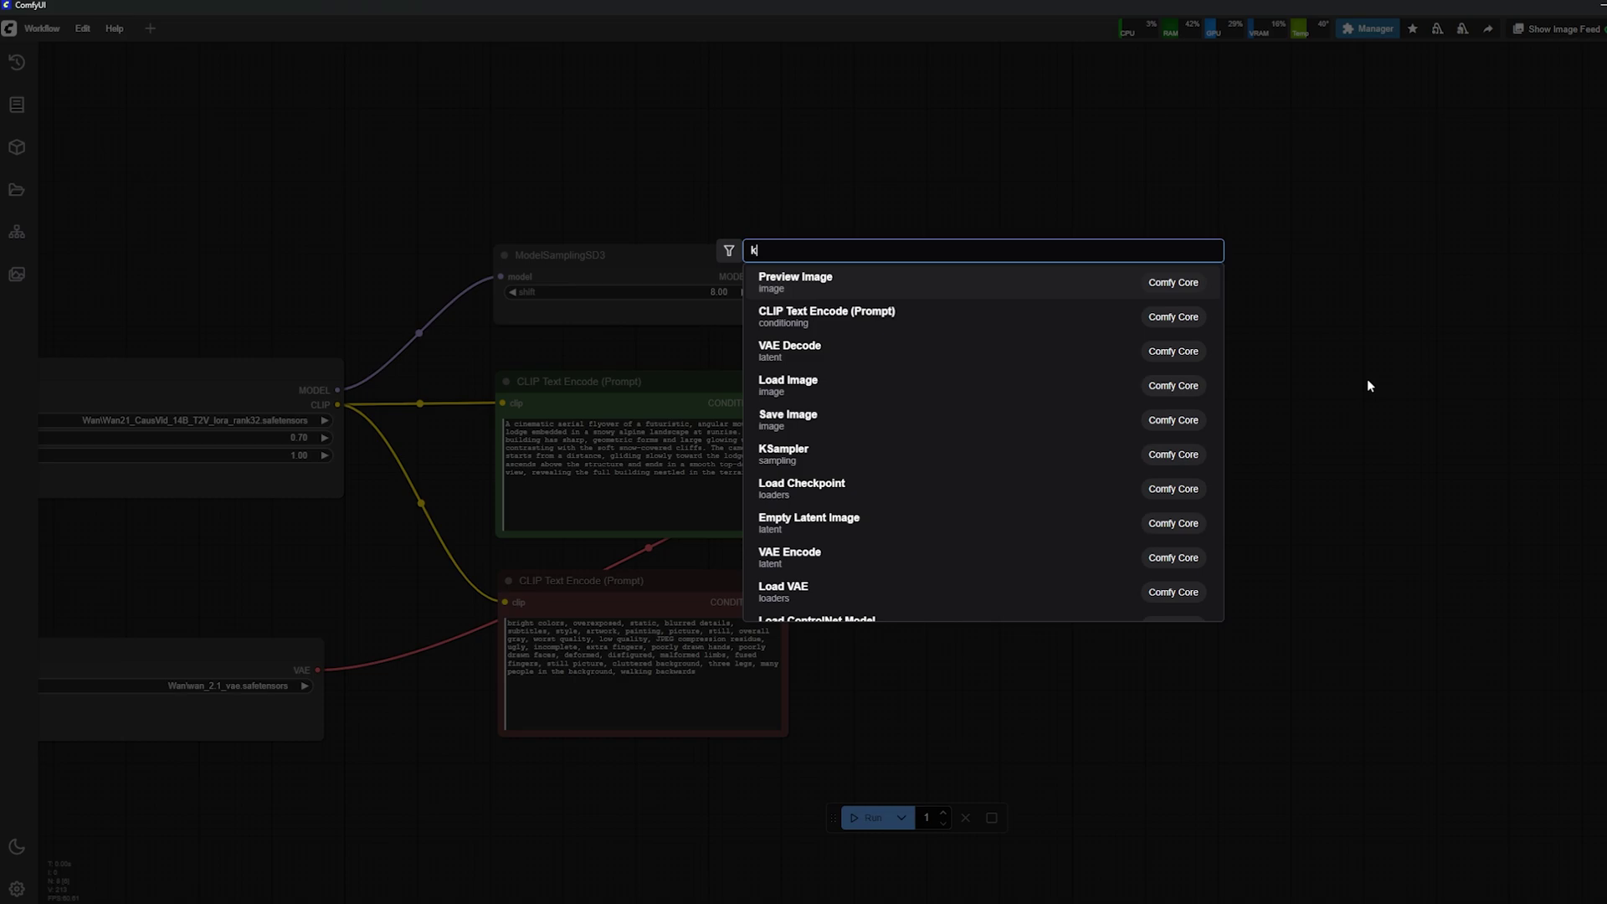
pyautogui.write('ksample')
pyautogui.press('Return')
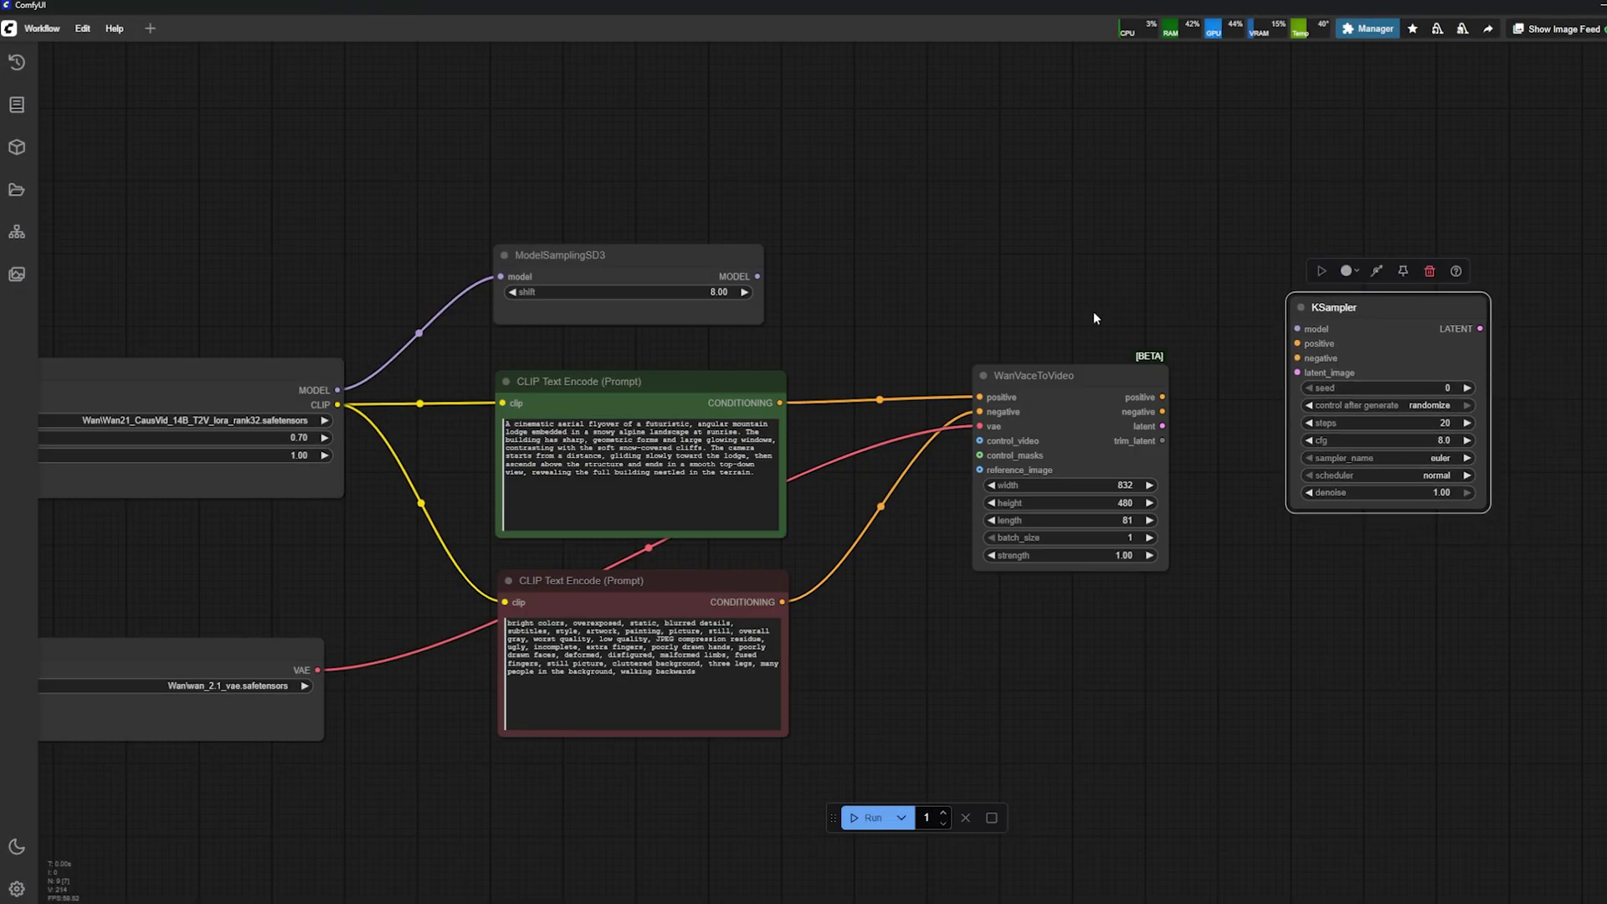
pyautogui.moveTo(757, 276); pyautogui.dragTo(1385, 310)
pyautogui.scroll(2, 1390, 293)
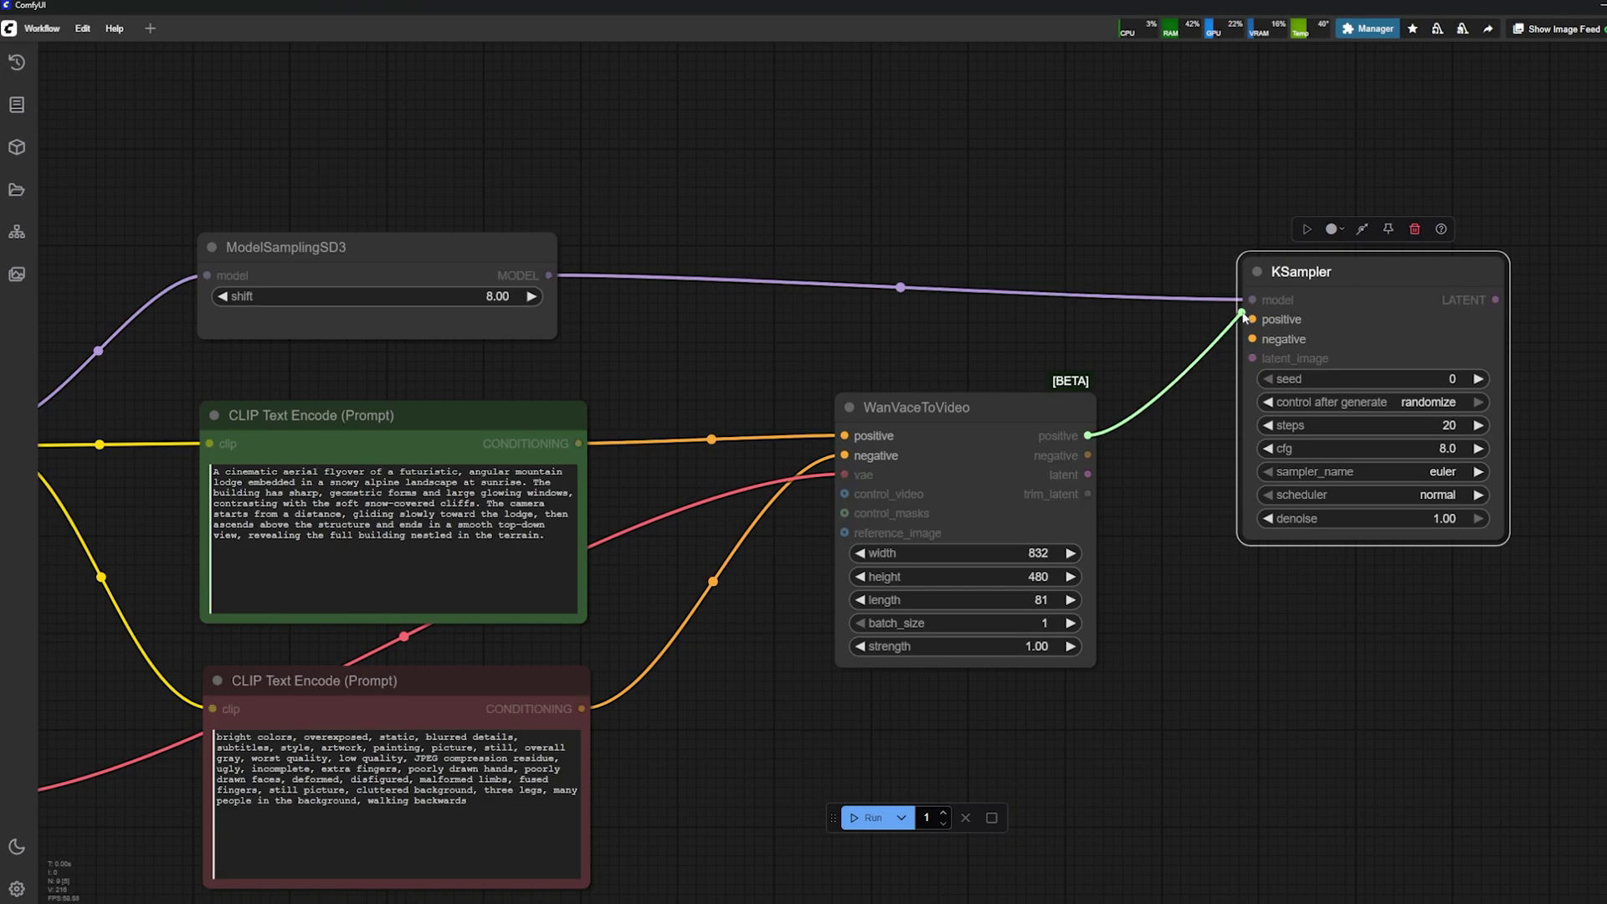
pyautogui.moveTo(1086, 456); pyautogui.dragTo(1253, 338)
pyautogui.moveTo(1339, 271); pyautogui.dragTo(1358, 259)
pyautogui.moveTo(1088, 475); pyautogui.dragTo(1294, 346)
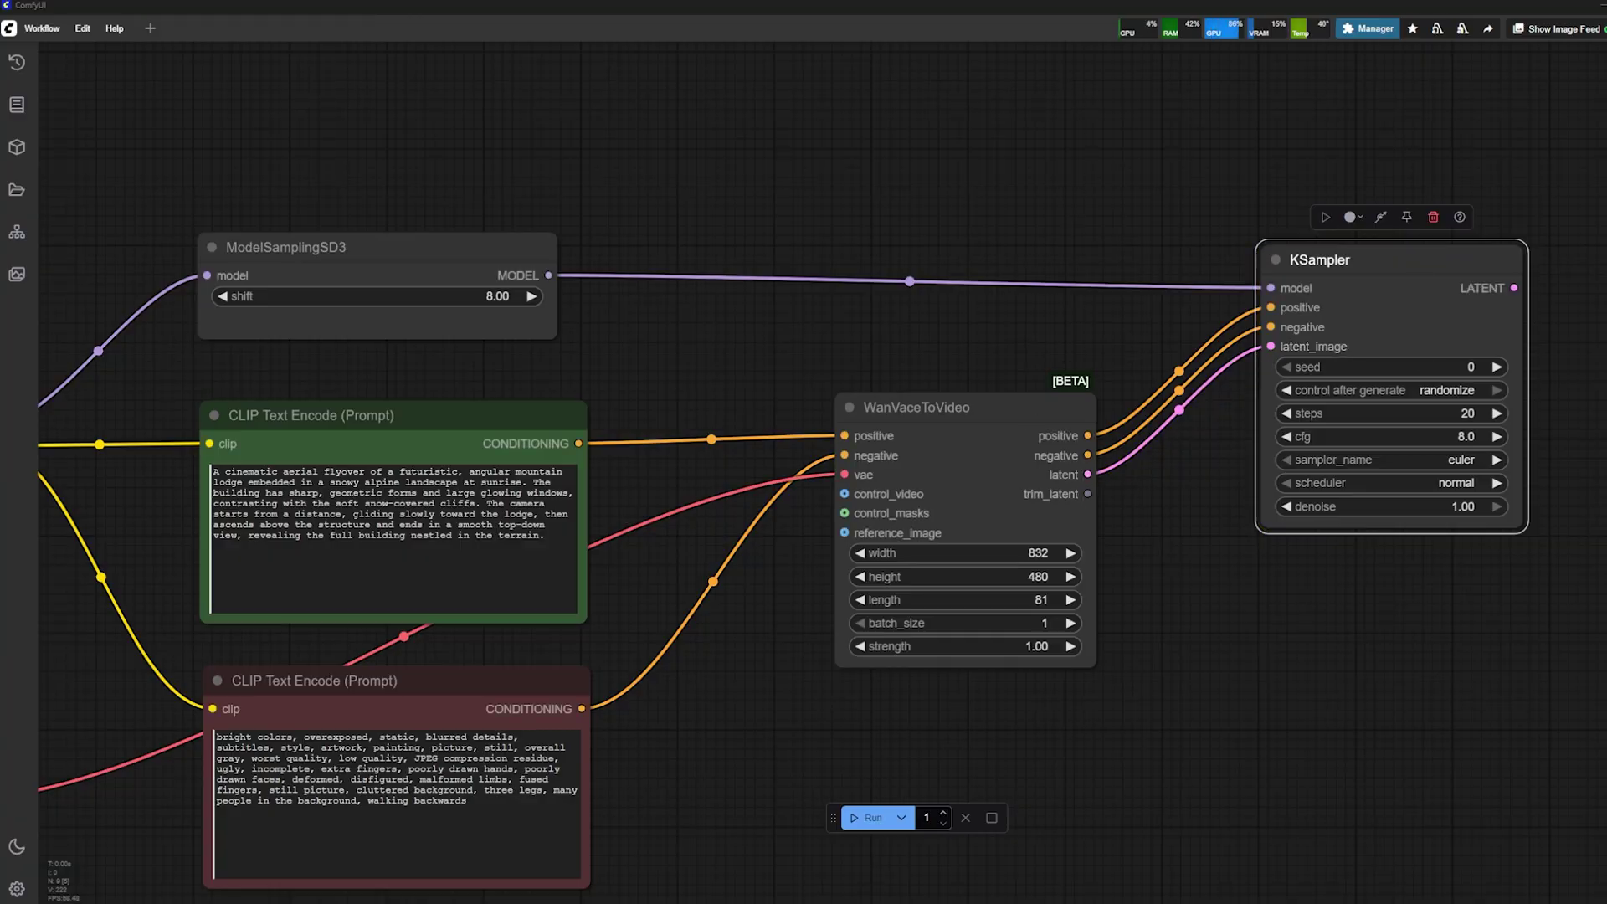
pyautogui.scroll(-3, 1536, 398)
# Add TrimVideoLatent fed by KSampler's LATENT, with trim_latent as trim_amount.
pyautogui.doubleClick(1538, 394)
pyautogui.write('trimvide')
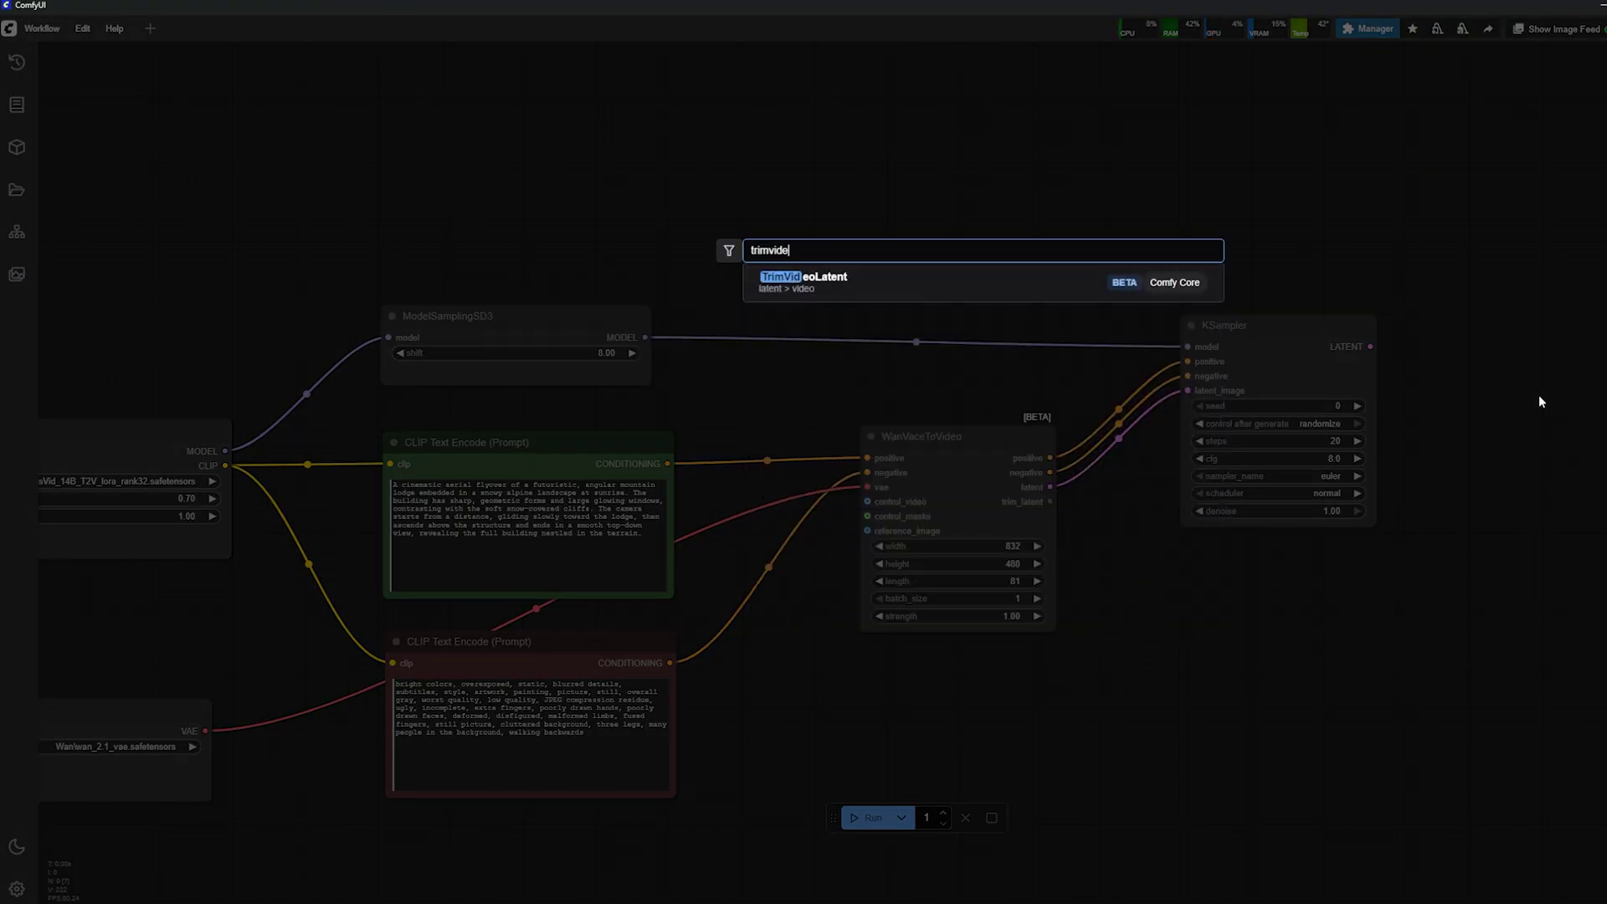
pyautogui.click(907, 285)
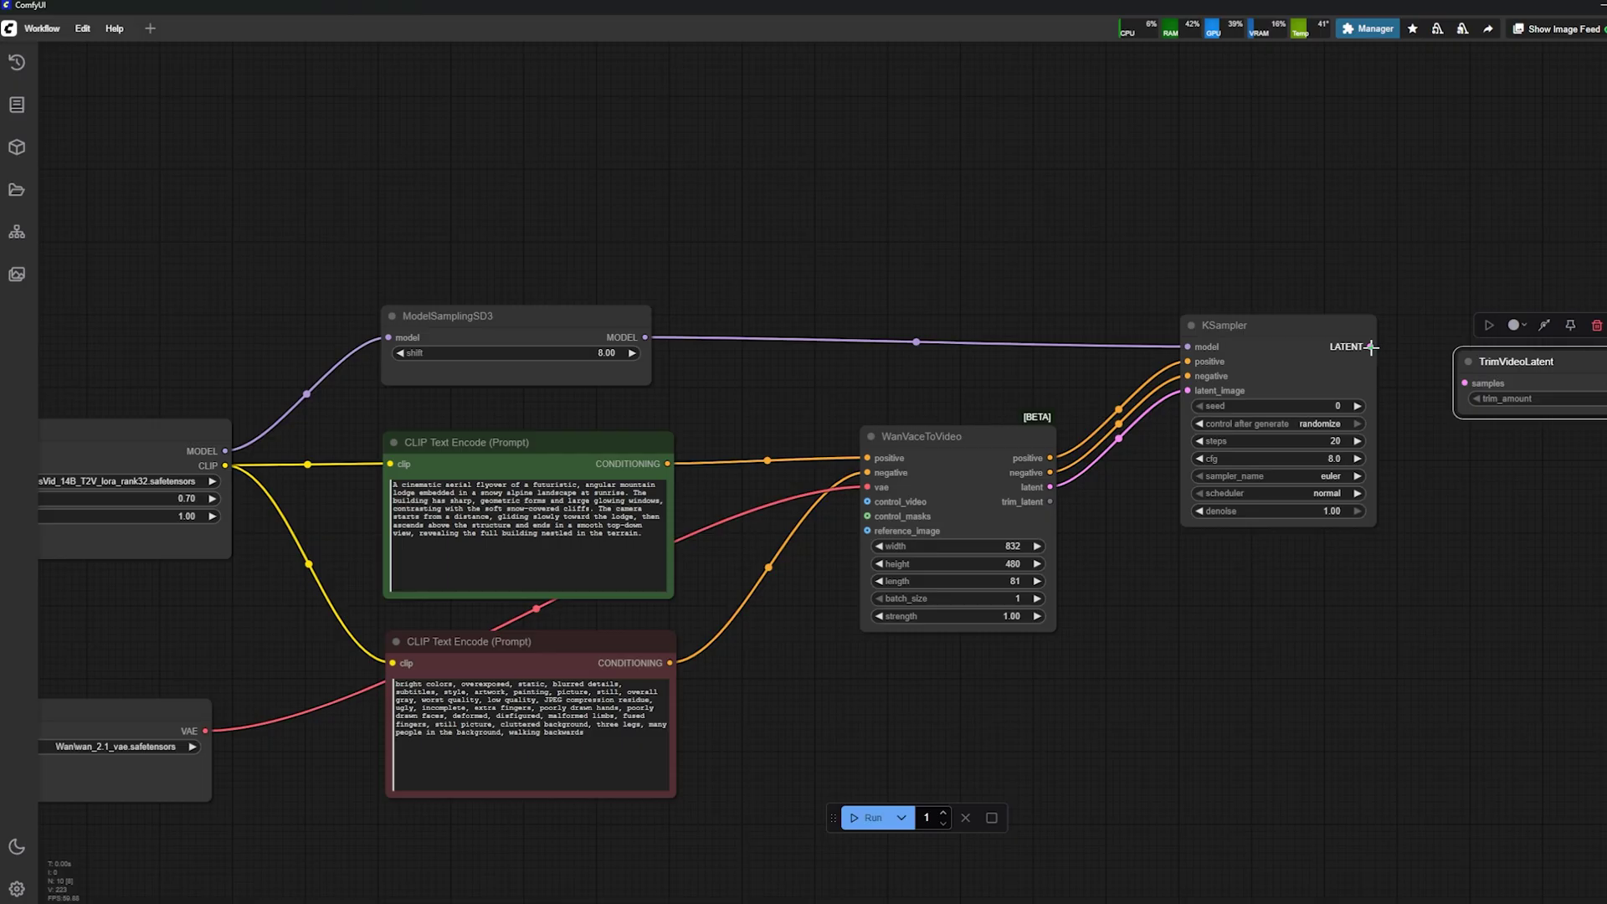
pyautogui.moveTo(1370, 347); pyautogui.dragTo(1467, 382)
pyautogui.moveTo(1522, 361); pyautogui.dragTo(1529, 314)
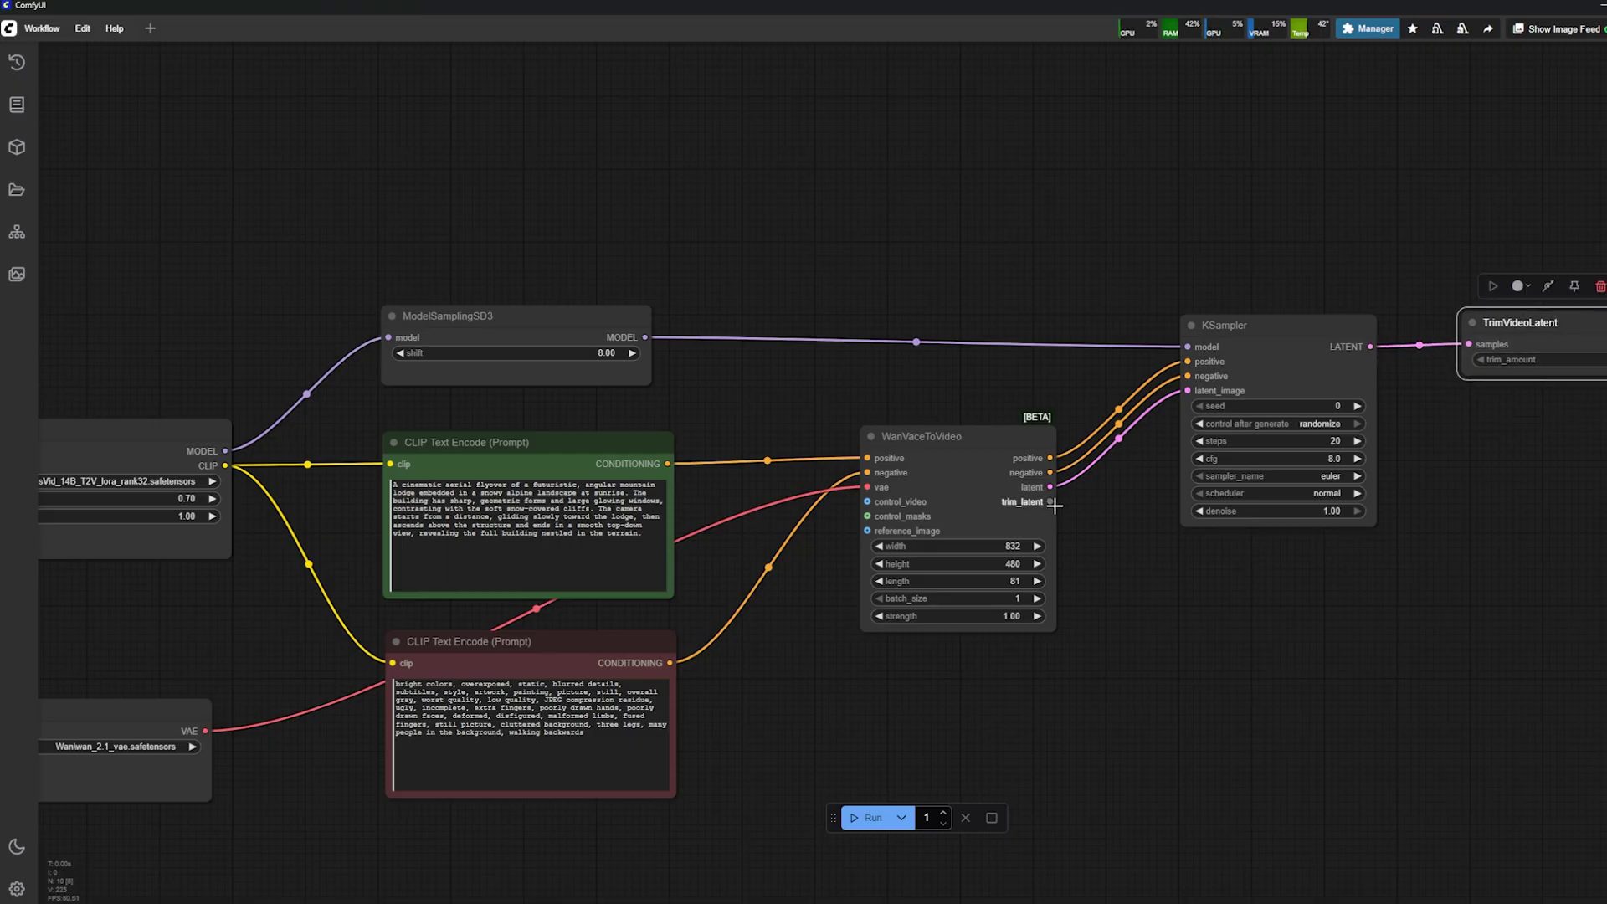
pyautogui.scroll(4, 1055, 506)
pyautogui.moveTo(824, 523); pyautogui.dragTo(1494, 290)
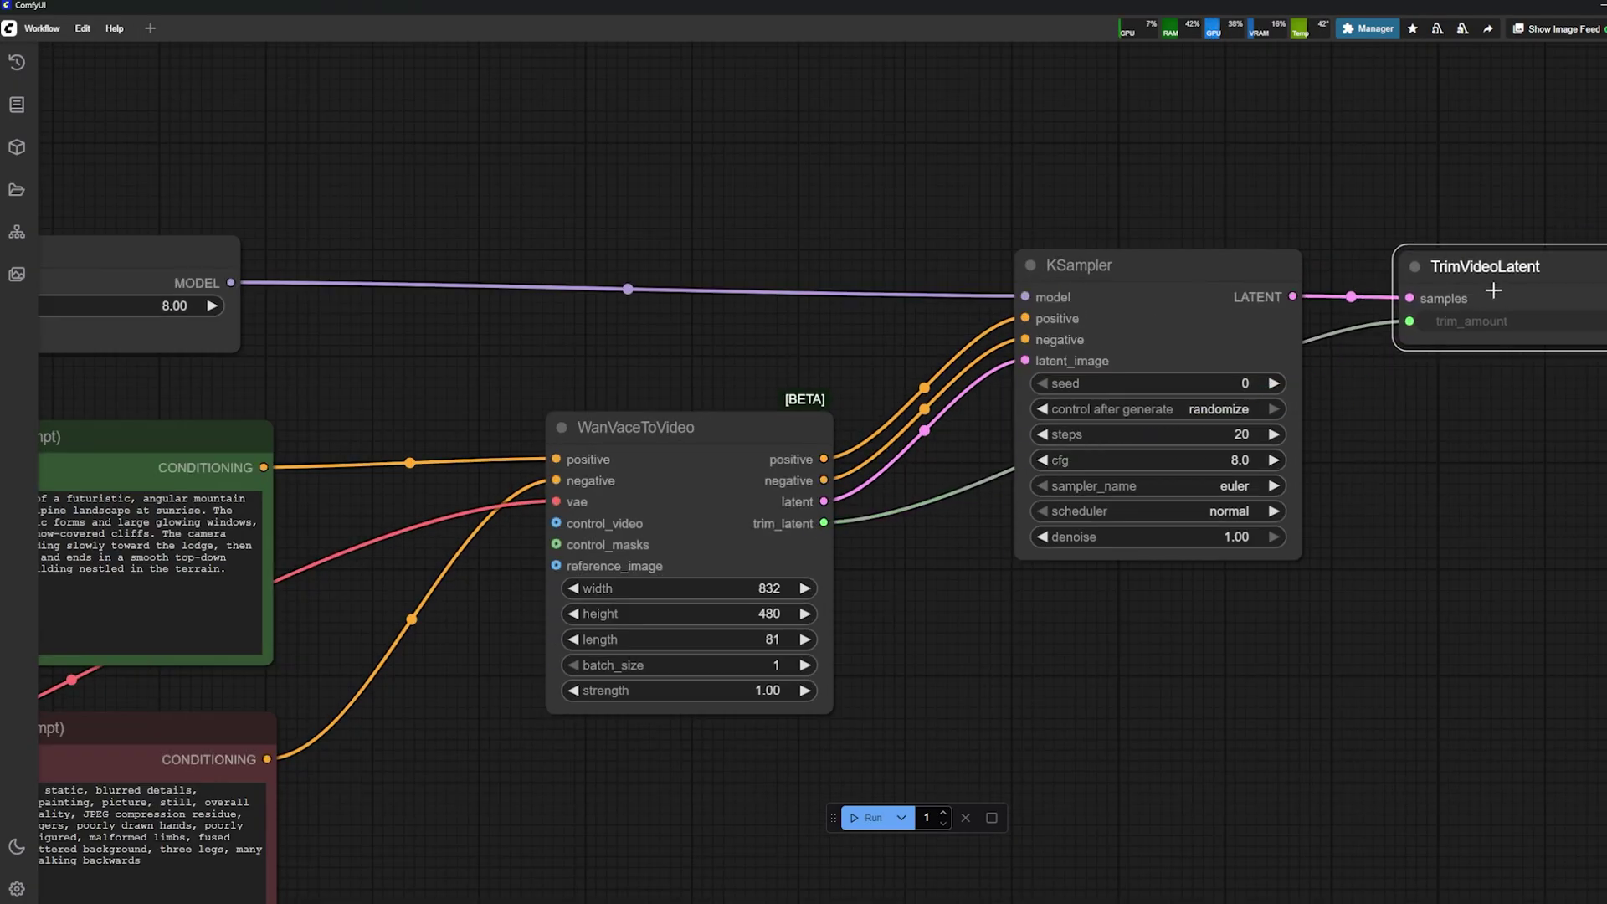
pyautogui.scroll(-3, 944, 503)
pyautogui.scroll(-2, 1070, 435)
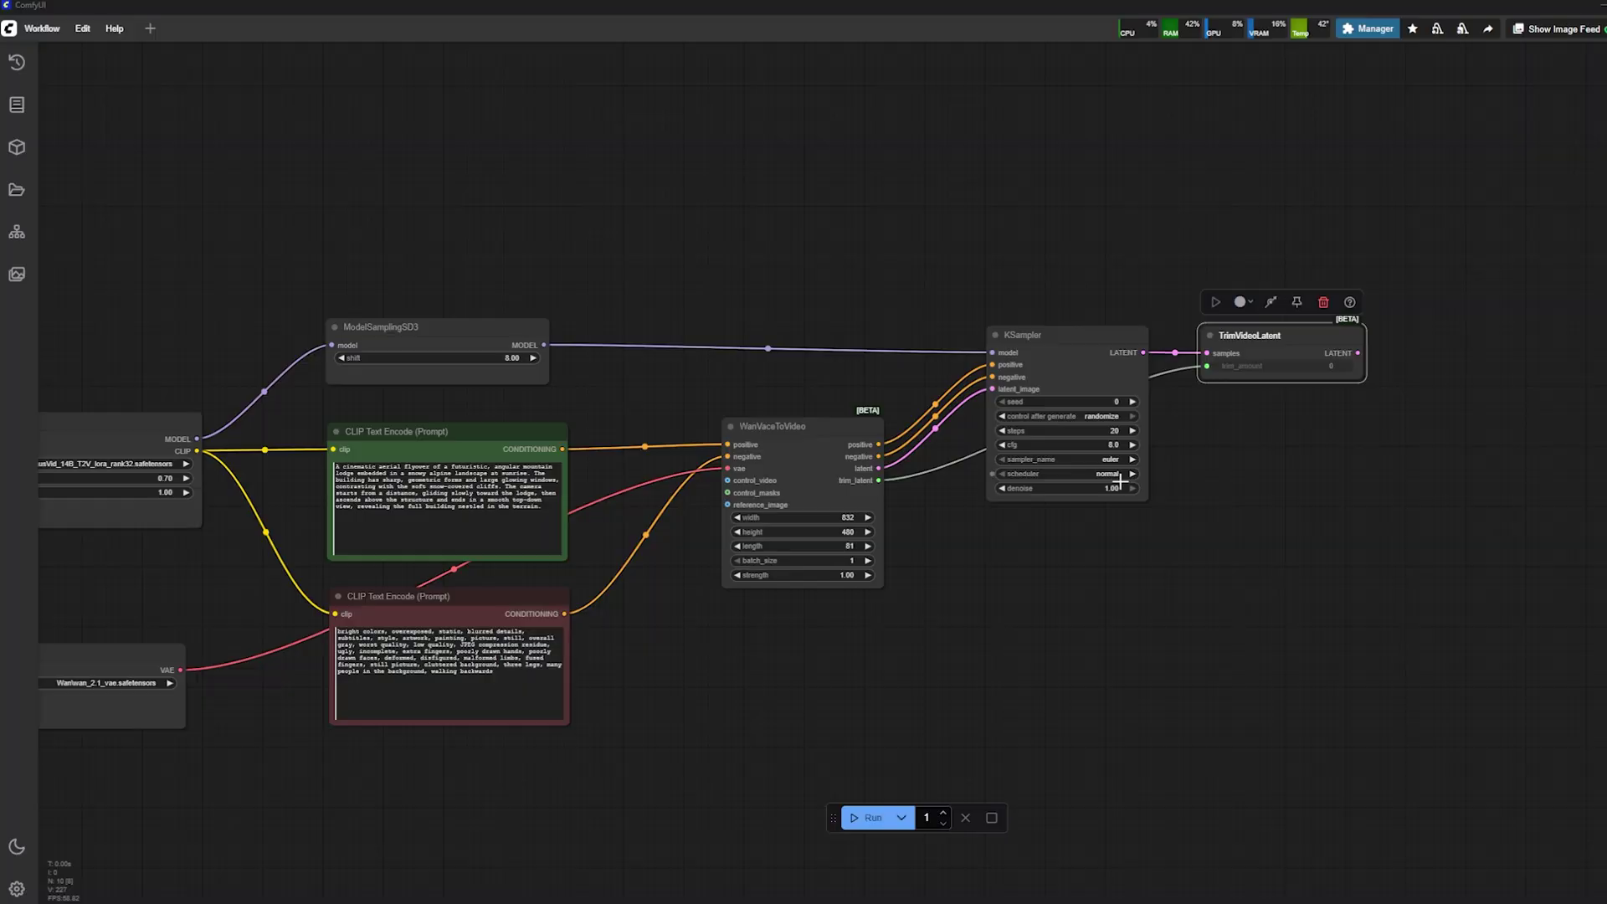
# Add a Video Combine node on the right side of the graph.
pyautogui.scroll(2, 1373, 360)
pyautogui.doubleClick(1580, 412)
pyautogui.write('video')
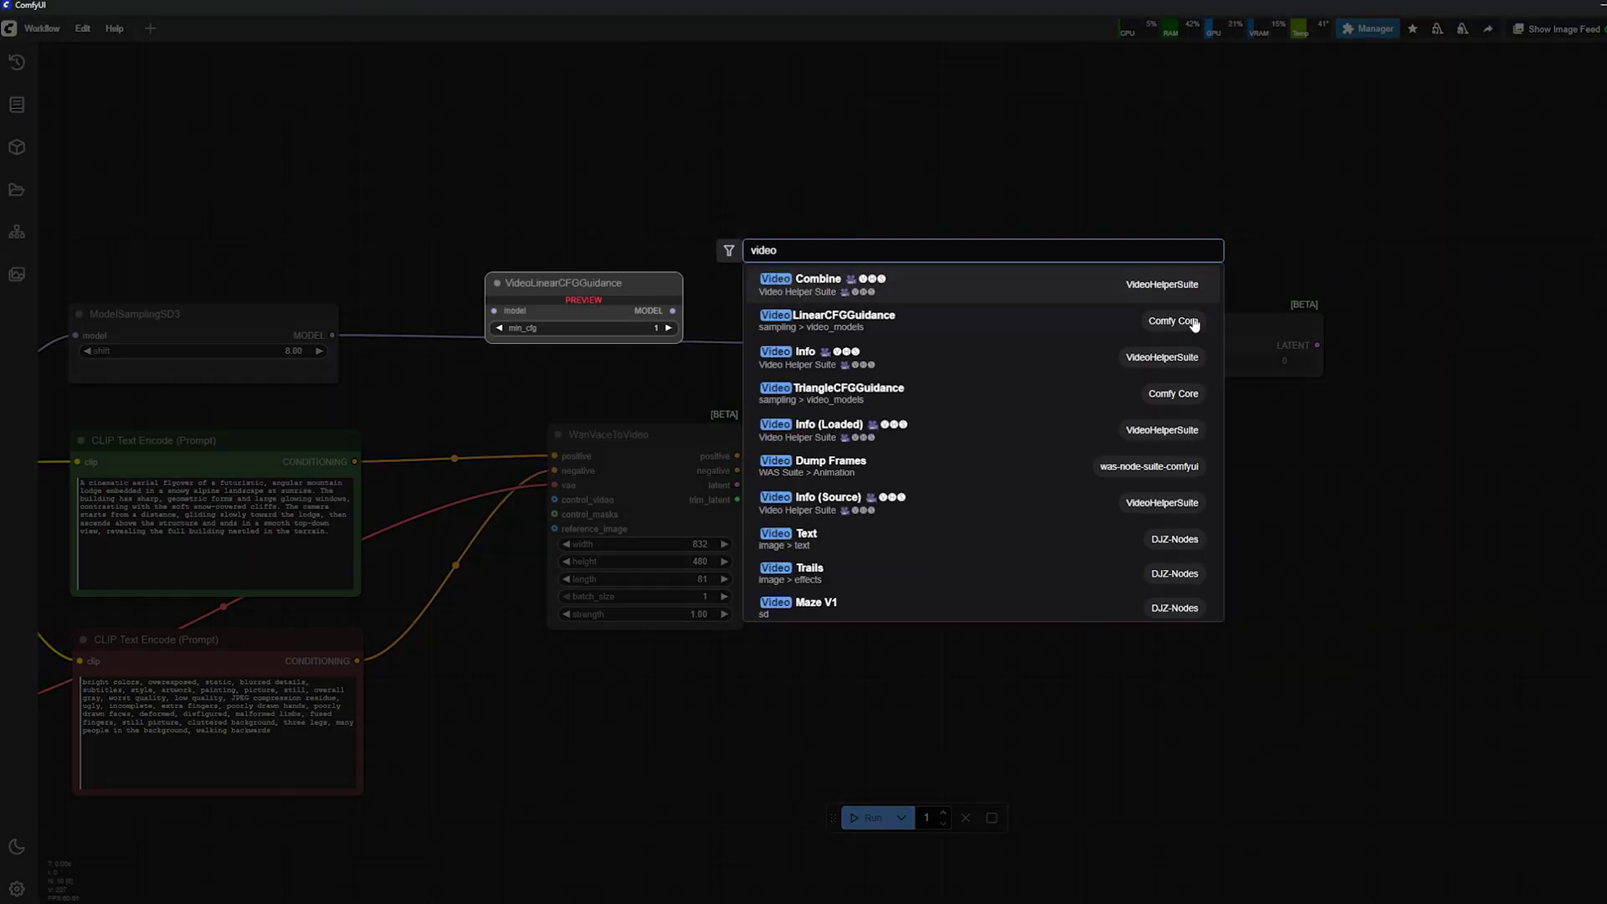
pyautogui.click(1189, 284)
pyautogui.moveTo(1599, 350); pyautogui.dragTo(1078, 339)
pyautogui.moveTo(1295, 516); pyautogui.dragTo(1603, 666)
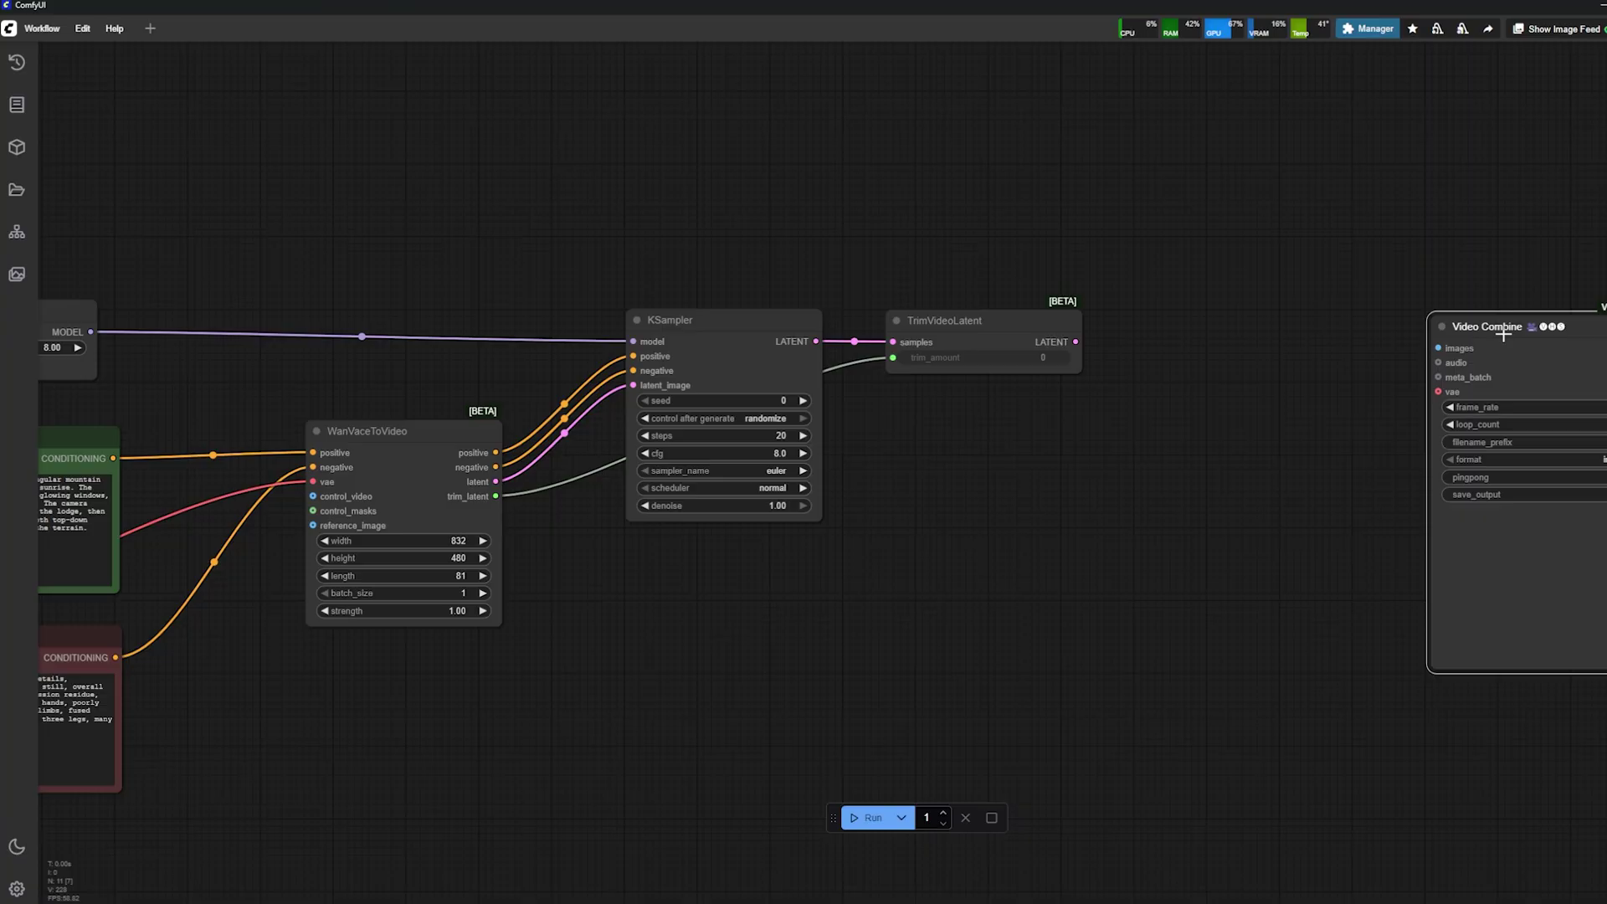
# Add a VAE Decode node next to TrimVideoLatent.
pyautogui.doubleClick(1242, 400)
pyautogui.write('vae')
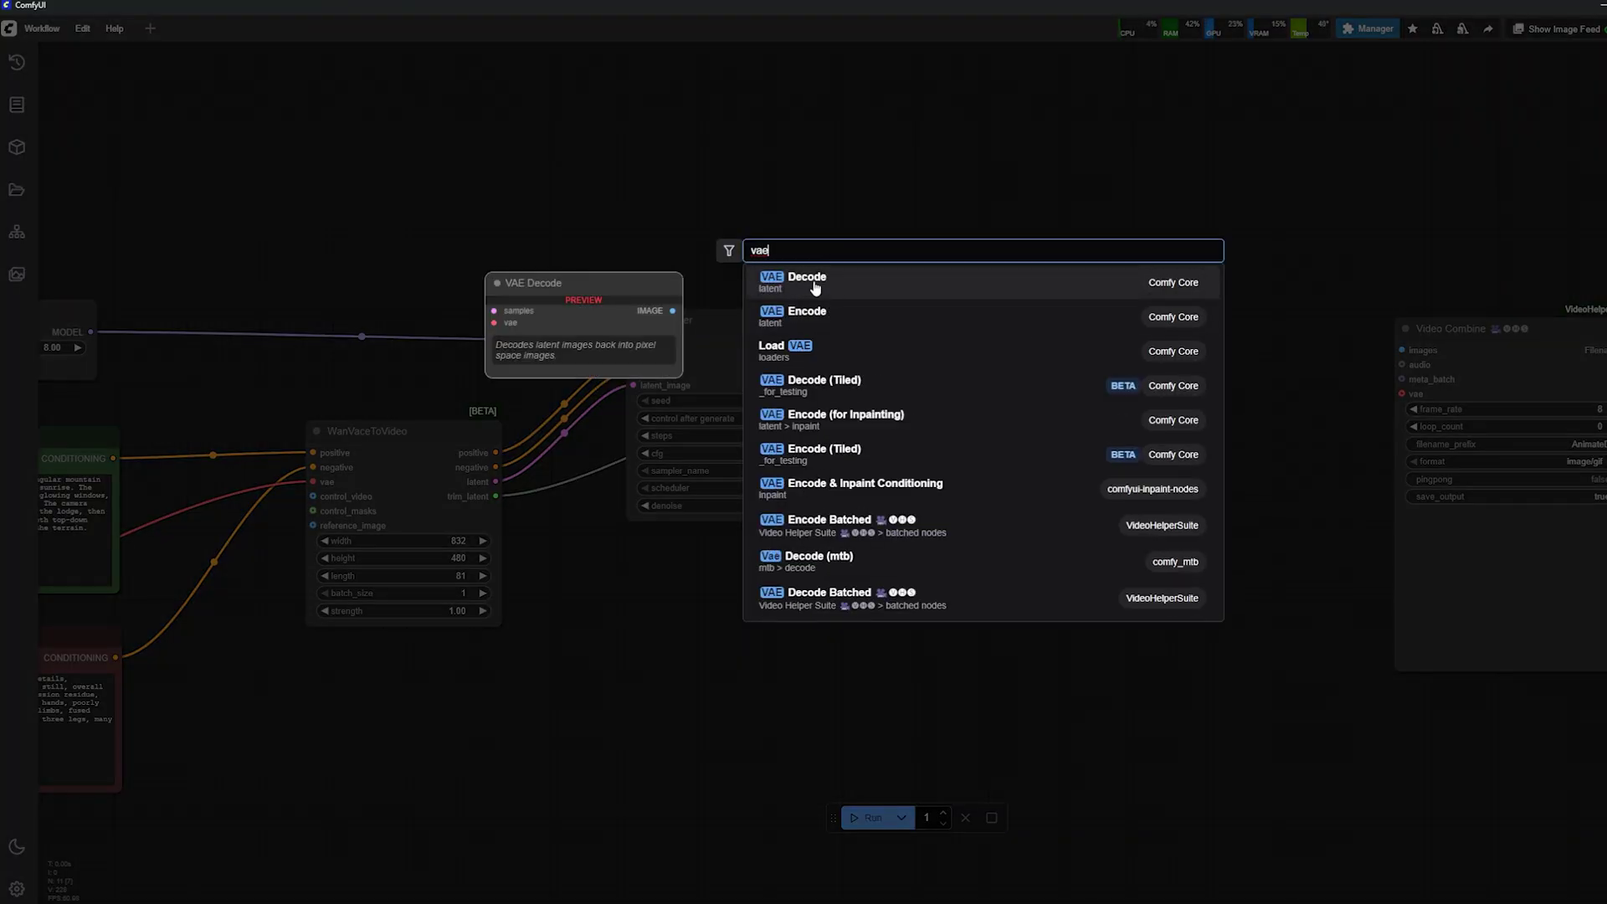
pyautogui.click(771, 285)
pyautogui.moveTo(1262, 362); pyautogui.dragTo(1192, 336)
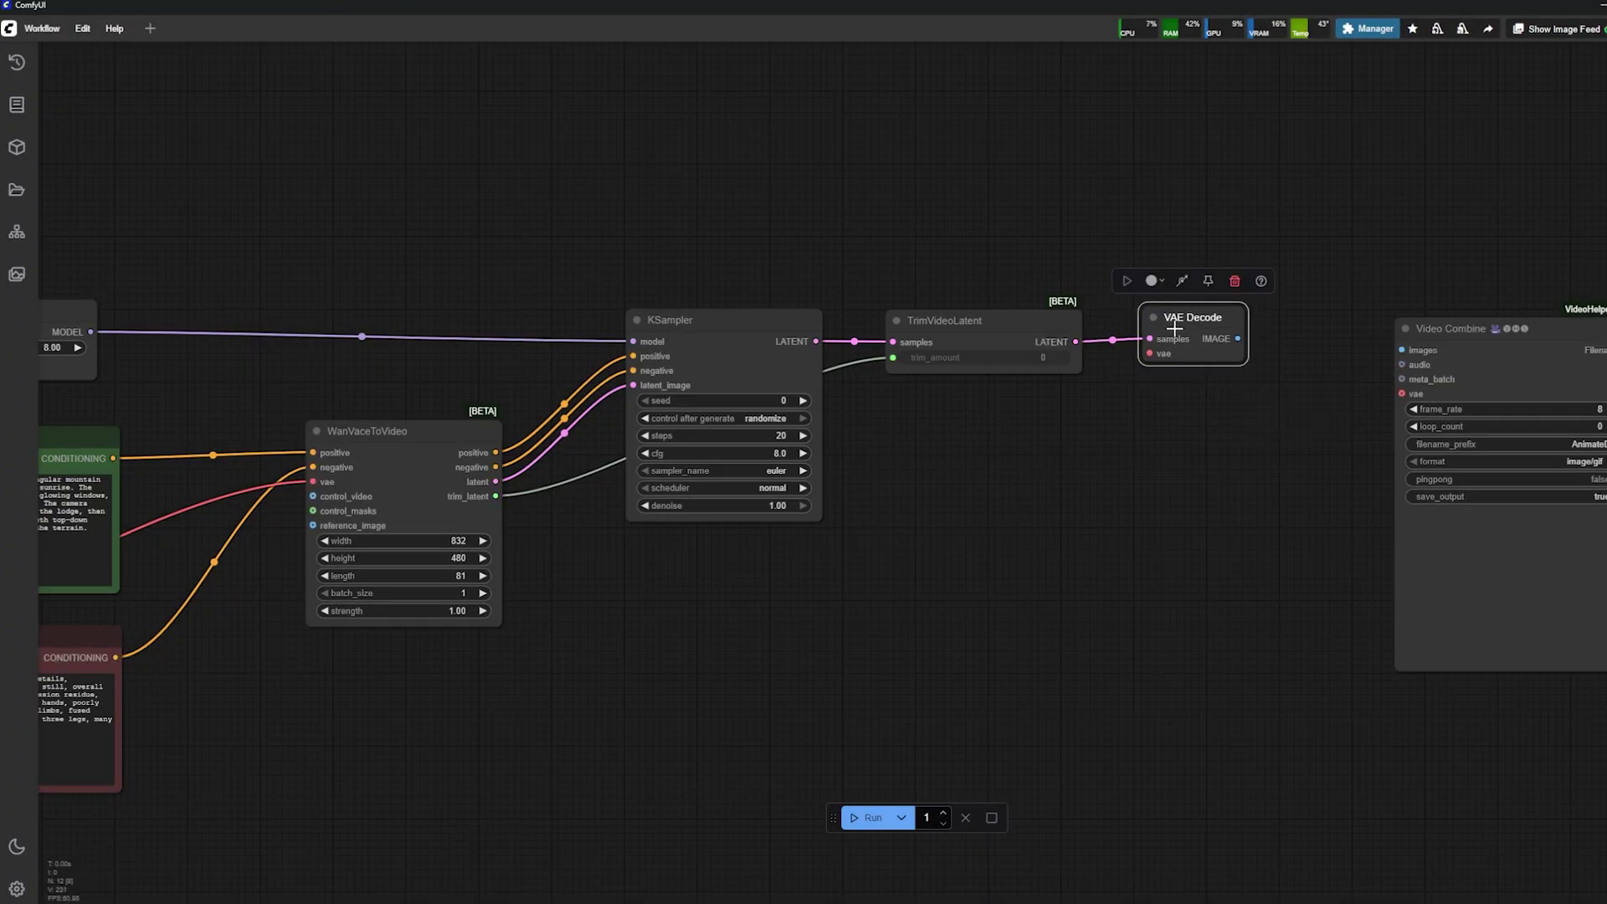
pyautogui.scroll(-8, 1175, 329)
pyautogui.scroll(6, 399, 599)
# Connect Load VAE to VAE Decode's vae and VAE Decode's IMAGE to Video Combine's images.
pyautogui.moveTo(461, 566); pyautogui.dragTo(949, 628)
pyautogui.scroll(-3, 726, 644)
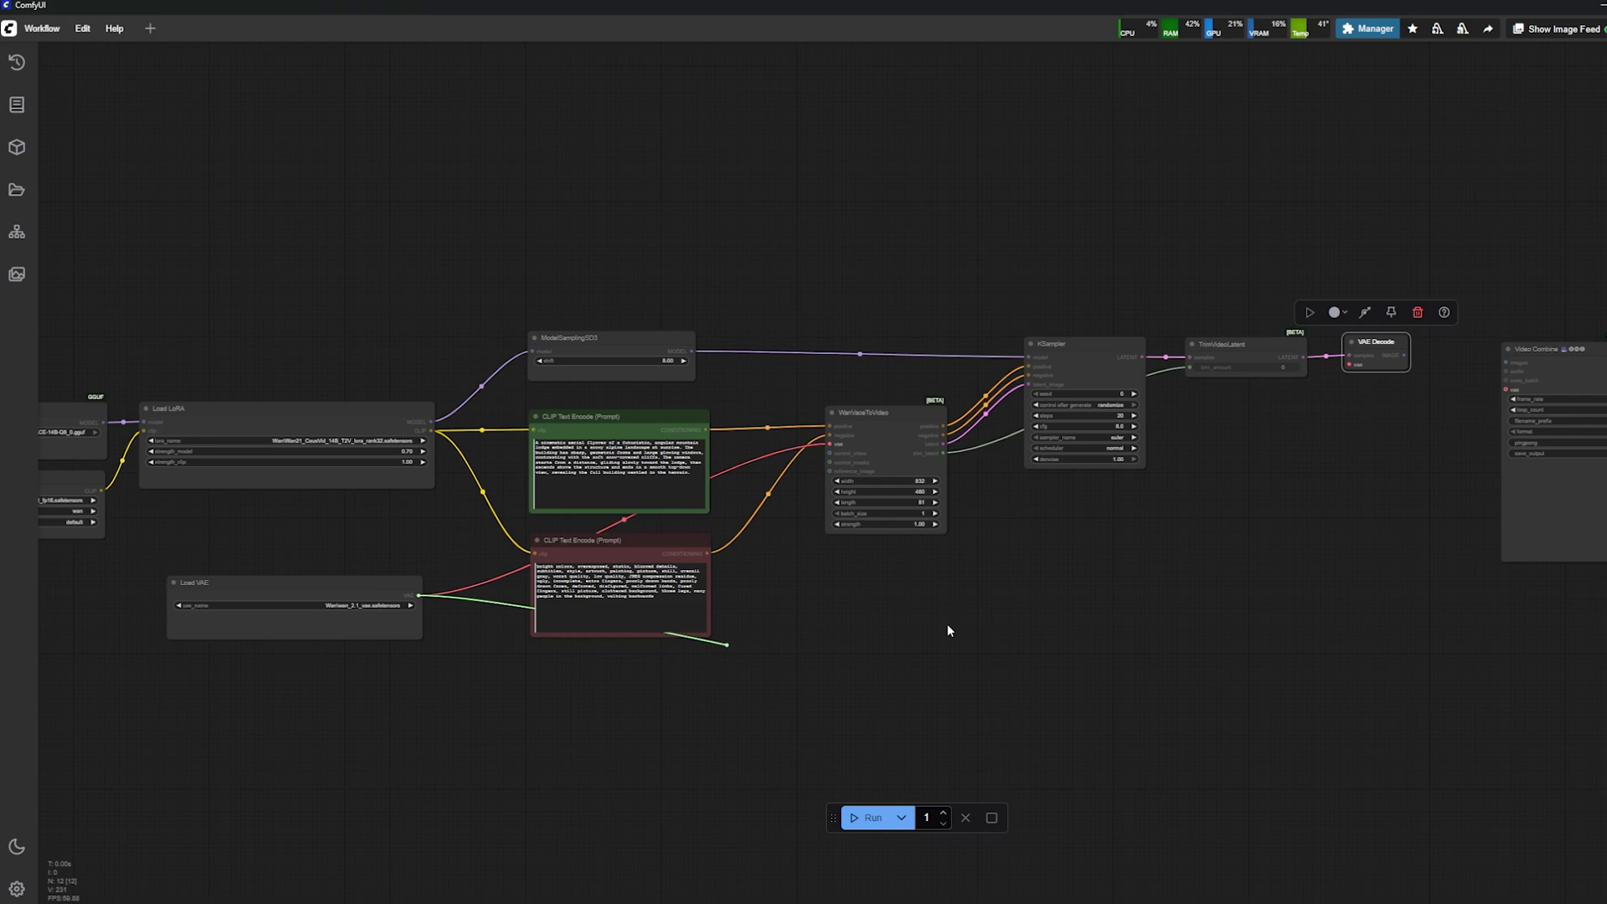
pyautogui.moveTo(1338, 367); pyautogui.dragTo(1340, 366)
pyautogui.scroll(4, 1536, 344)
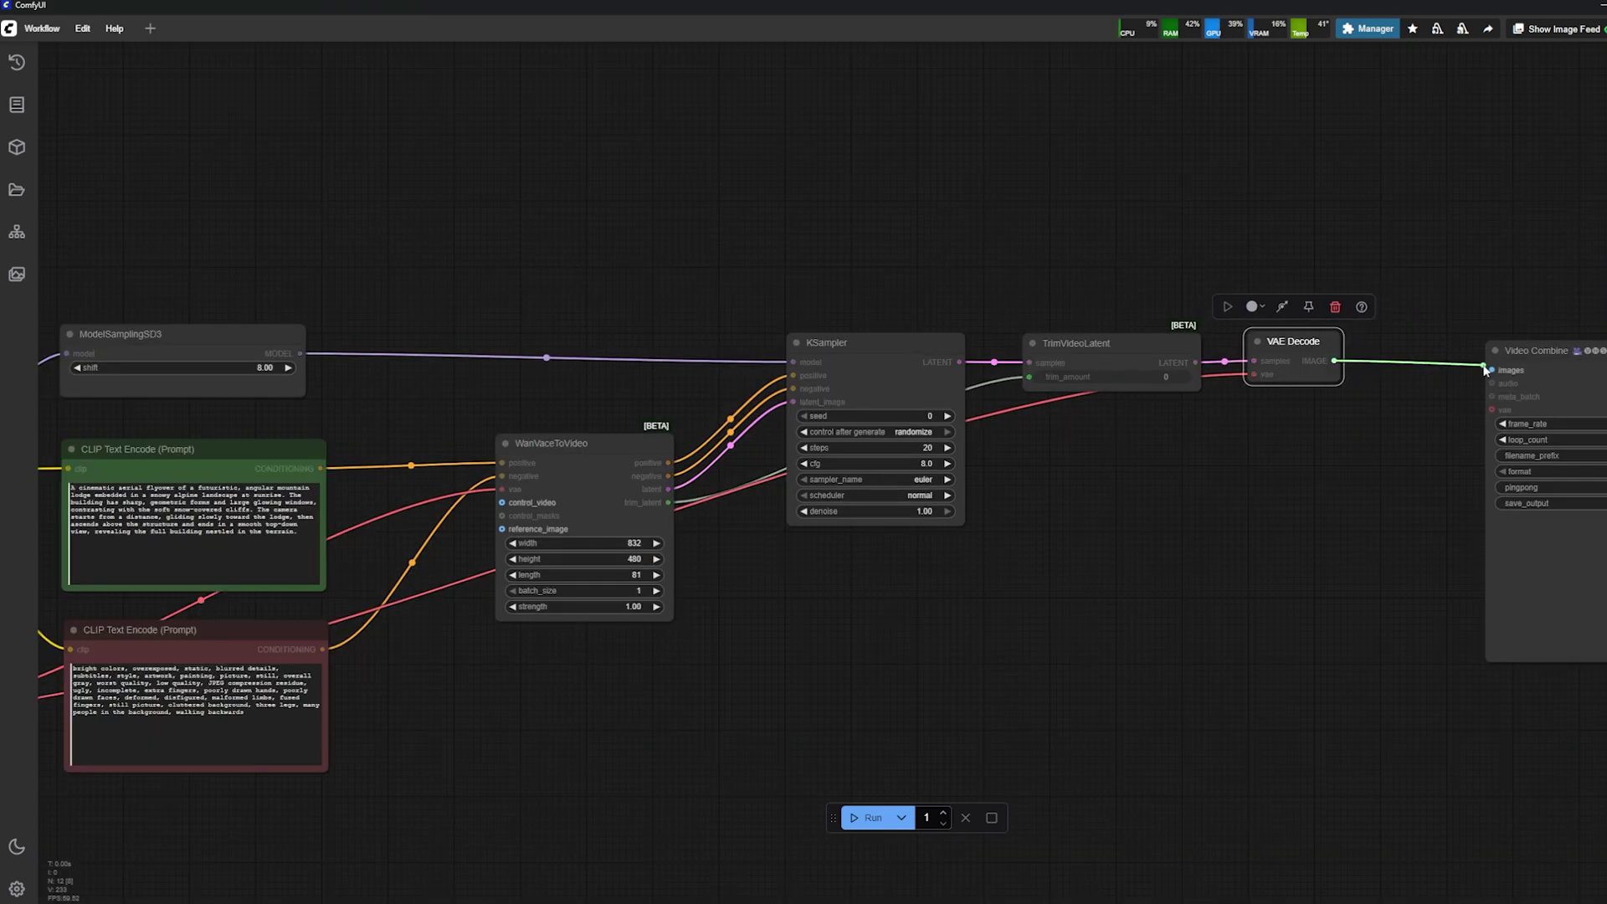
pyautogui.moveTo(1484, 368); pyautogui.dragTo(1487, 369)
pyautogui.moveTo(1576, 360); pyautogui.dragTo(1497, 353)
pyautogui.scroll(-5, 1493, 376)
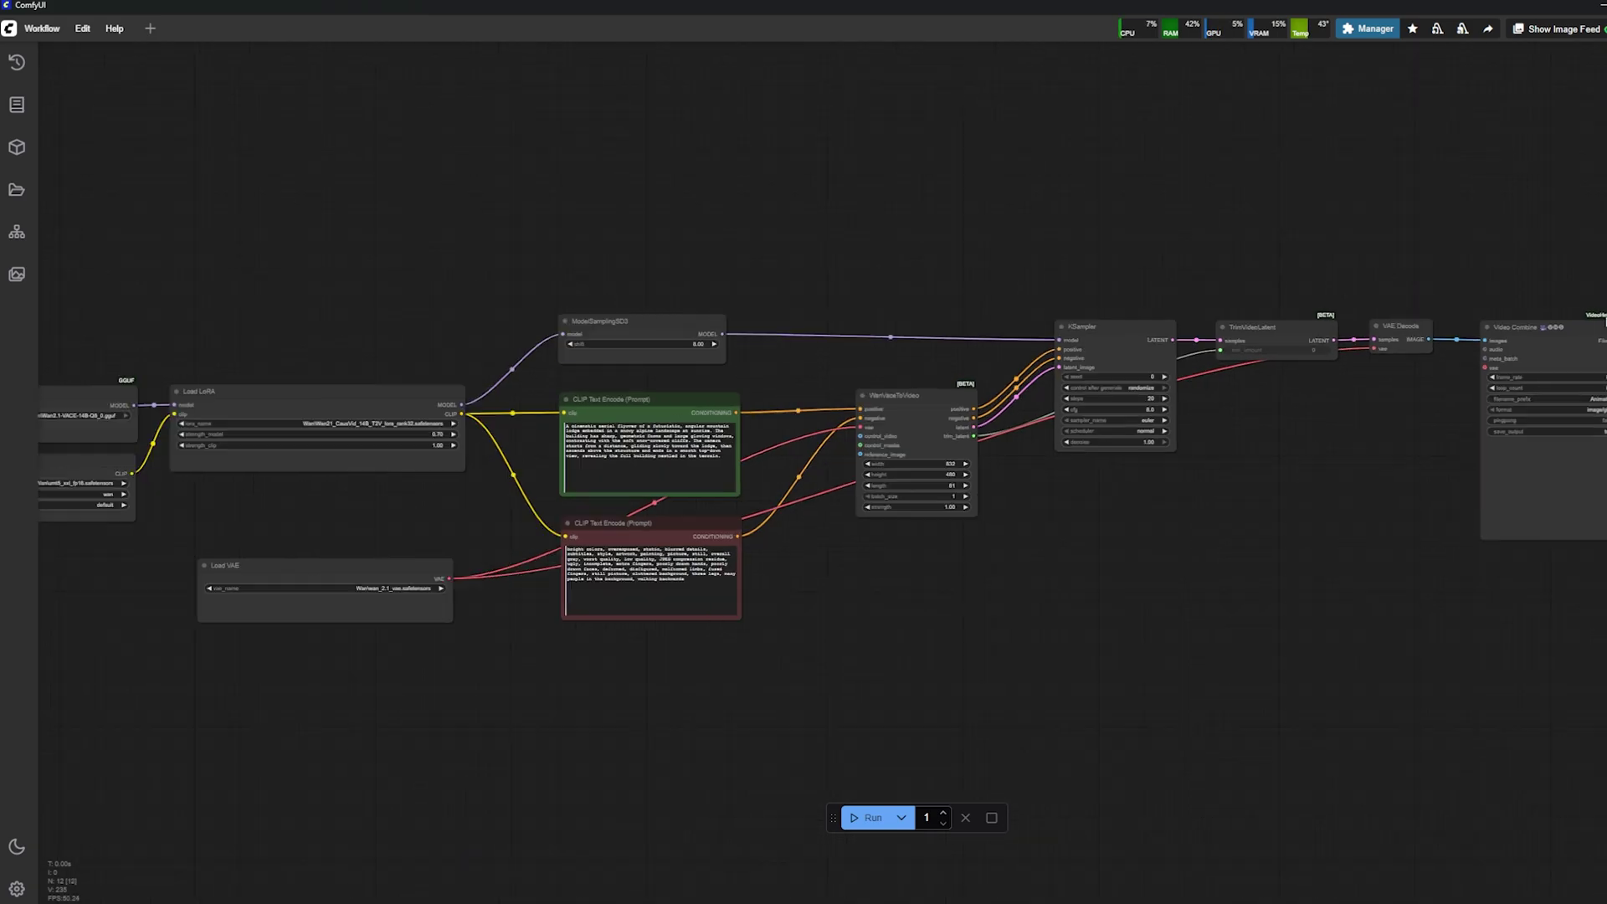
pyautogui.scroll(2, 574, 179)
pyautogui.scroll(-2, 679, 251)
pyautogui.scroll(2, 730, 496)
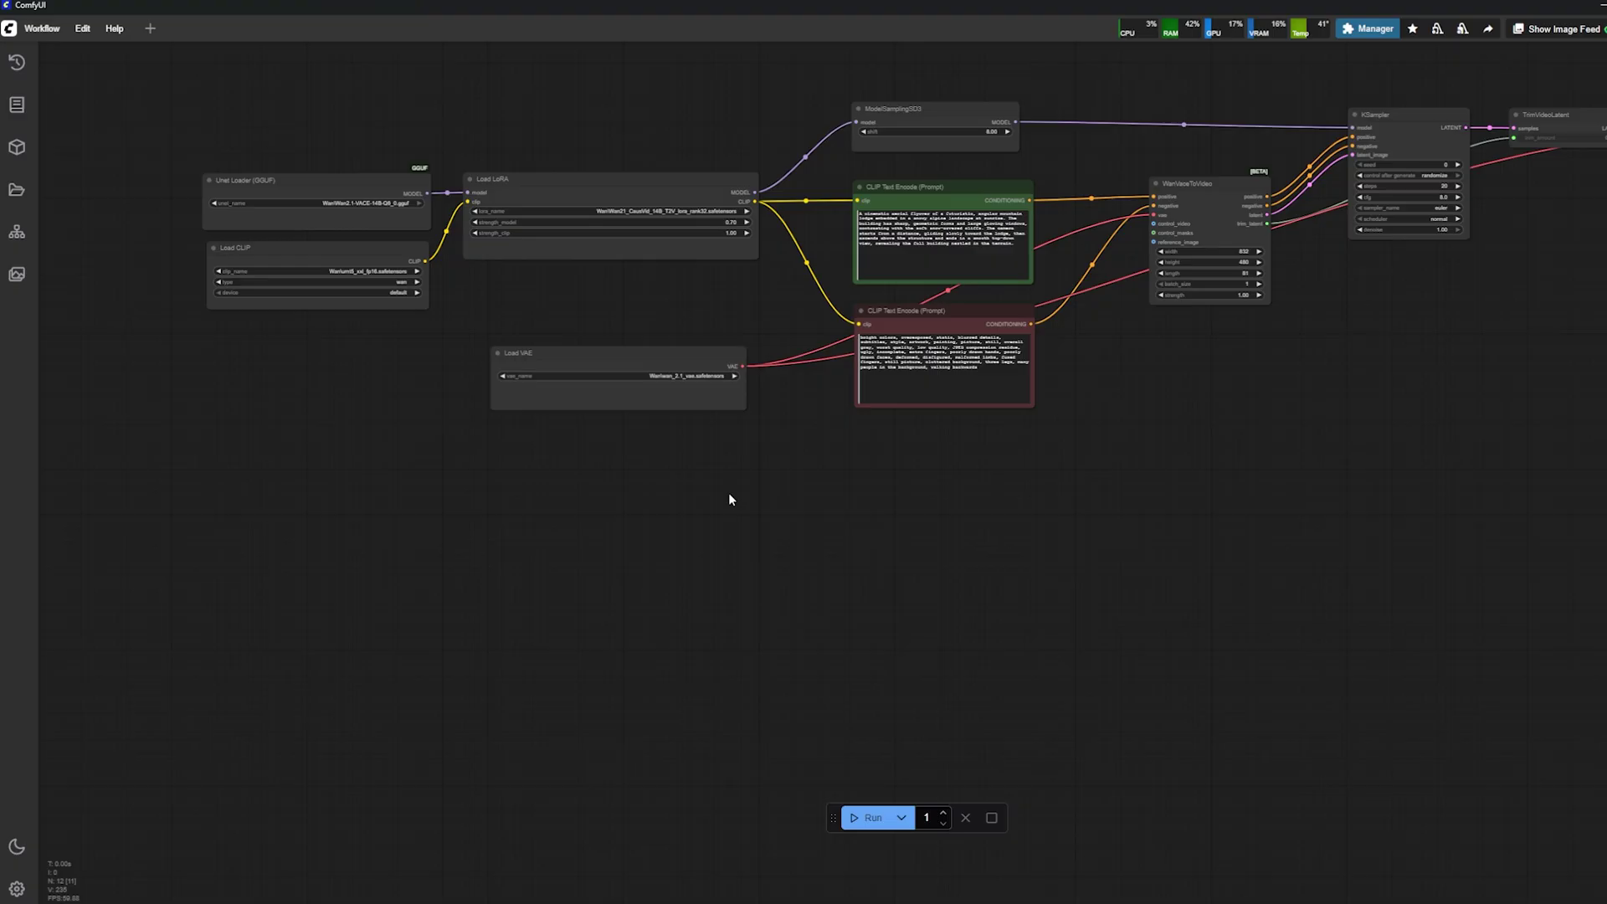
pyautogui.scroll(5, 1021, 315)
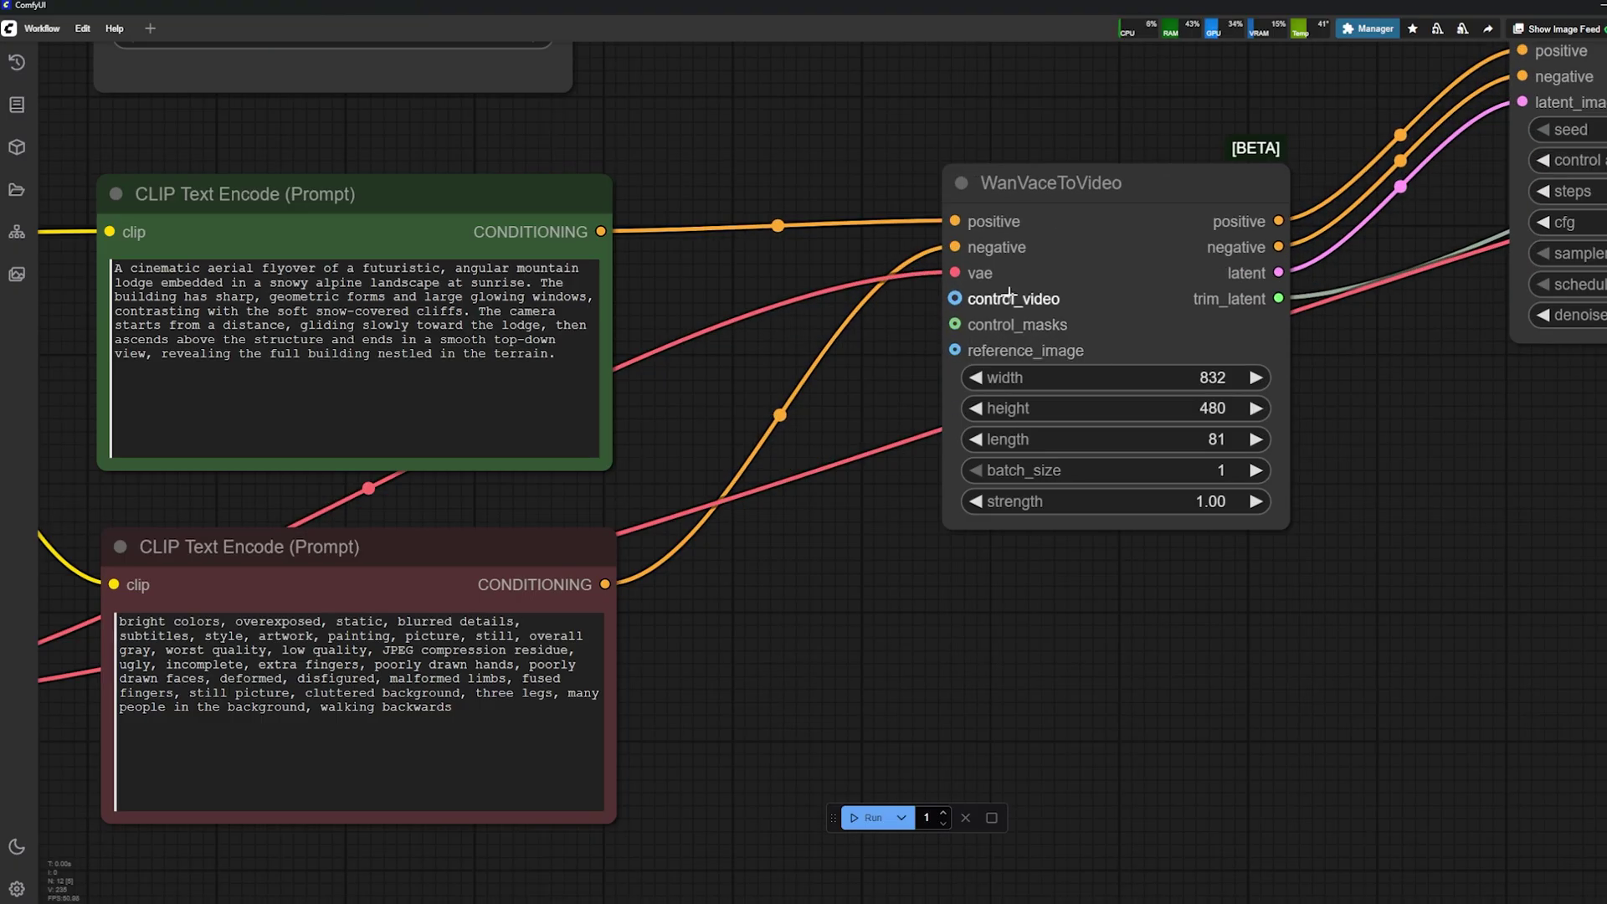
# Add a Load Image node under Load VAE and load Areal_00101_.png into it.
pyautogui.scroll(-5, 1009, 293)
pyautogui.doubleClick(644, 586)
pyautogui.write('load')
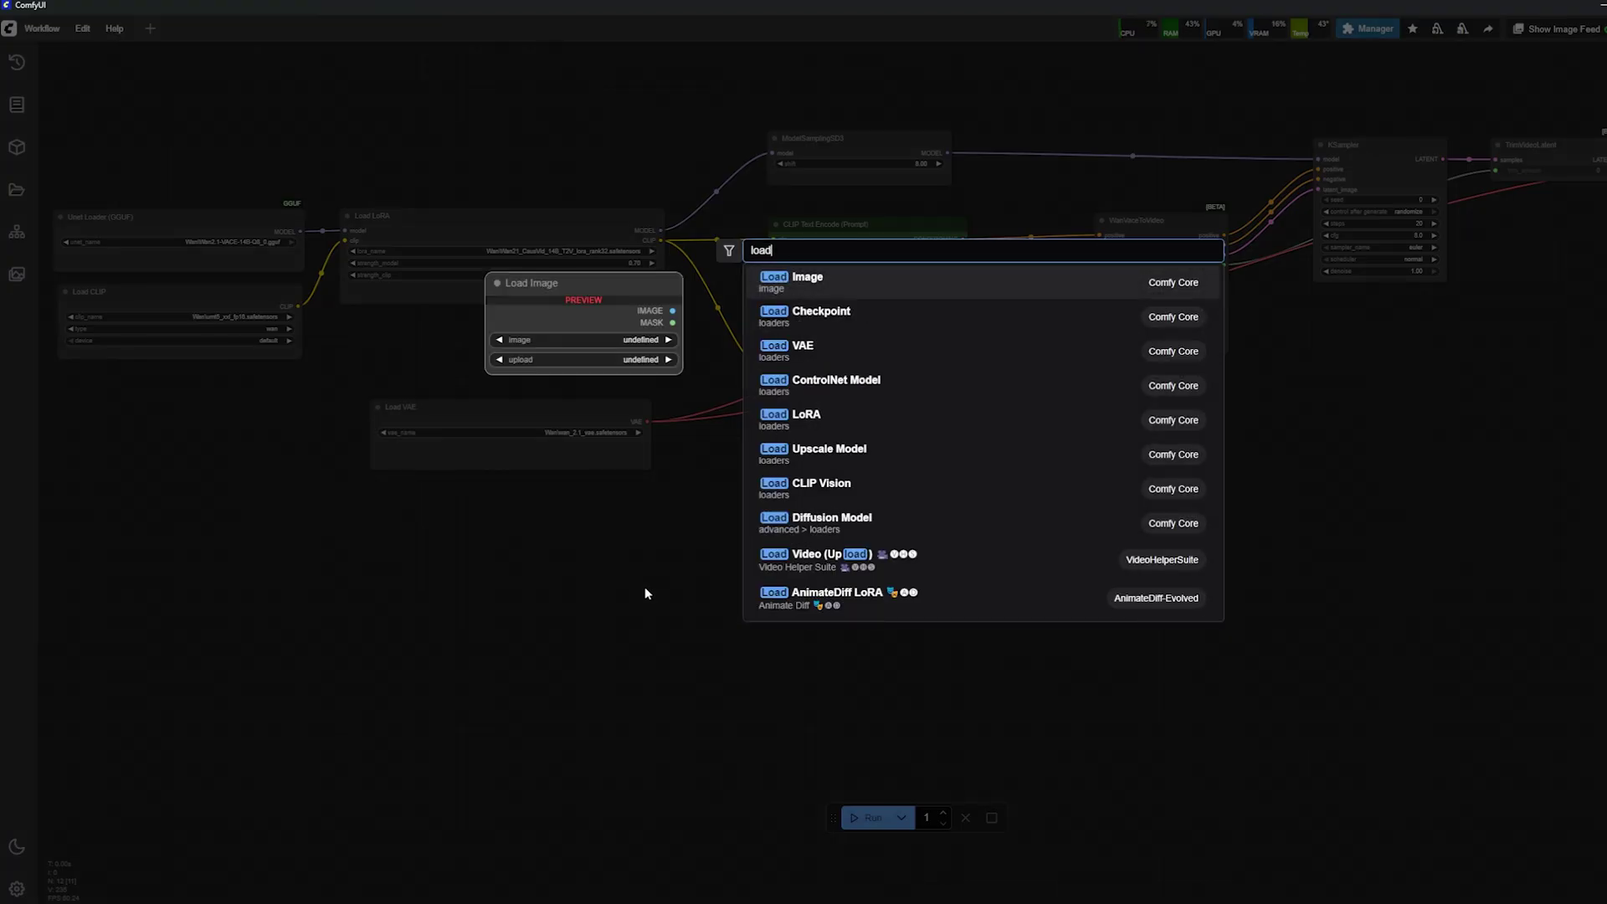
pyautogui.click(837, 277)
pyautogui.moveTo(711, 577); pyautogui.dragTo(569, 552)
pyautogui.click(580, 599)
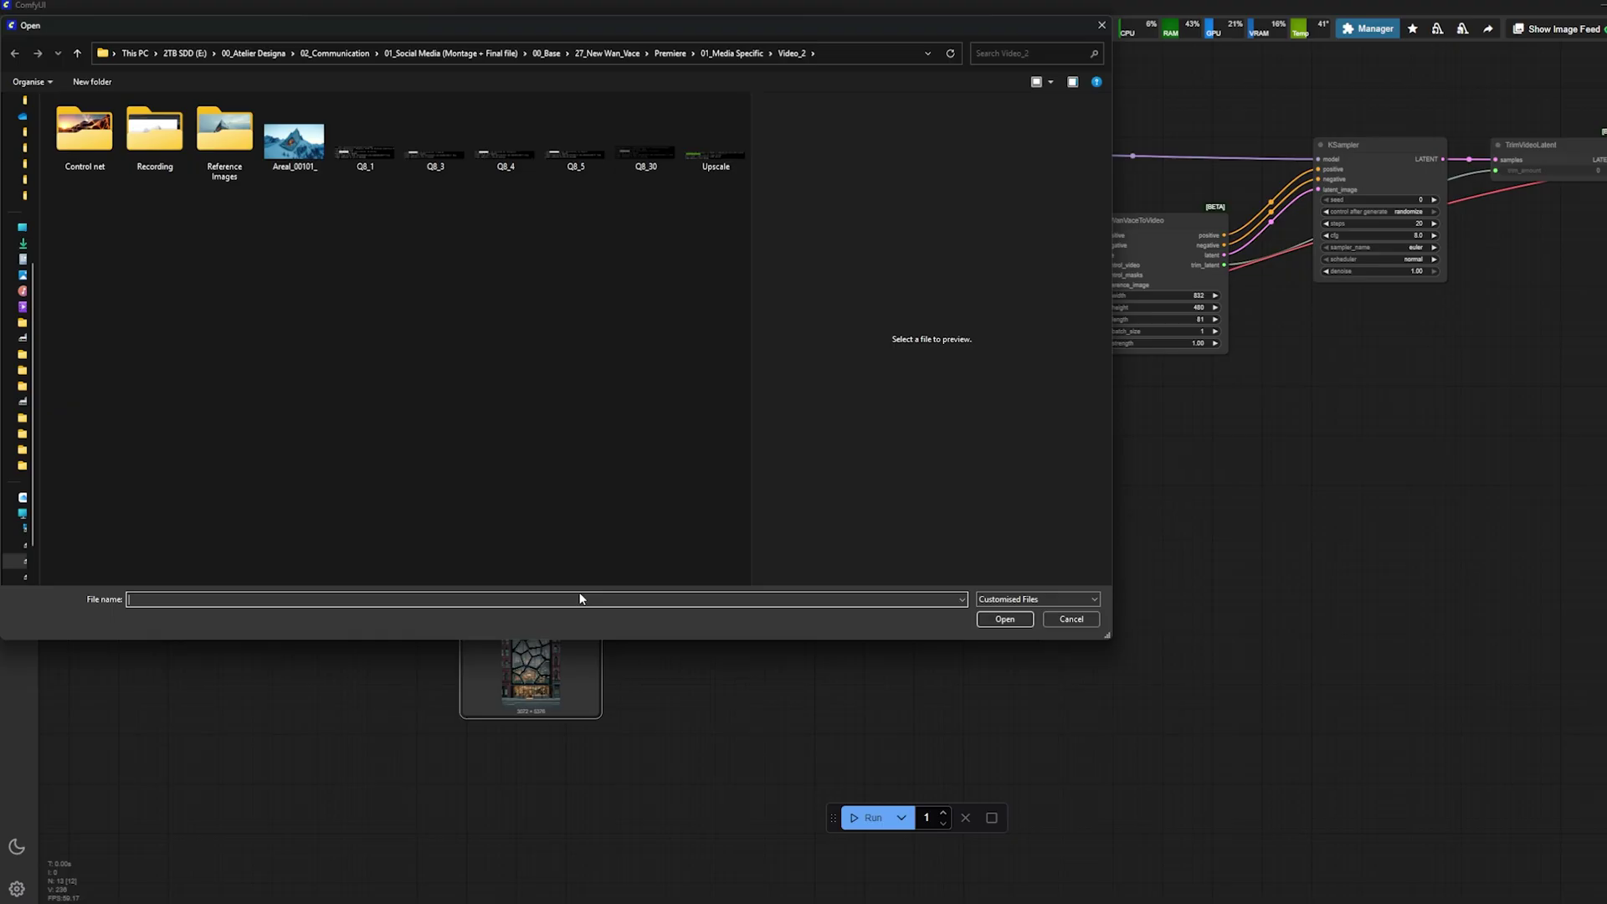
pyautogui.click(302, 155)
pyautogui.click(1004, 619)
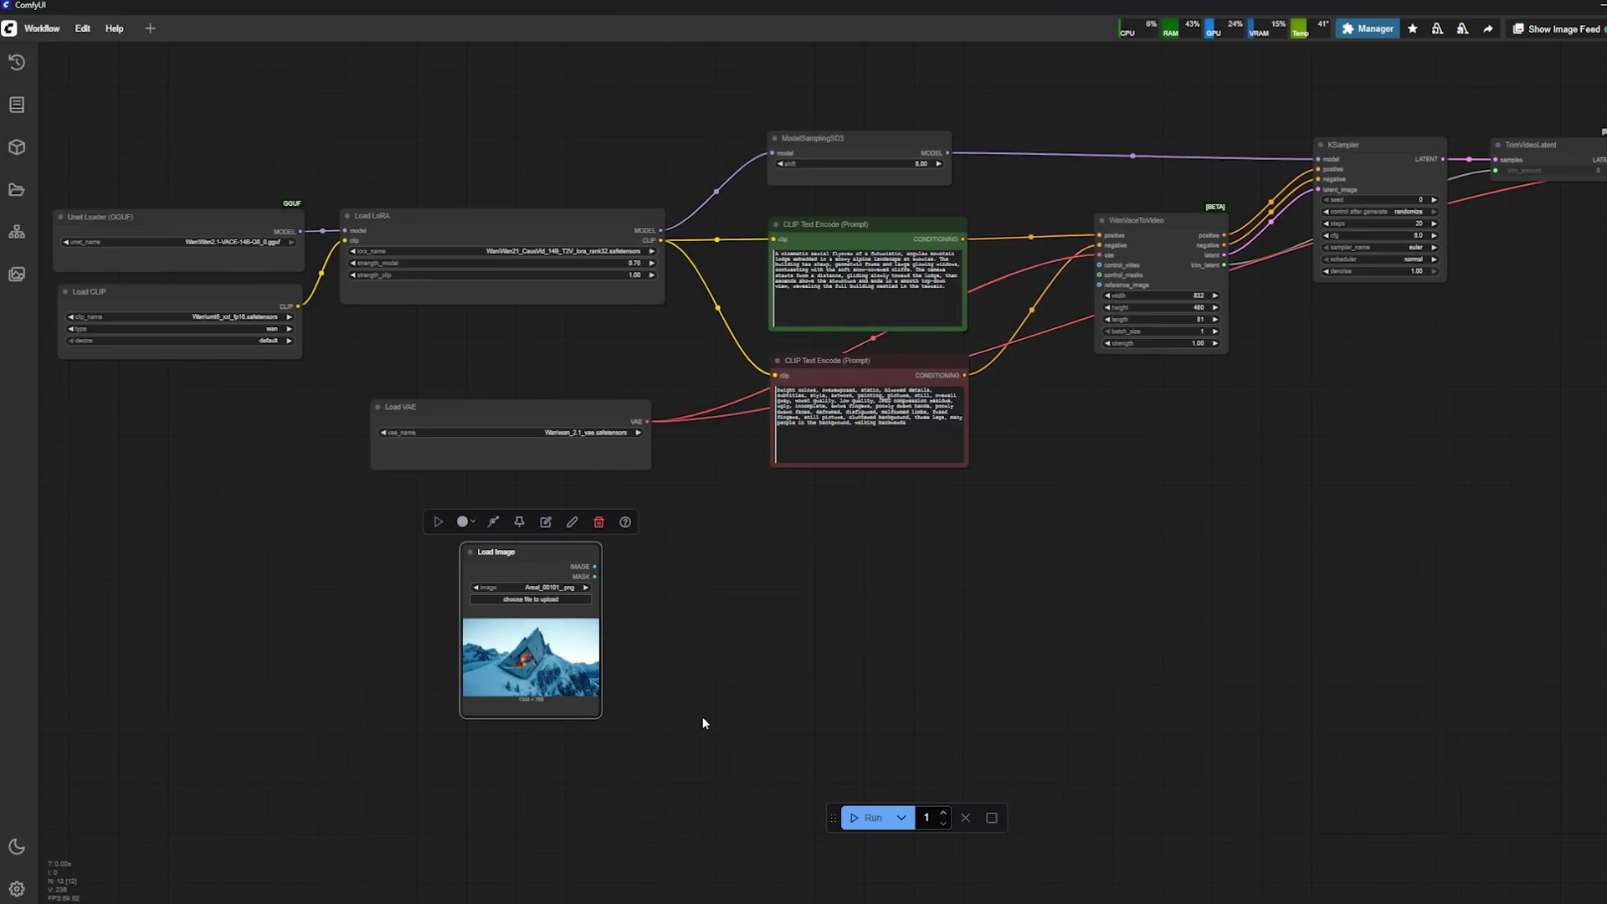
pyautogui.scroll(5, 361, 718)
pyautogui.scroll(-8, 362, 719)
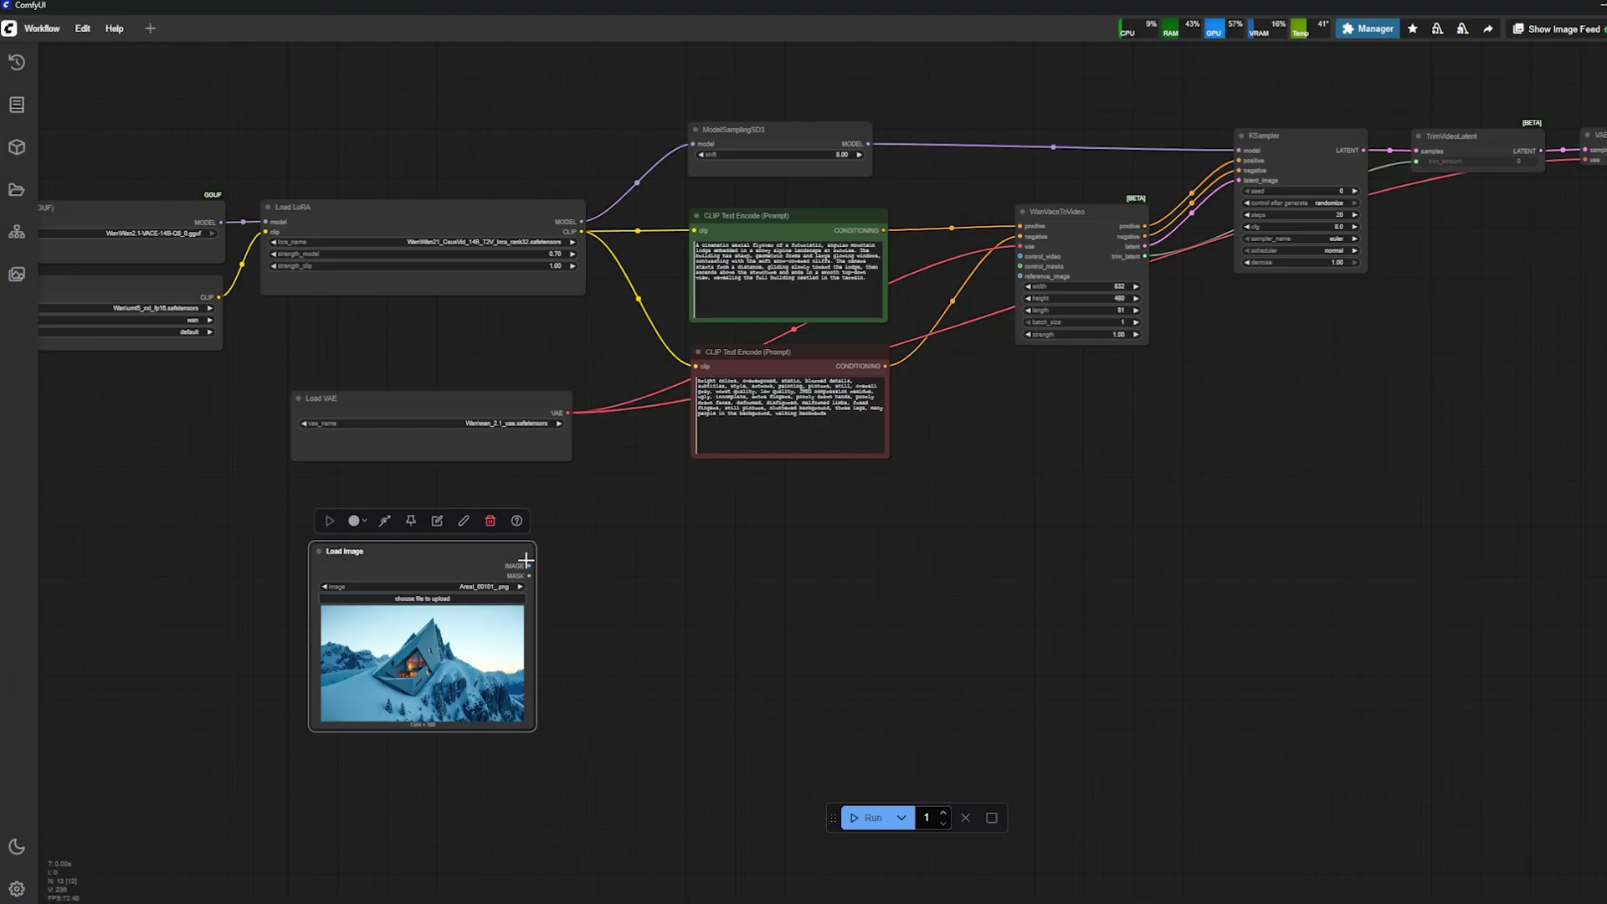
pyautogui.scroll(3, 1017, 282)
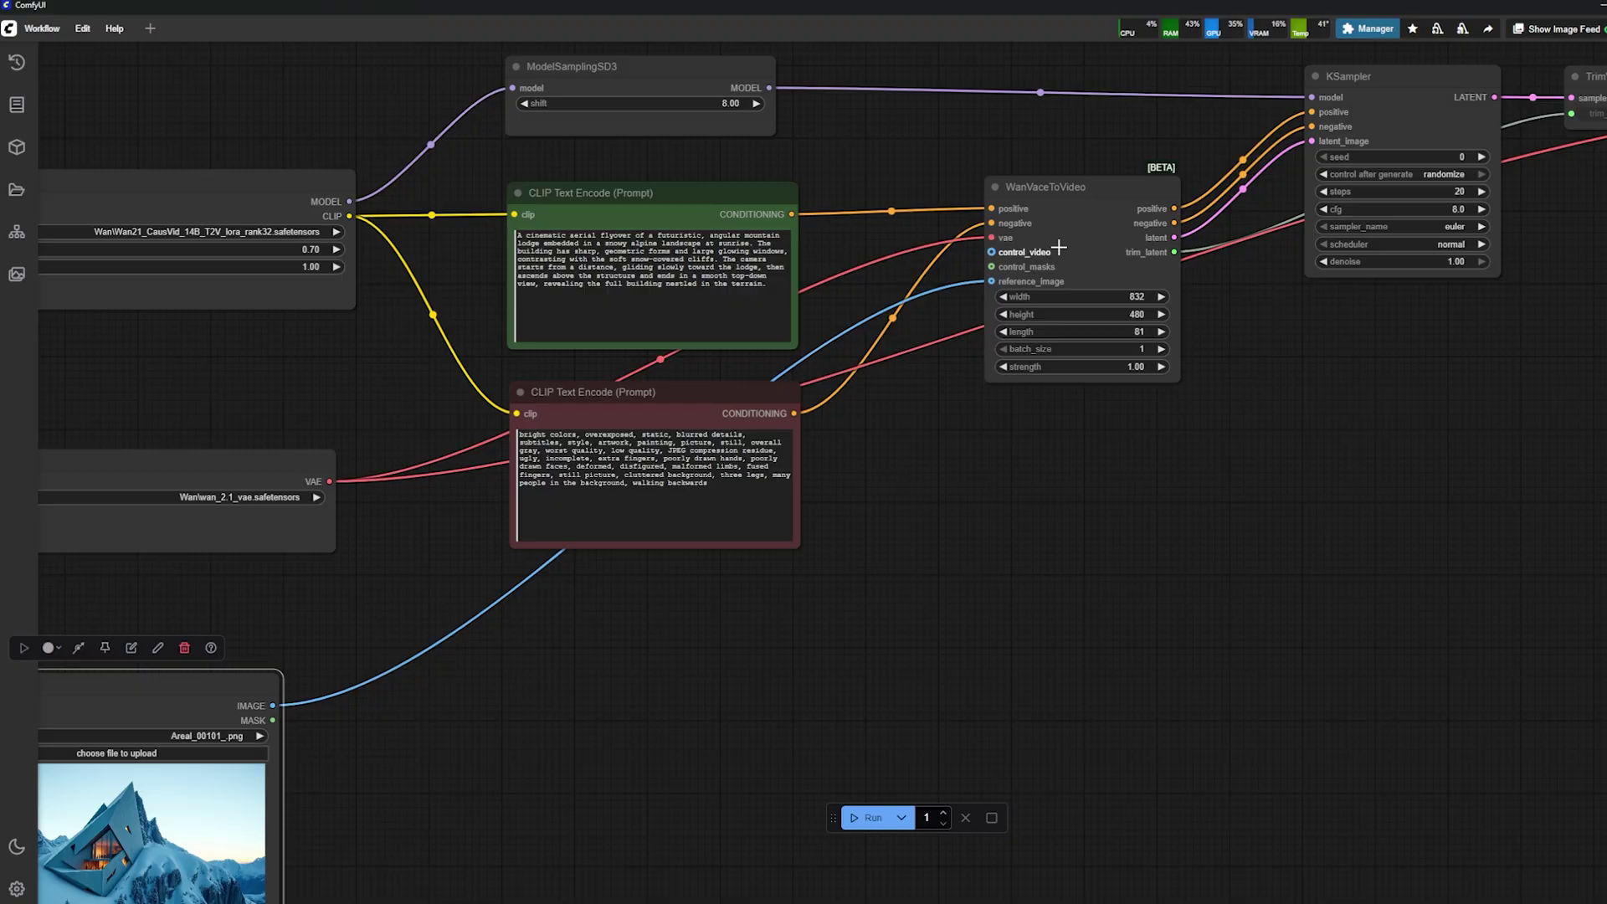
pyautogui.scroll(-4, 1059, 248)
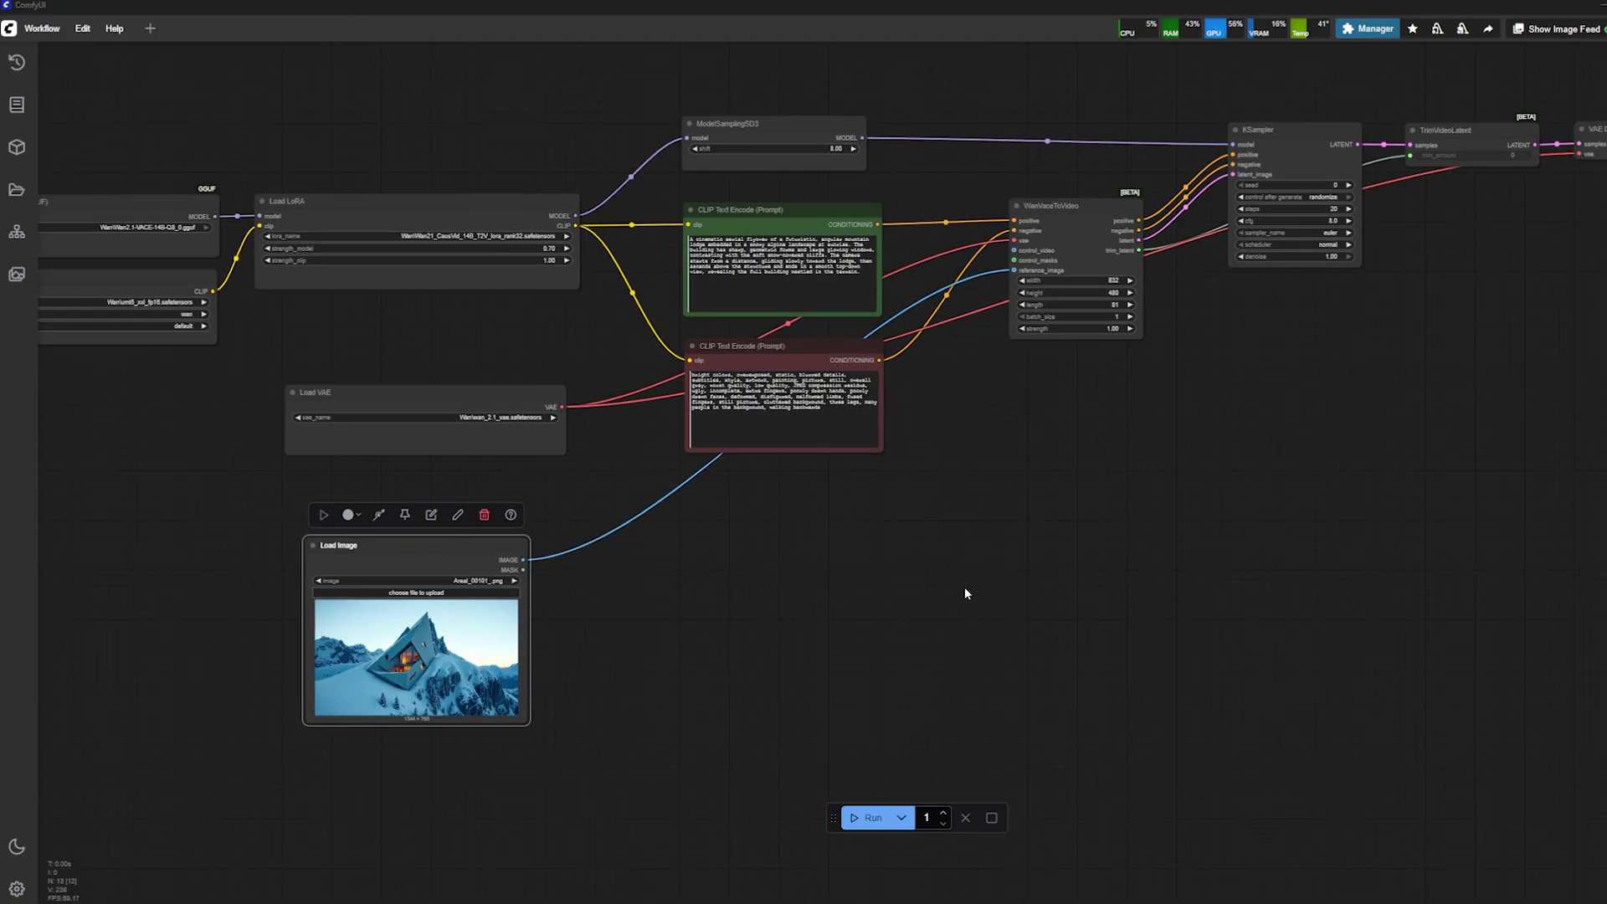
# Add a Load Video (Upload) node and place it directly beneath Load Image.
pyautogui.scroll(-3, 510, 710)
pyautogui.doubleClick(513, 717)
pyautogui.write('load')
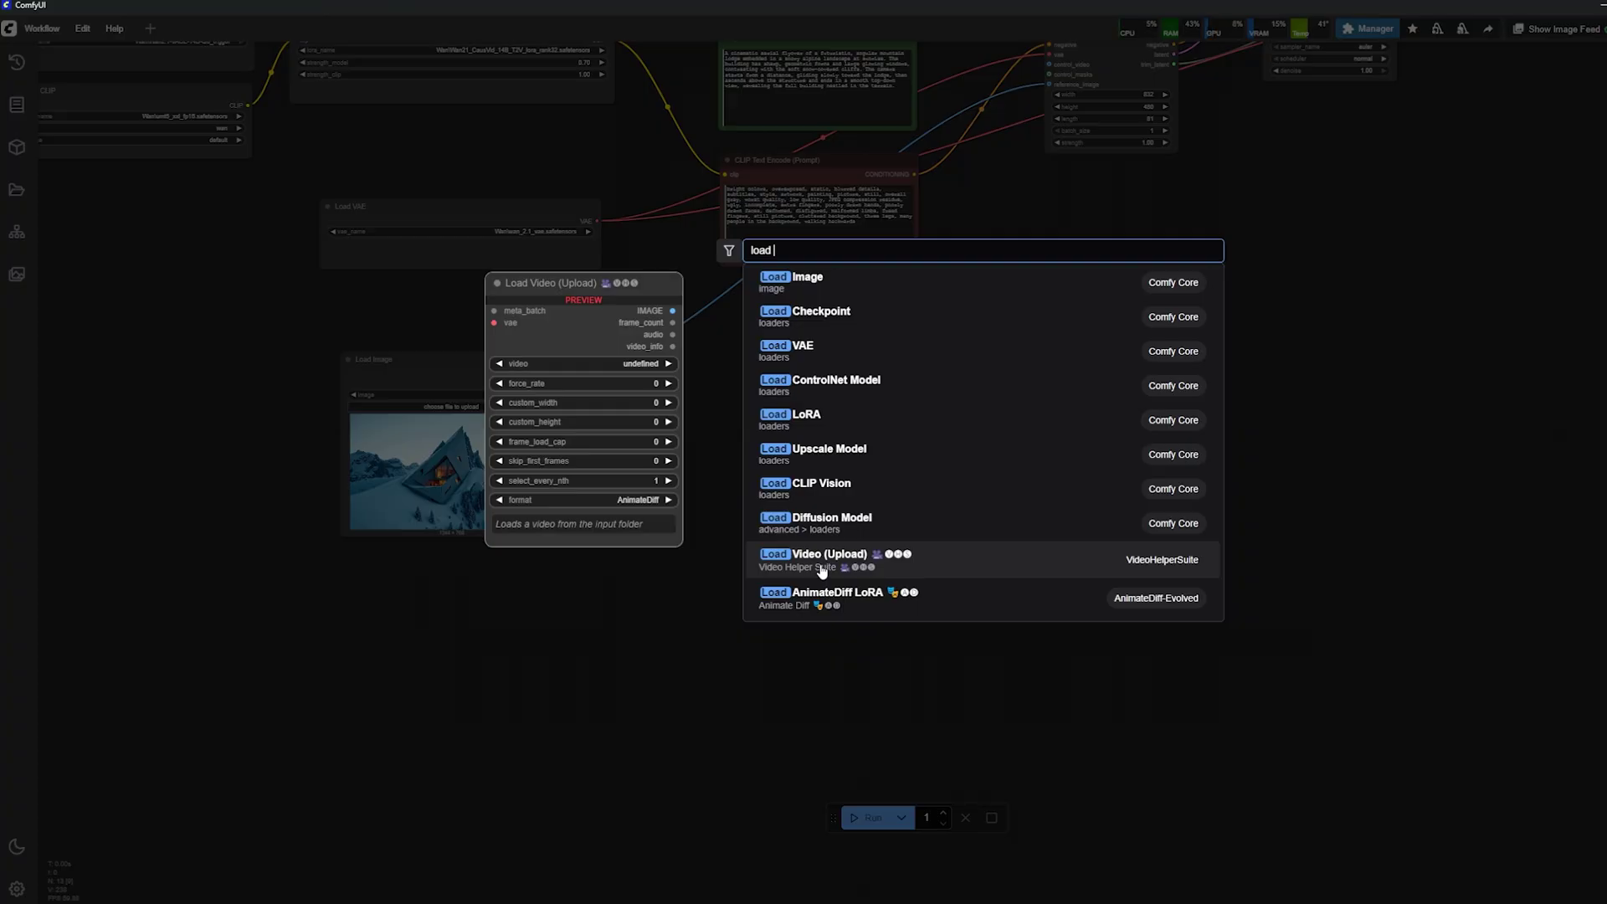
pyautogui.write(' vide')
pyautogui.click(835, 284)
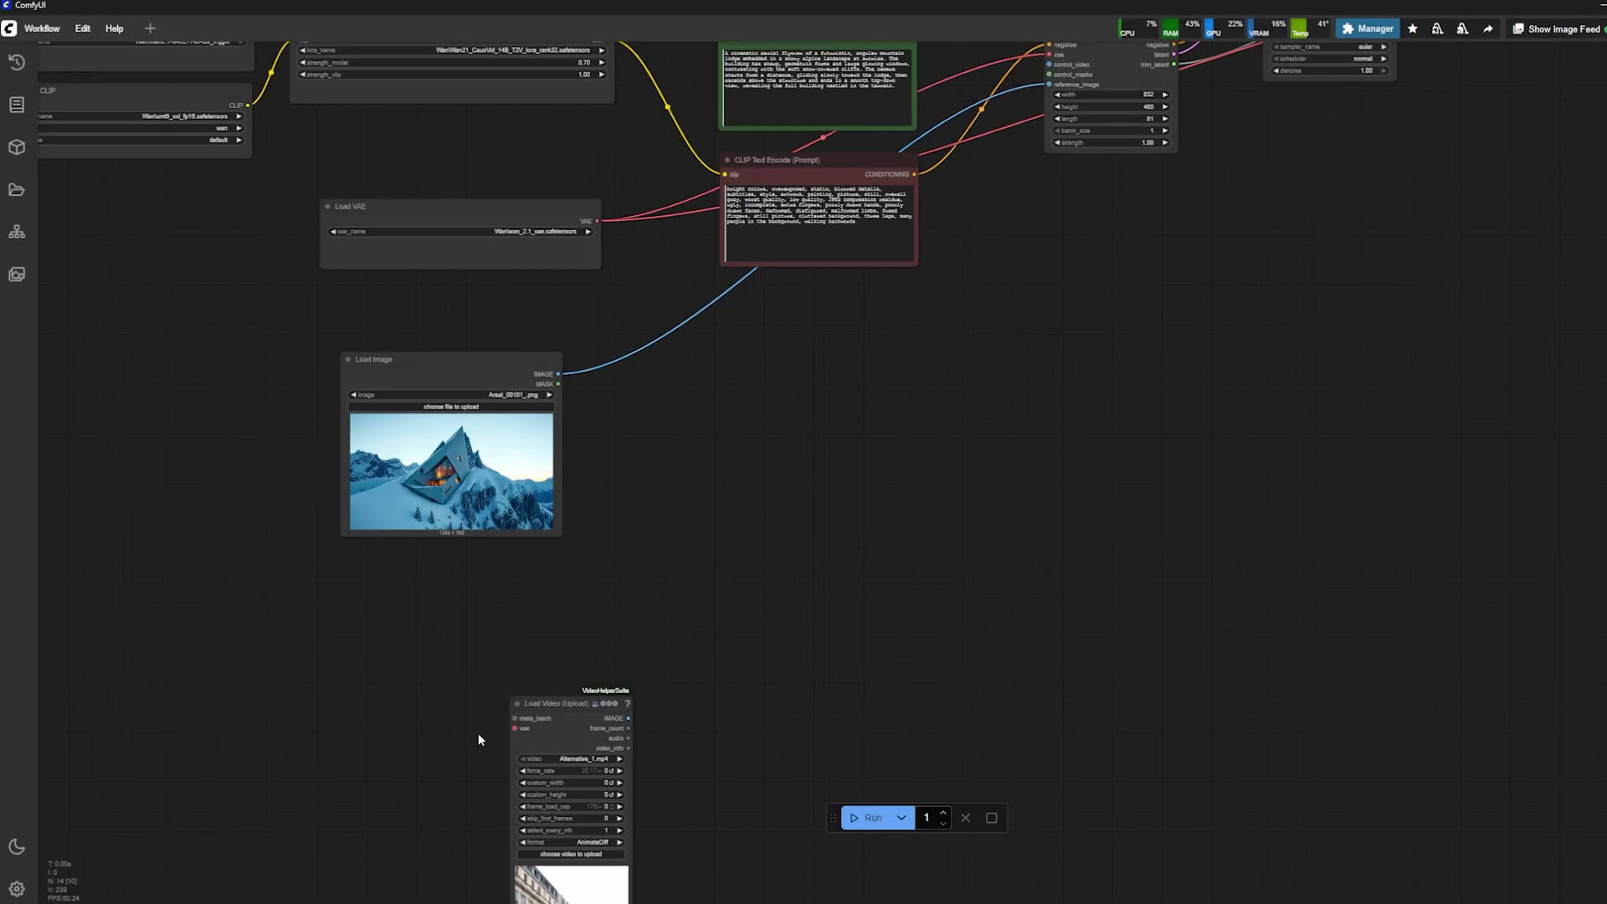
pyautogui.moveTo(538, 693); pyautogui.dragTo(384, 567)
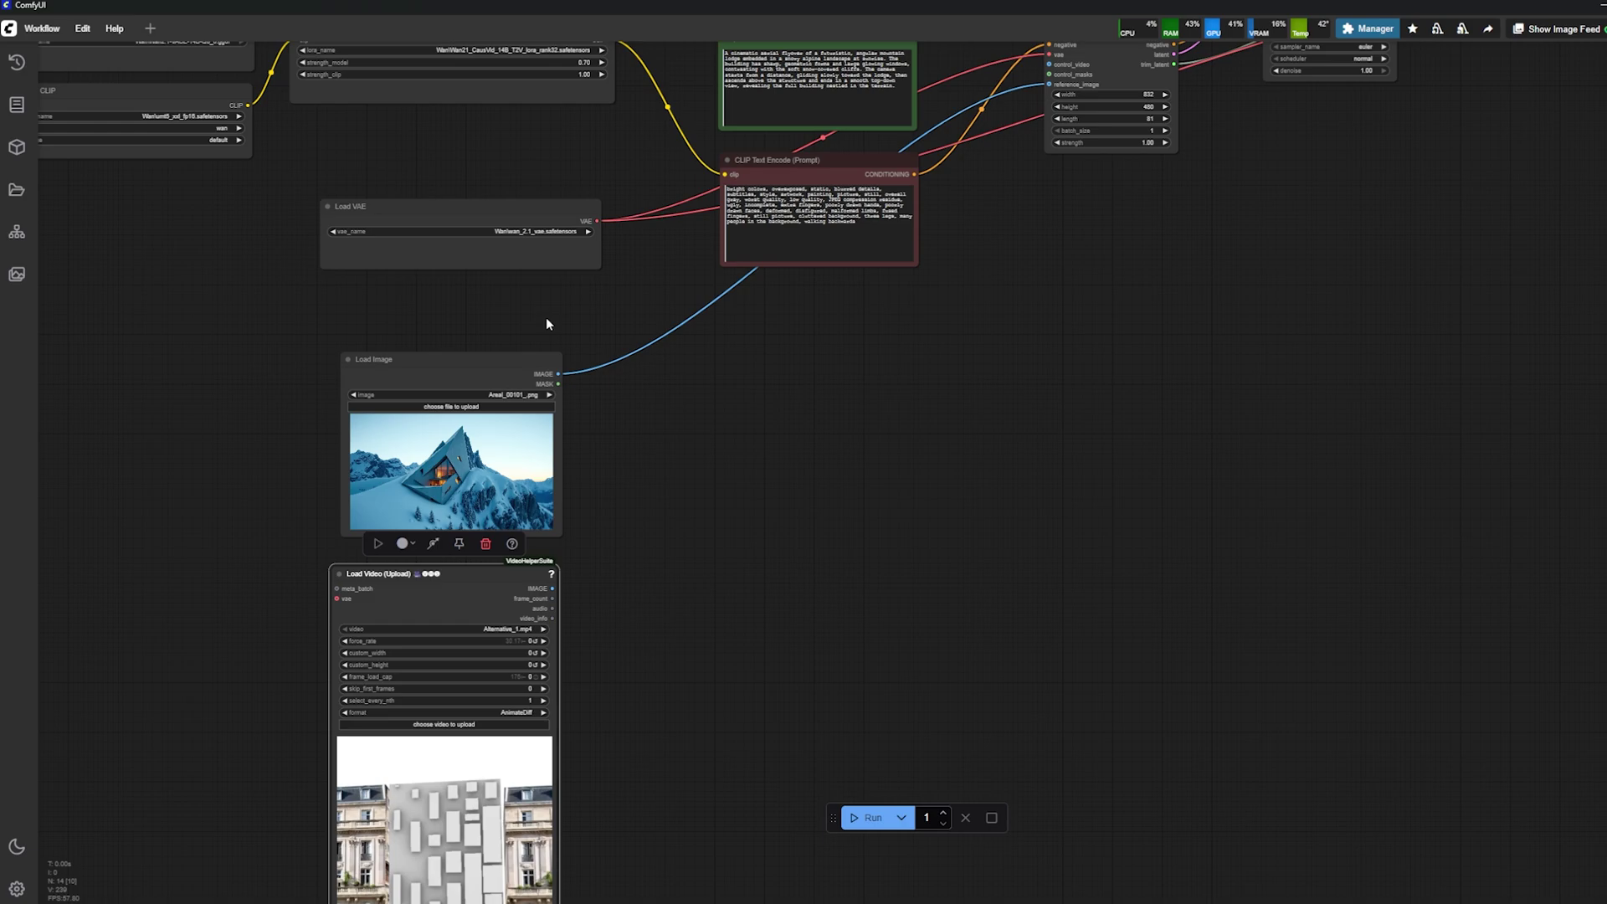
pyautogui.moveTo(544, 323); pyautogui.dragTo(565, 160)
# Load the Camera path_1.mp4 clip into the video node and enlarge the node.
pyautogui.click(468, 556)
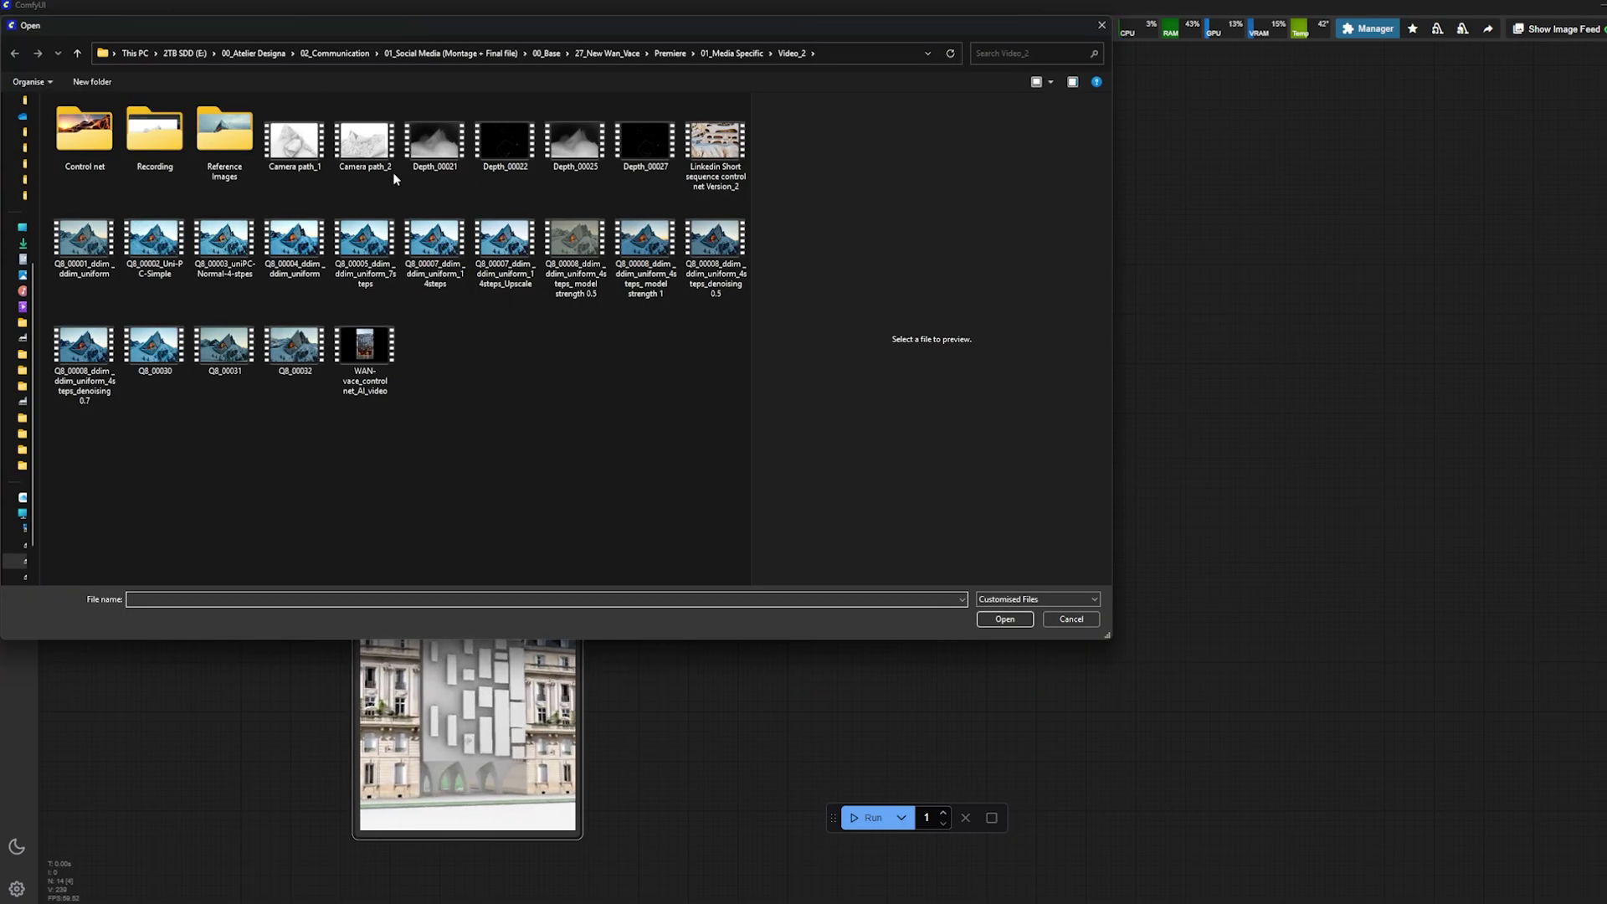
pyautogui.click(293, 144)
pyautogui.click(1005, 619)
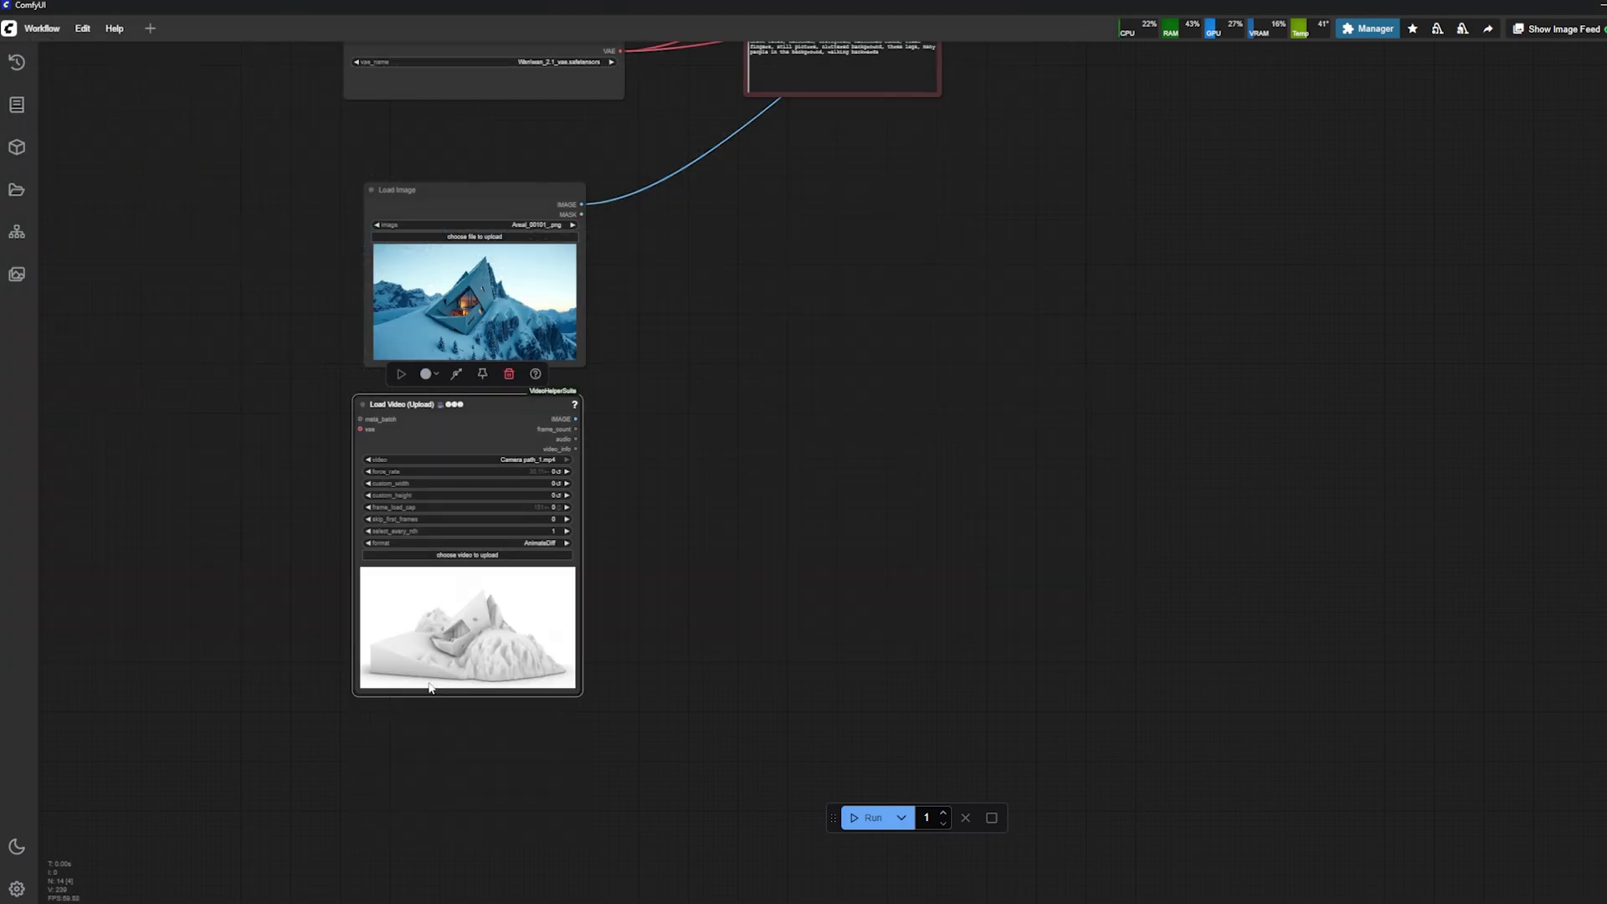
pyautogui.scroll(4, 533, 703)
pyautogui.moveTo(610, 708); pyautogui.dragTo(770, 844)
pyautogui.scroll(-2, 395, 677)
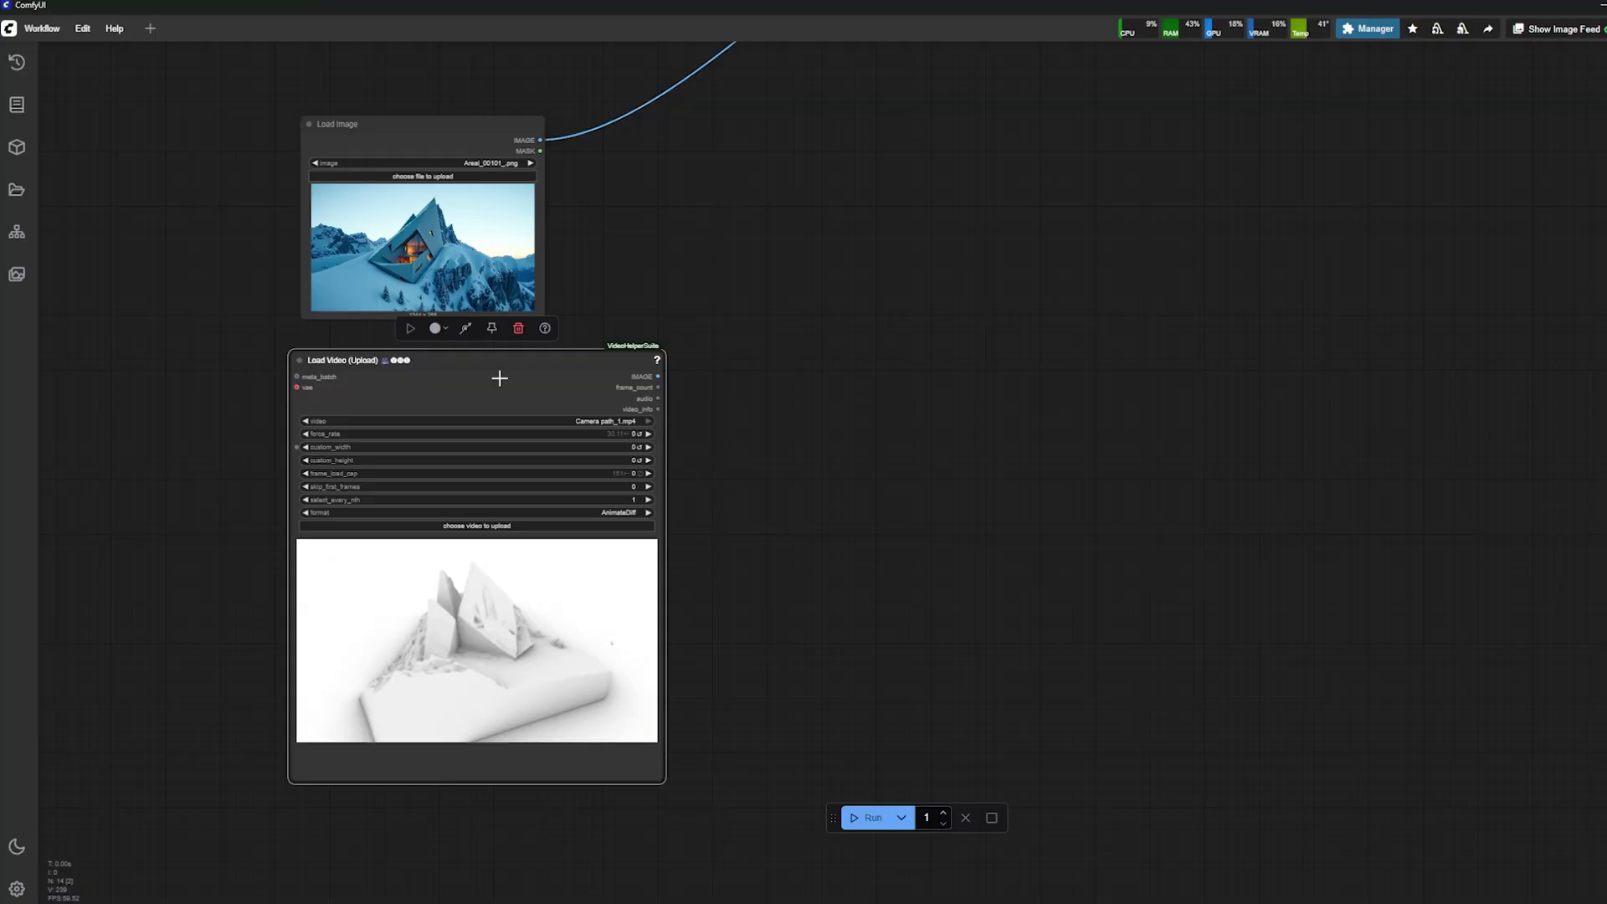
# Add an AIO Aux Preprocessor set to Canny, fed by the Load Video frames.
pyautogui.doubleClick(854, 485)
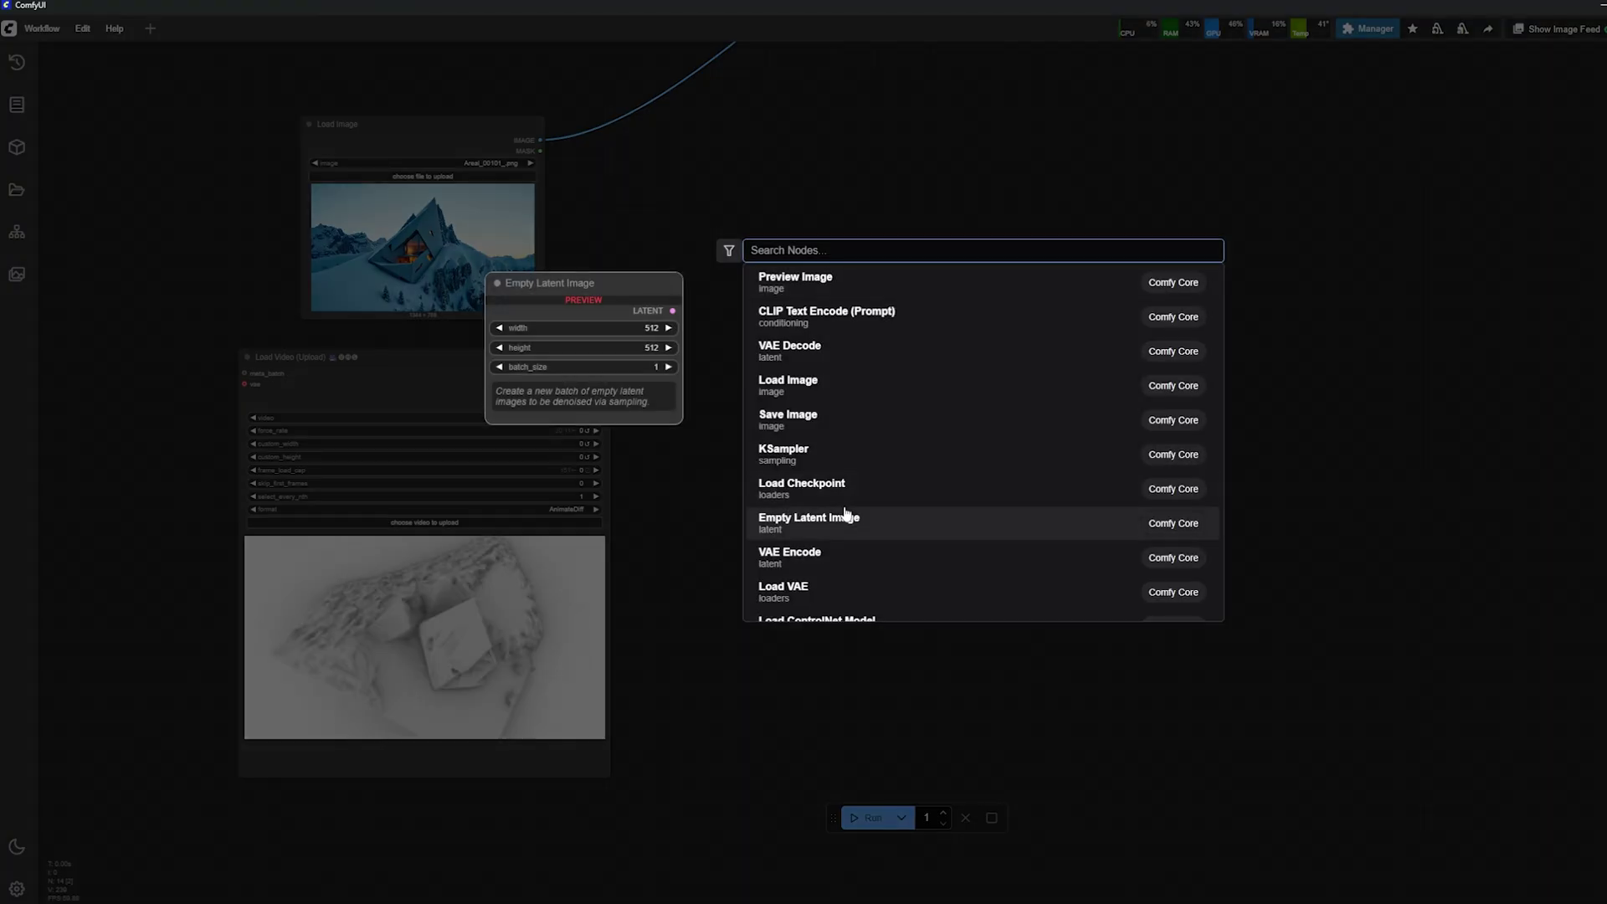
pyautogui.write('ai')
pyautogui.click(905, 282)
pyautogui.moveTo(874, 456); pyautogui.dragTo(796, 357)
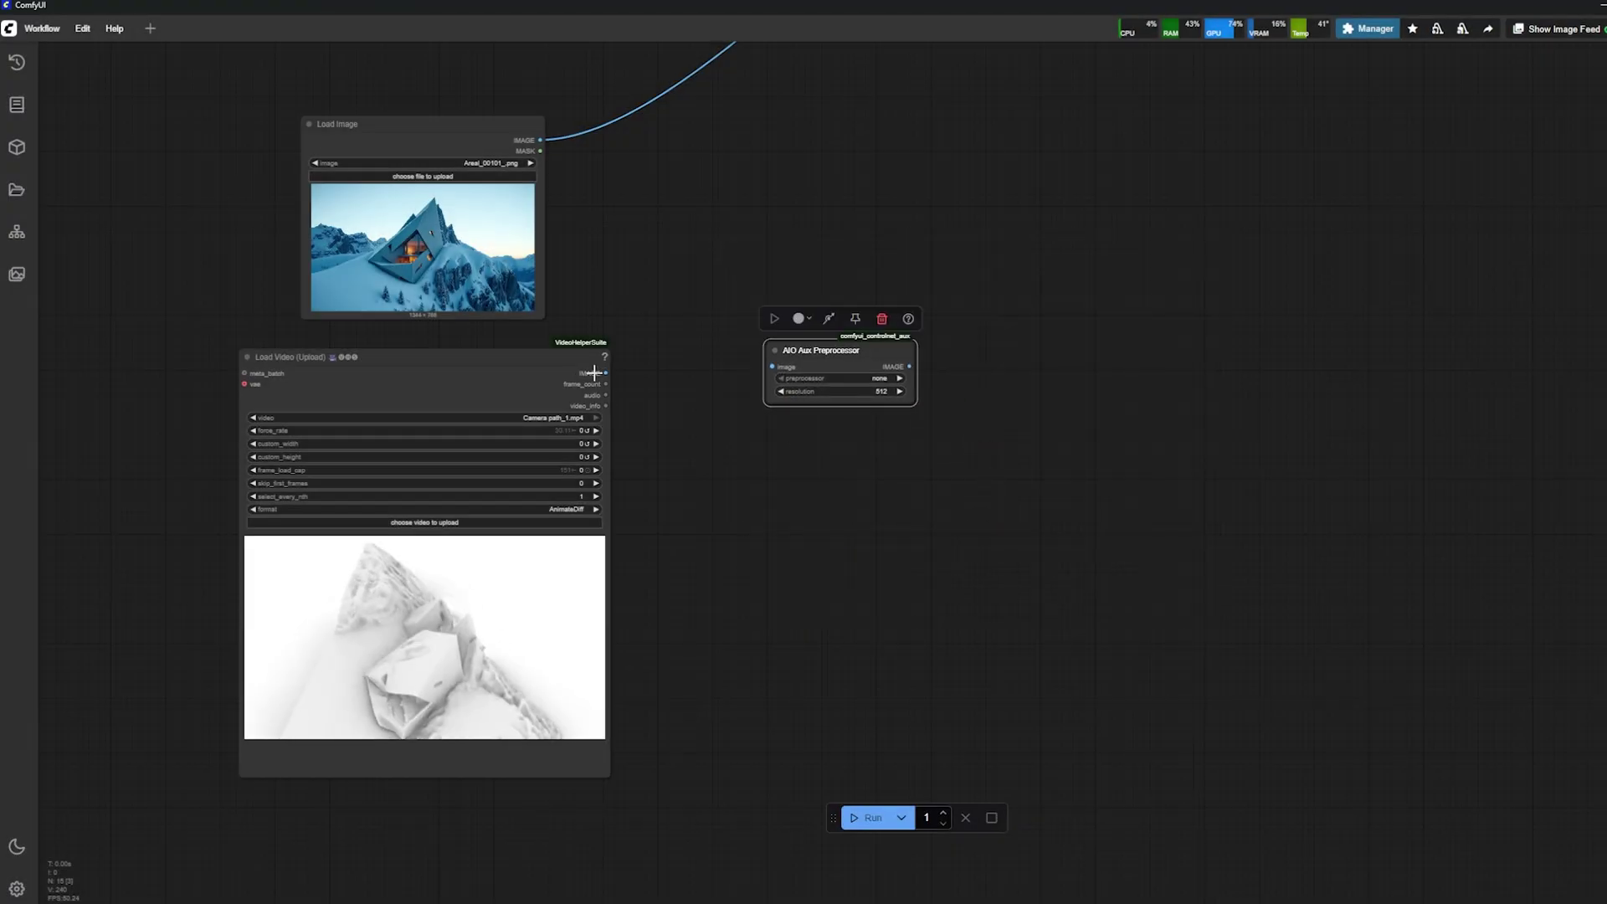
pyautogui.moveTo(605, 372); pyautogui.dragTo(778, 373)
pyautogui.scroll(3, 874, 360)
pyautogui.click(892, 390)
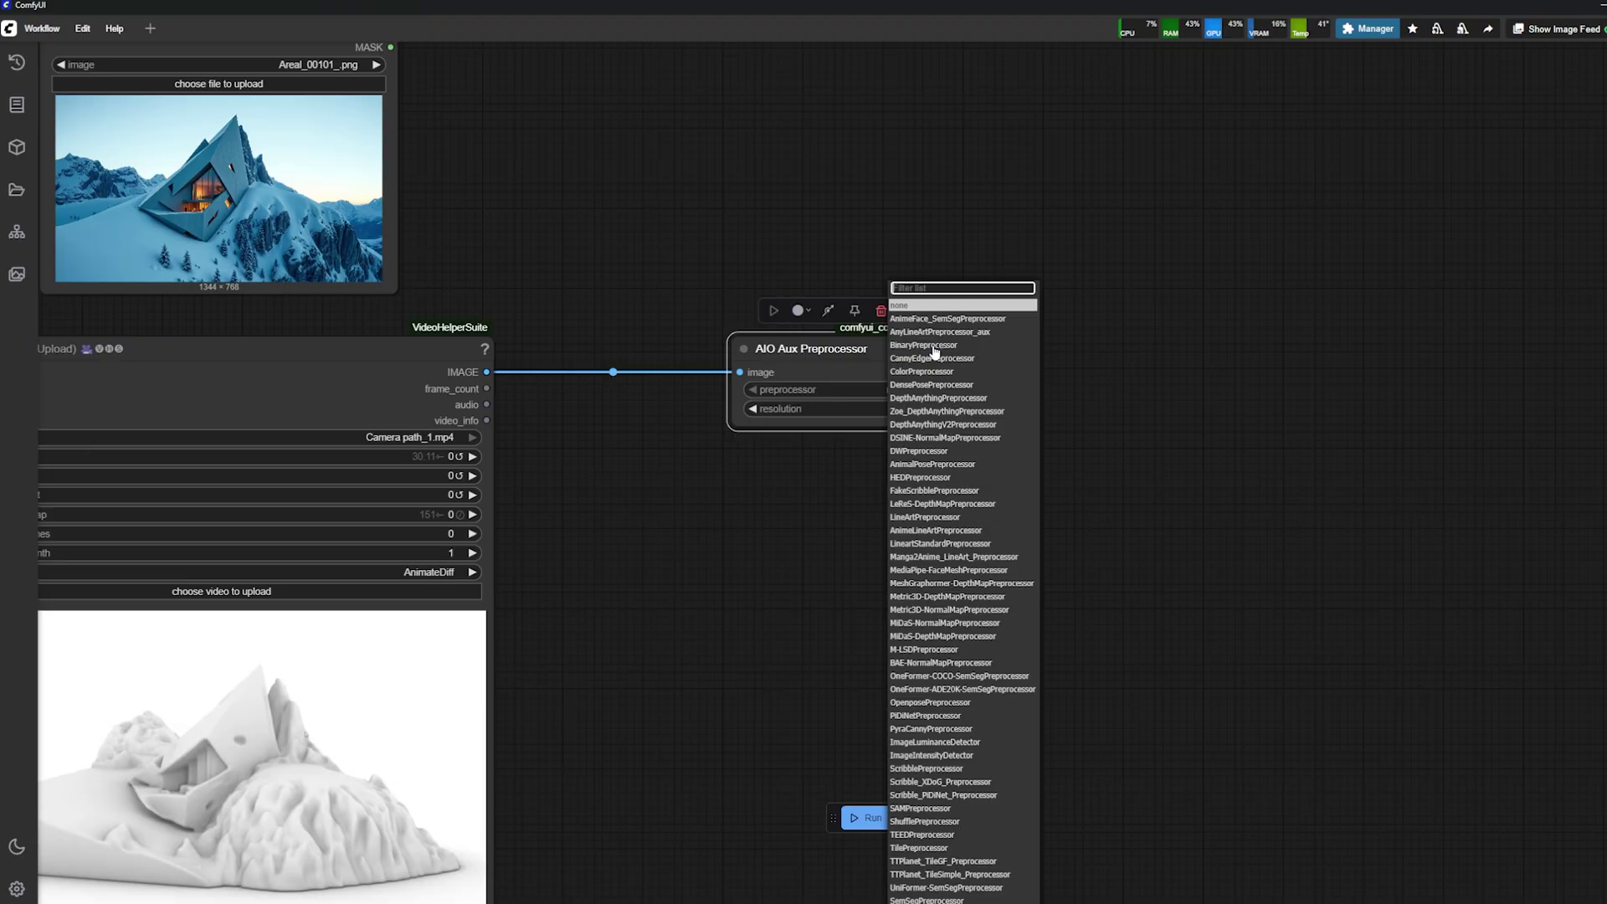
pyautogui.click(934, 359)
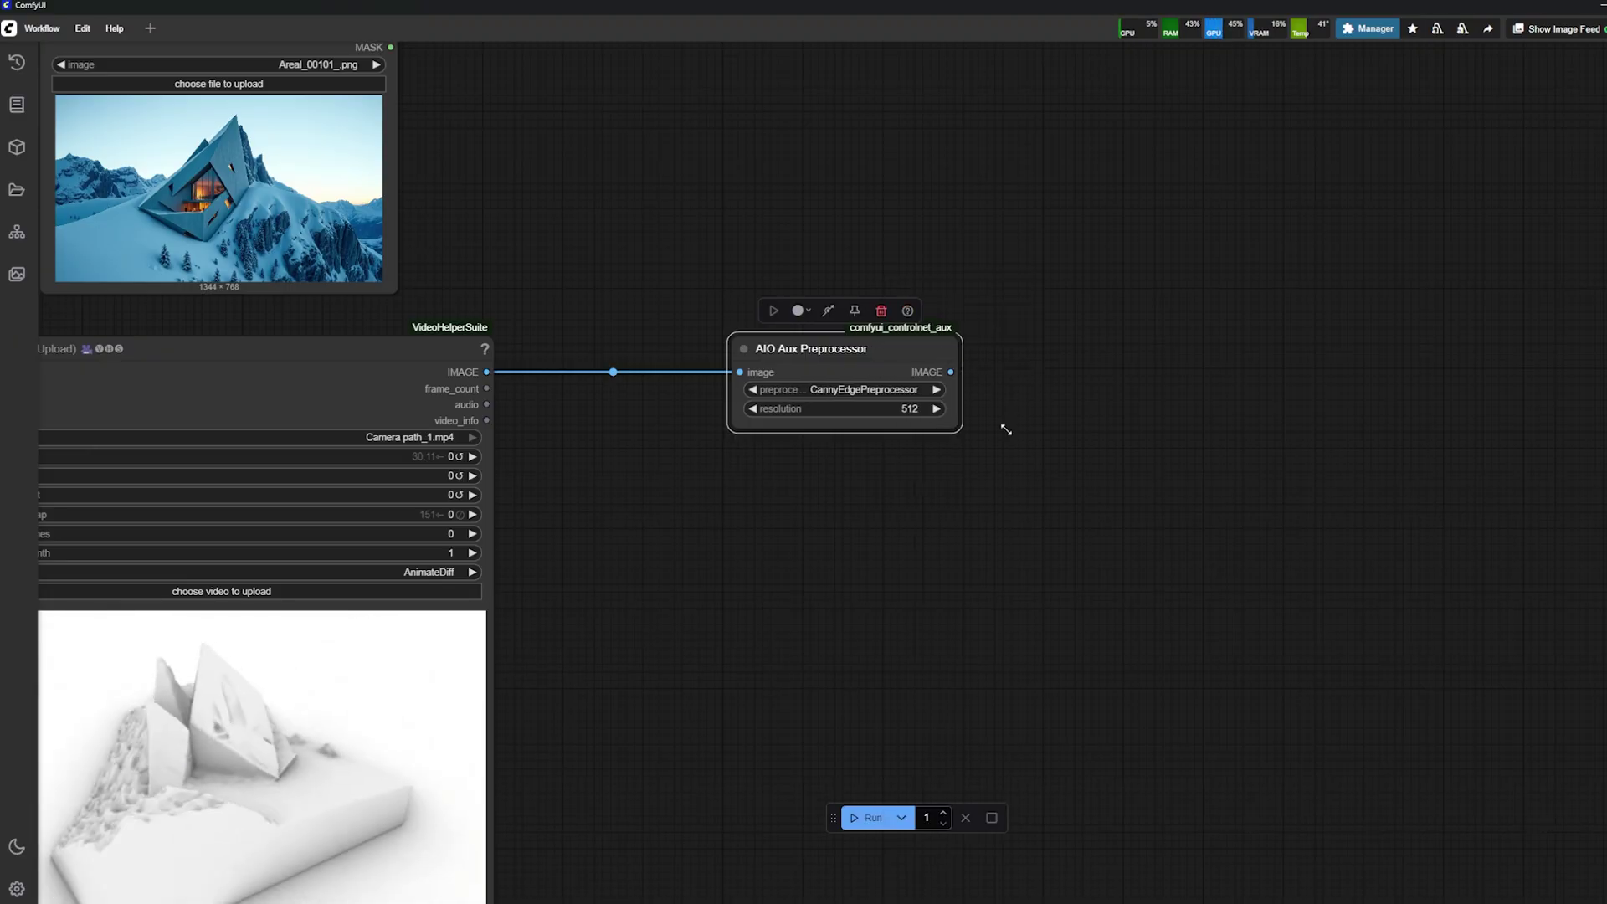
pyautogui.scroll(-2, 873, 355)
# Add a Depth Anything V2 - Relative node below it, fed by the video frames.
pyautogui.doubleClick(908, 501)
pyautogui.write('dep')
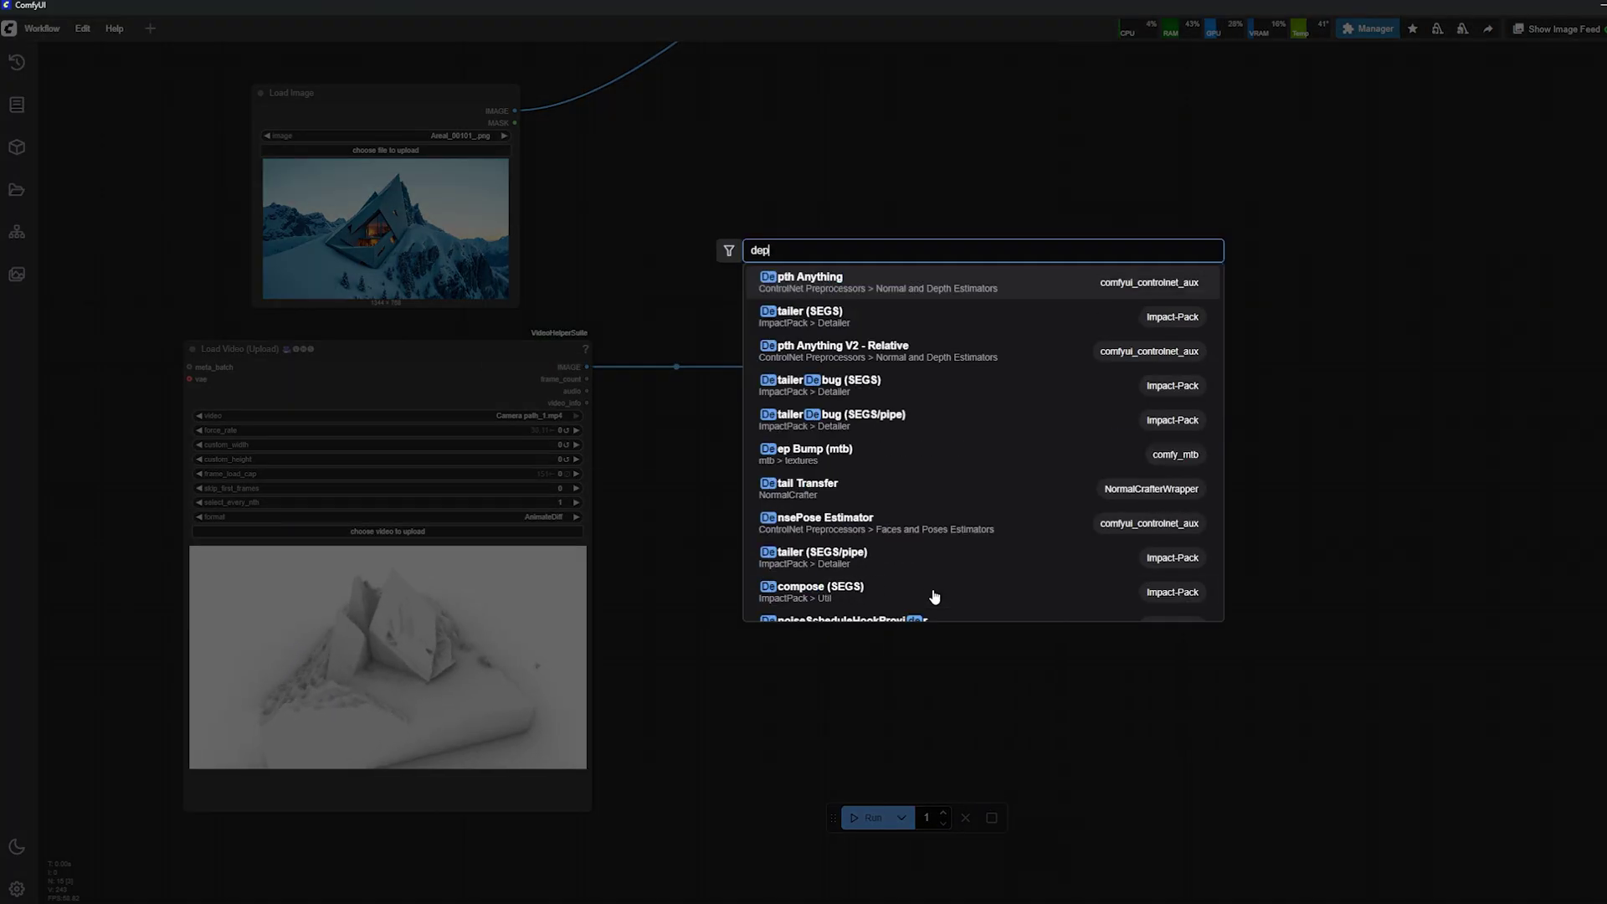
pyautogui.click(893, 316)
pyautogui.moveTo(937, 578); pyautogui.dragTo(858, 574)
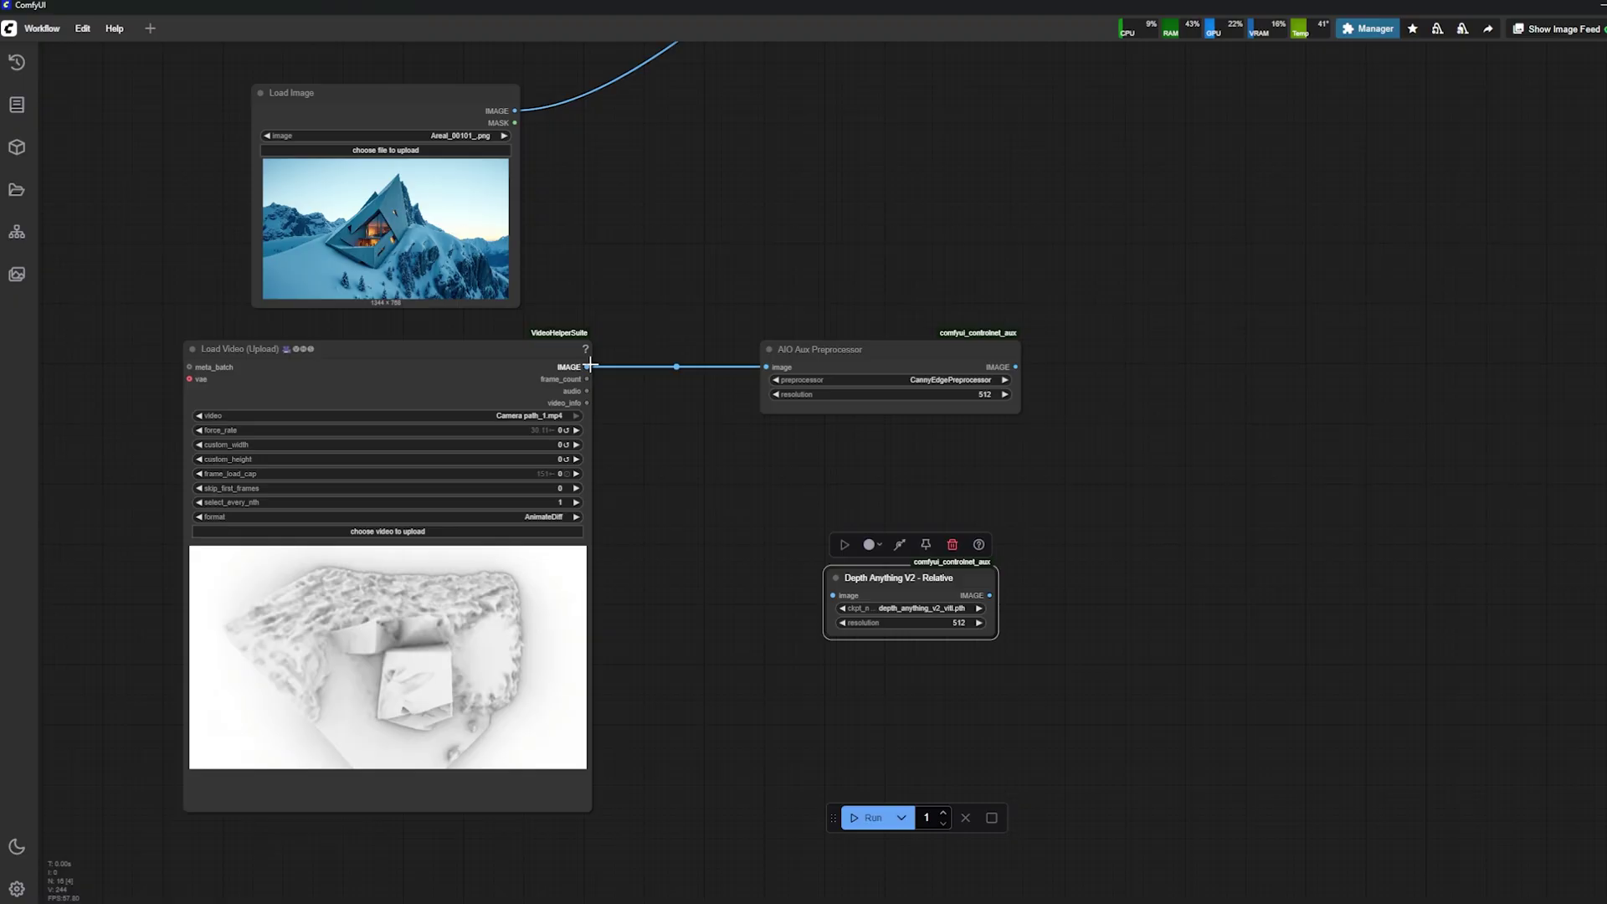
pyautogui.moveTo(587, 367); pyautogui.dragTo(846, 580)
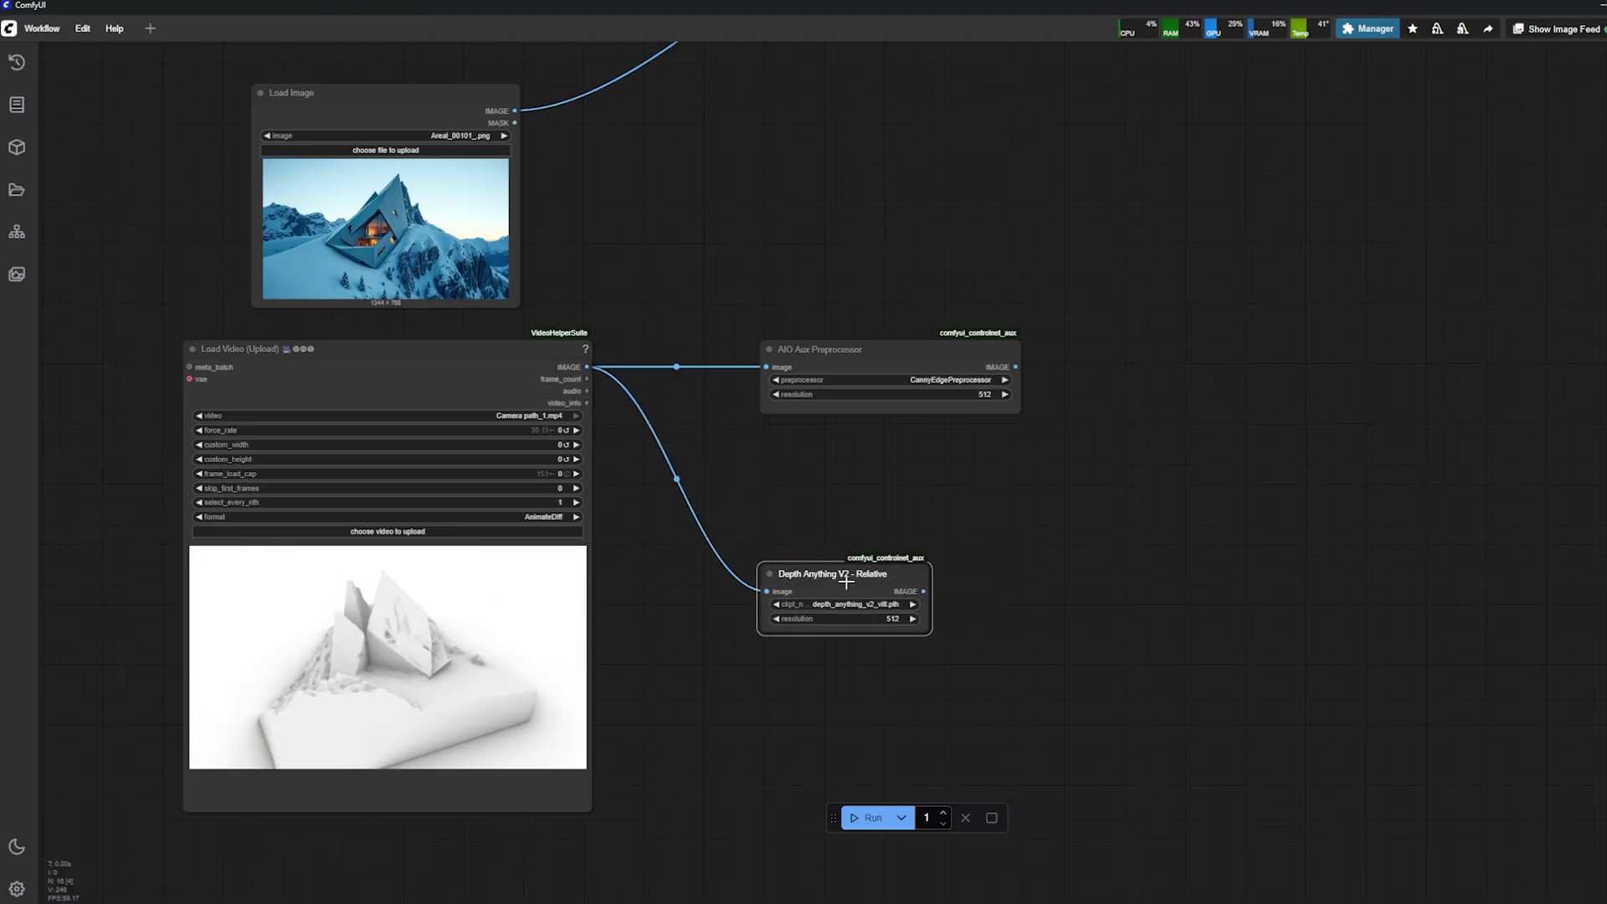
# Add Video Combine preview outputs for the Canny and depth frames.
pyautogui.doubleClick(1187, 420)
pyautogui.write('video')
pyautogui.click(904, 289)
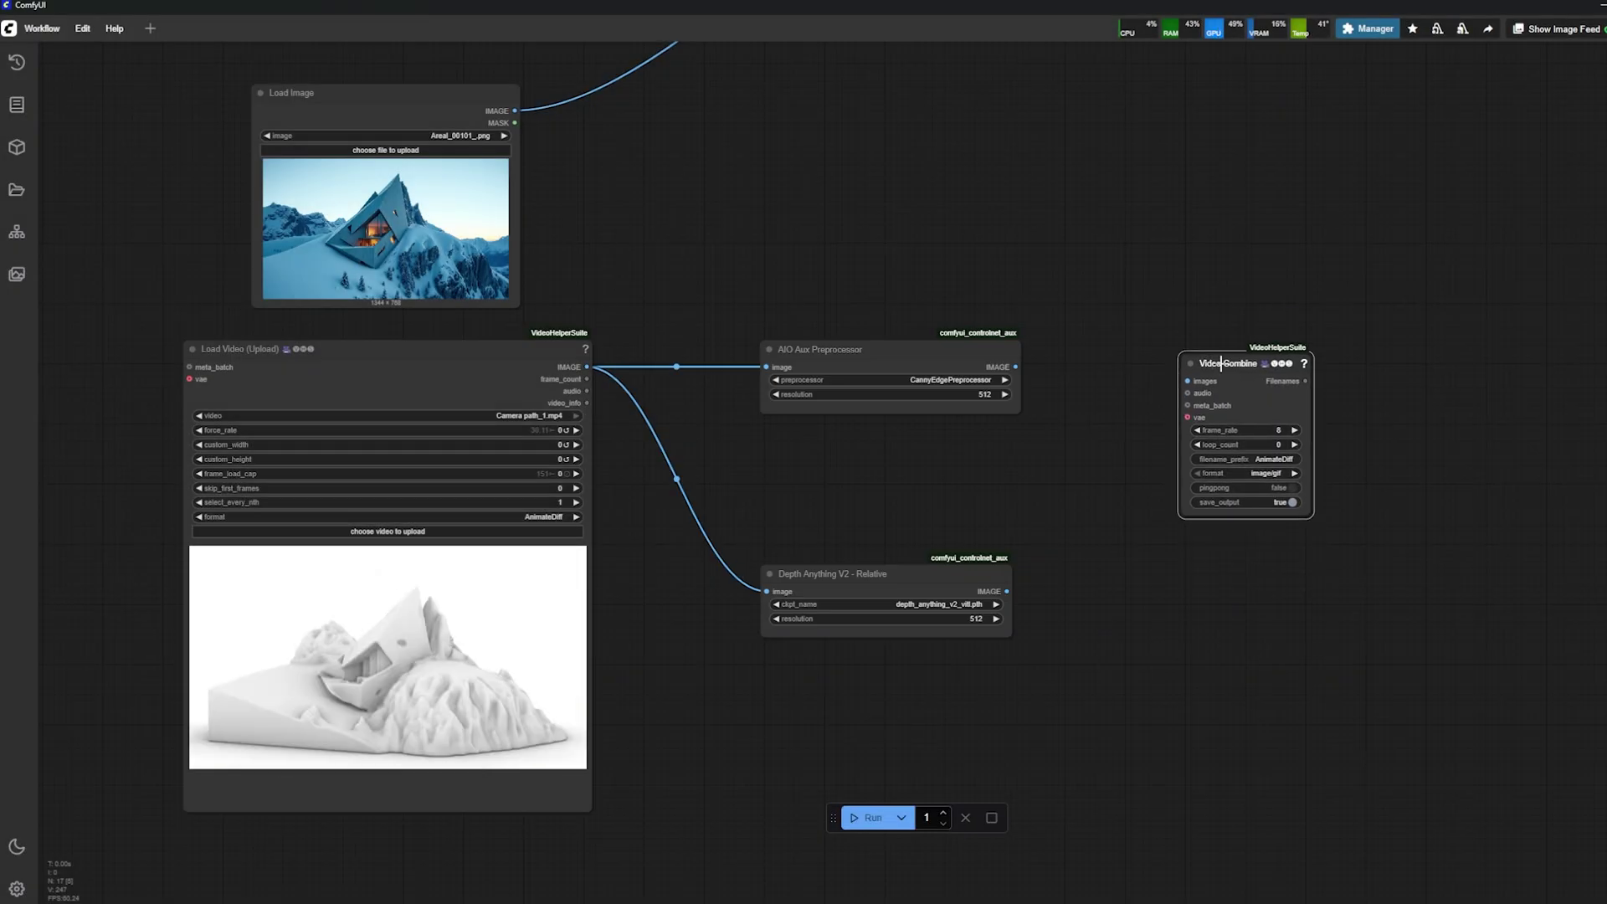
pyautogui.moveTo(1016, 366)
pyautogui.mouseDown()
pyautogui.moveTo(1199, 387)
pyautogui.moveTo(1228, 350)
pyautogui.moveTo(1314, 350)
pyautogui.moveTo(1240, 599)
pyautogui.mouseUp()
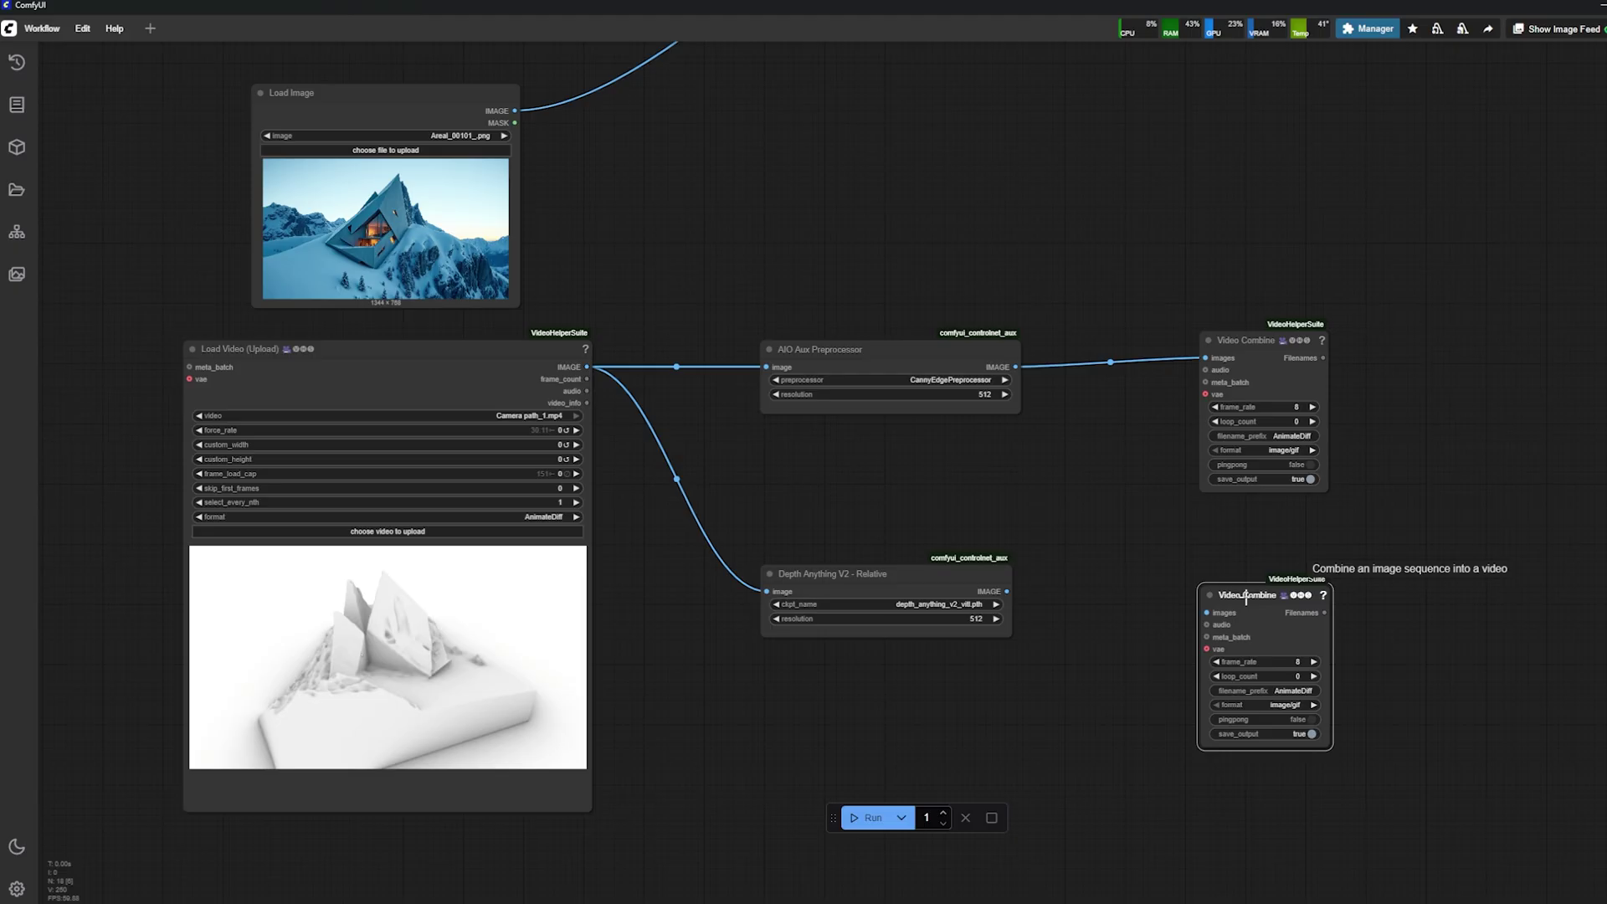
pyautogui.moveTo(1007, 591); pyautogui.dragTo(1205, 610)
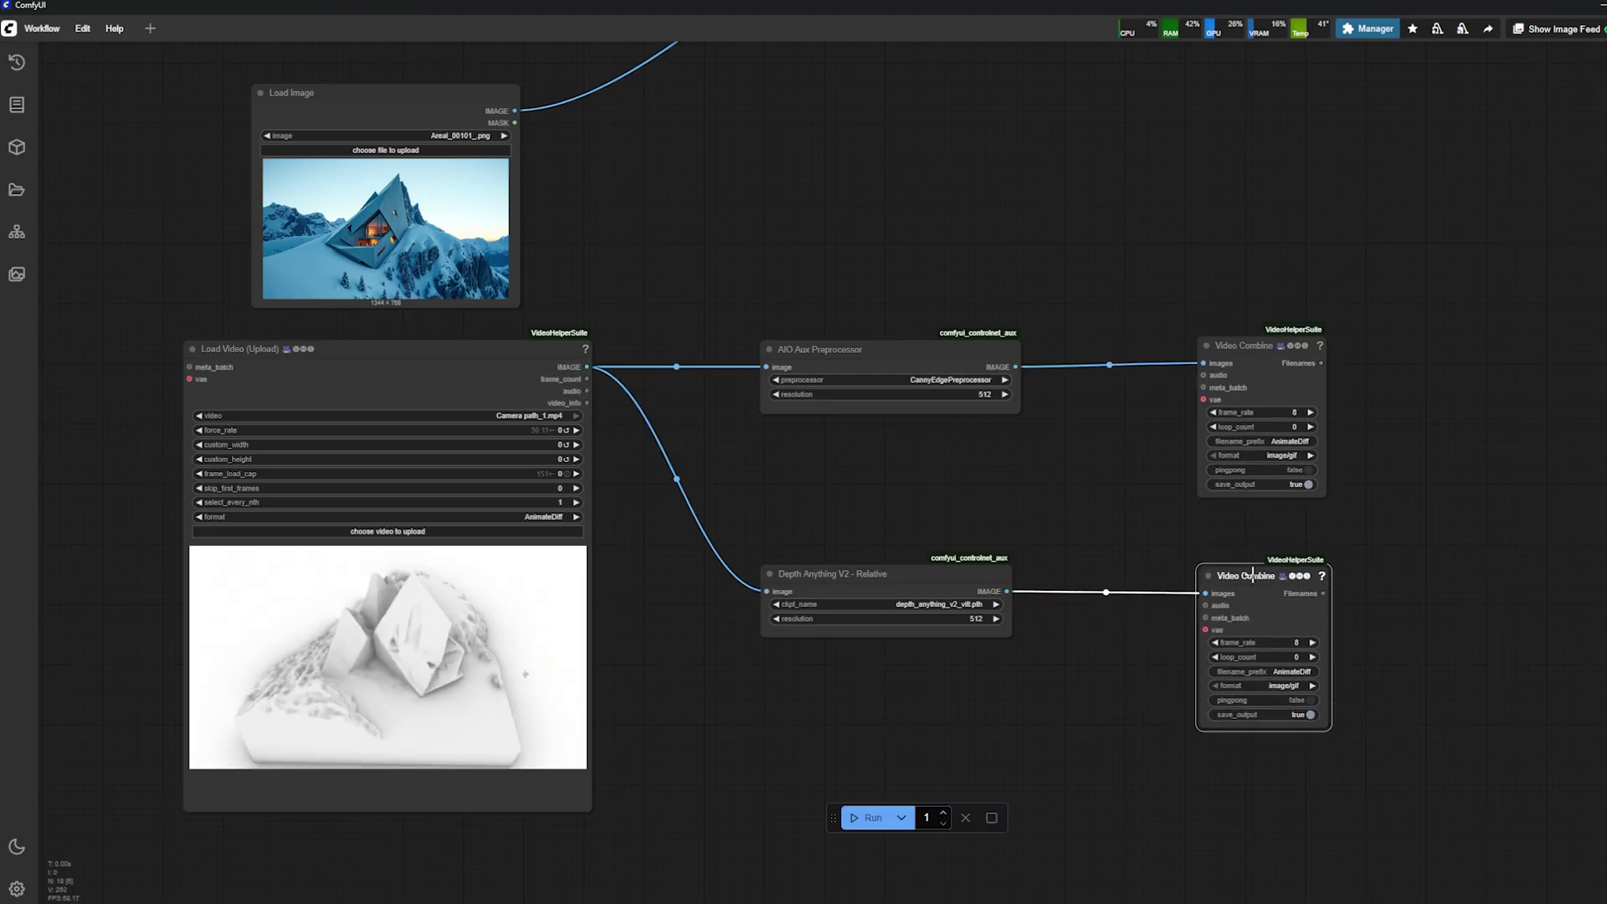
# Connect the Canny preprocessor's IMAGE output to WanVaceToVideo's control_video input.
pyautogui.scroll(-3, 1365, 484)
pyautogui.scroll(-4, 339, 740)
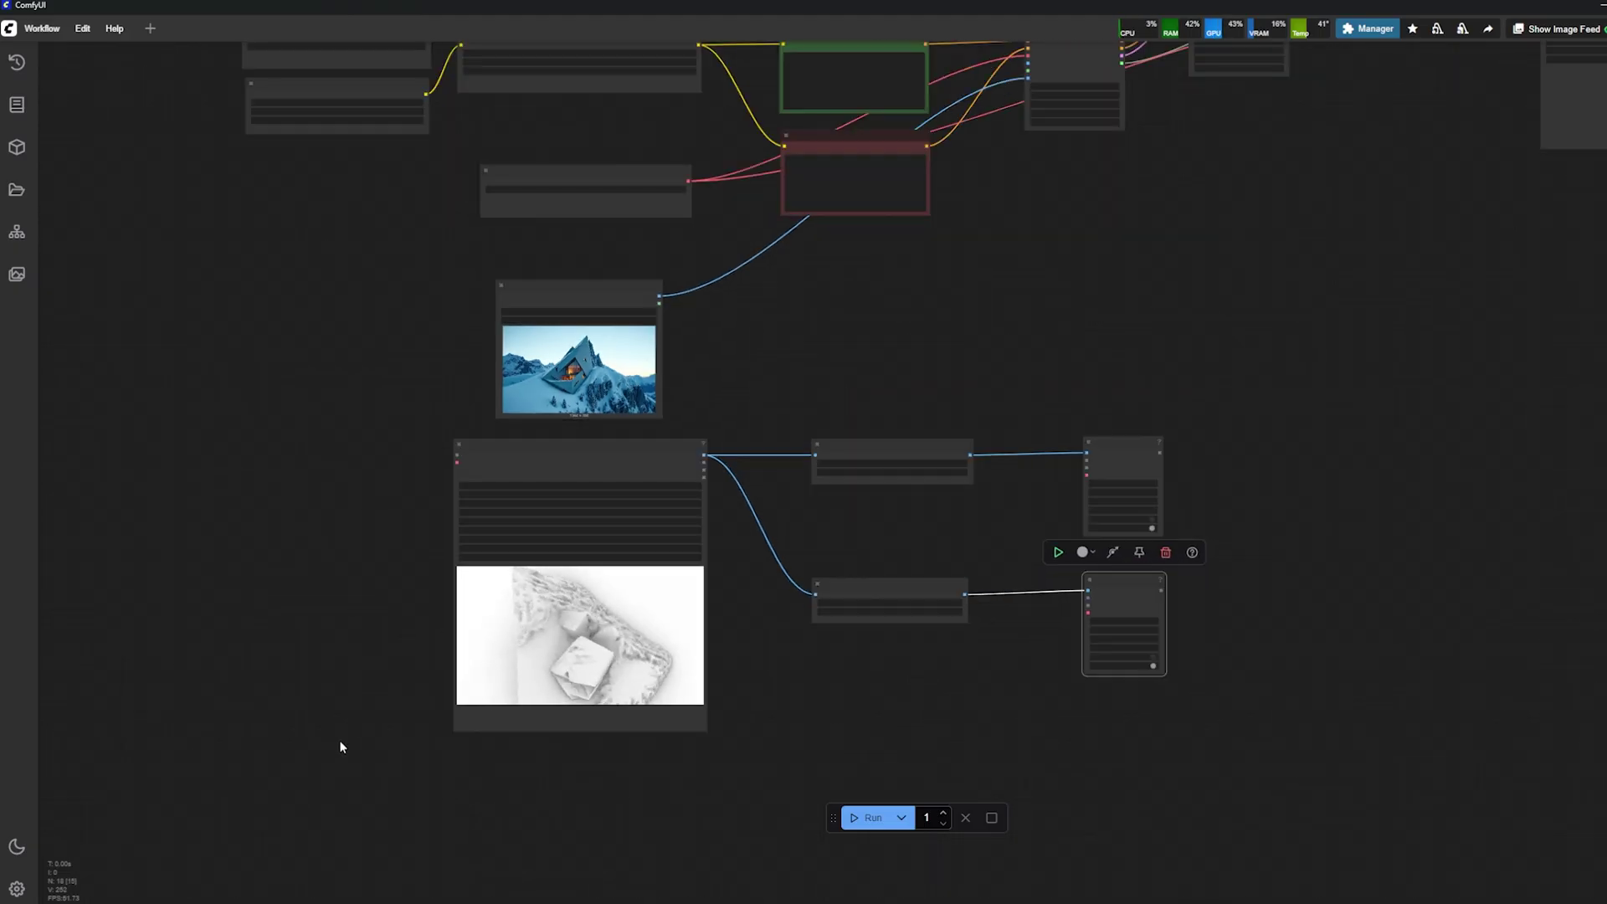
pyautogui.scroll(2, 551, 560)
pyautogui.scroll(3, 536, 689)
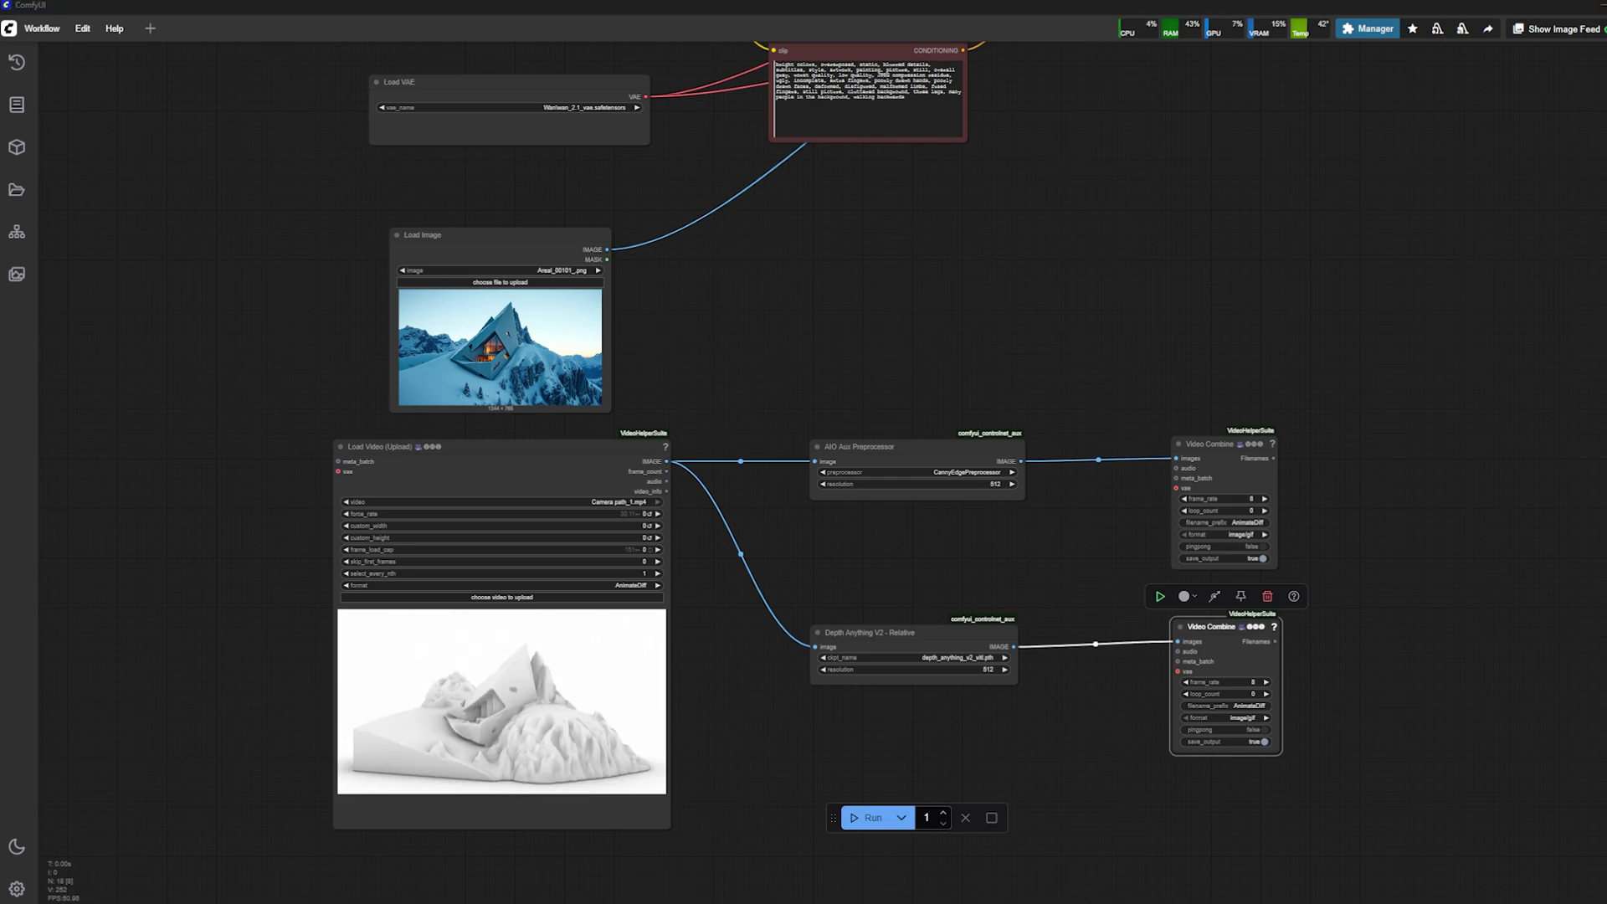
pyautogui.scroll(1, 1054, 590)
pyautogui.scroll(-4, 1080, 519)
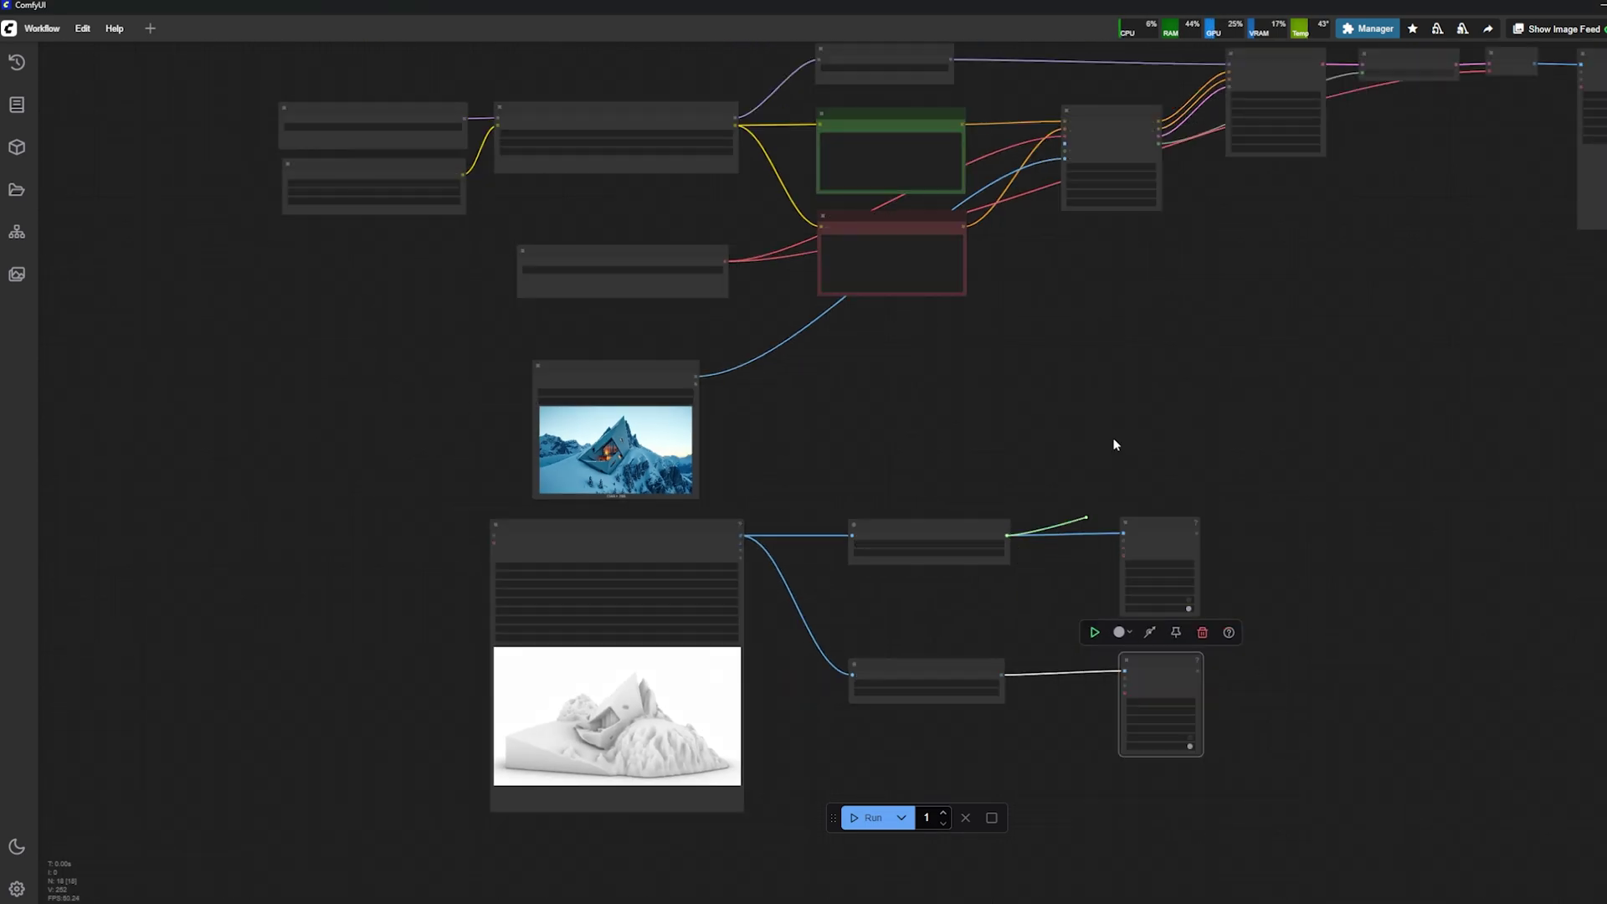
pyautogui.scroll(4, 1038, 251)
pyautogui.moveTo(1038, 106); pyautogui.dragTo(1039, 103)
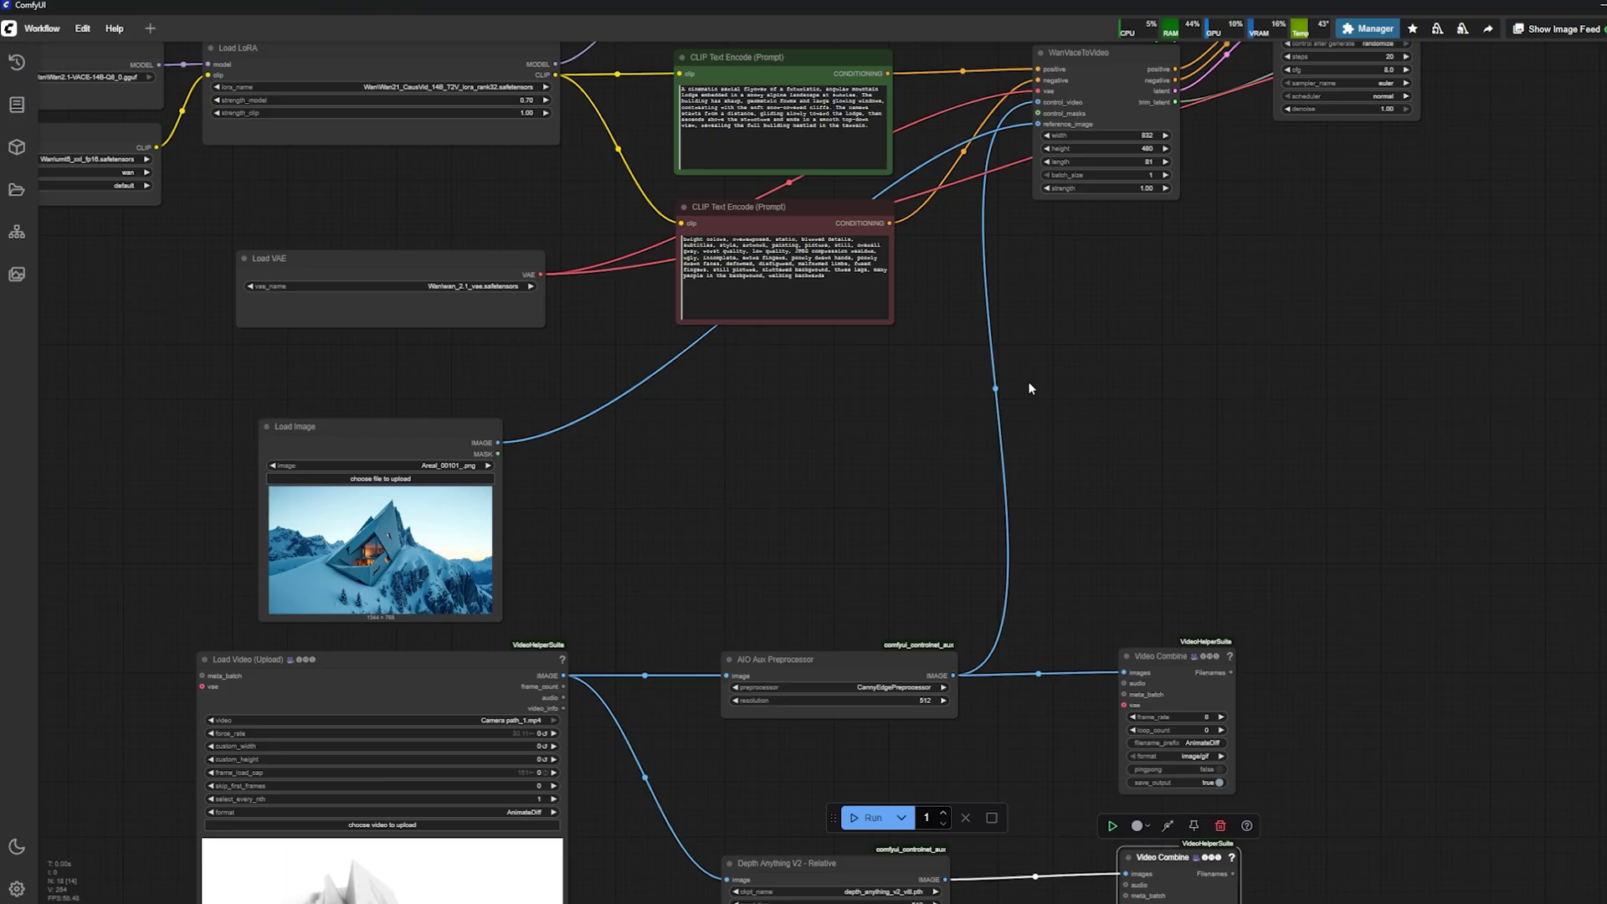
pyautogui.scroll(-5, 1028, 388)
# Set Load Video to force_rate 24 with custom size 960 by 528.
pyautogui.scroll(7, 925, 479)
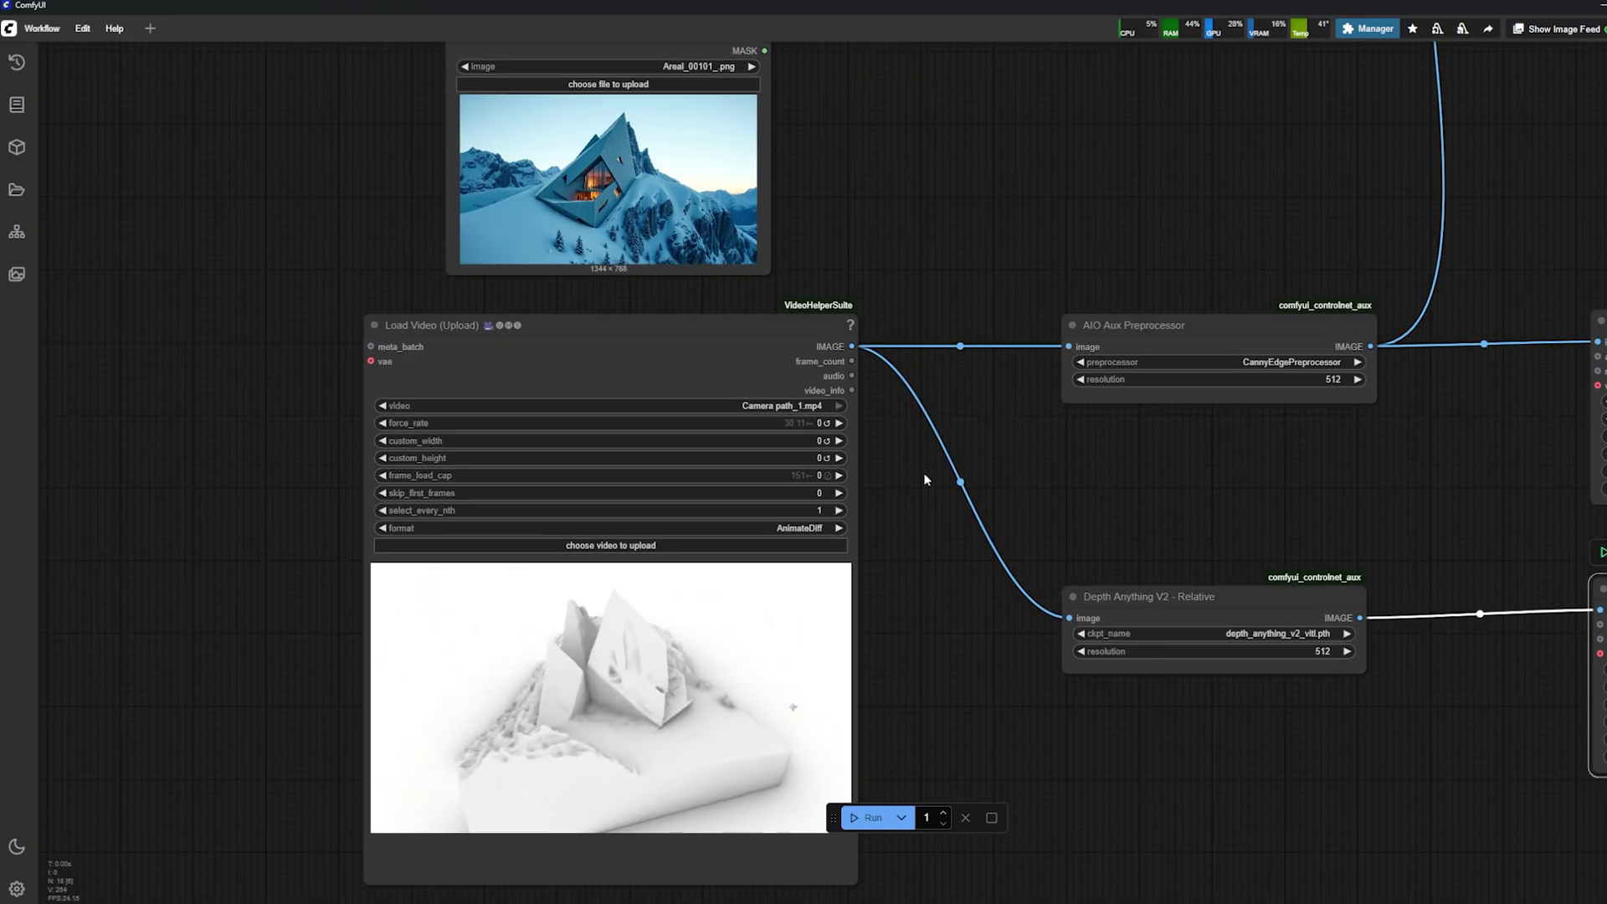
pyautogui.click(797, 423)
pyautogui.write('24')
pyautogui.press('Return')
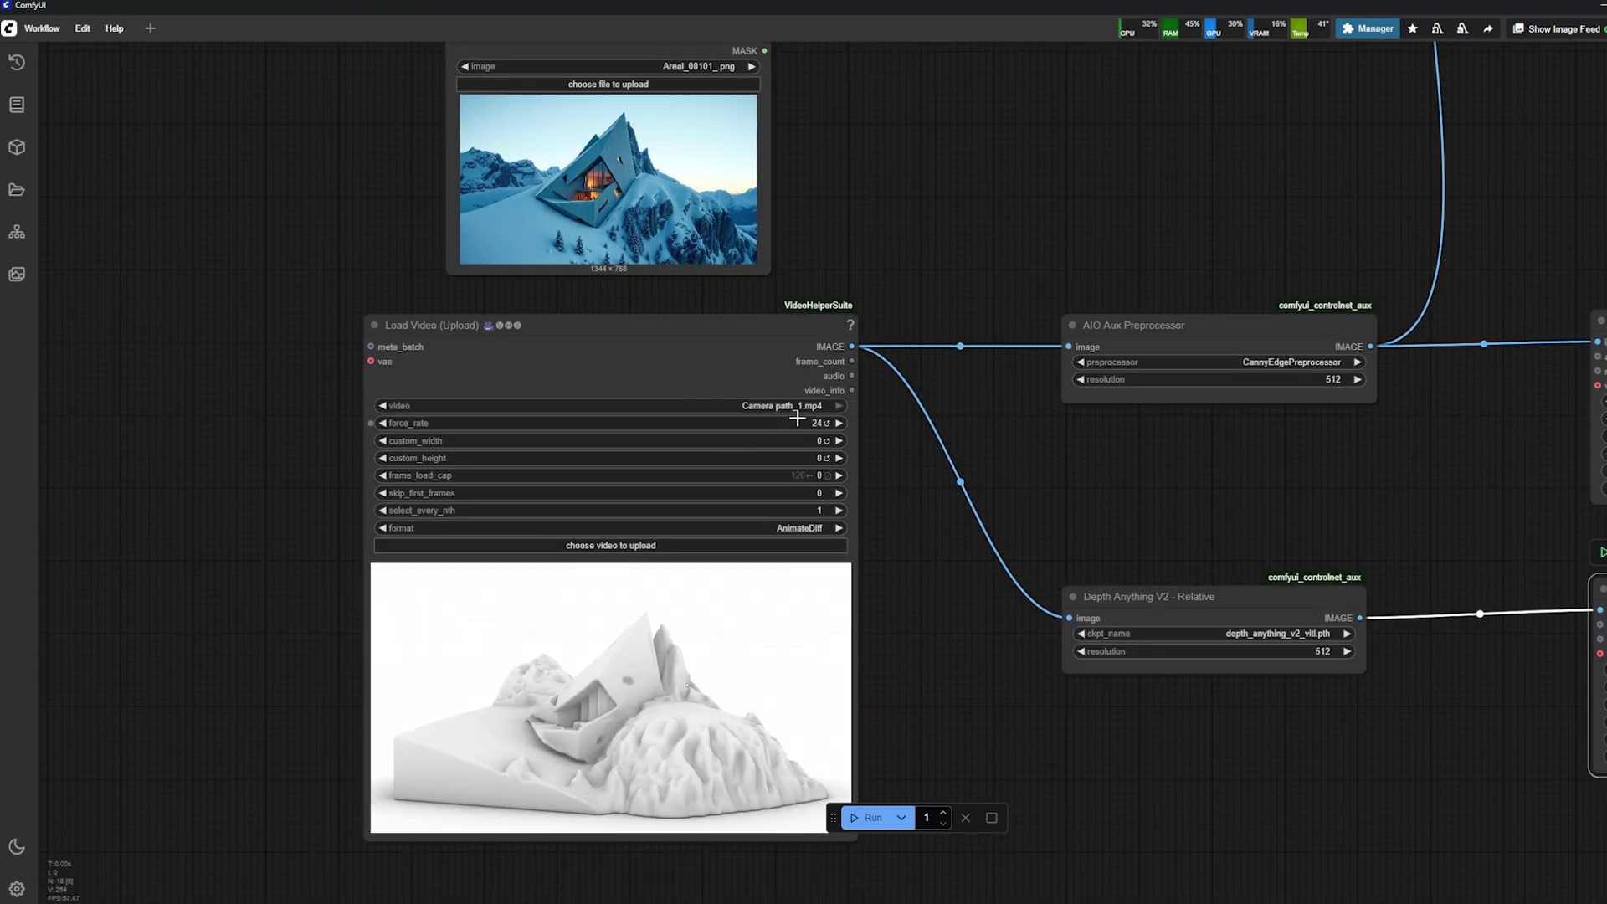
pyautogui.scroll(2, 439, 435)
pyautogui.scroll(4, 439, 435)
pyautogui.scroll(-3, 419, 413)
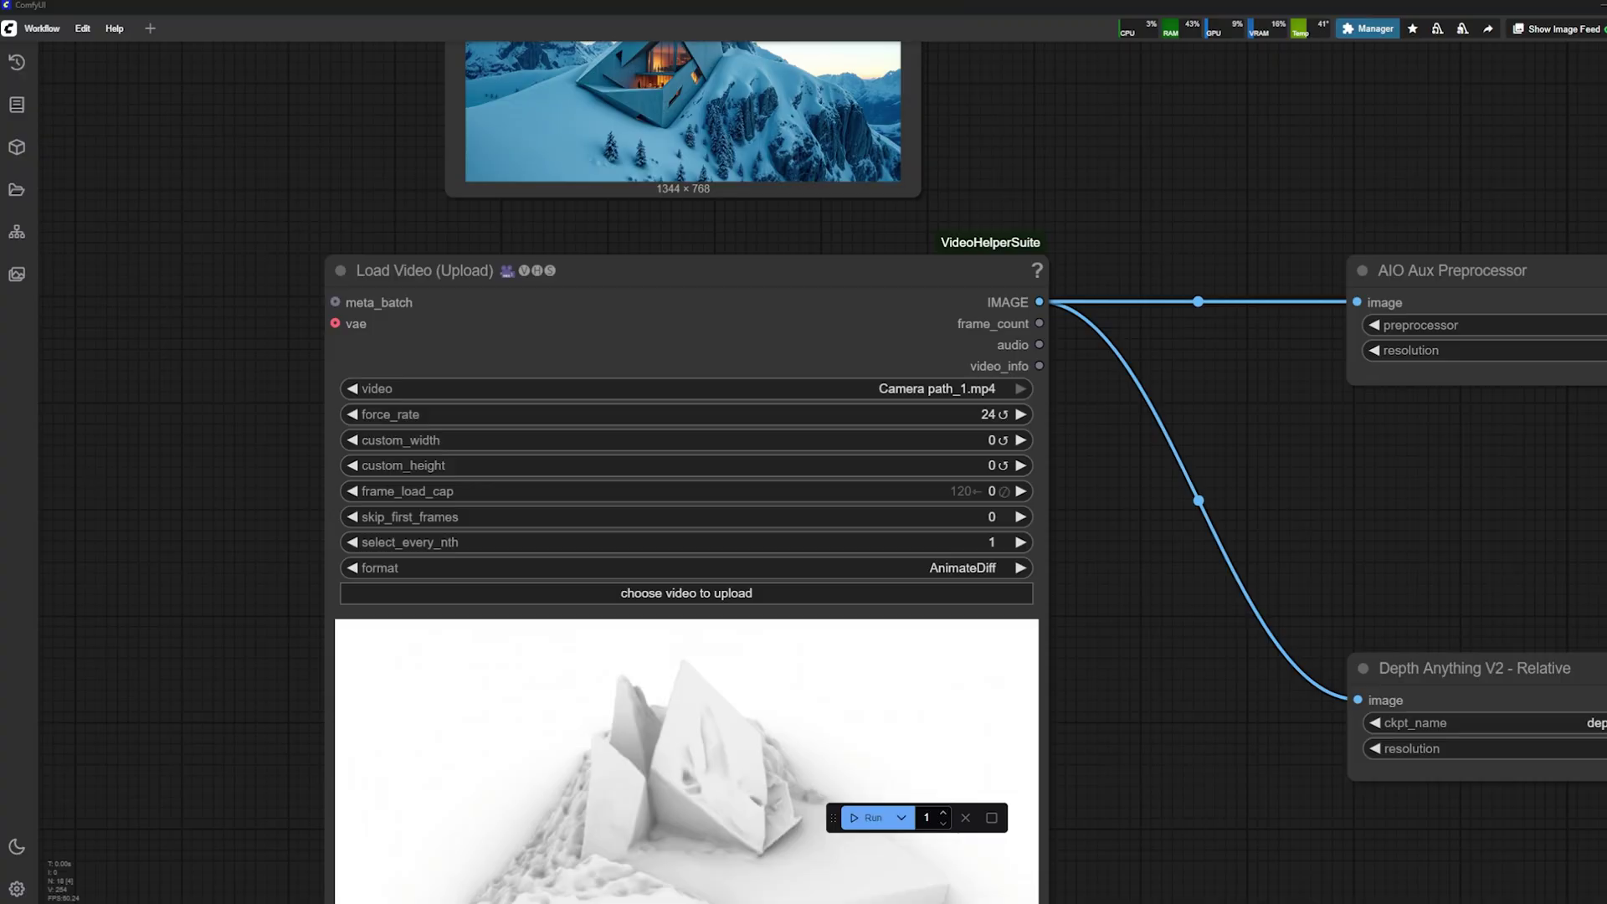
pyautogui.click(995, 439)
pyautogui.write('960')
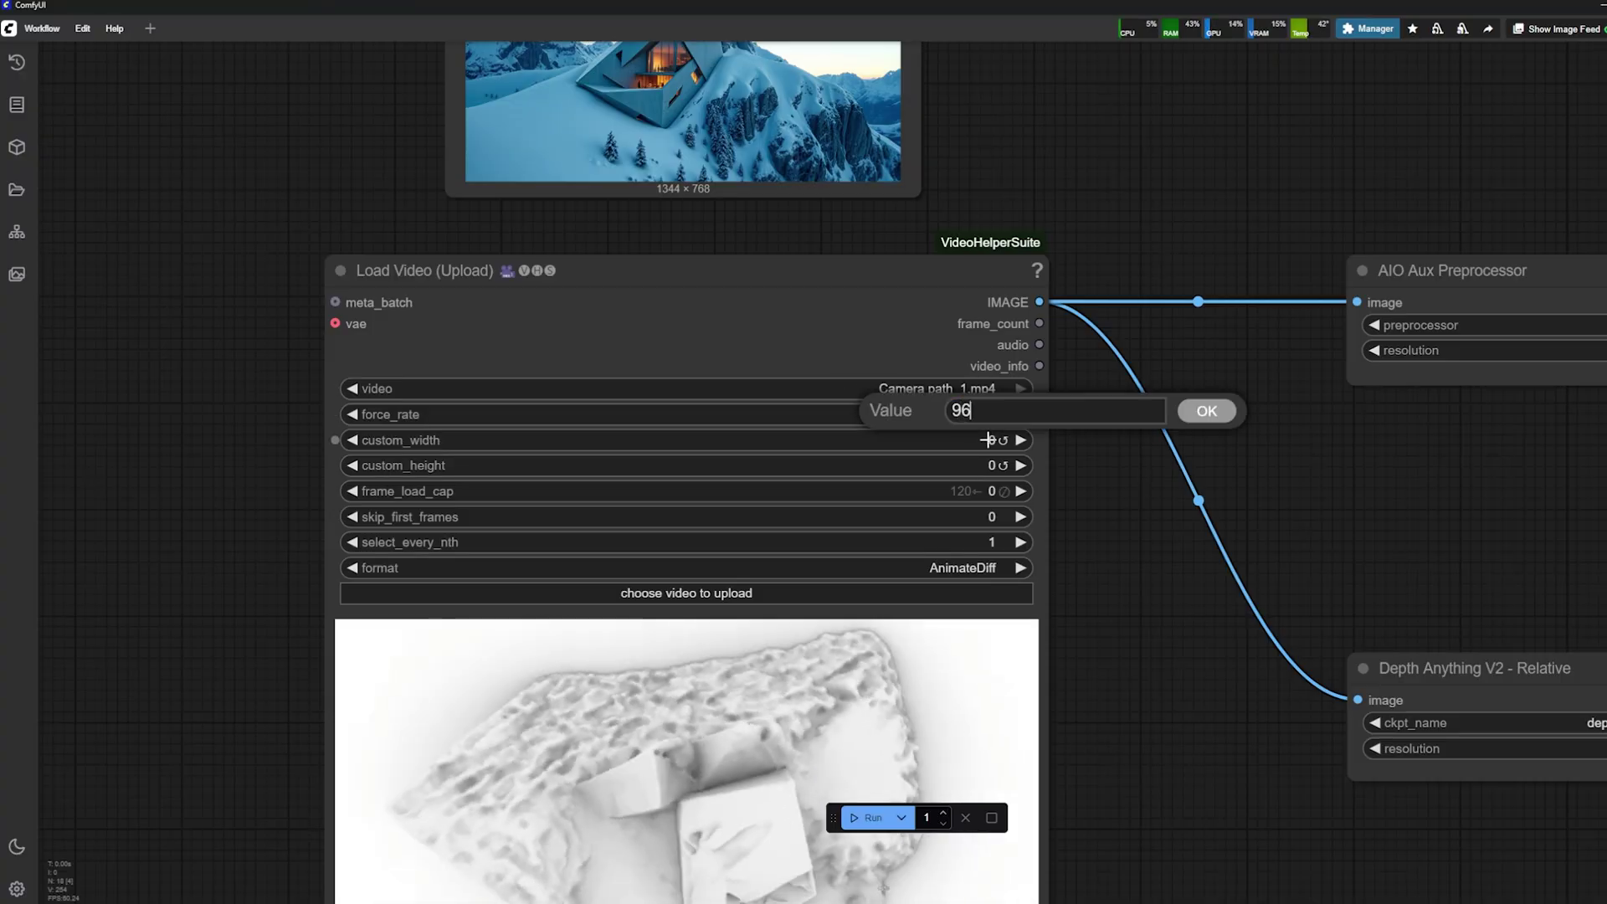
pyautogui.click(1218, 414)
pyautogui.click(981, 465)
pyautogui.write('5')
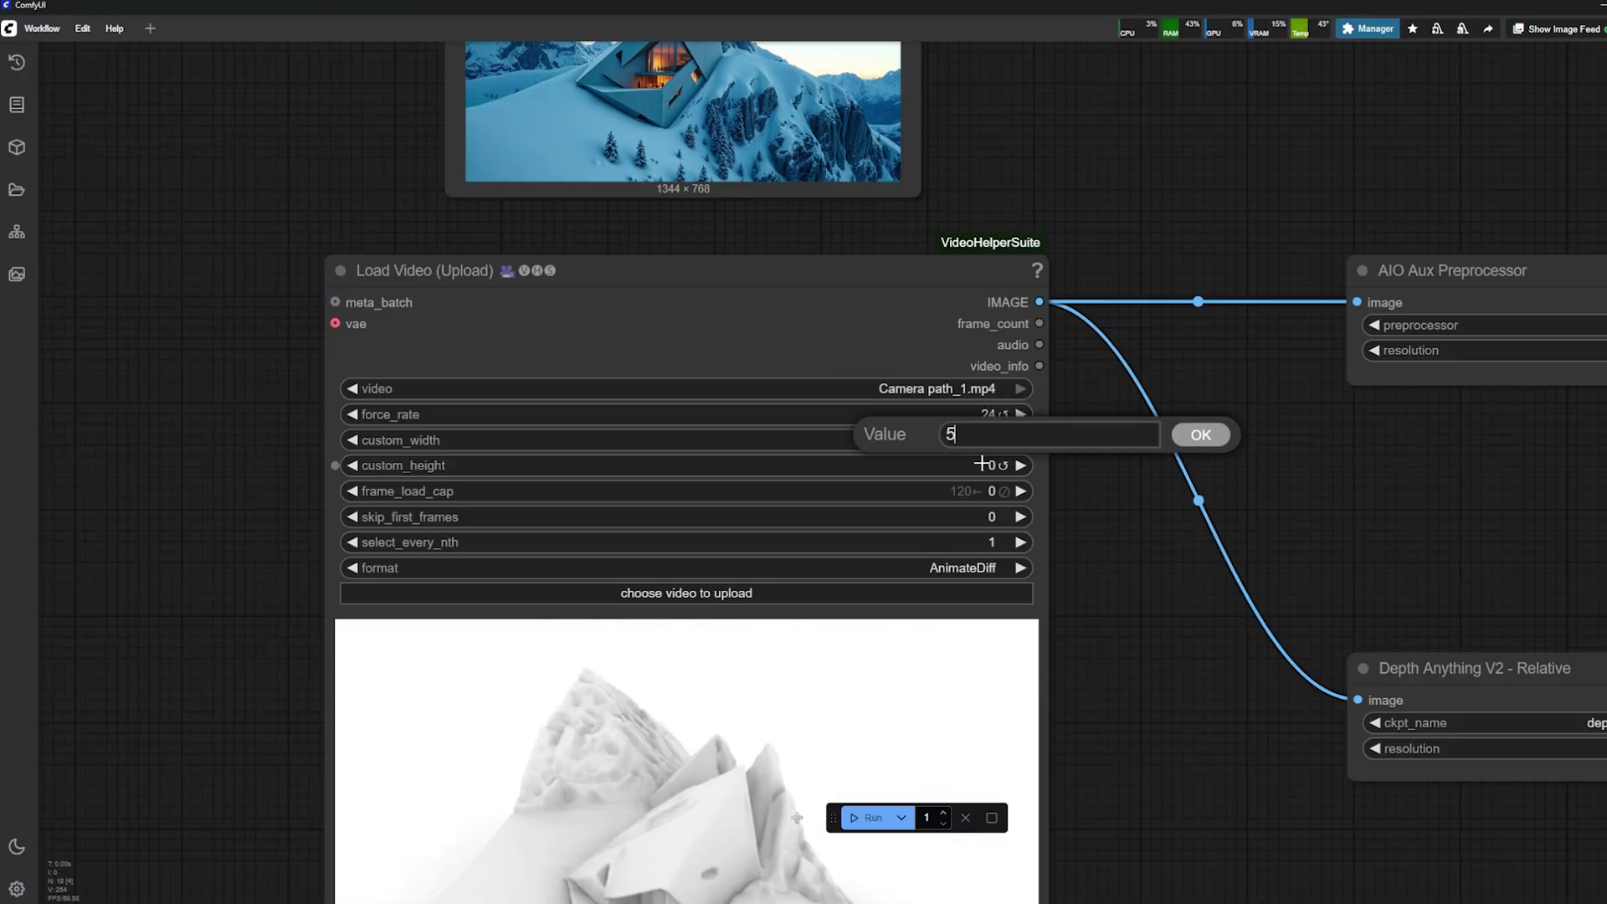
pyautogui.write('28')
pyautogui.press('Return')
# Cap the video at 81 frames and choose the Wan format.
pyautogui.click(990, 492)
pyautogui.write('8')
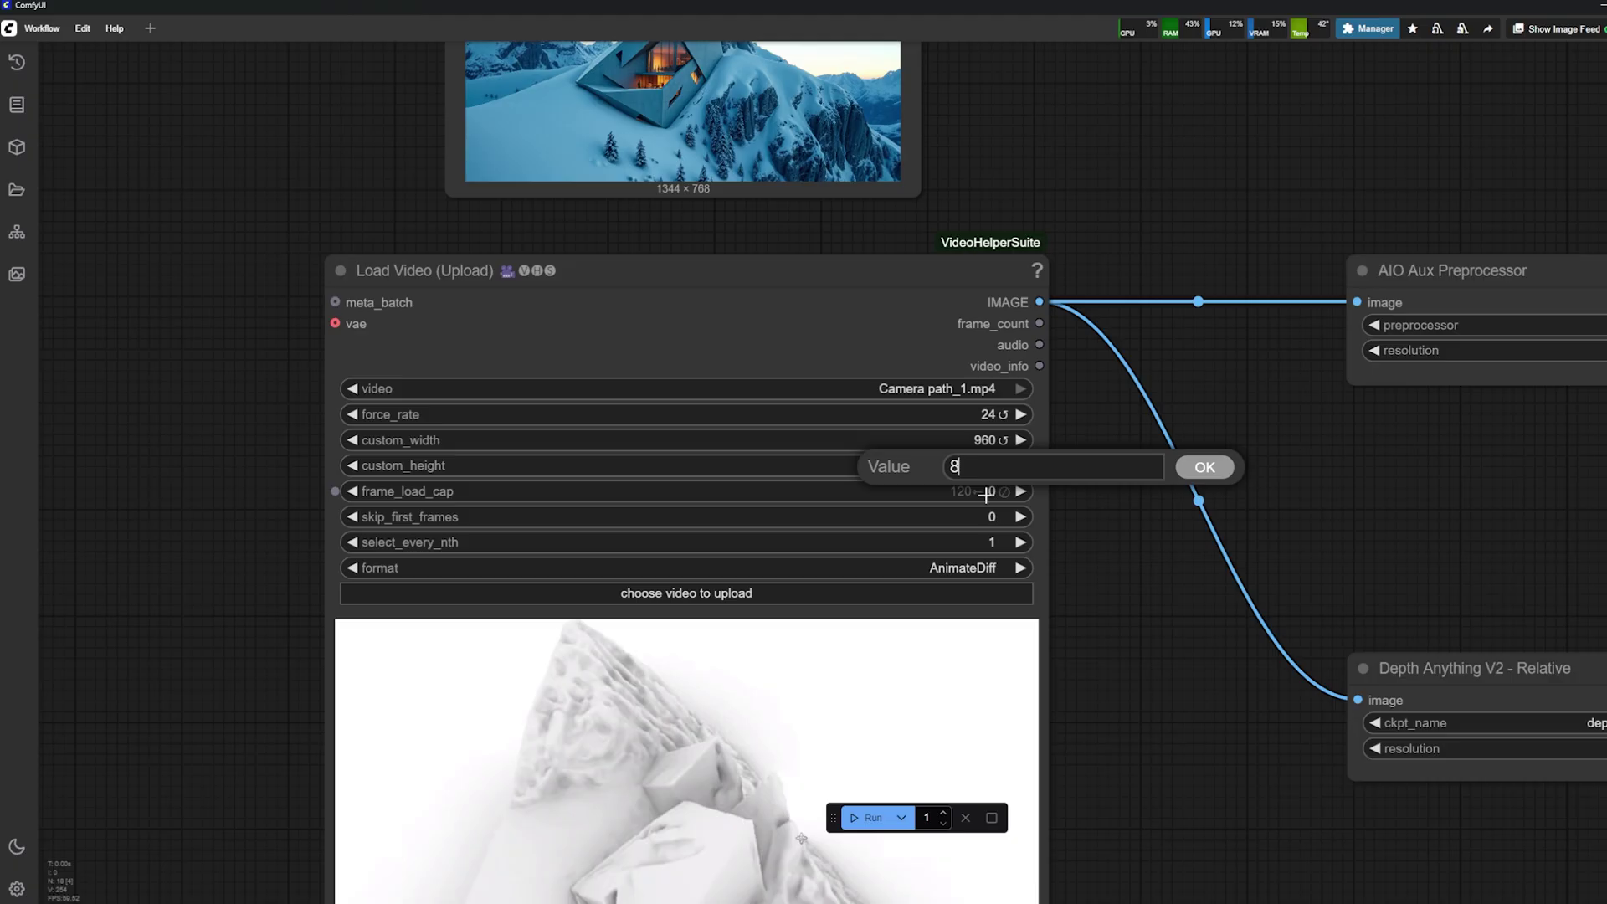
pyautogui.write('1')
pyautogui.press('Return')
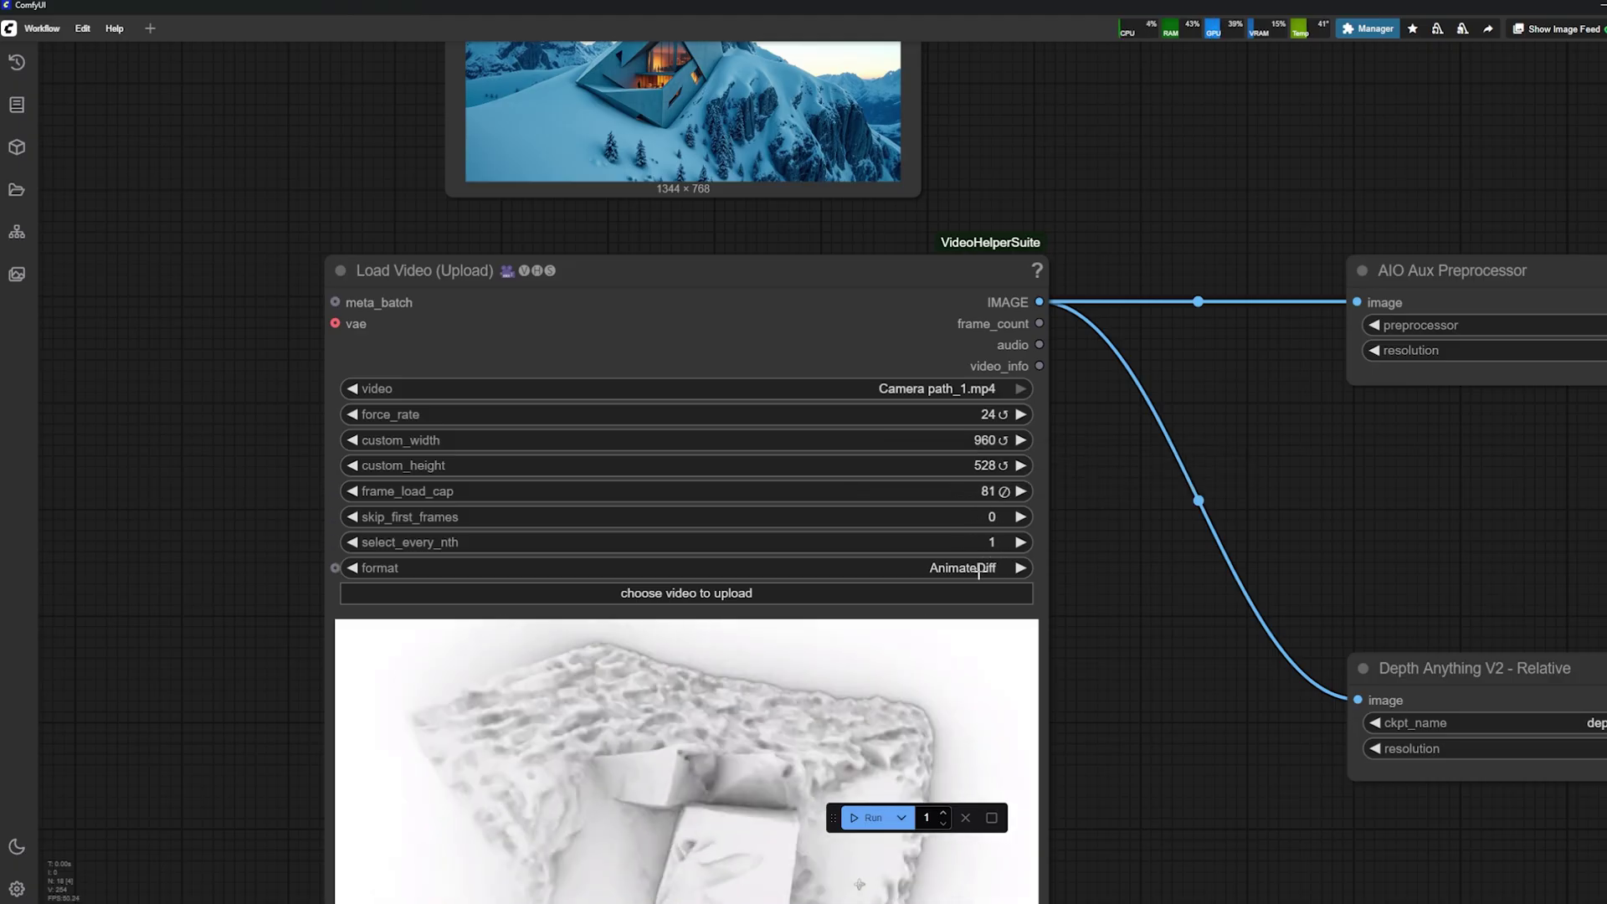
pyautogui.click(977, 568)
pyautogui.click(984, 670)
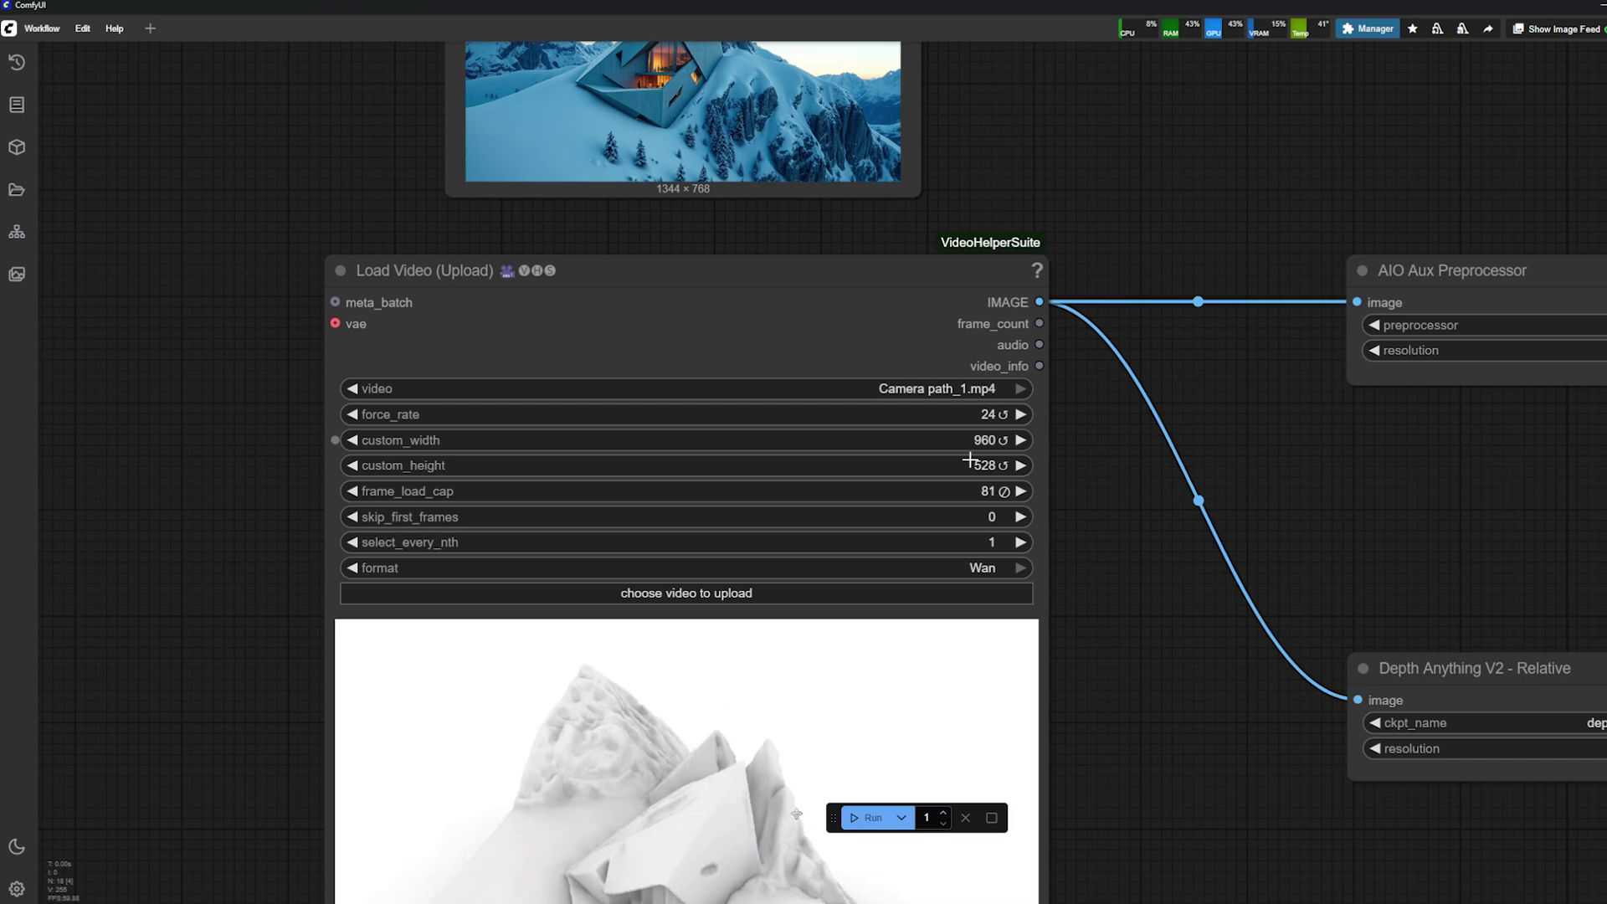
# Set the upper Video Combine to 24 fps video/h264-mp4 with filename prefix Edge.
pyautogui.scroll(-8, 570, 393)
pyautogui.scroll(8, 1389, 397)
pyautogui.click(1365, 381)
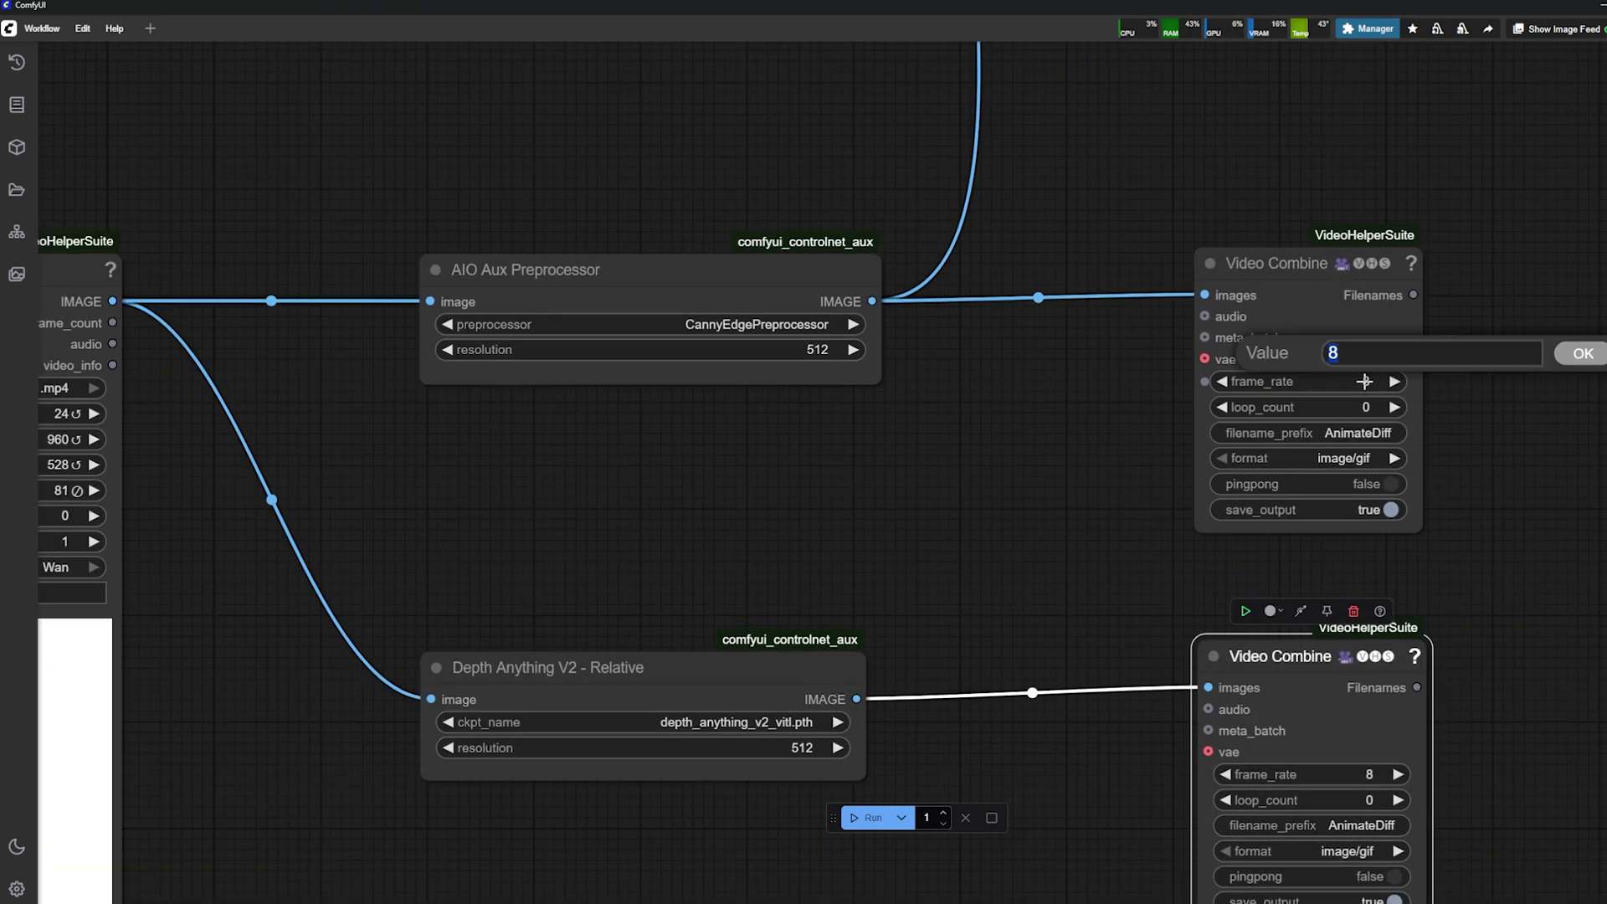
pyautogui.click(1353, 461)
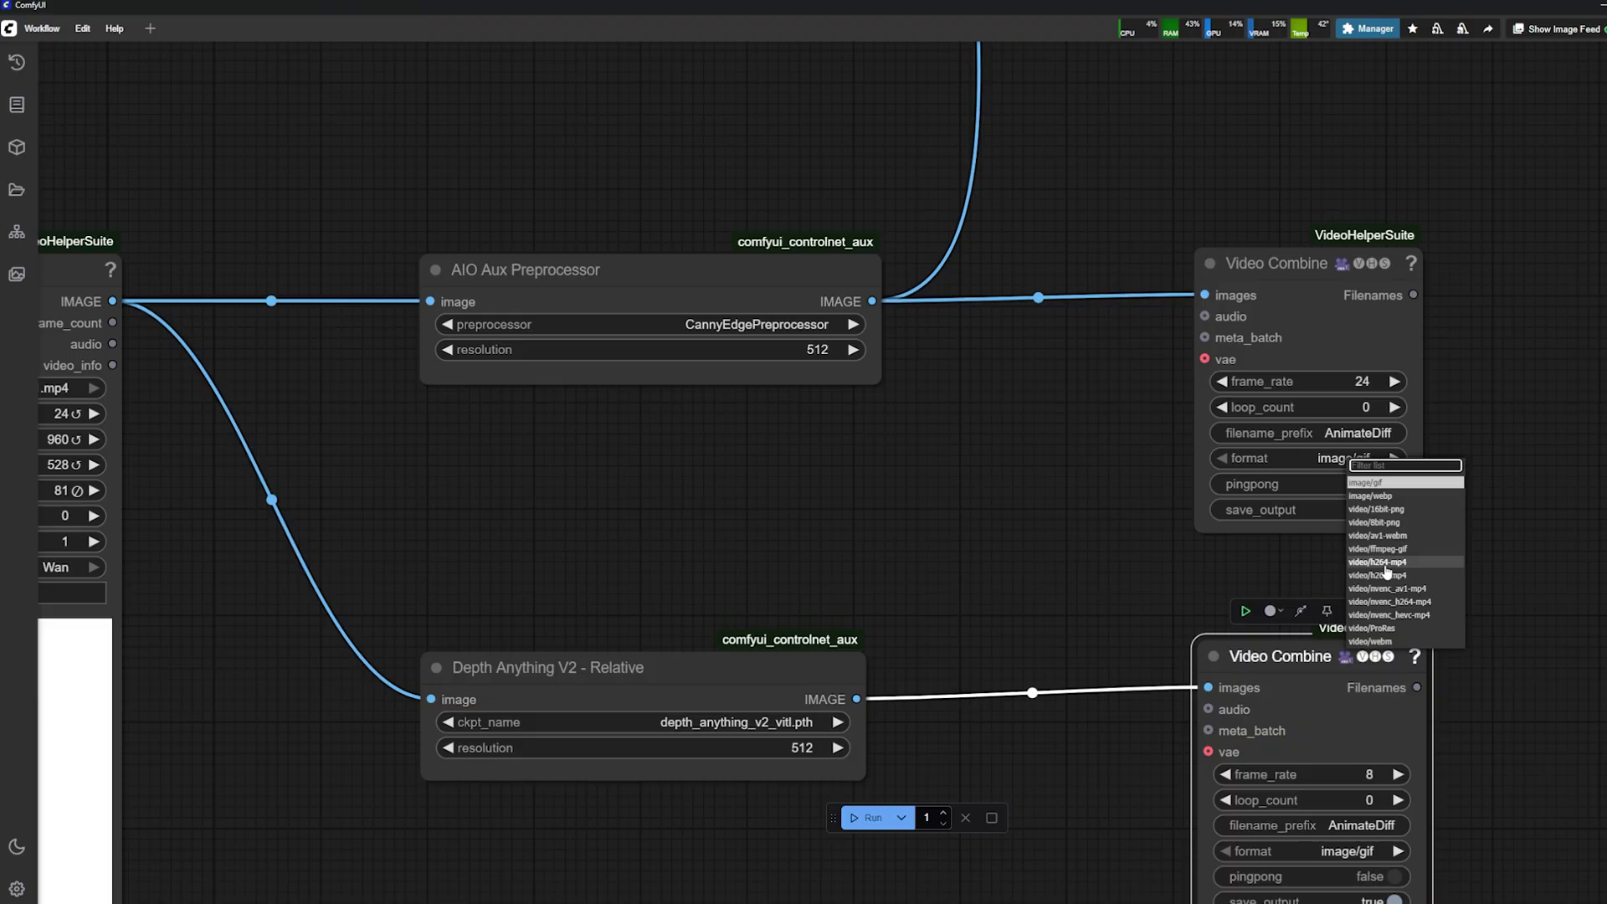
pyautogui.click(1389, 567)
pyautogui.scroll(-3, 1353, 615)
pyautogui.click(1353, 615)
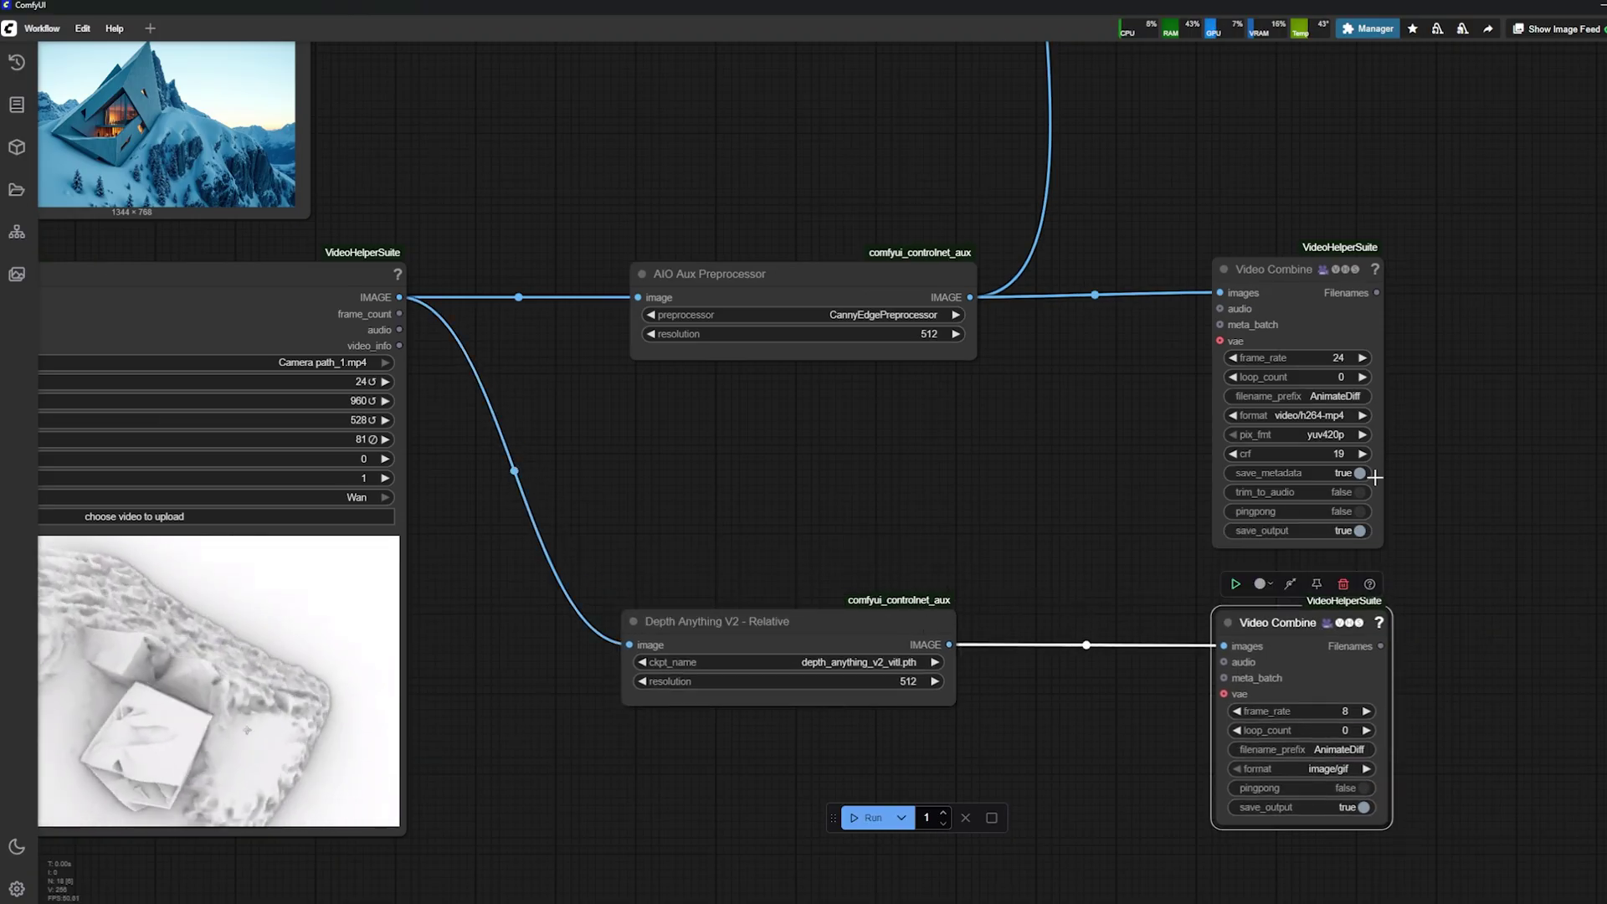
pyautogui.scroll(3, 1356, 446)
pyautogui.click(1327, 360)
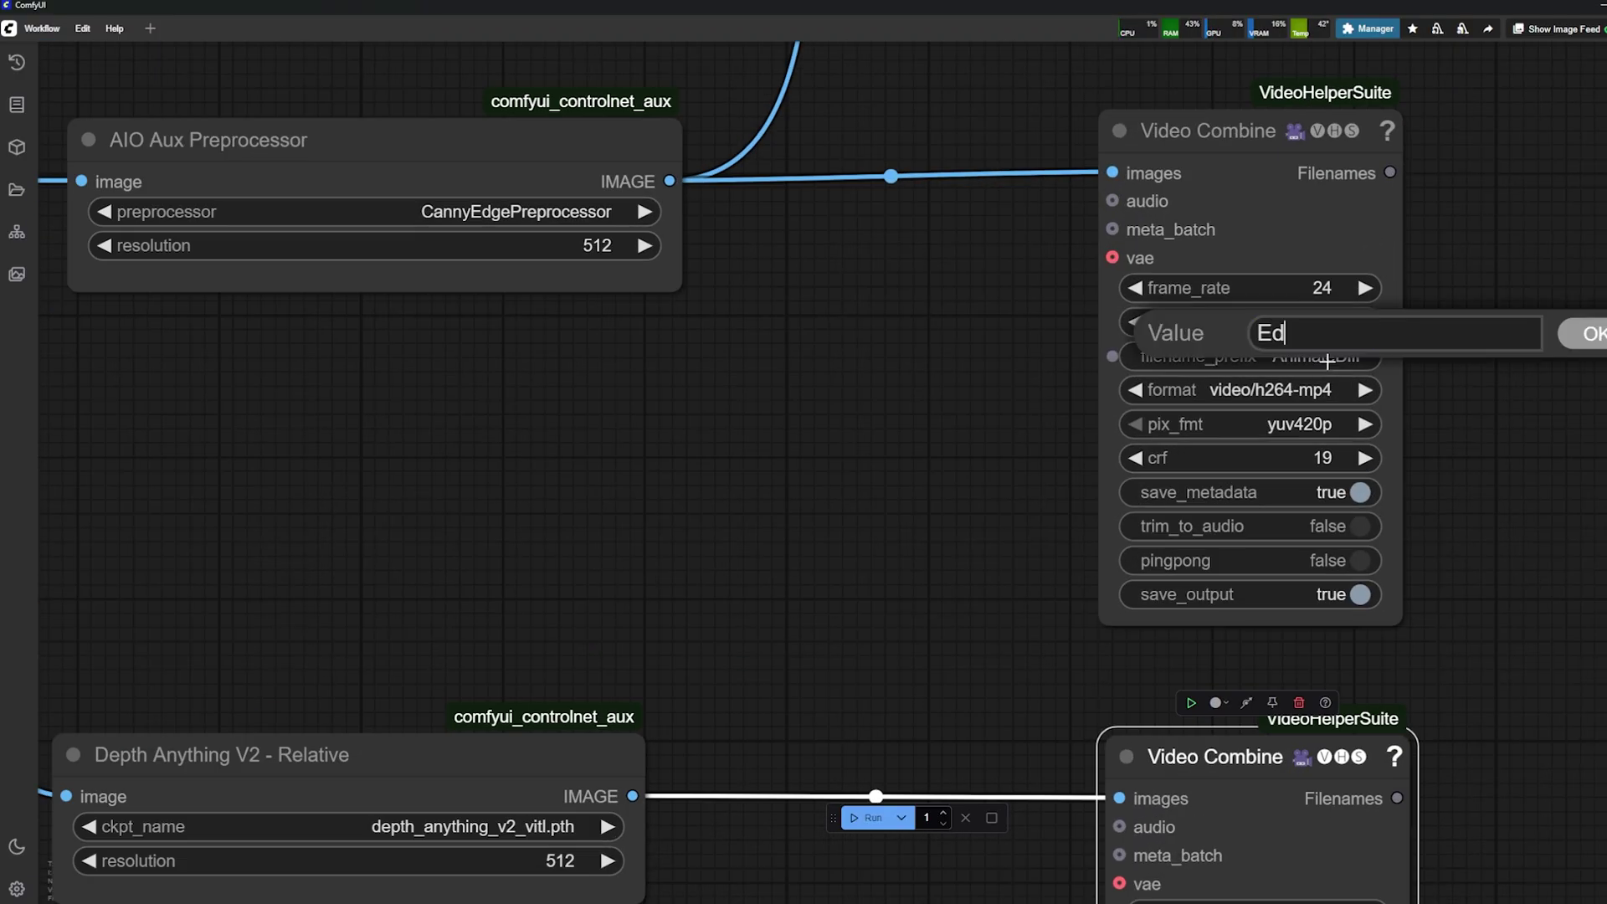
pyautogui.press('Return')
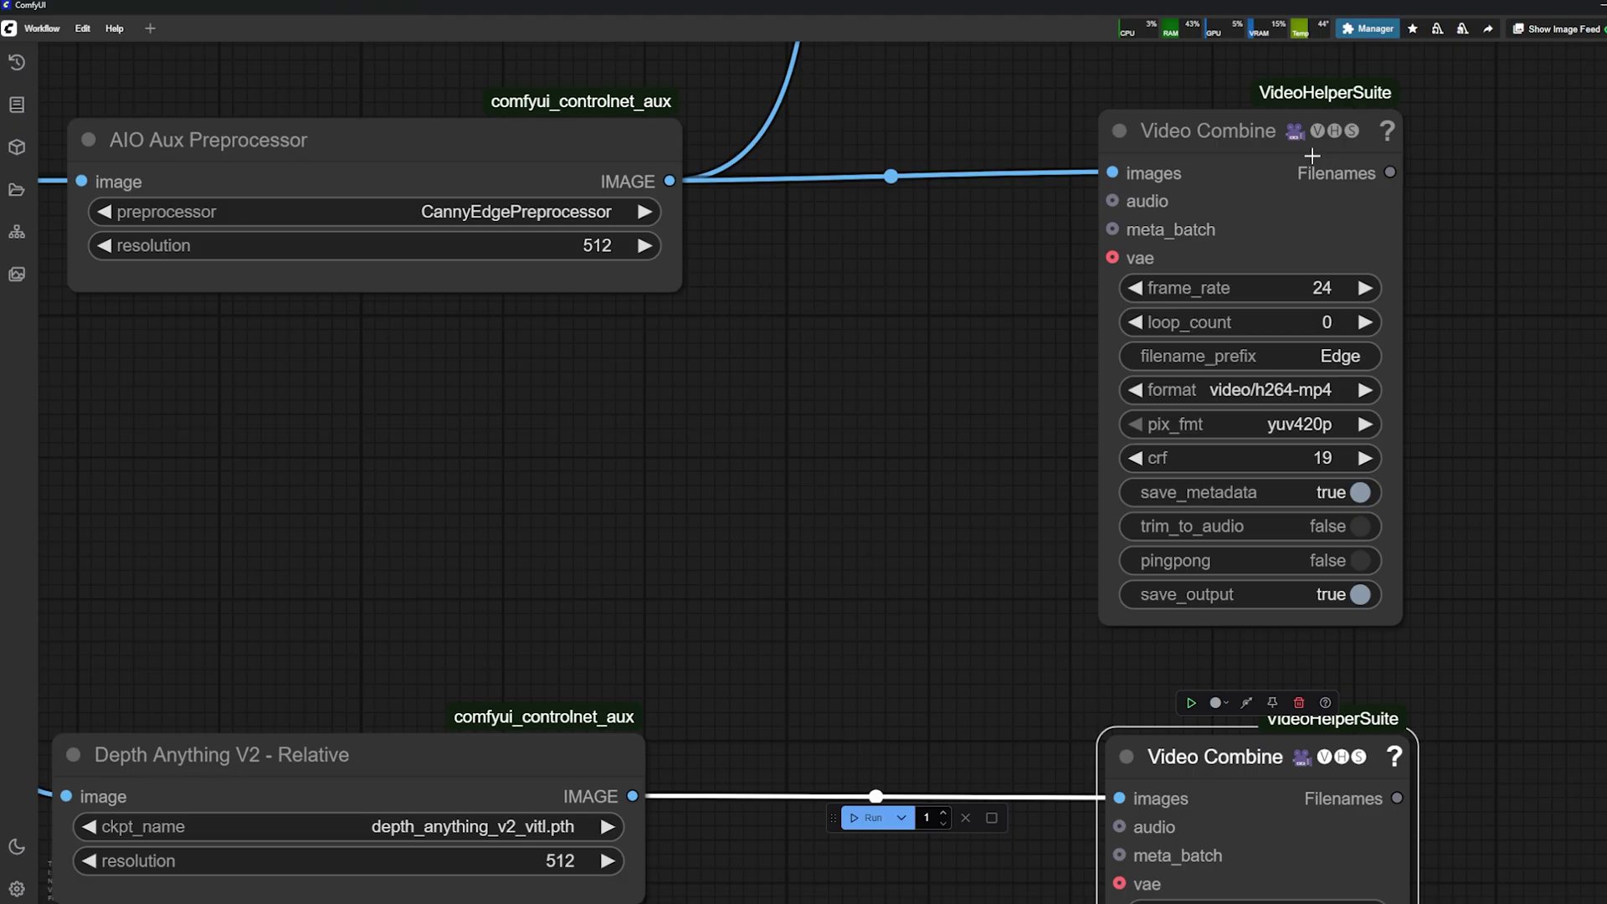
# Set the lower Video Combine to 24 fps video/h264-mp4 output with prefix Depth.
pyautogui.scroll(-3, 1311, 156)
pyautogui.scroll(3, 1382, 587)
pyautogui.click(1382, 588)
pyautogui.write('24')
pyautogui.press('Return')
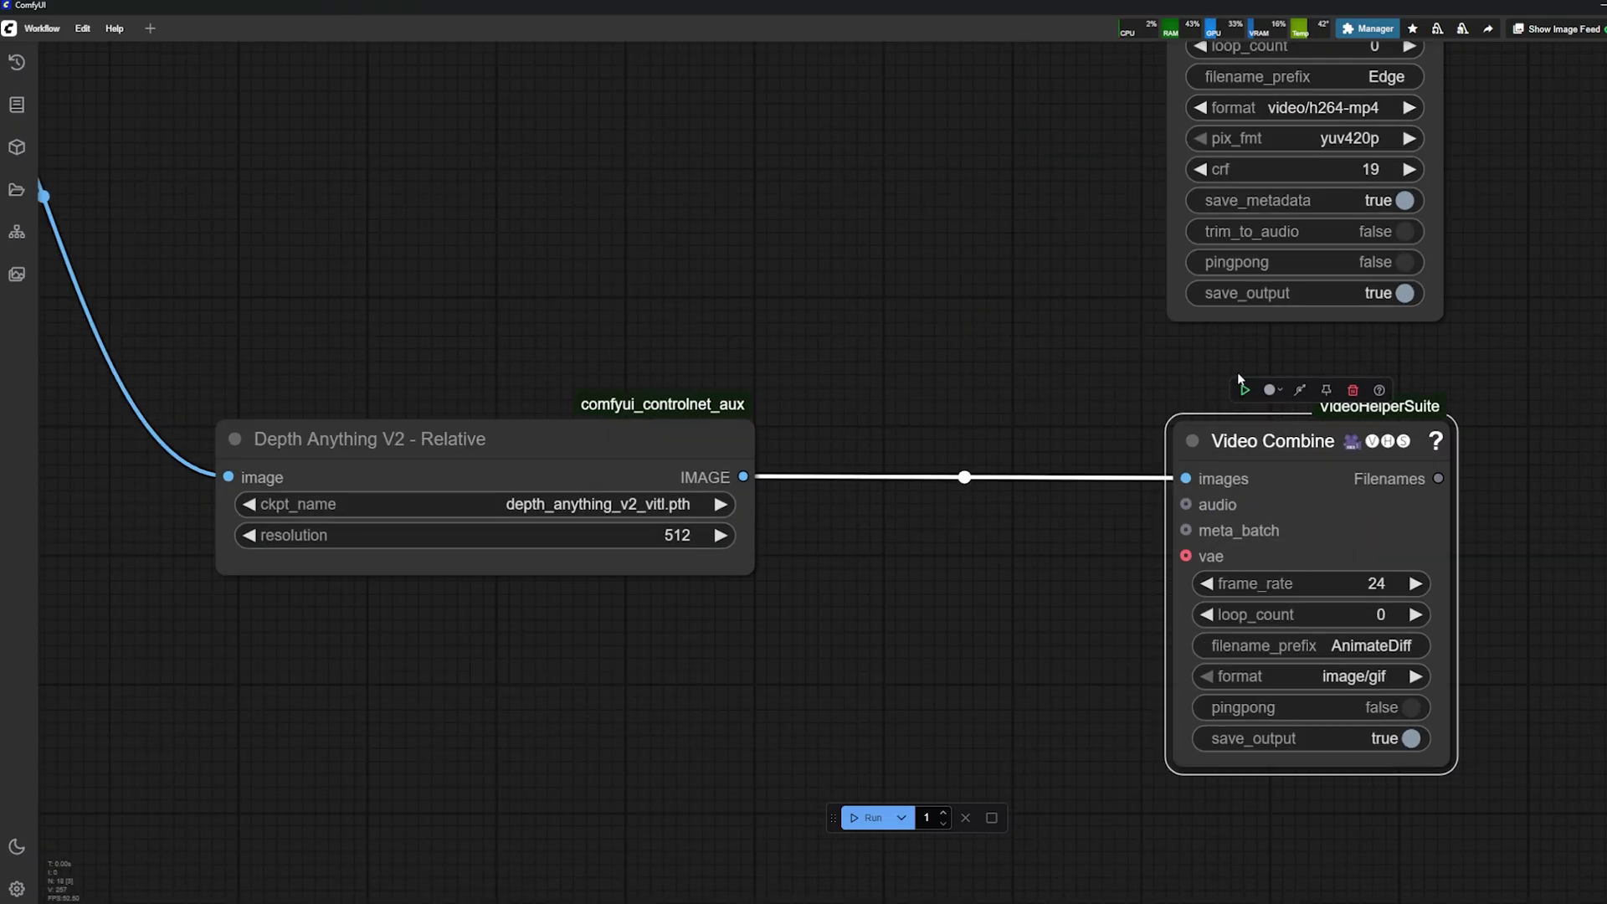
pyautogui.scroll(-2, 1237, 372)
pyautogui.click(1368, 623)
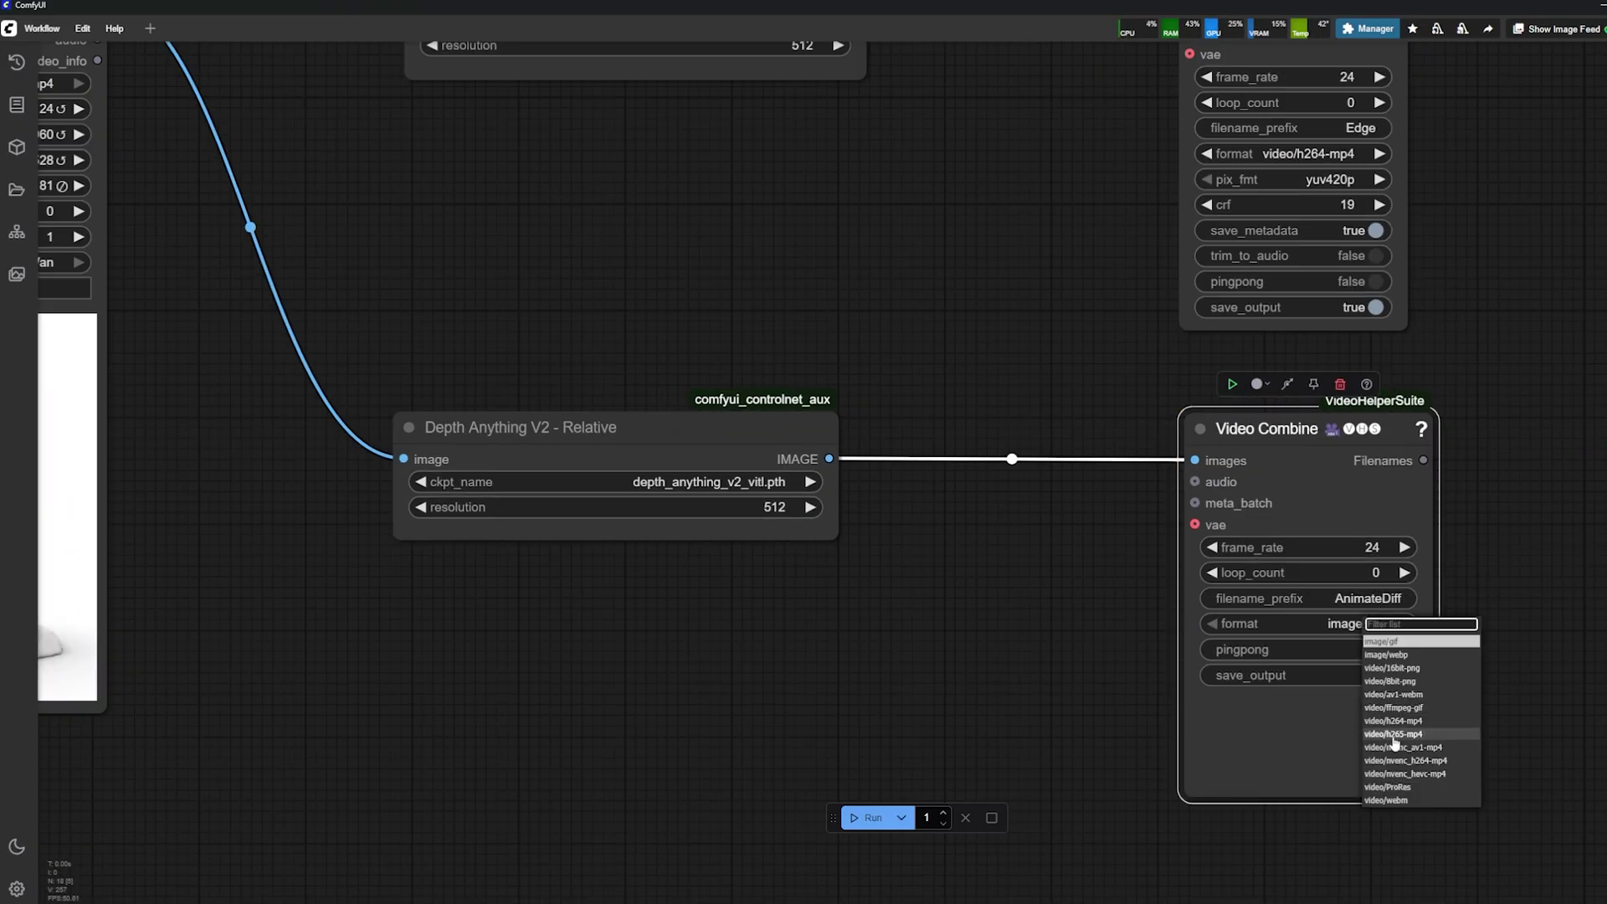
pyautogui.click(1400, 725)
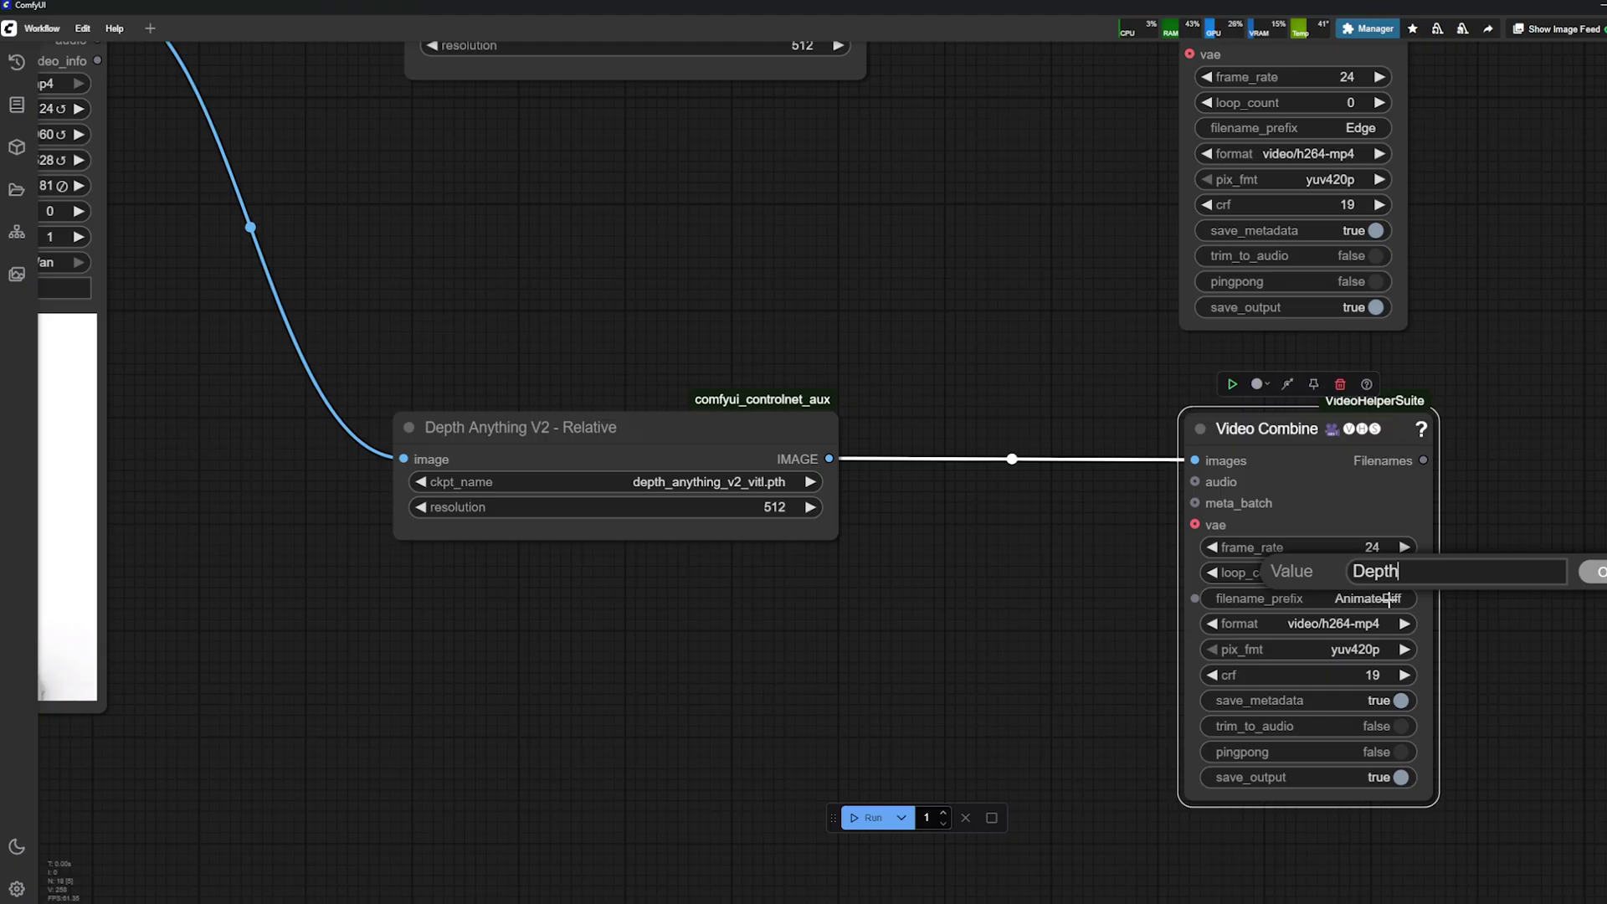
pyautogui.scroll(3, 1383, 713)
pyautogui.scroll(-3, 1381, 736)
pyautogui.scroll(-2, 860, 638)
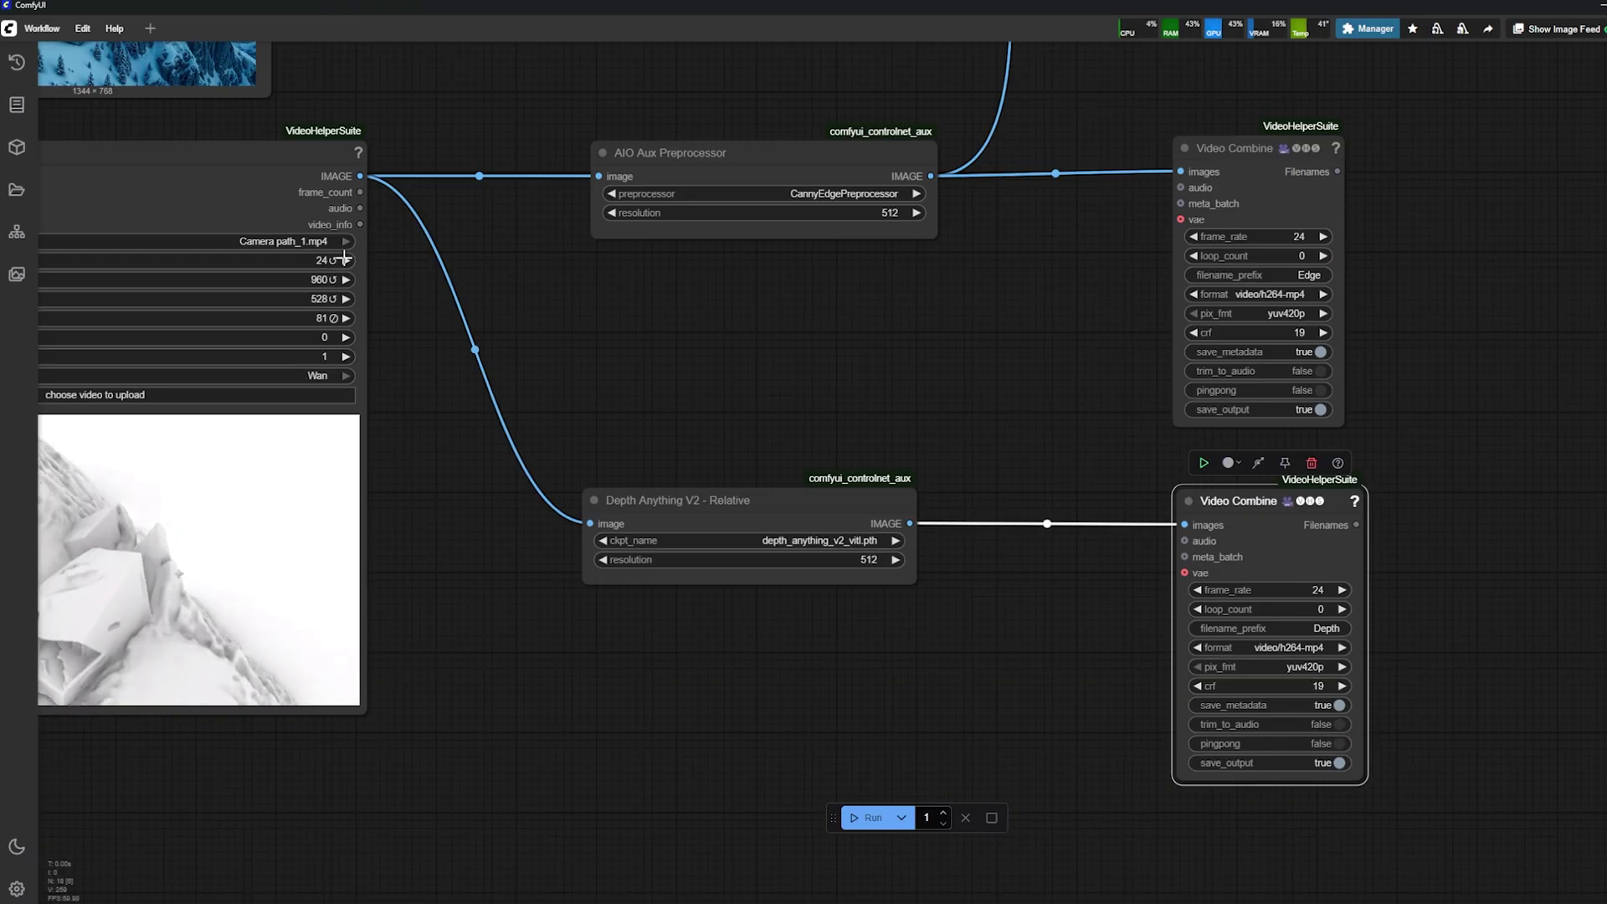
pyautogui.scroll(3, 301, 302)
# Set both the Canny and Depth Anything V2 preprocessor resolutions to 960.
pyautogui.click(1161, 188)
pyautogui.write('960')
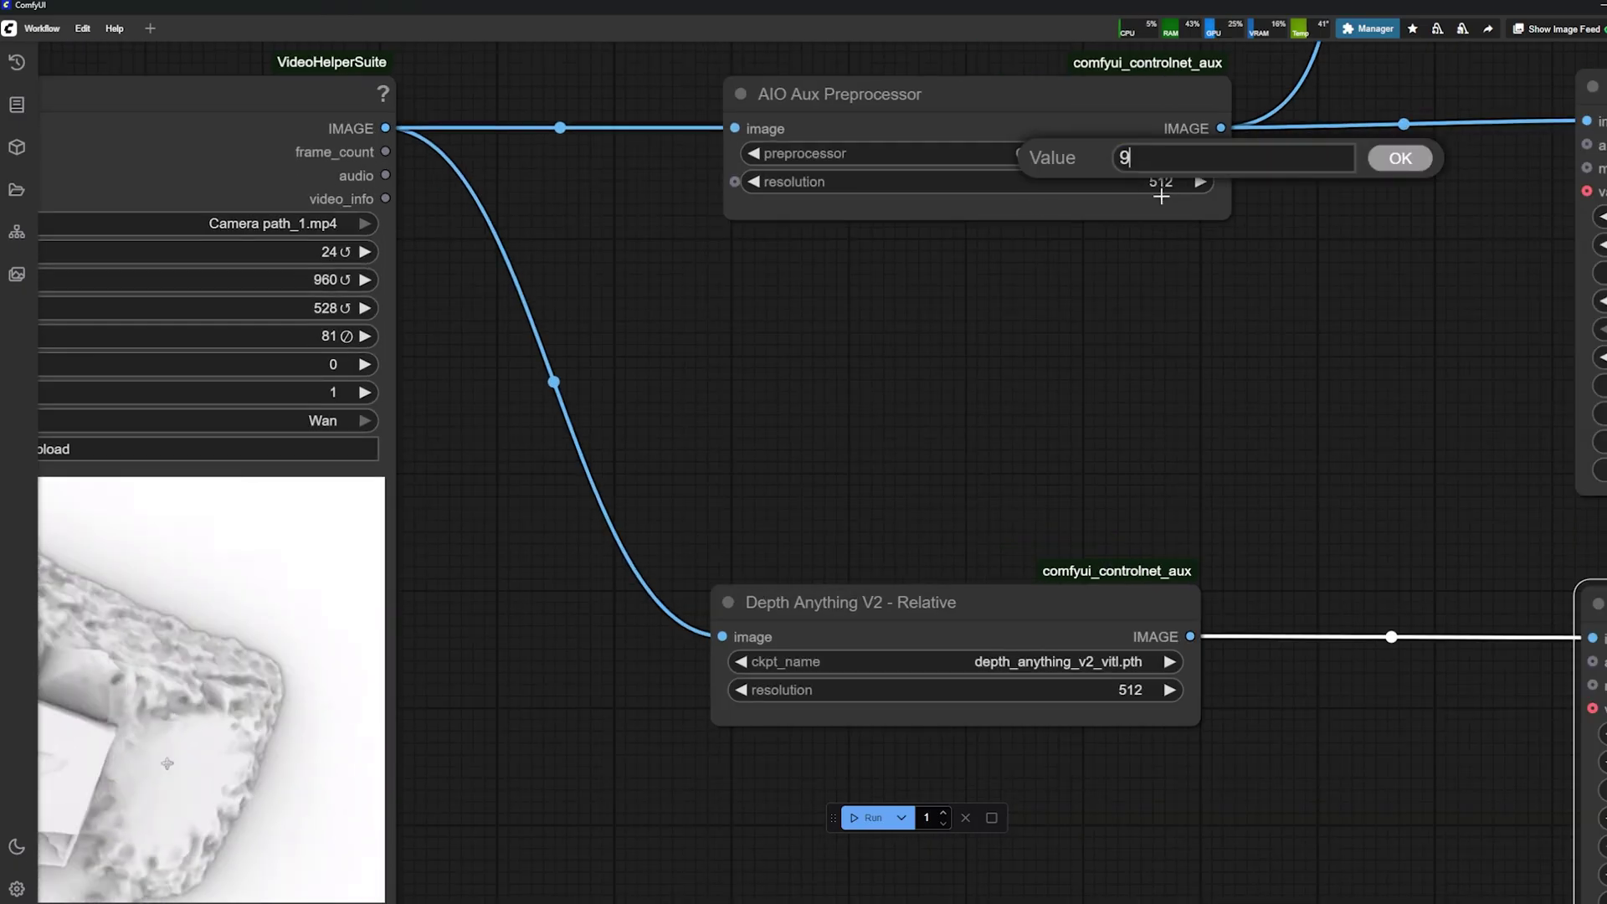
pyautogui.press('Return')
pyautogui.click(1130, 690)
pyautogui.write('960')
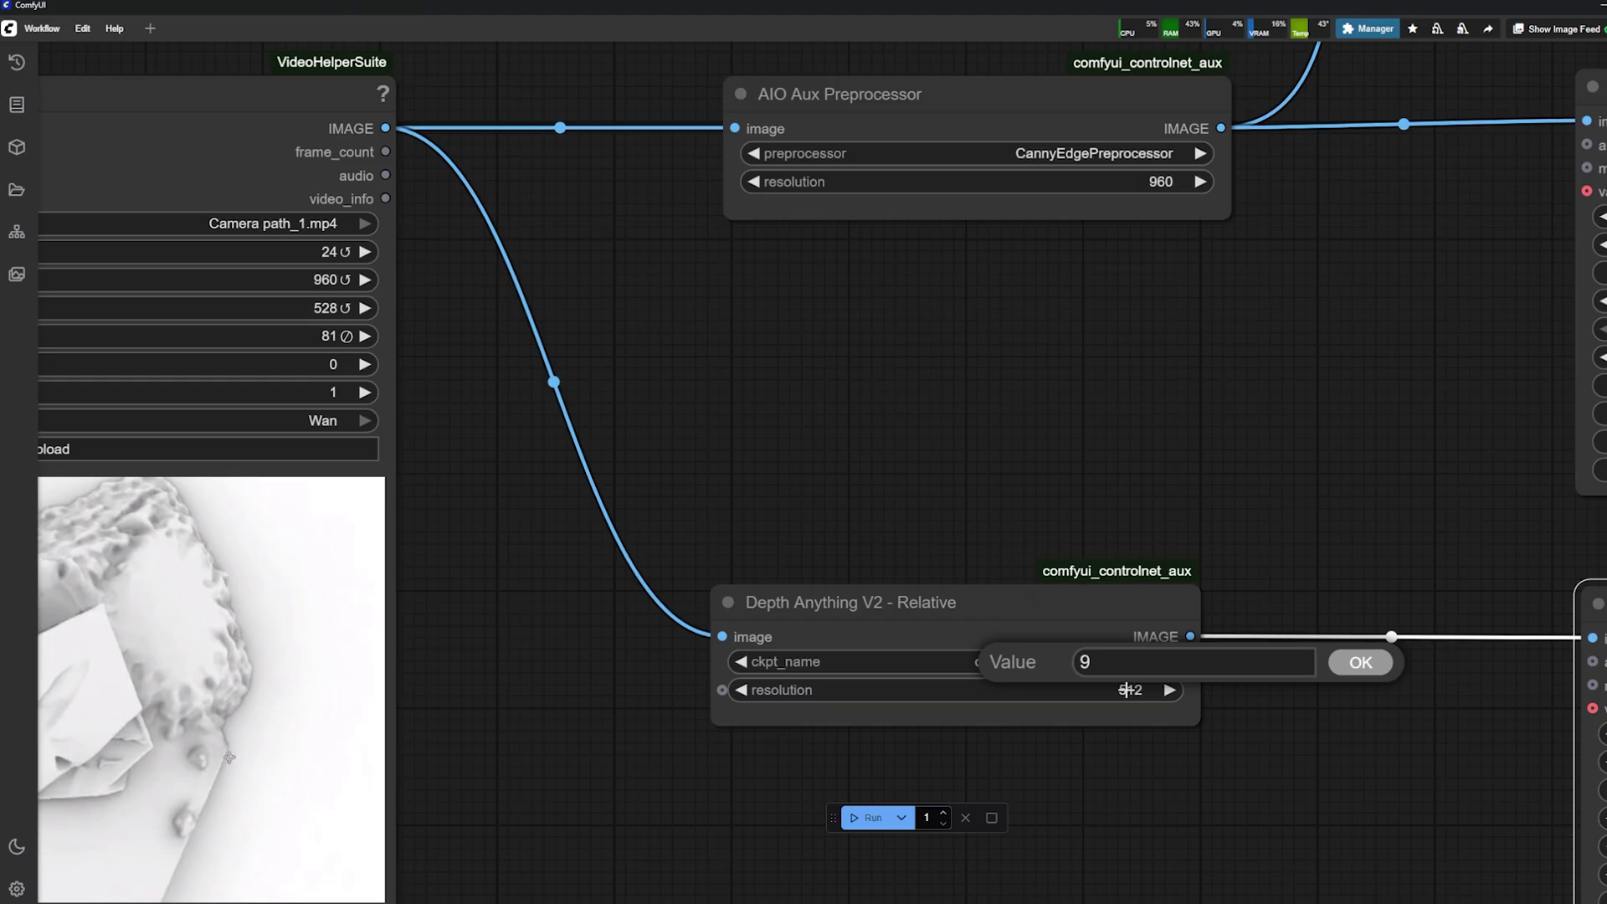
pyautogui.press('Return')
# Move WanVaceToVideo beside Load Image and set its size to 960 by 528.
pyautogui.scroll(-8, 1223, 686)
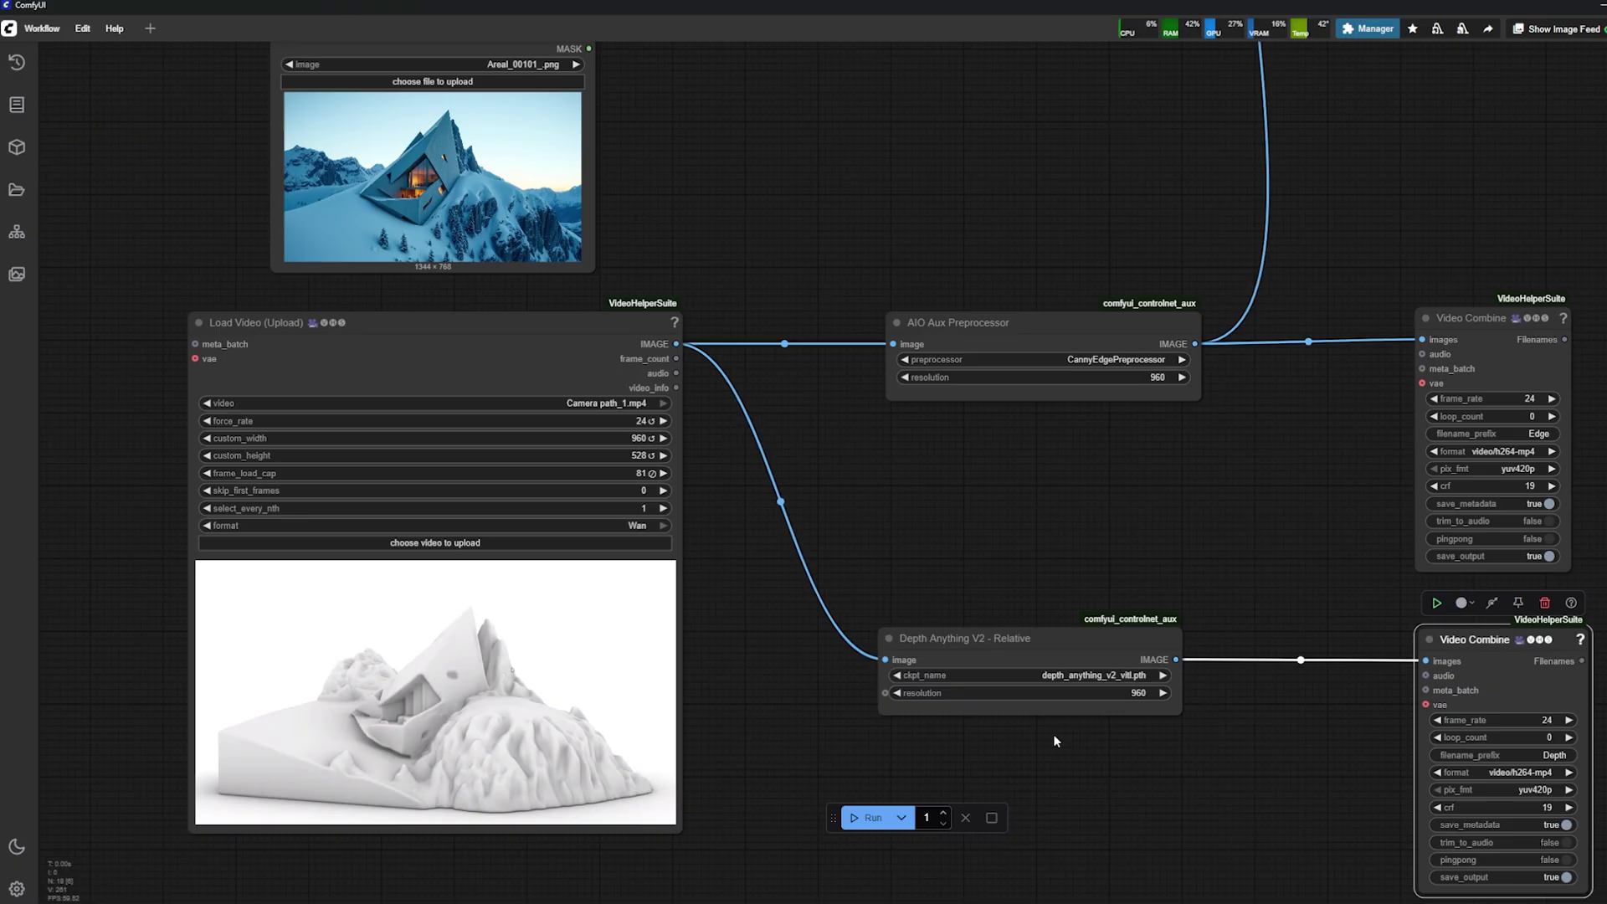
pyautogui.scroll(2, 1118, 144)
pyautogui.scroll(6, 1117, 214)
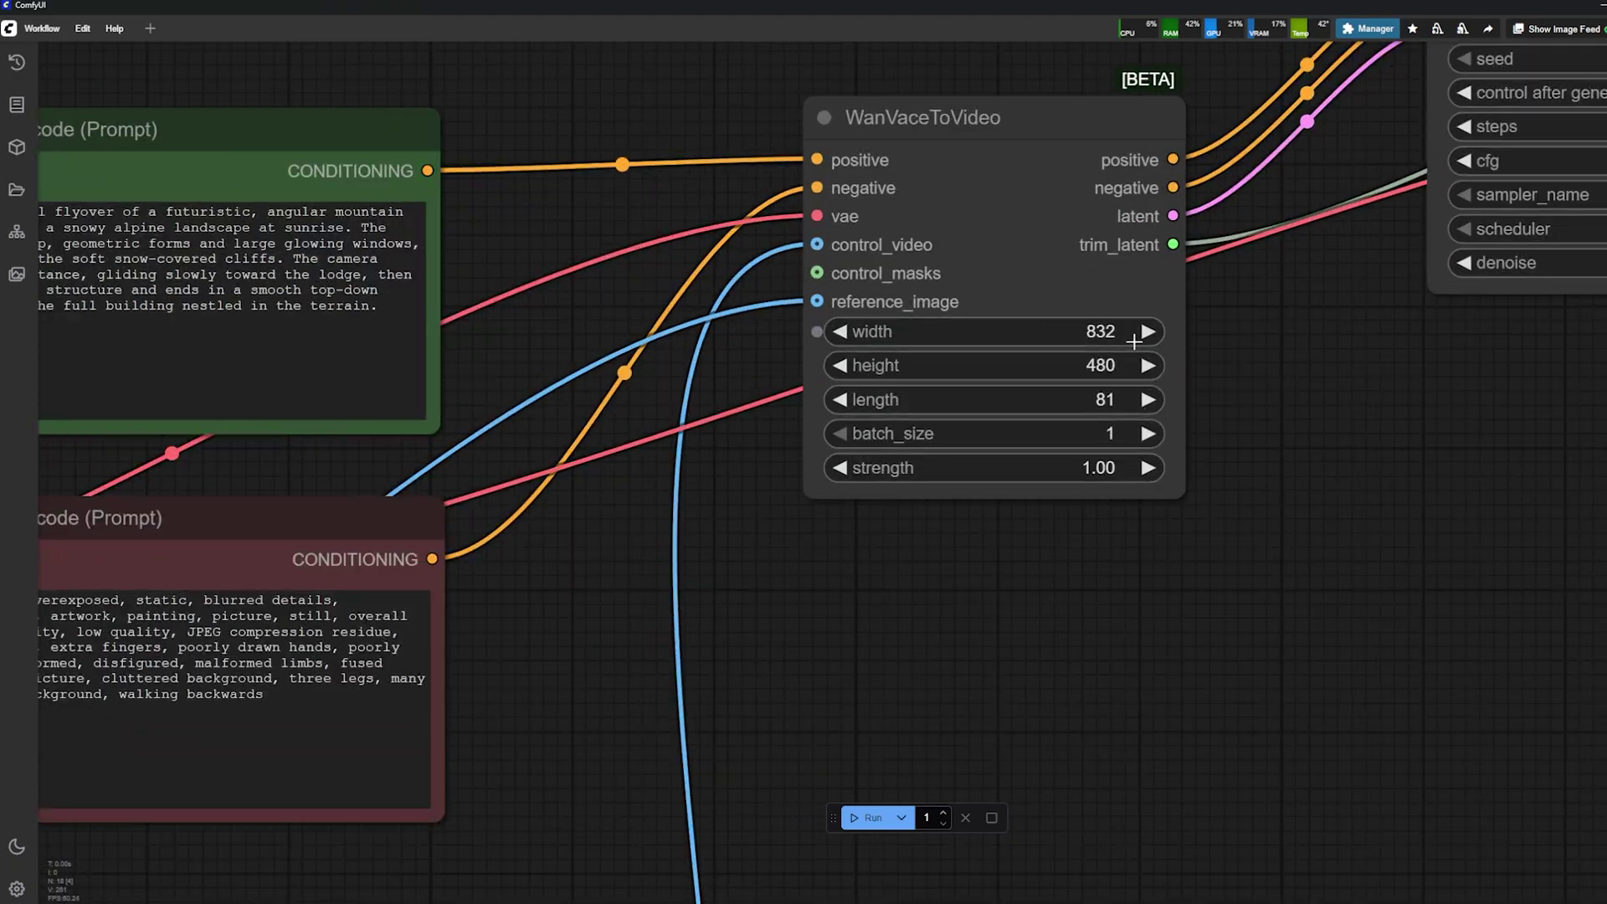
pyautogui.scroll(-7, 1137, 249)
pyautogui.click(1053, 296)
pyautogui.moveTo(1053, 295); pyautogui.dragTo(732, 563)
pyautogui.scroll(10, 733, 563)
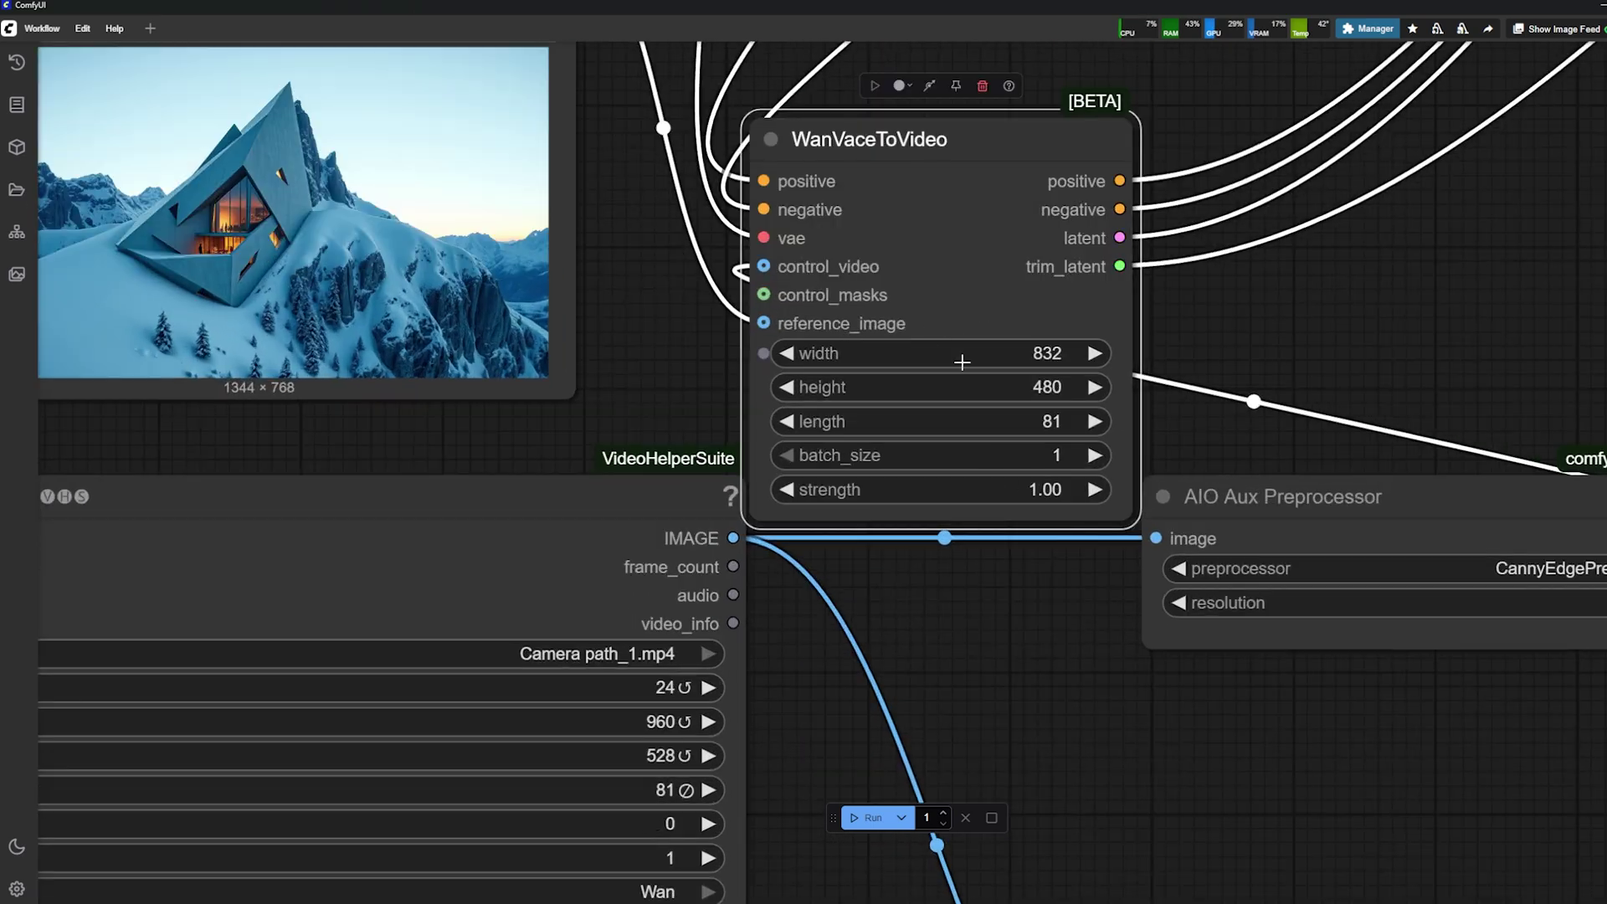
pyautogui.click(1049, 352)
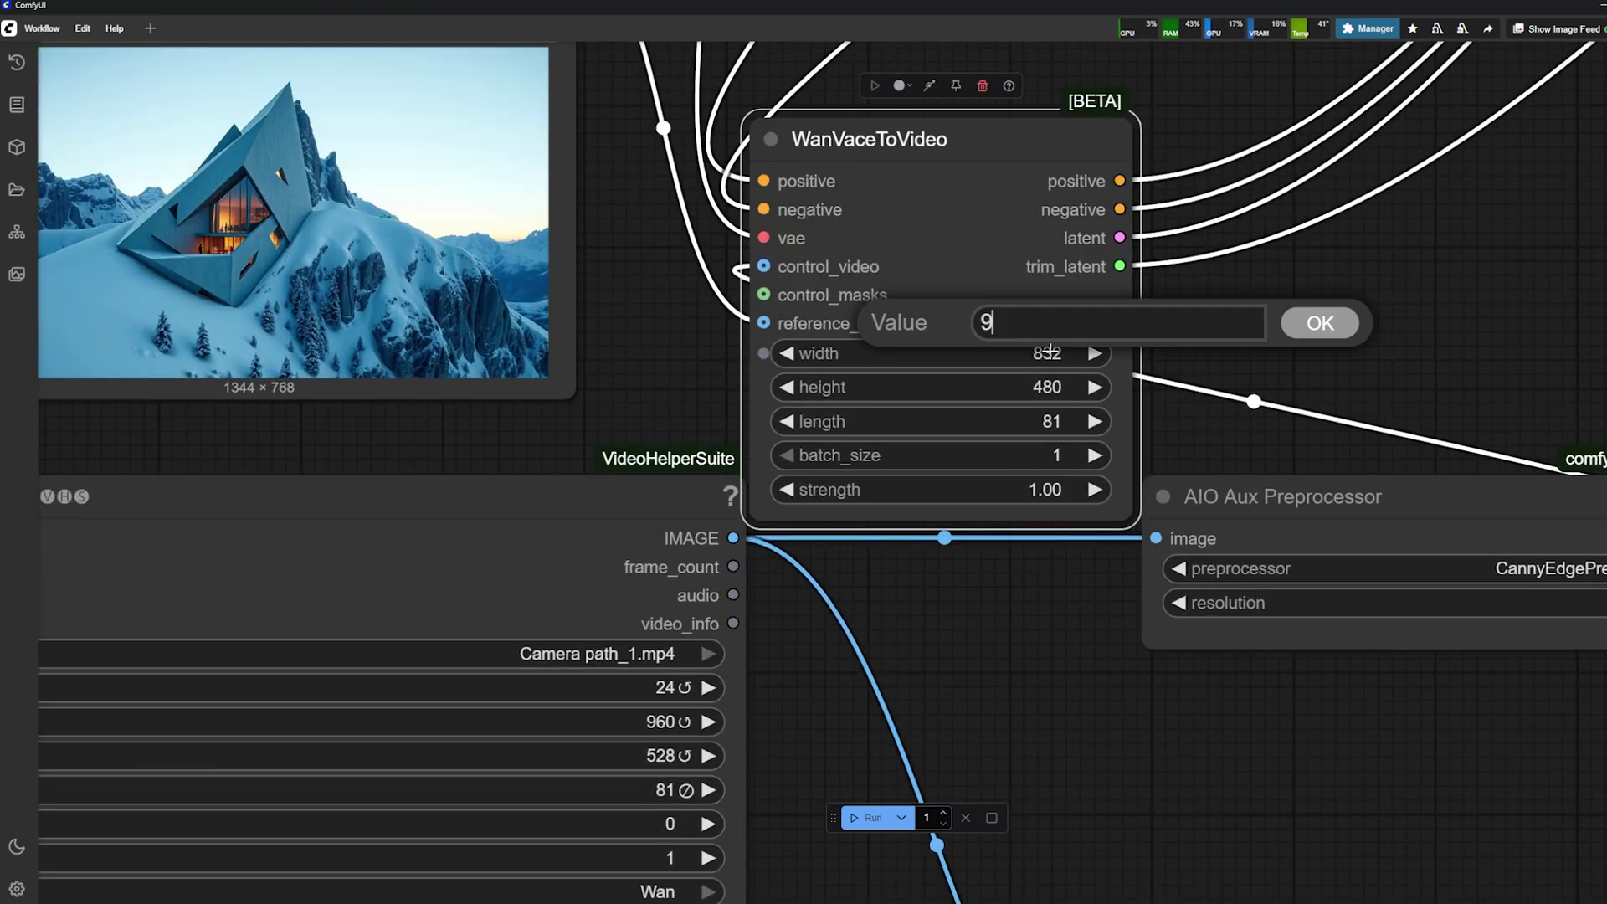
pyautogui.press('Return')
pyautogui.click(1049, 387)
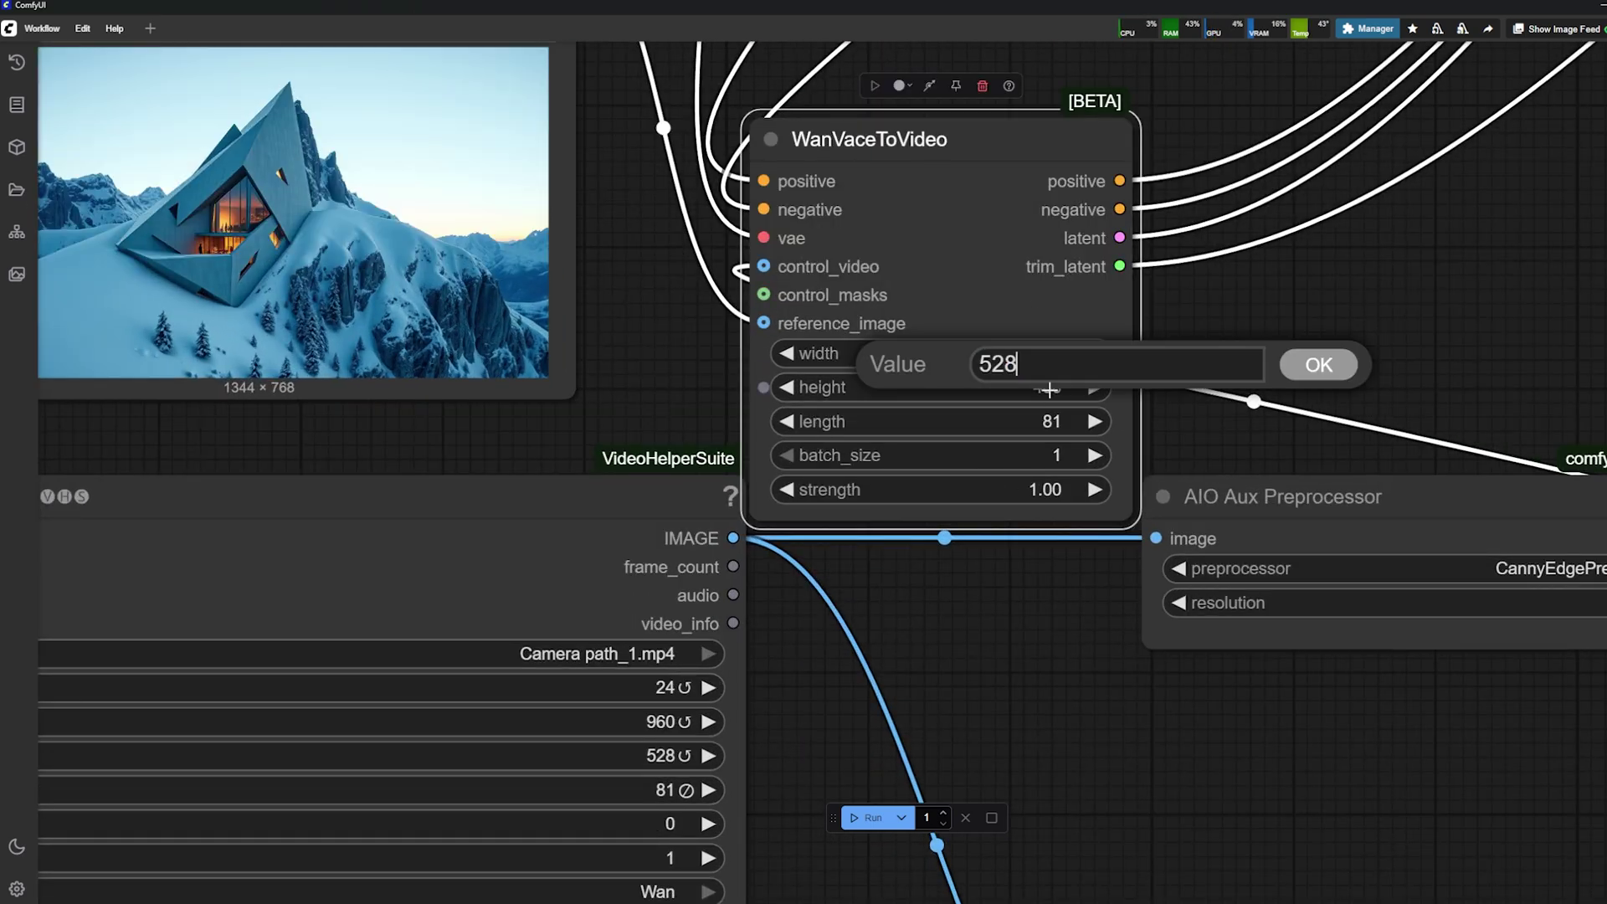
pyautogui.press('Return')
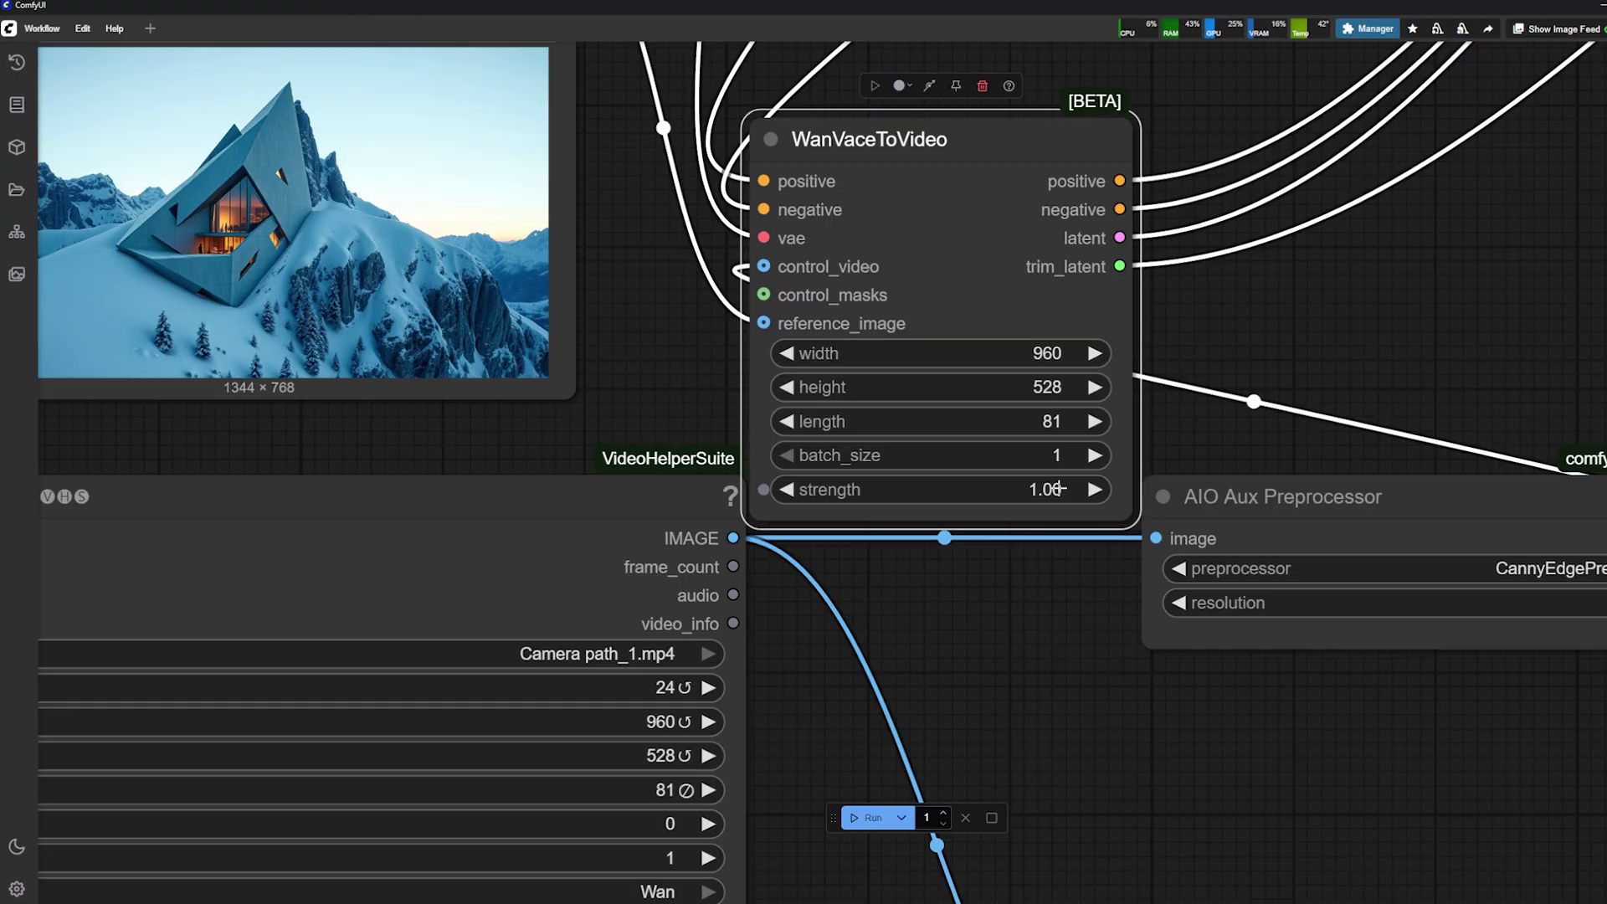
pyautogui.scroll(-8, 1059, 488)
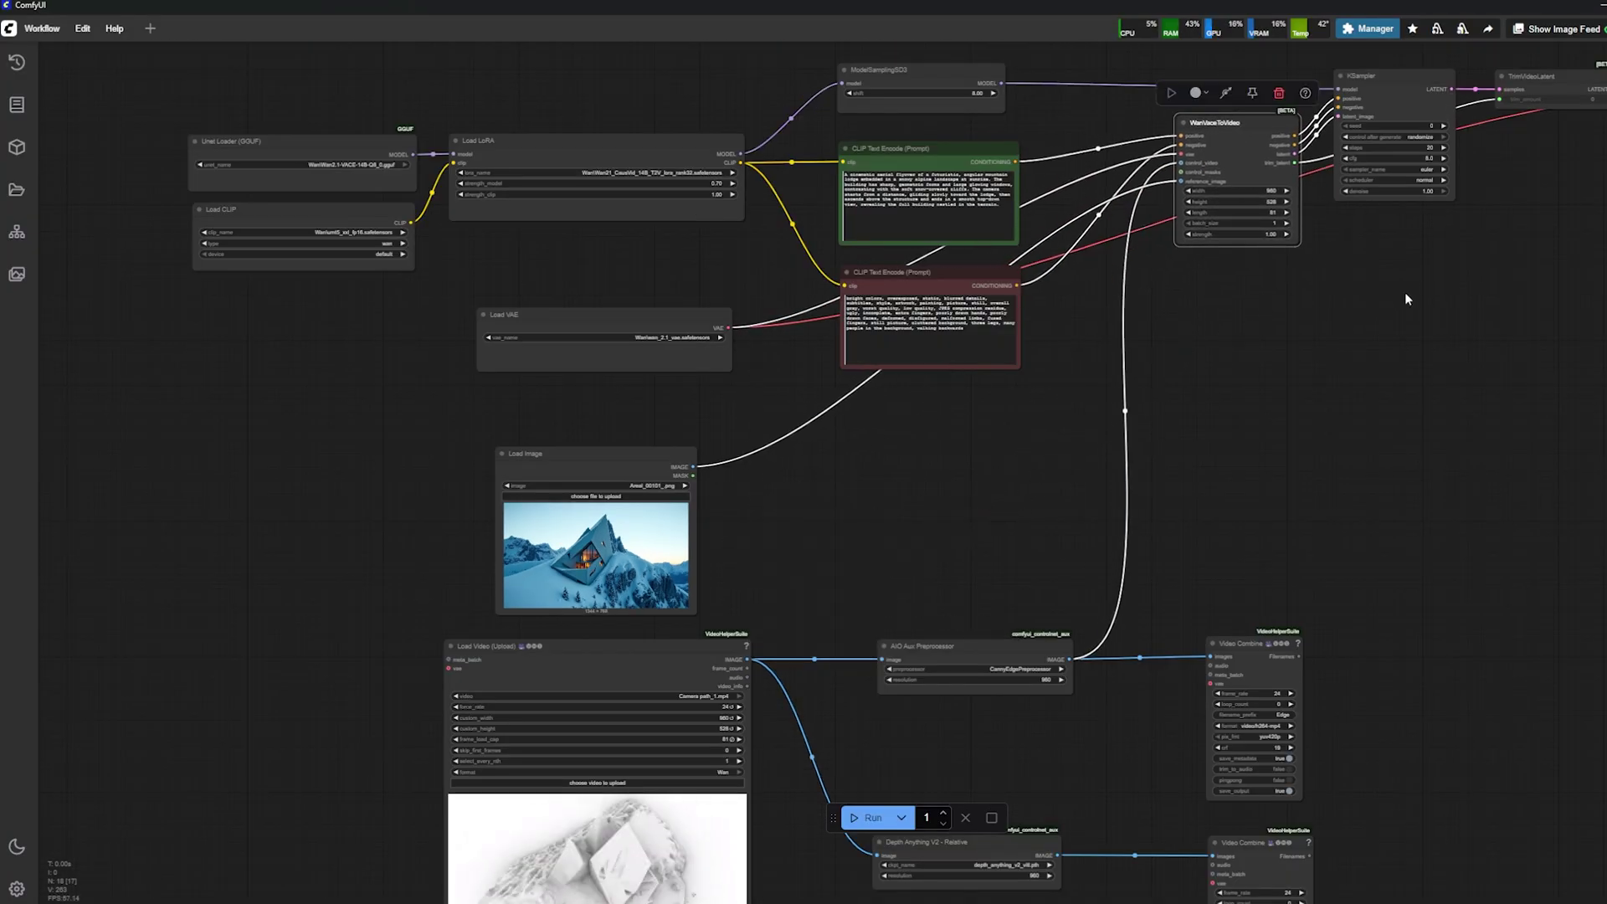
# Set the KSampler to 4 steps (after briefly trying 2) and cfg 1.0.
pyautogui.scroll(5, 1389, 277)
pyautogui.scroll(-2, 1238, 204)
pyautogui.scroll(2, 192, 231)
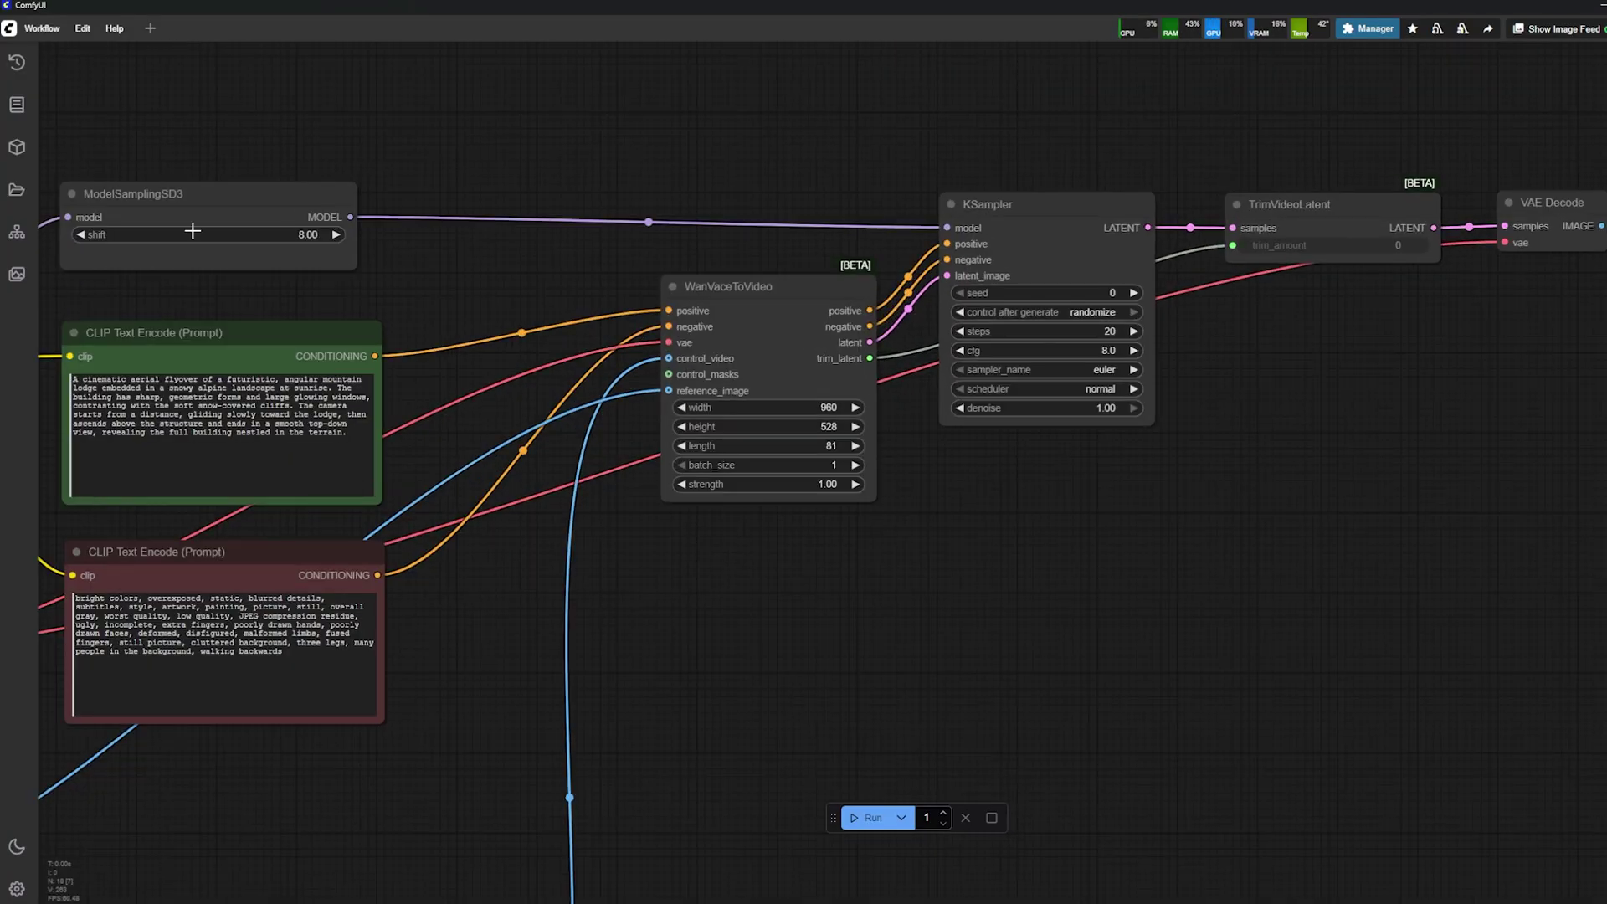
pyautogui.scroll(-3, 327, 300)
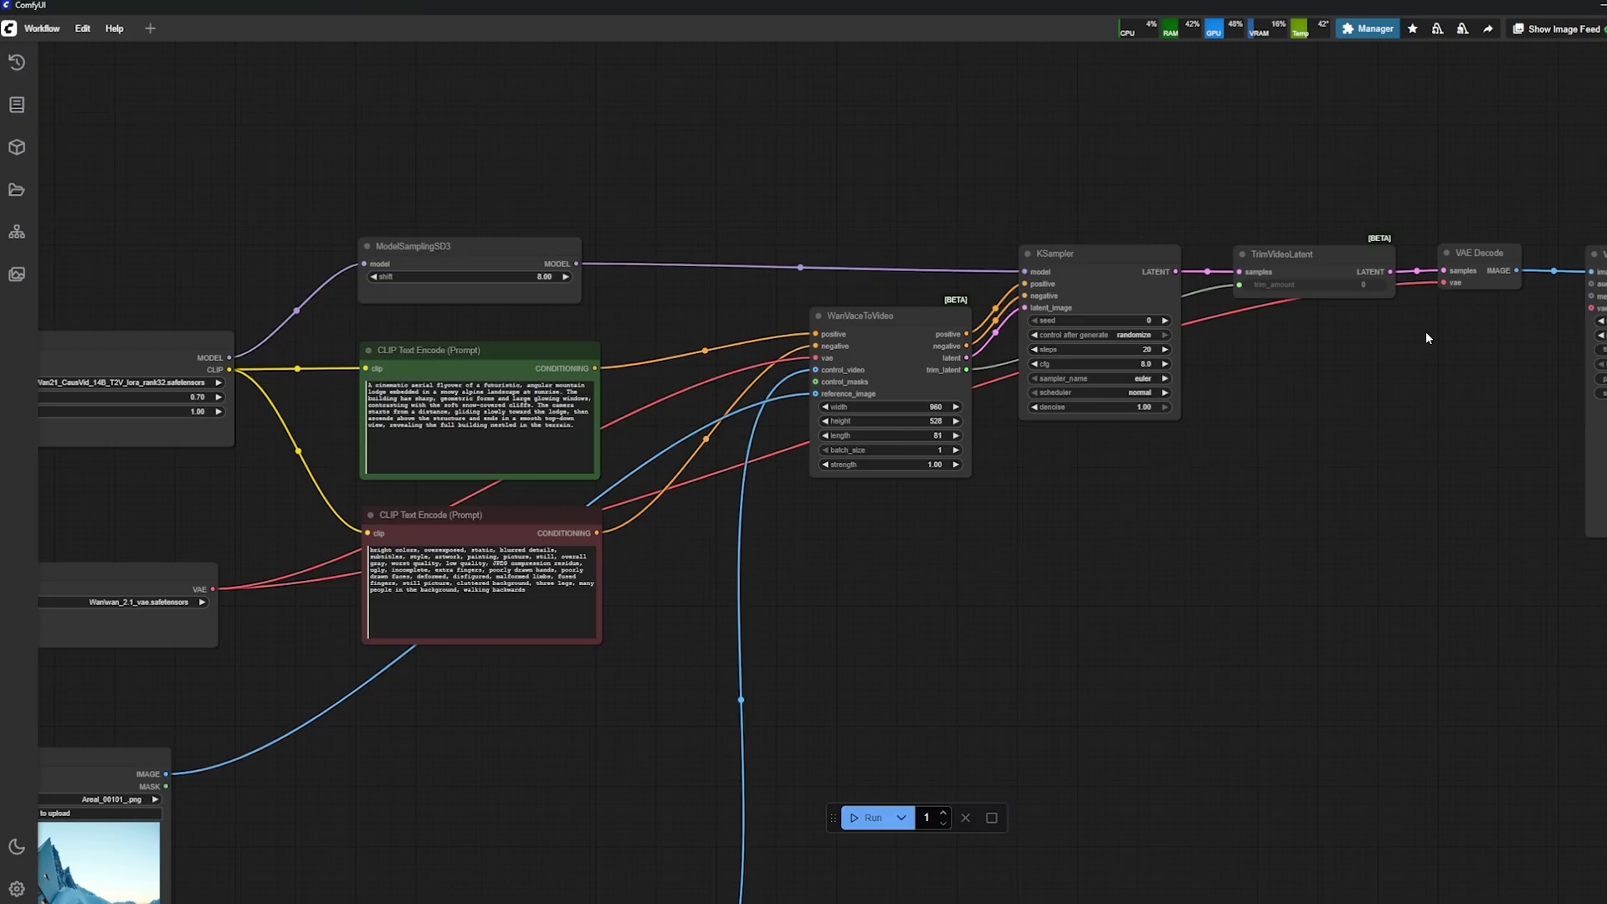
pyautogui.scroll(3, 1317, 276)
pyautogui.click(995, 280)
pyautogui.scroll(2, 1014, 415)
pyautogui.click(1014, 415)
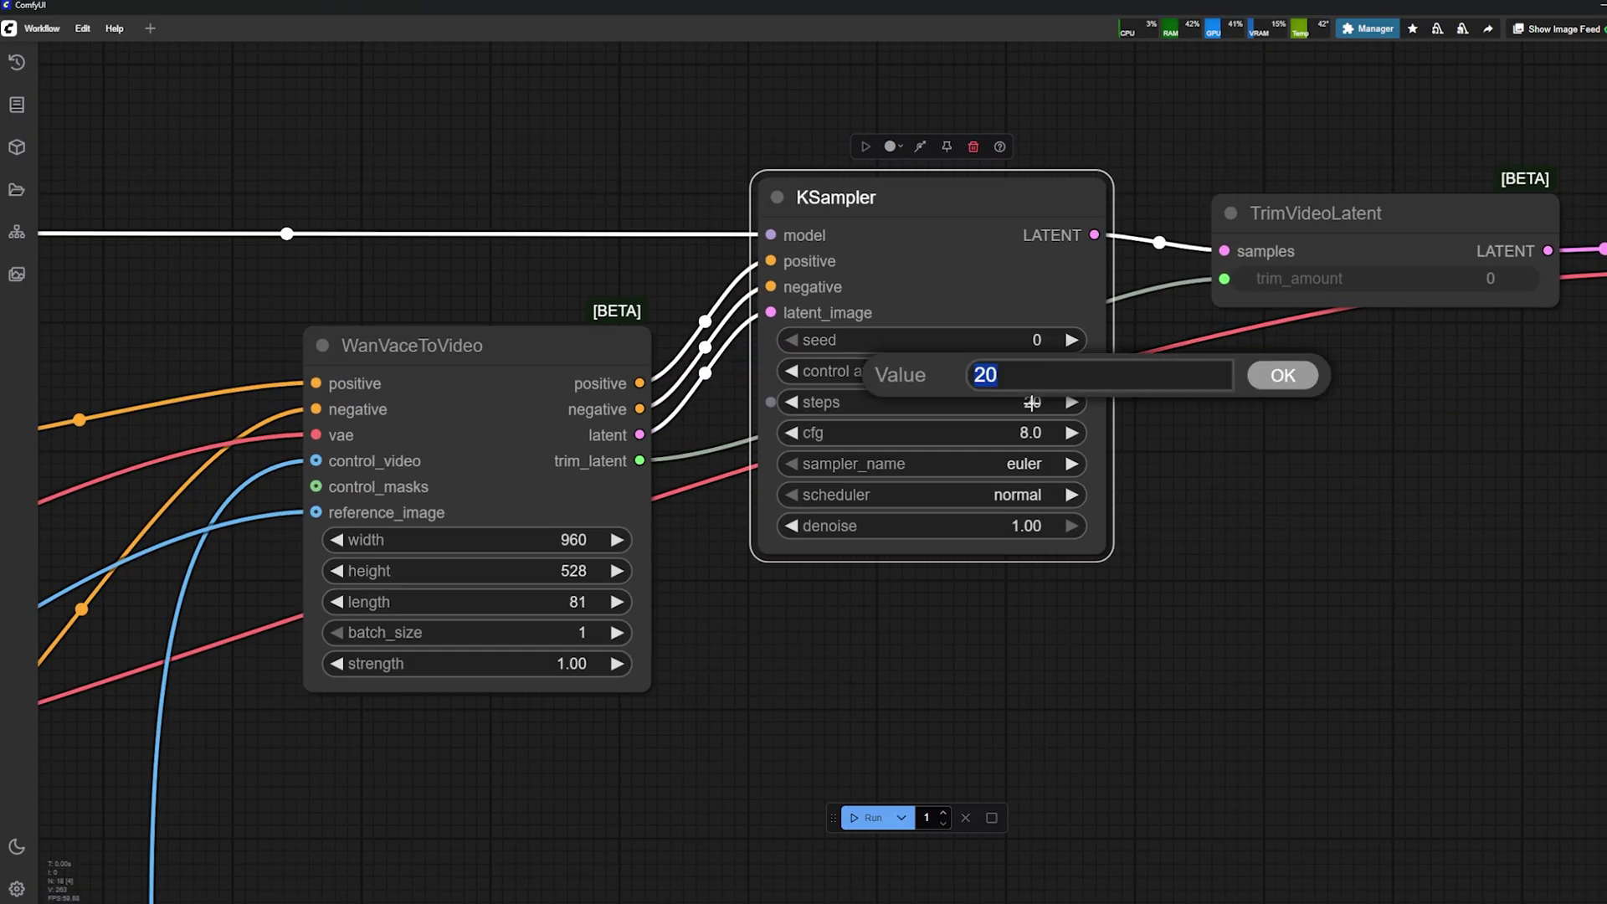
pyautogui.press('Return')
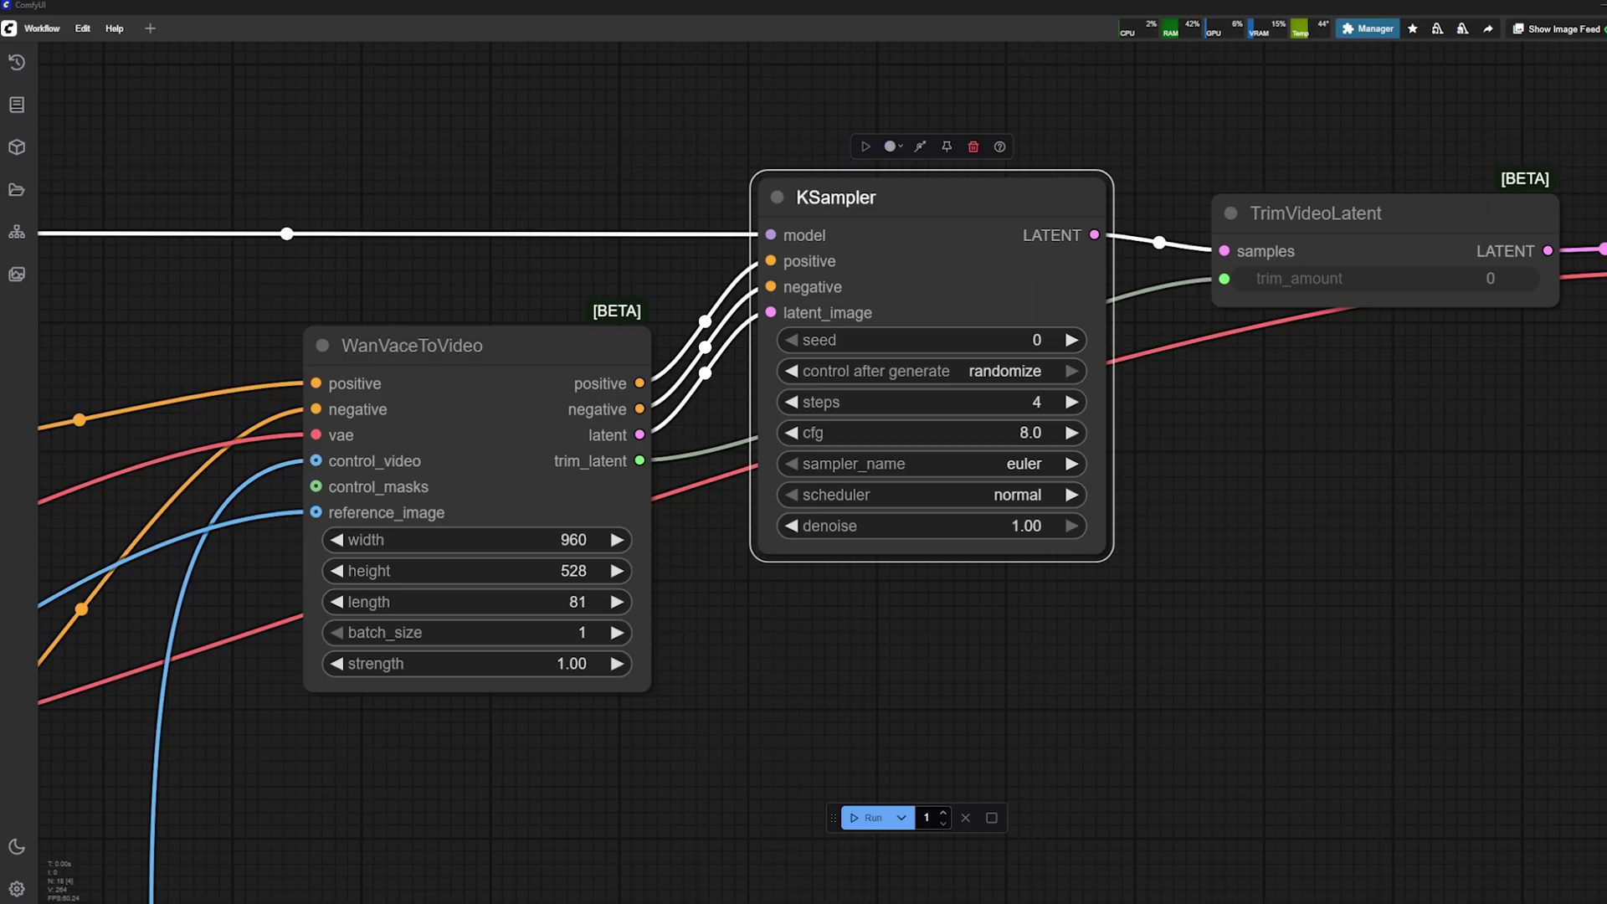
pyautogui.click(1017, 407)
pyautogui.write('2')
pyautogui.press('Return')
pyautogui.click(1033, 400)
pyautogui.write('4')
pyautogui.press('Return')
pyautogui.click(1030, 432)
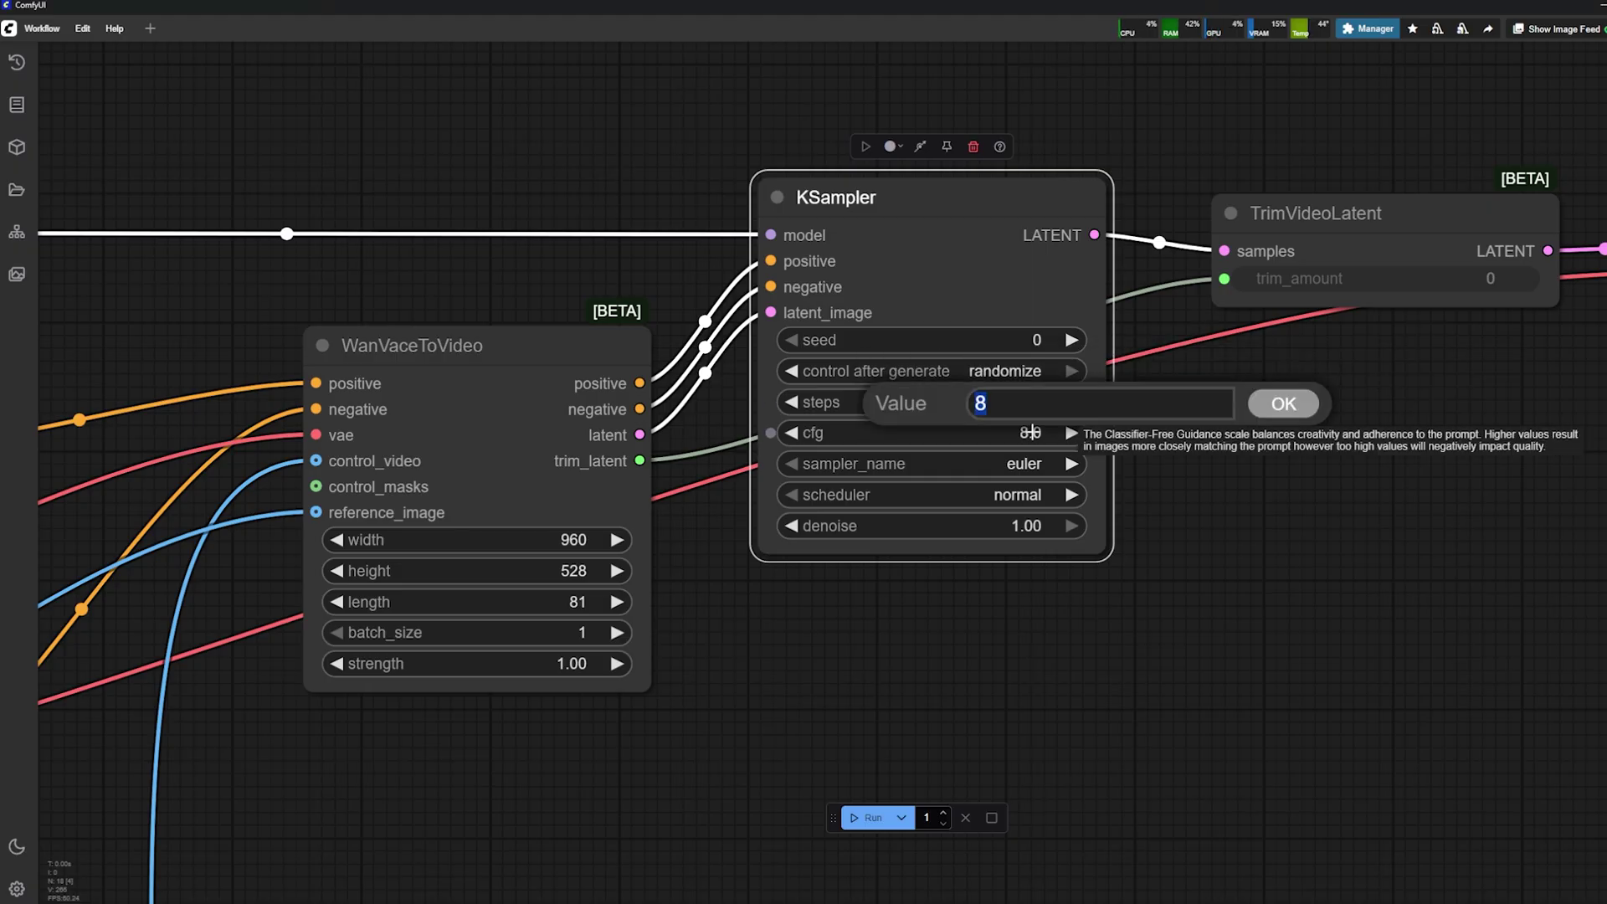
pyautogui.write('1')
pyautogui.press('Return')
# Choose the ddim sampler and the ddim_uniform scheduler on the KSampler.
pyautogui.scroll(-5, 703, 467)
pyautogui.scroll(-3, 217, 454)
pyautogui.moveTo(217, 454); pyautogui.dragTo(316, 452)
pyautogui.scroll(8, 1182, 453)
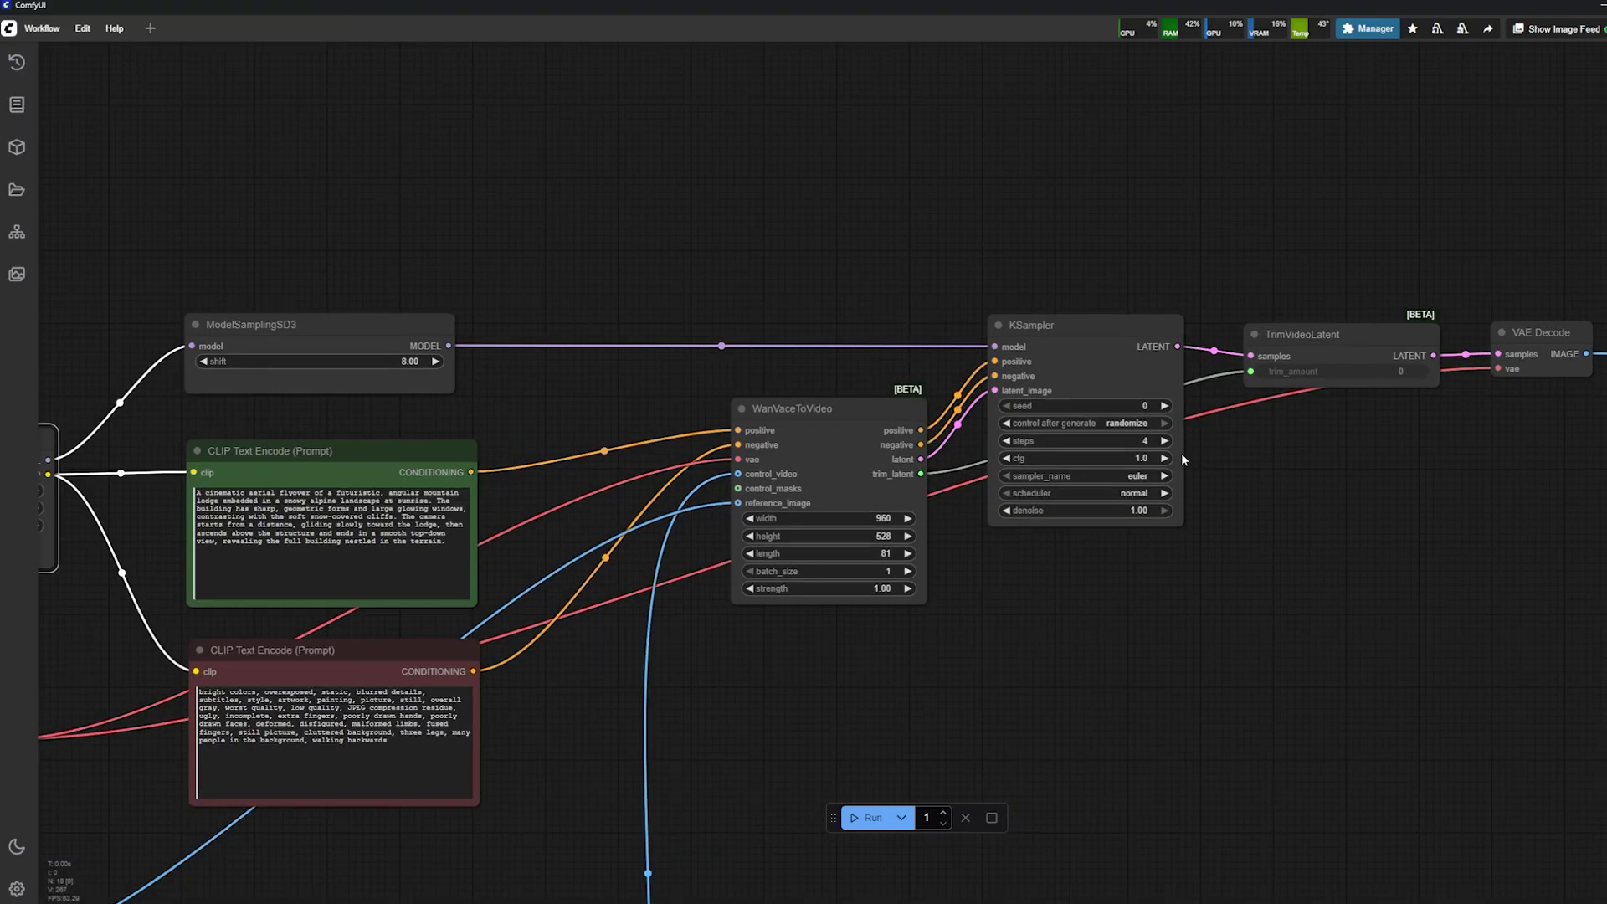
pyautogui.scroll(4, 1201, 471)
pyautogui.click(1088, 499)
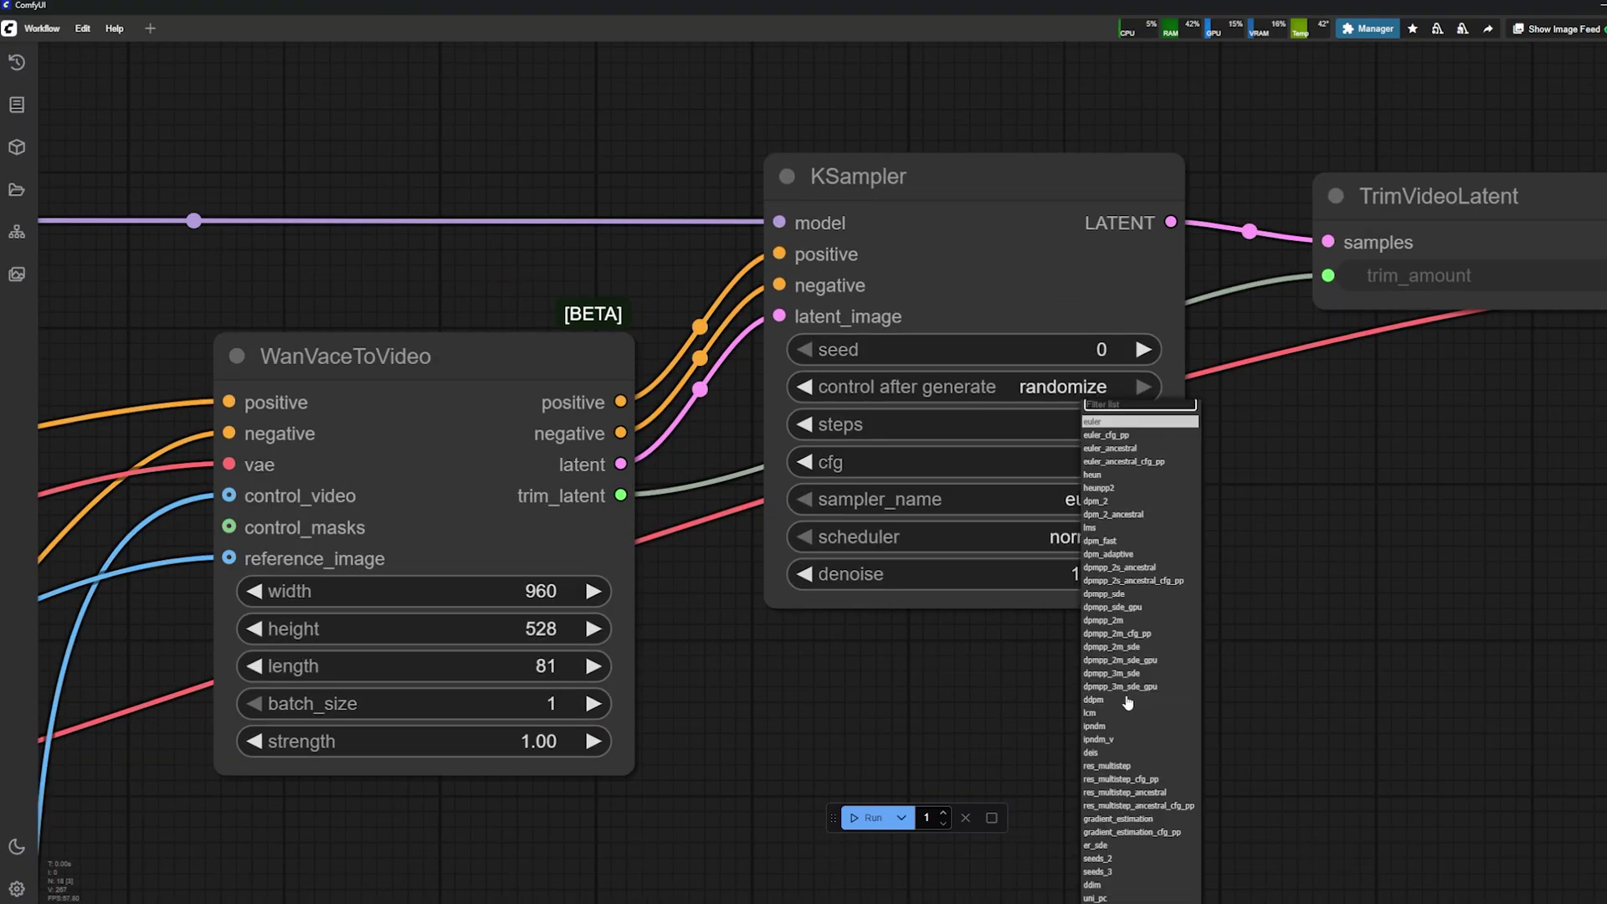
pyautogui.scroll(-3, 1139, 669)
pyautogui.click(1131, 879)
pyautogui.scroll(3, 1077, 540)
pyautogui.click(1090, 536)
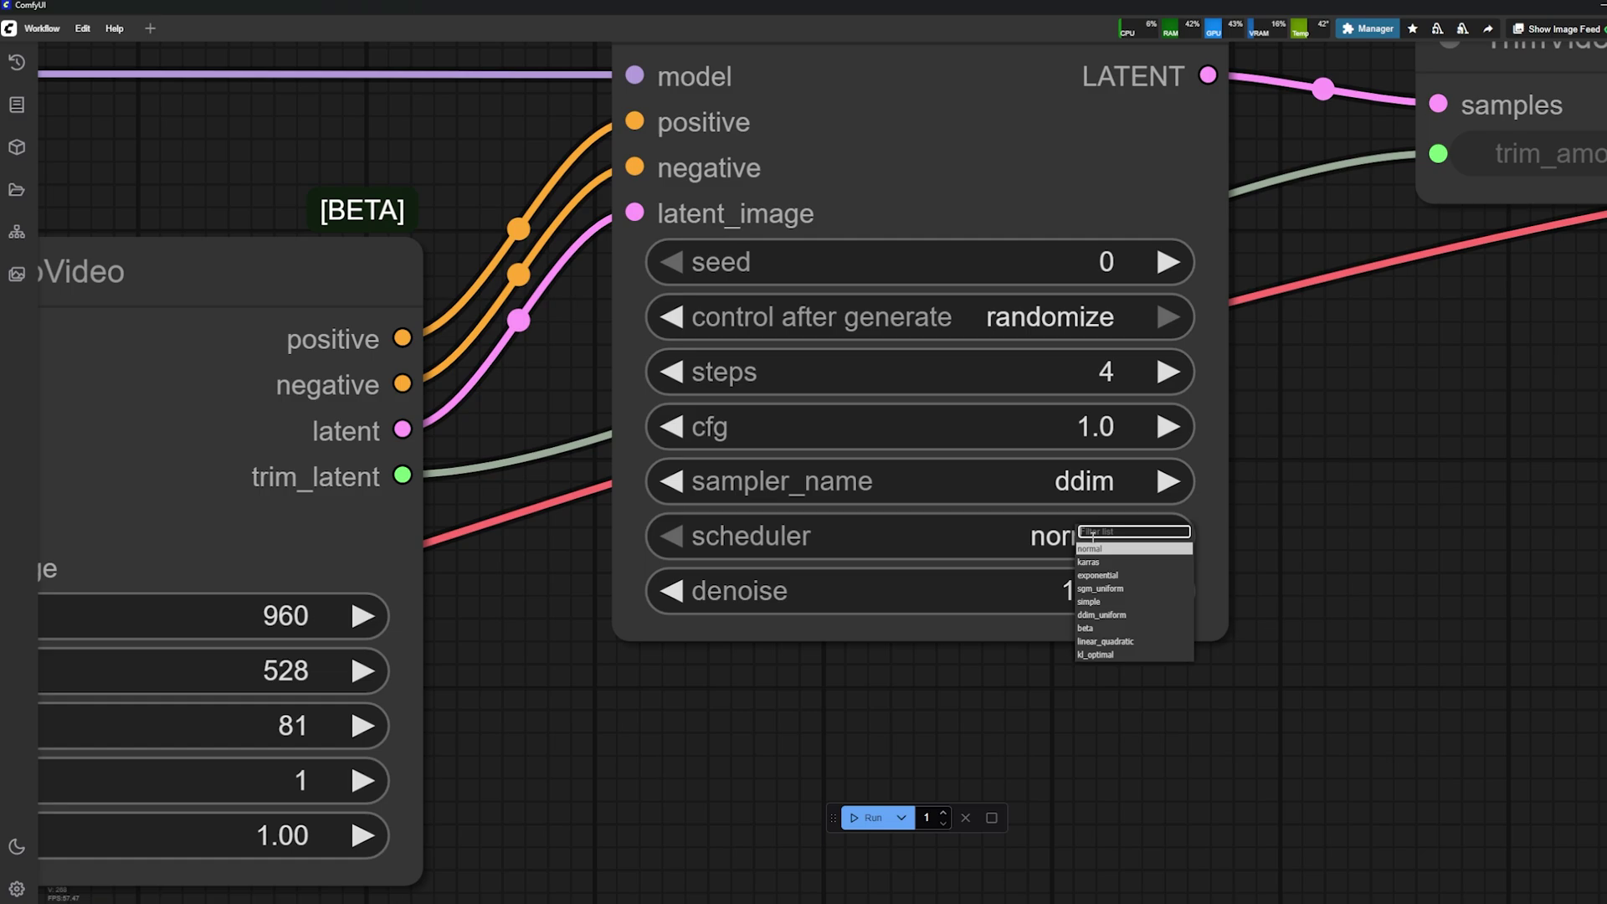
pyautogui.click(1101, 615)
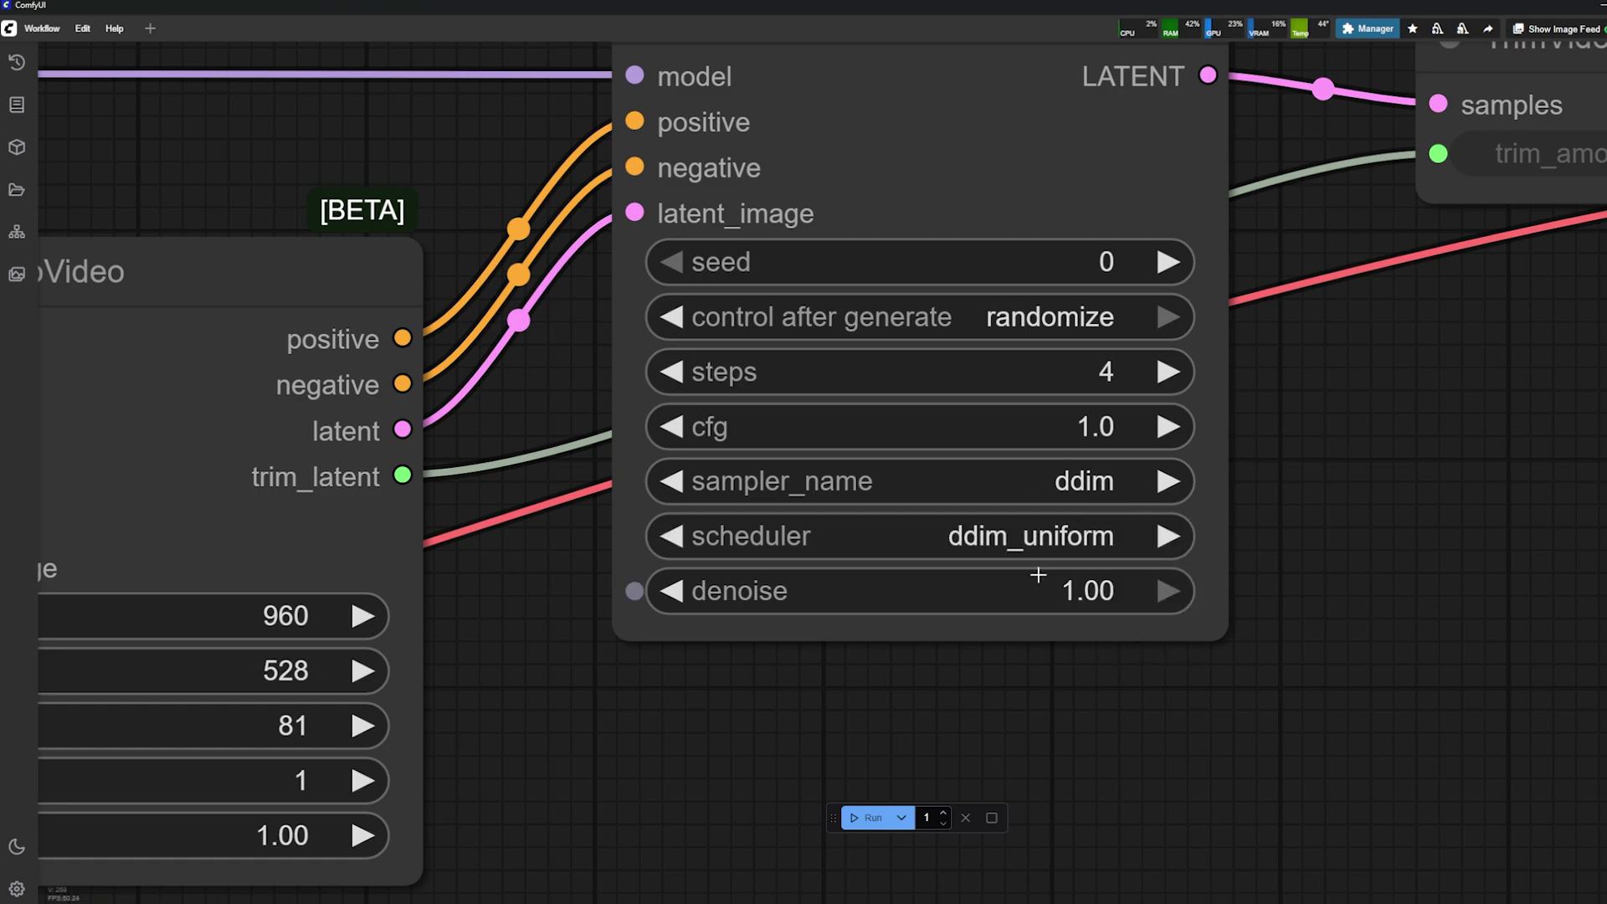
pyautogui.scroll(-10, 1057, 619)
pyautogui.click(894, 359)
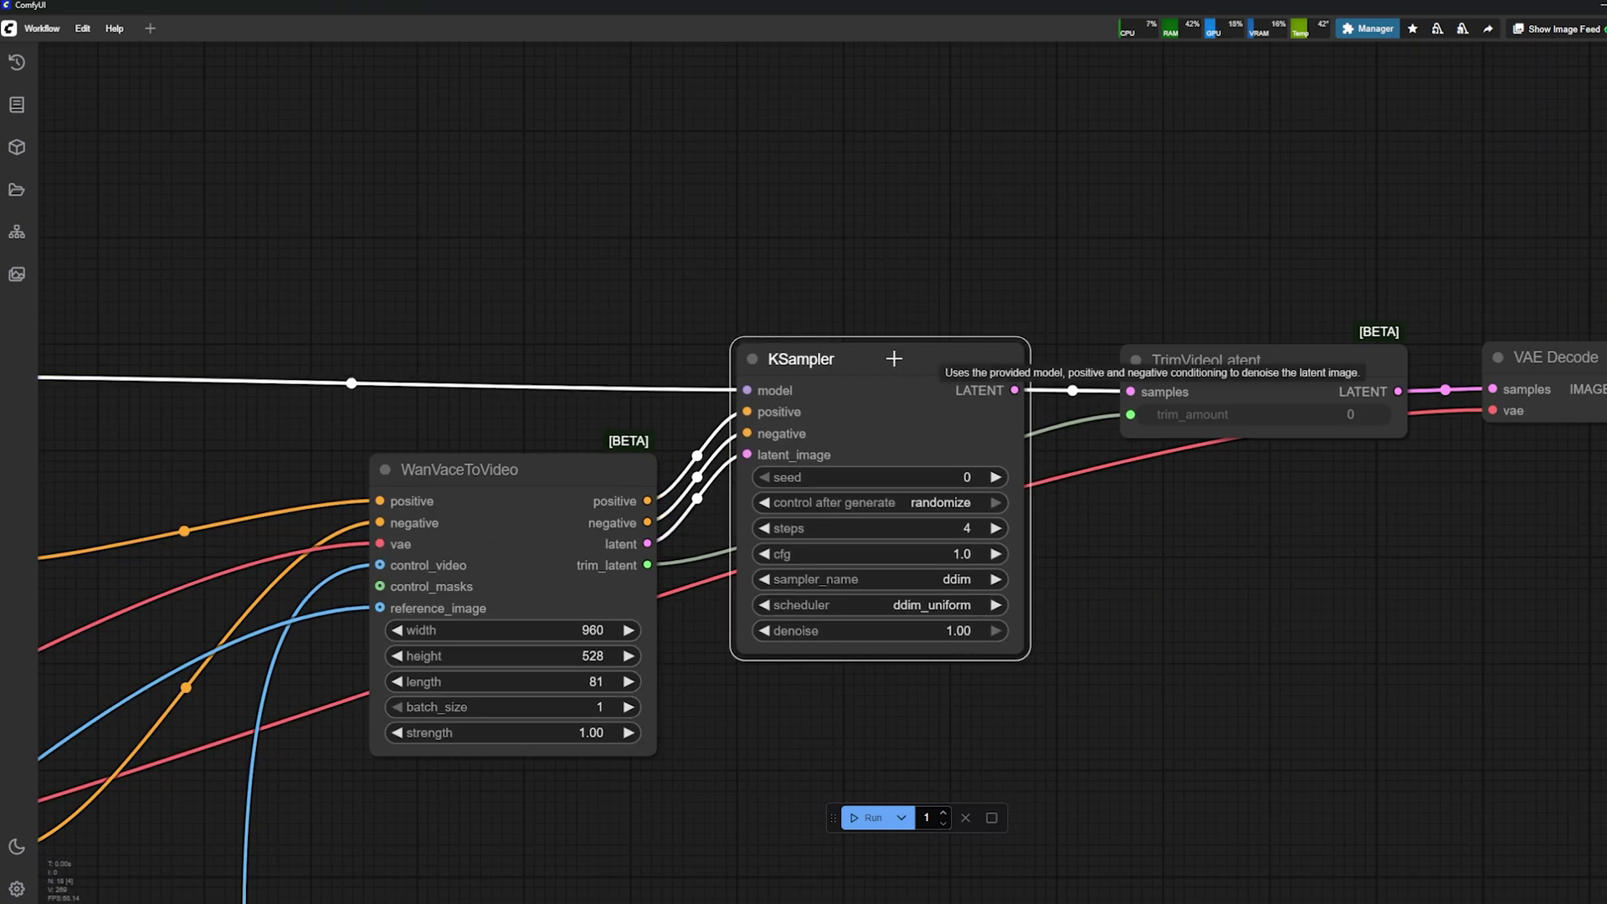
pyautogui.scroll(-5, 1036, 552)
# Move the final Video Combine node beside the other nodes.
pyautogui.scroll(5, 879, 377)
pyautogui.scroll(-5, 921, 419)
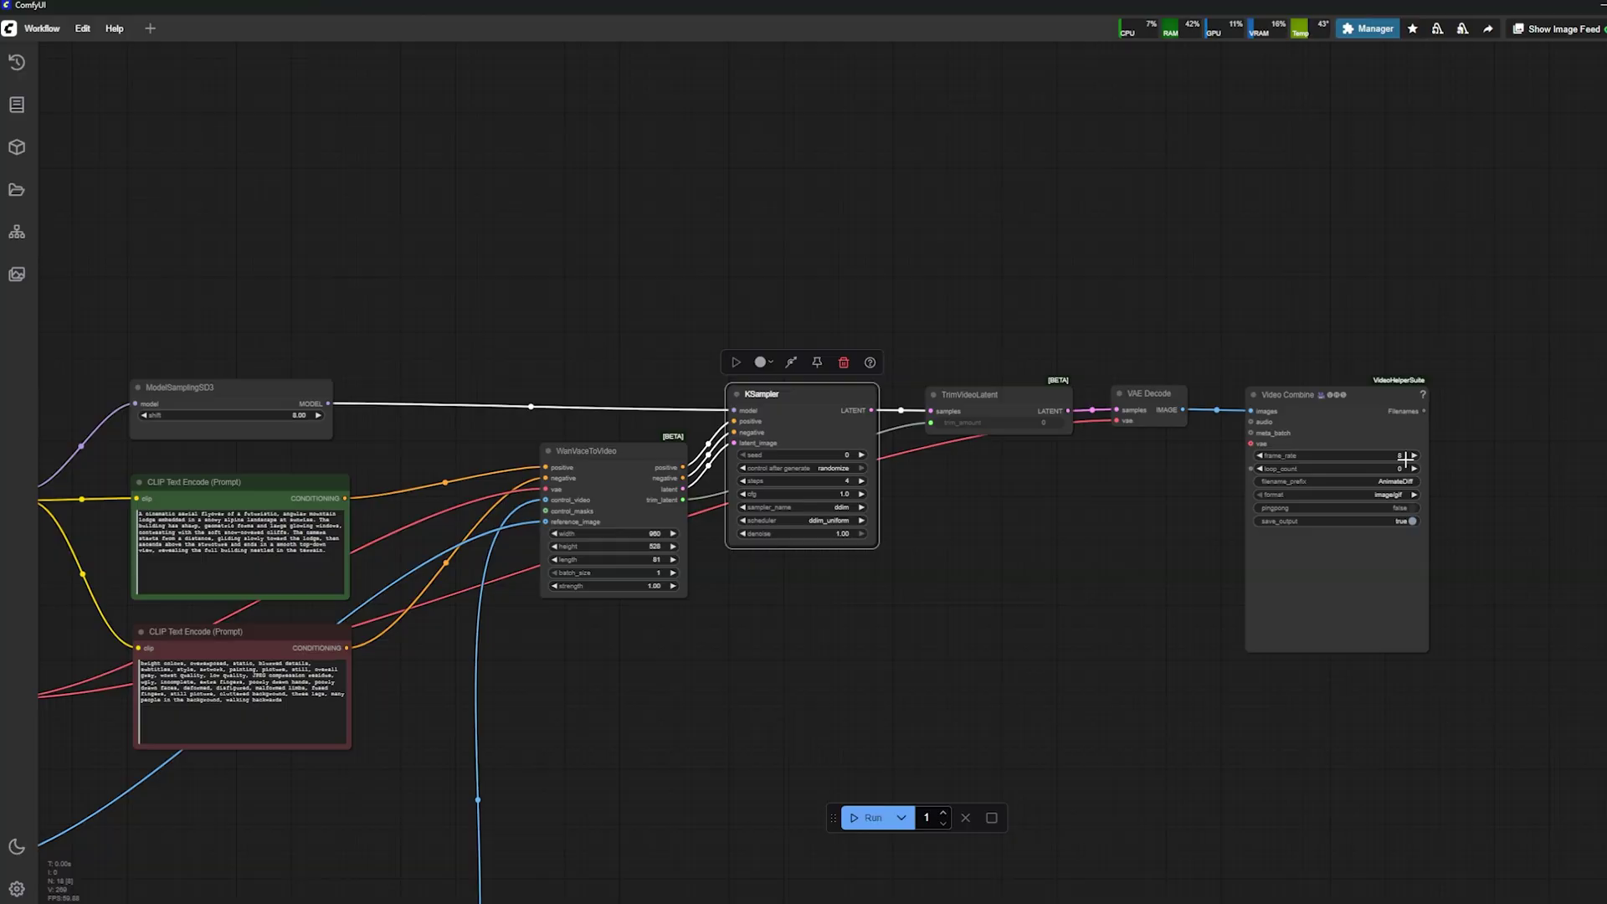
pyautogui.scroll(5, 1363, 442)
pyautogui.moveTo(1312, 324); pyautogui.dragTo(1150, 518)
# Set filename prefix Q8 and format video/h264-mp4, placing the node at the top right.
pyautogui.scroll(-5, 1385, 129)
pyautogui.scroll(5, 1172, 377)
pyautogui.scroll(5, 1150, 519)
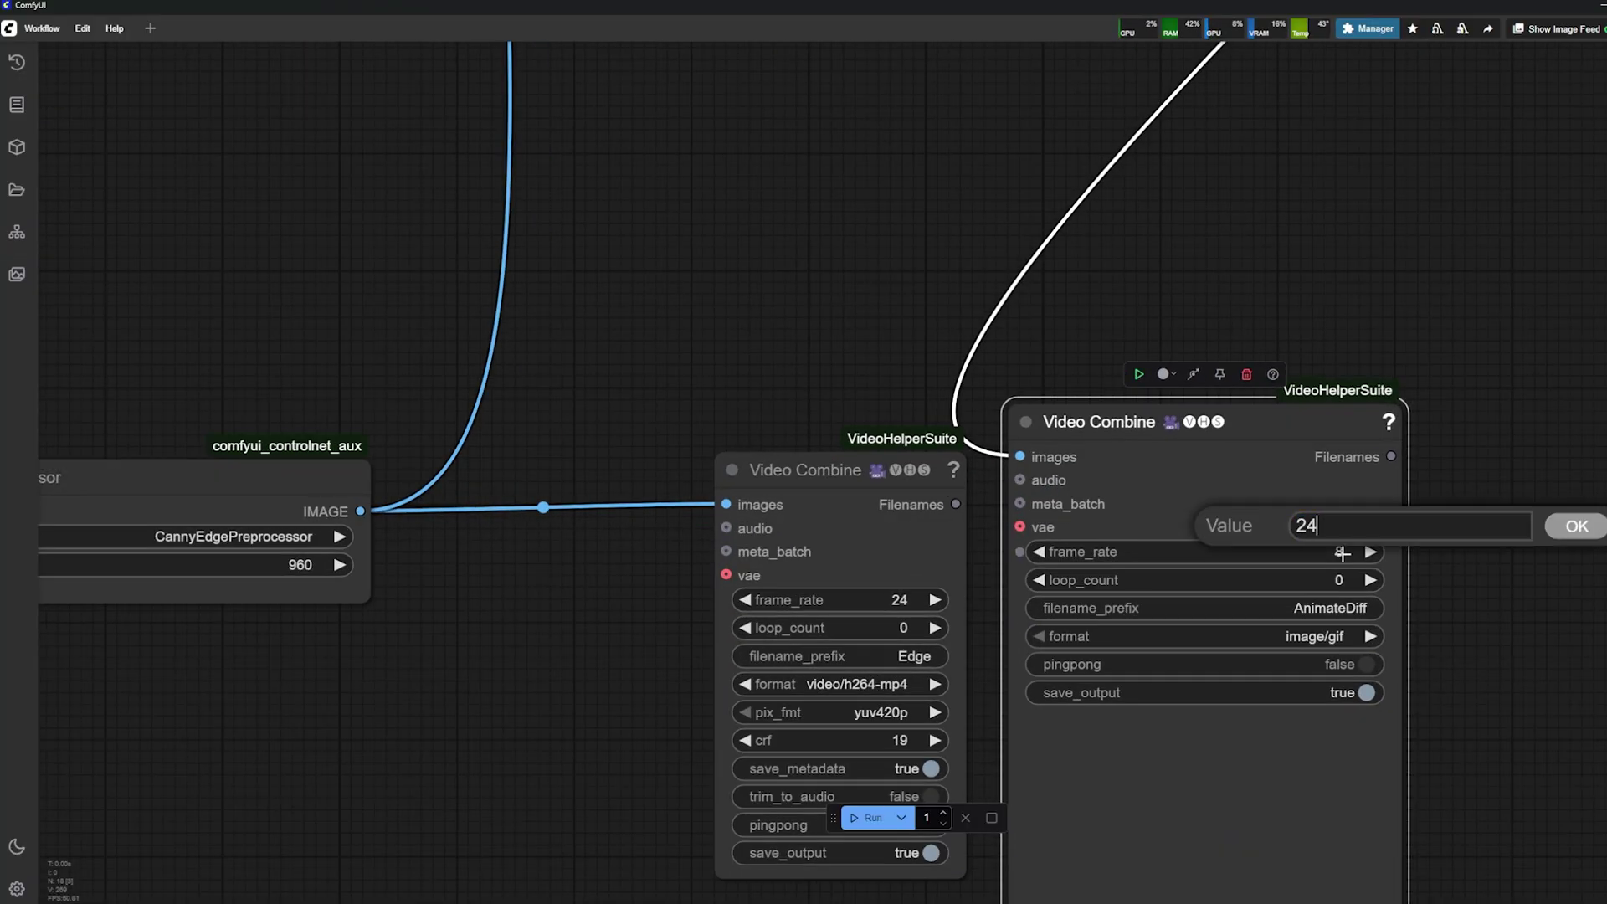
pyautogui.click(1336, 607)
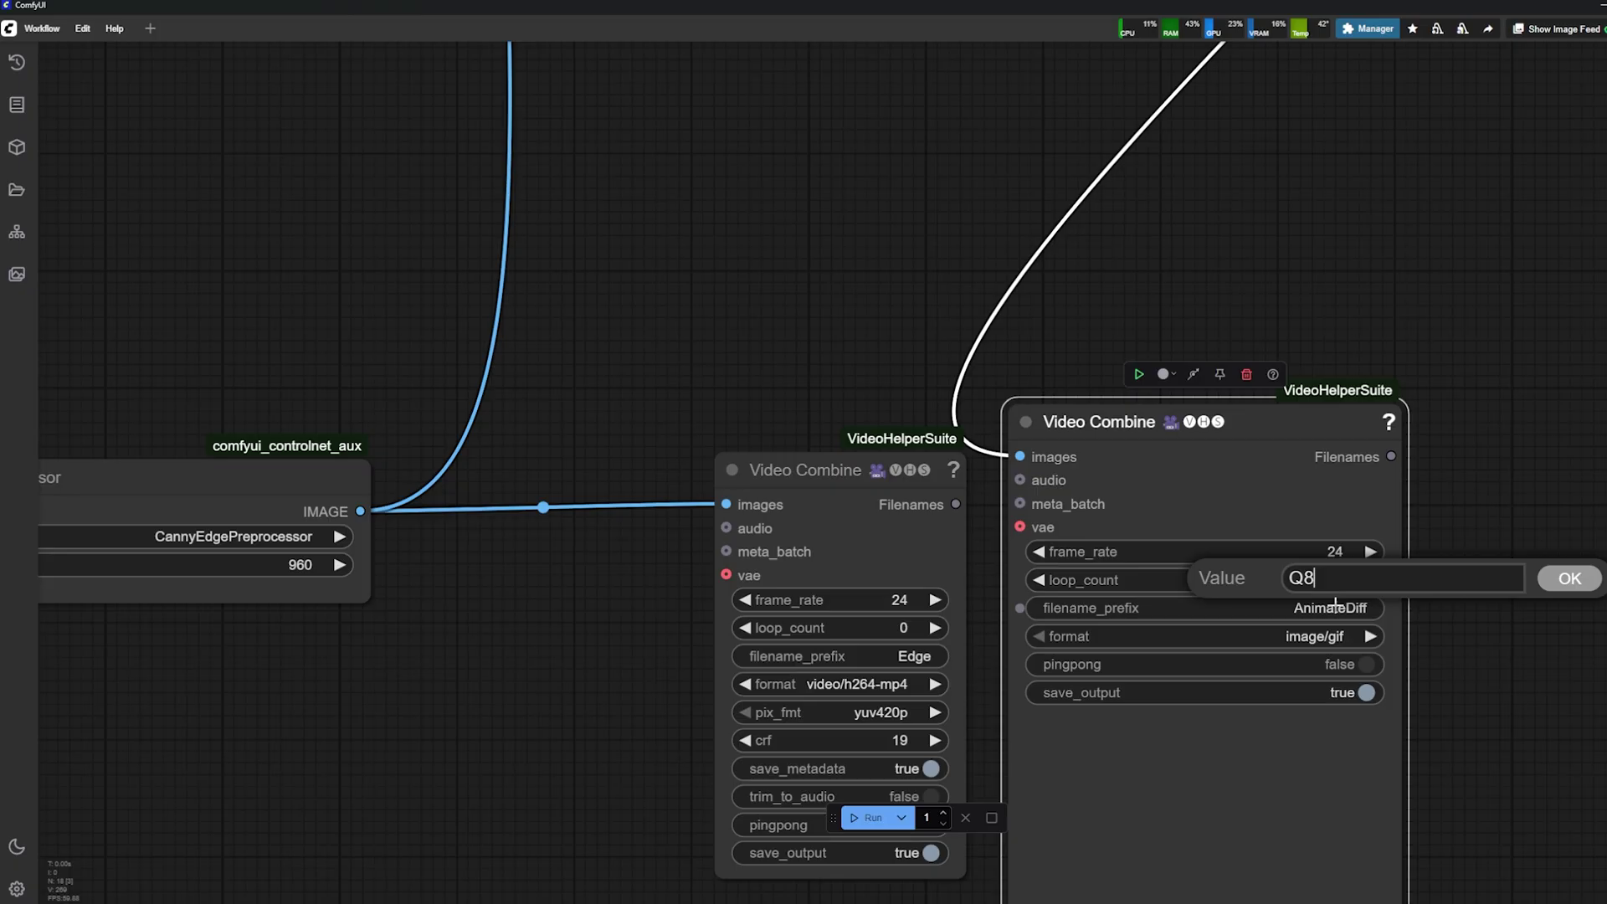
pyautogui.press('Return')
pyautogui.click(1337, 639)
pyautogui.click(1359, 739)
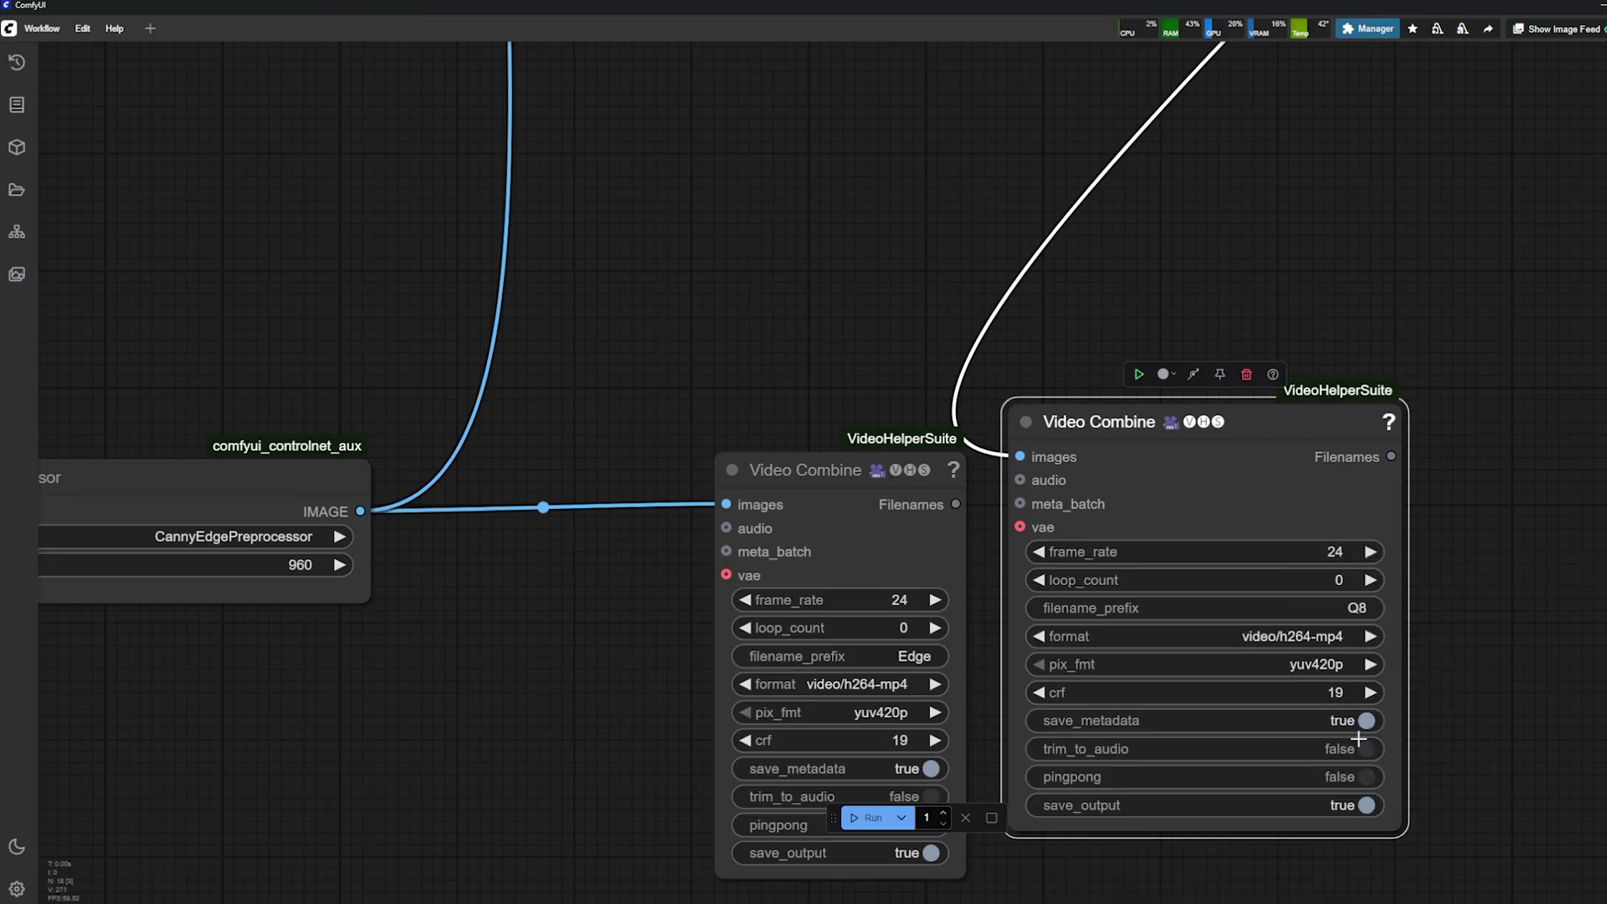
pyautogui.scroll(-6, 1311, 746)
pyautogui.moveTo(1042, 620); pyautogui.dragTo(1457, 105)
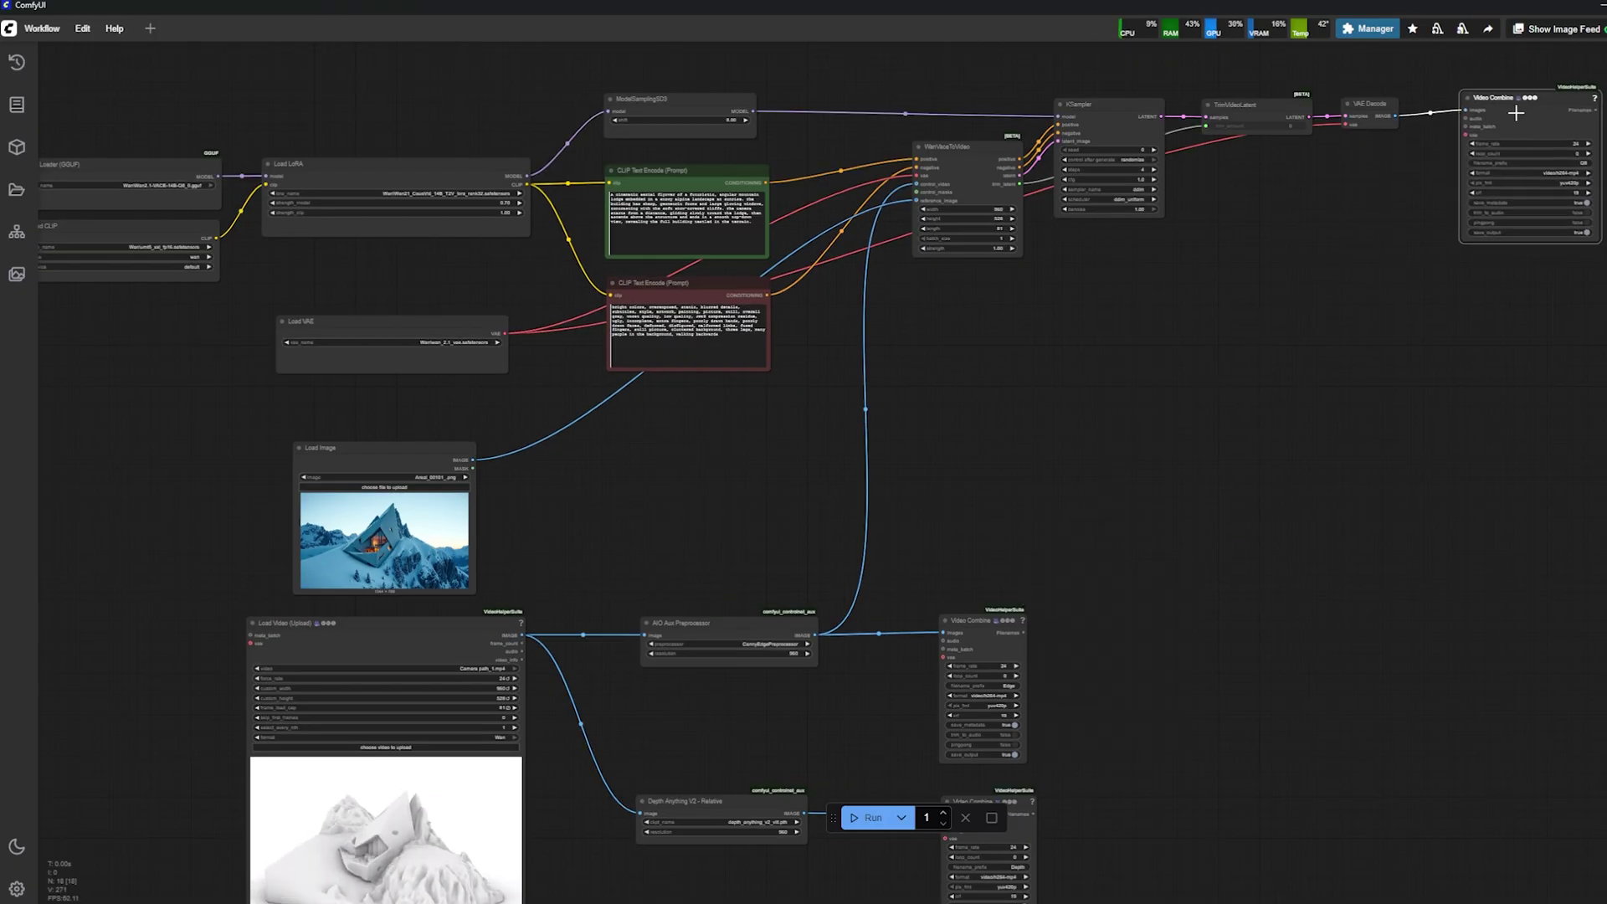
# Add a Load Video (Upload) node from the 'video' search.
pyautogui.scroll(3, 921, 393)
pyautogui.scroll(-2, 921, 393)
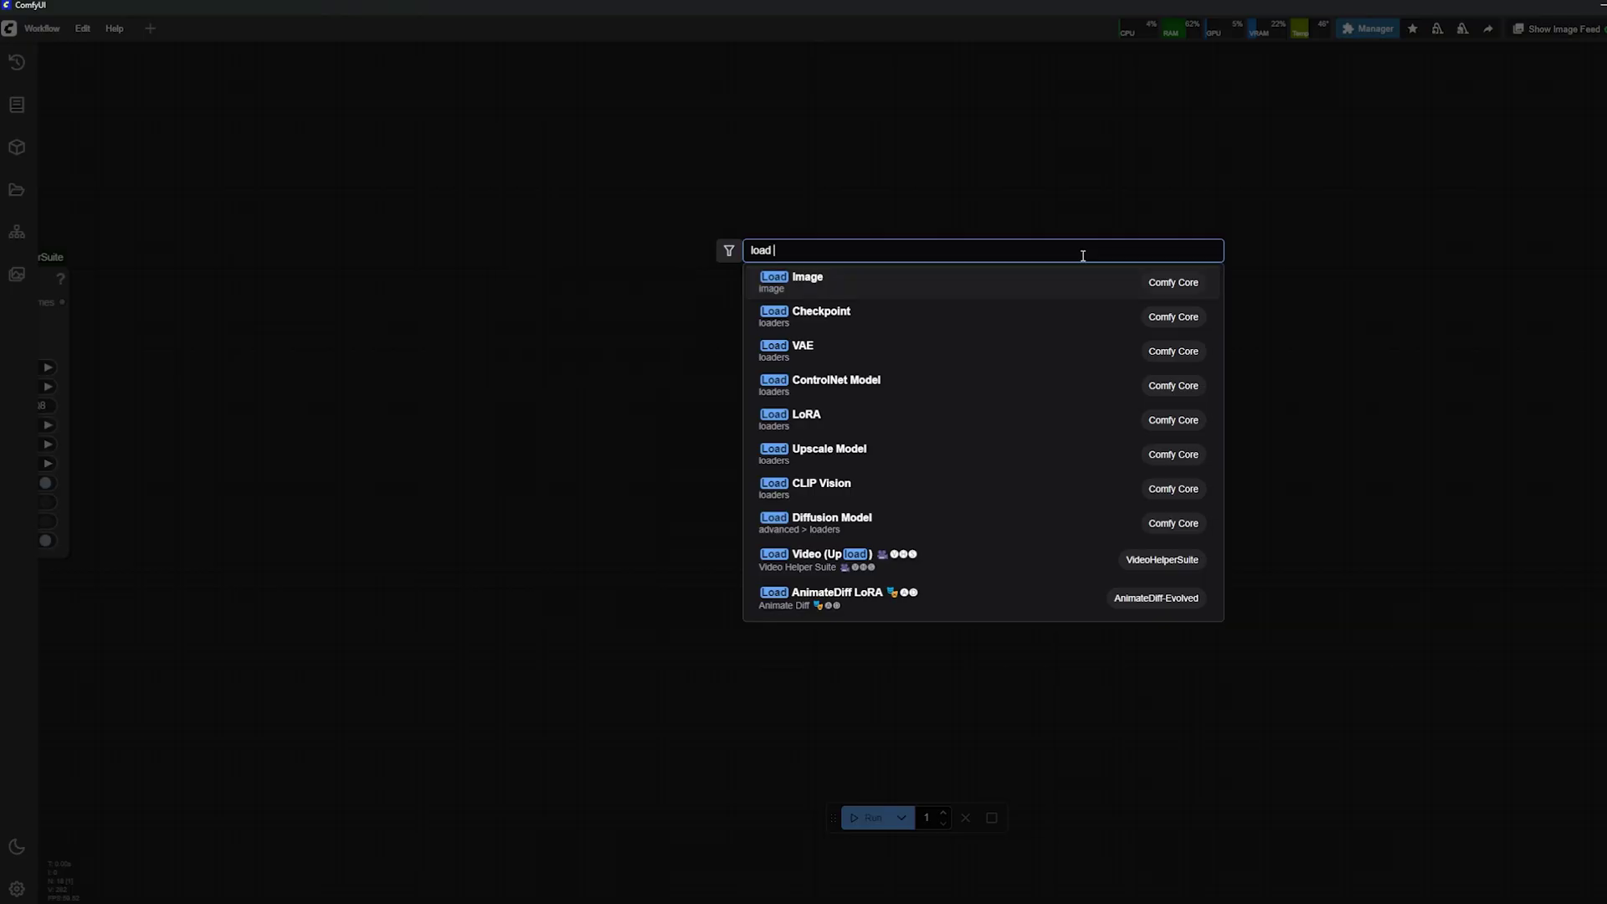
pyautogui.write('video')
pyautogui.click(933, 280)
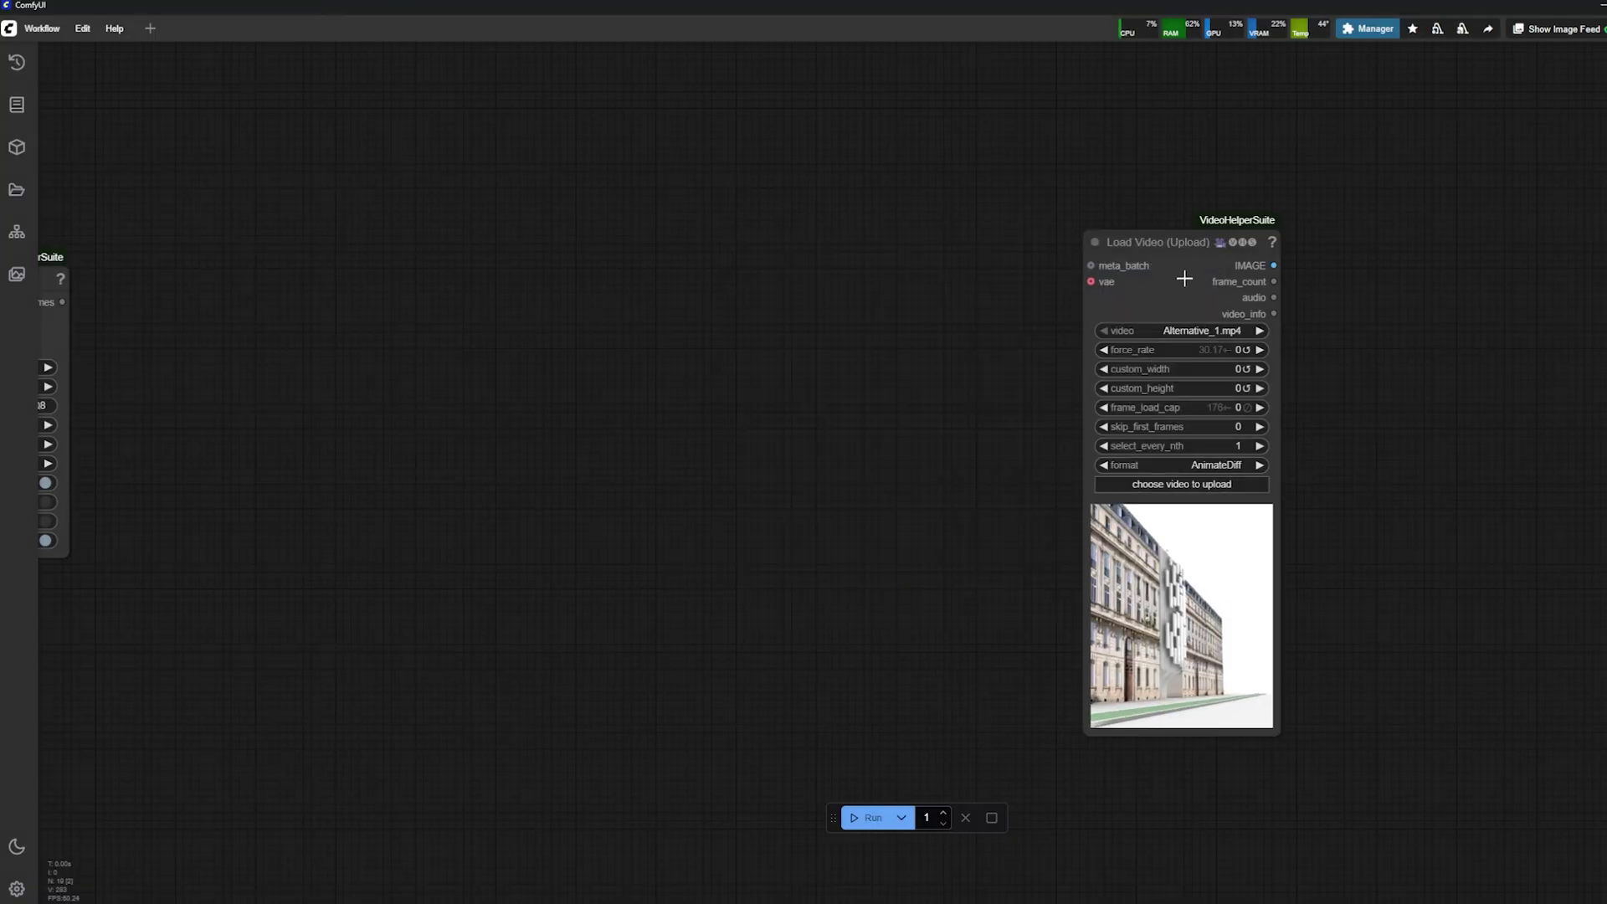
# Browse the earlier renders and load the Q8_00007 ddim_uniform 14-steps video into it.
pyautogui.click(978, 476)
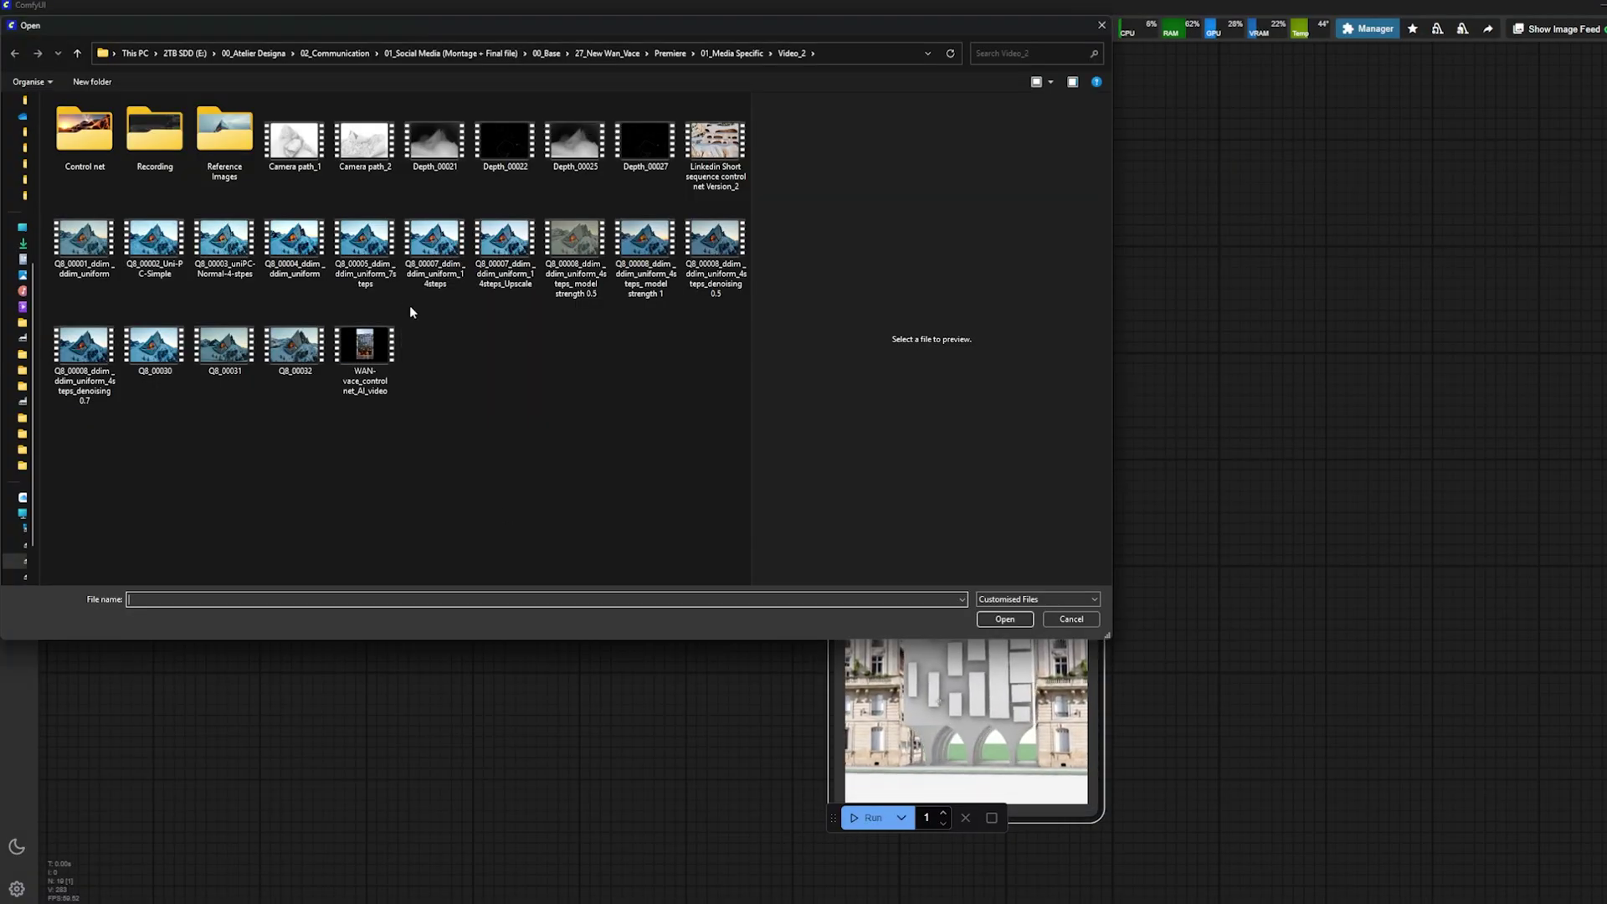
pyautogui.click(303, 358)
pyautogui.click(155, 343)
pyautogui.click(84, 347)
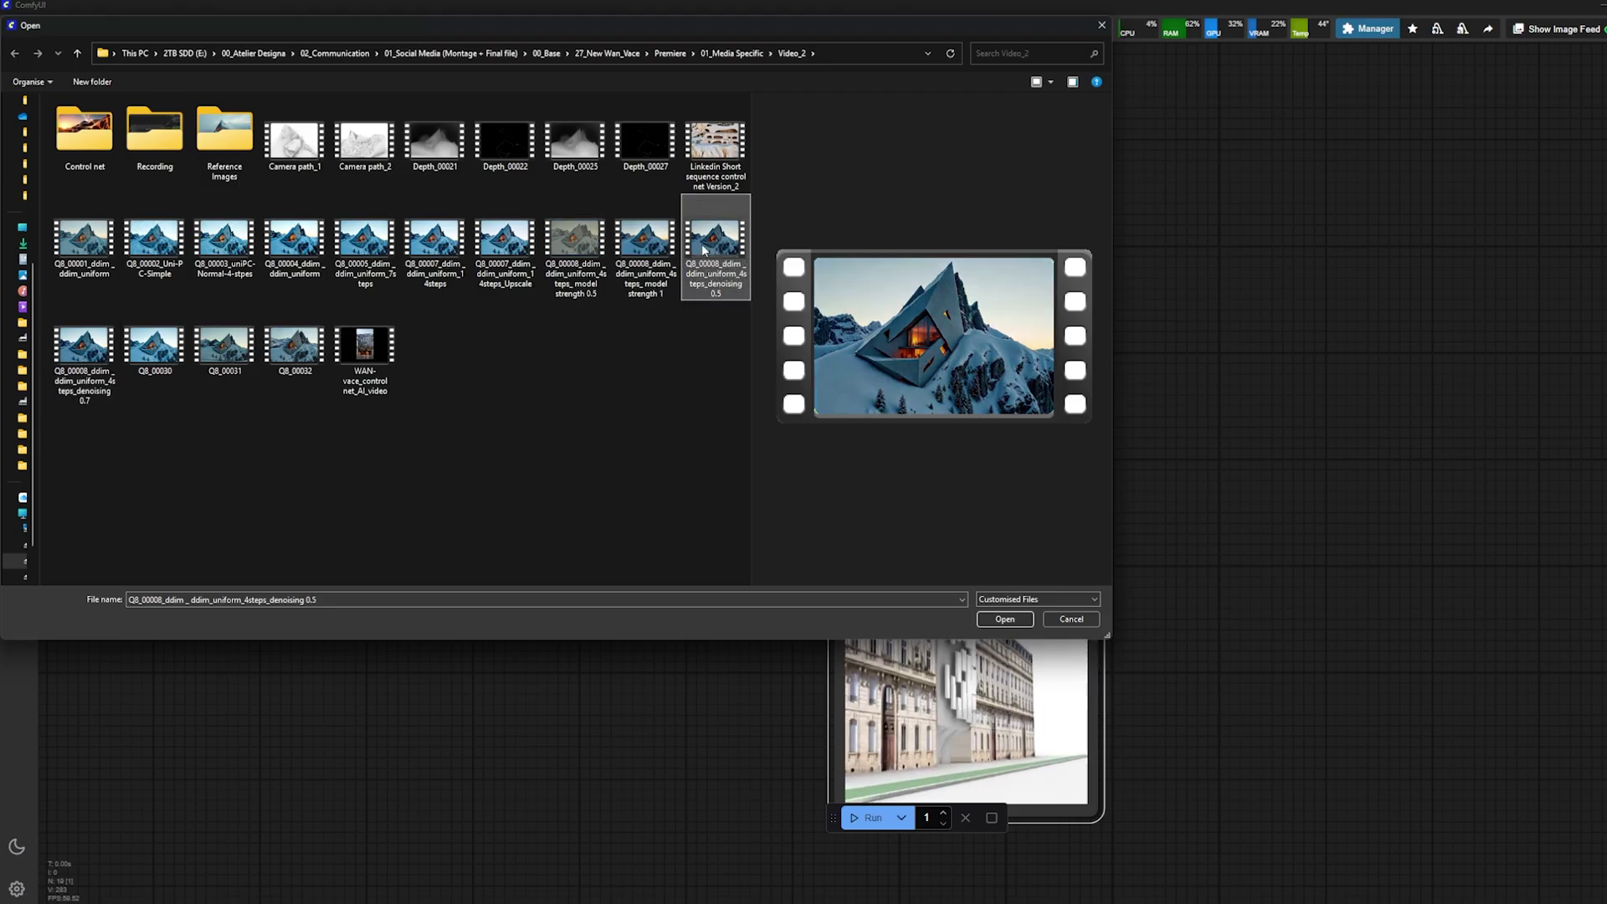
pyautogui.click(645, 243)
pyautogui.click(522, 242)
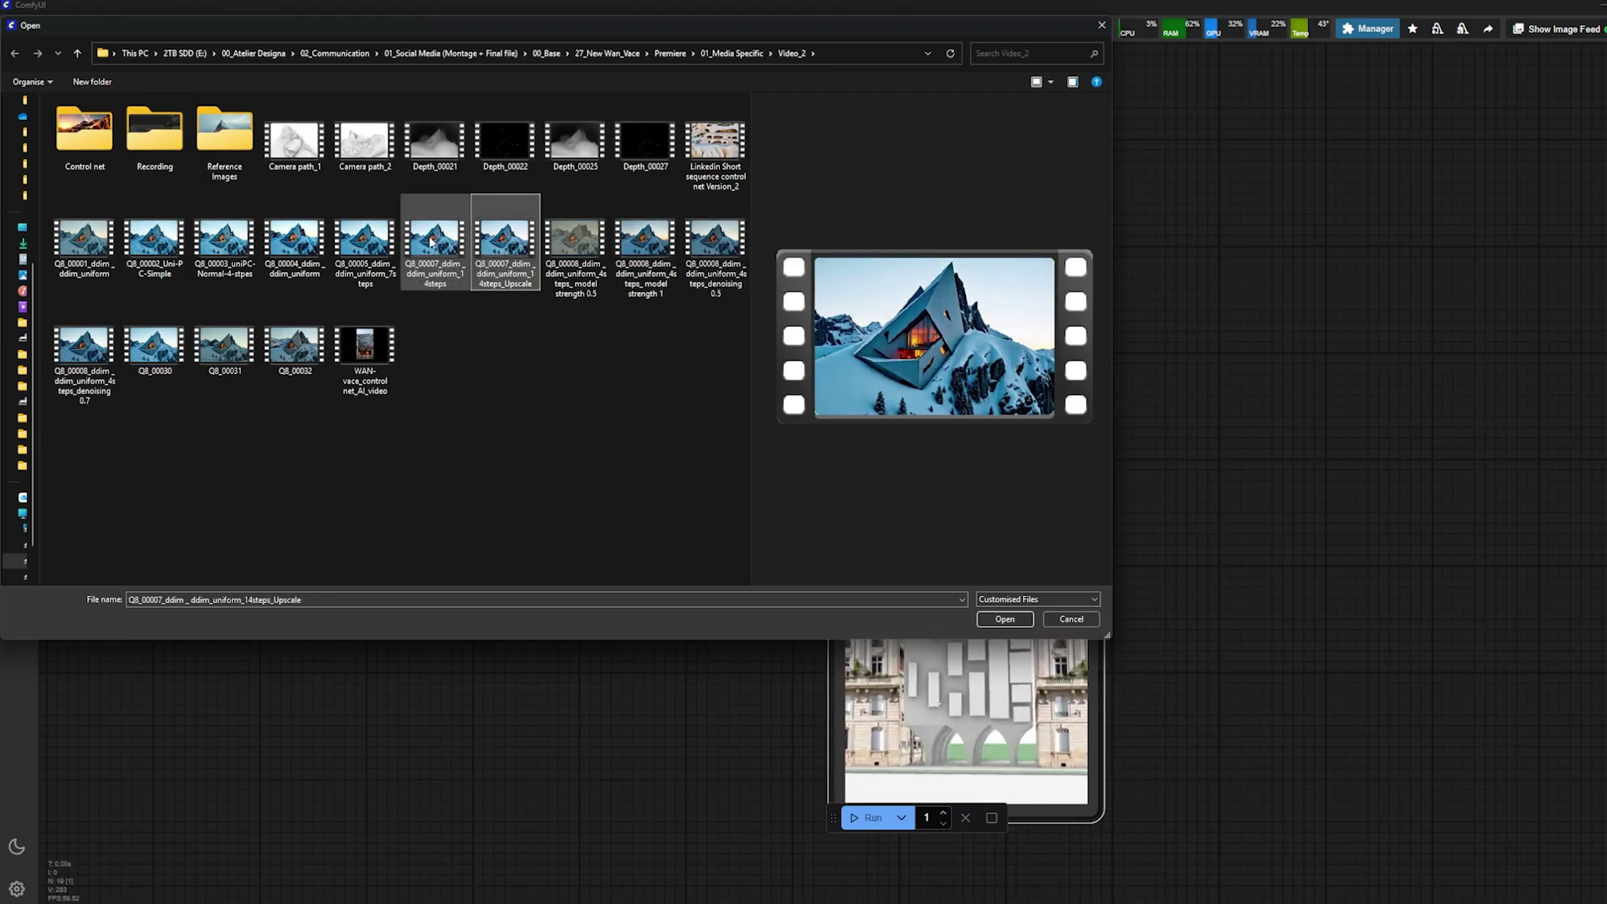
pyautogui.click(1008, 619)
# Set Load Video's force_rate to 24 and custom_width to 960.
pyautogui.scroll(6, 1089, 643)
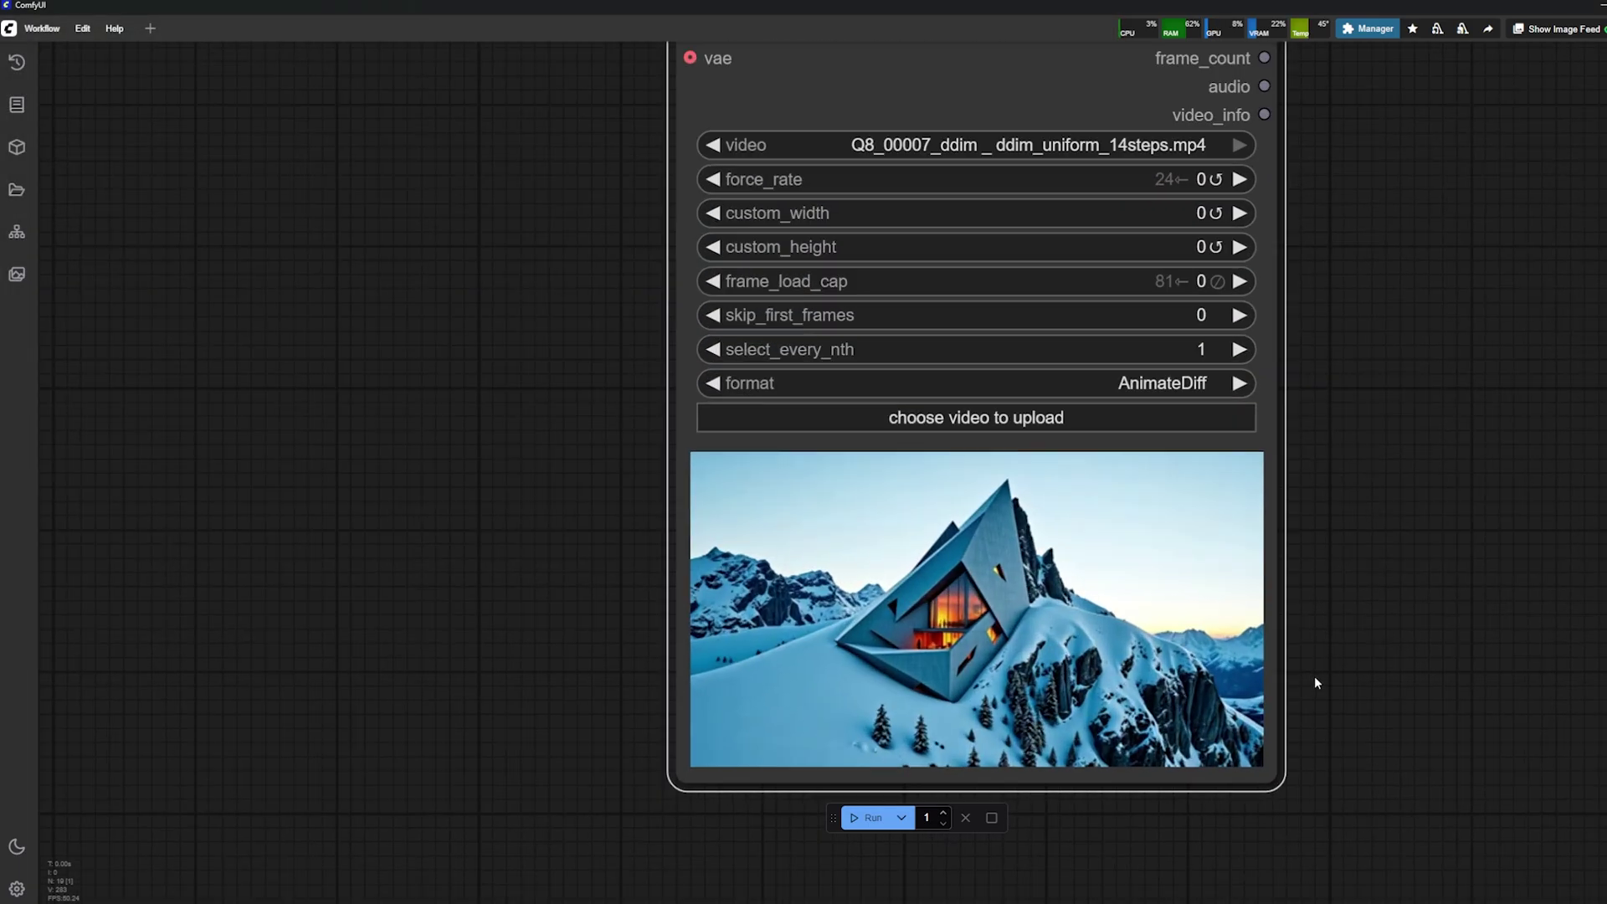
pyautogui.scroll(-7, 489, 677)
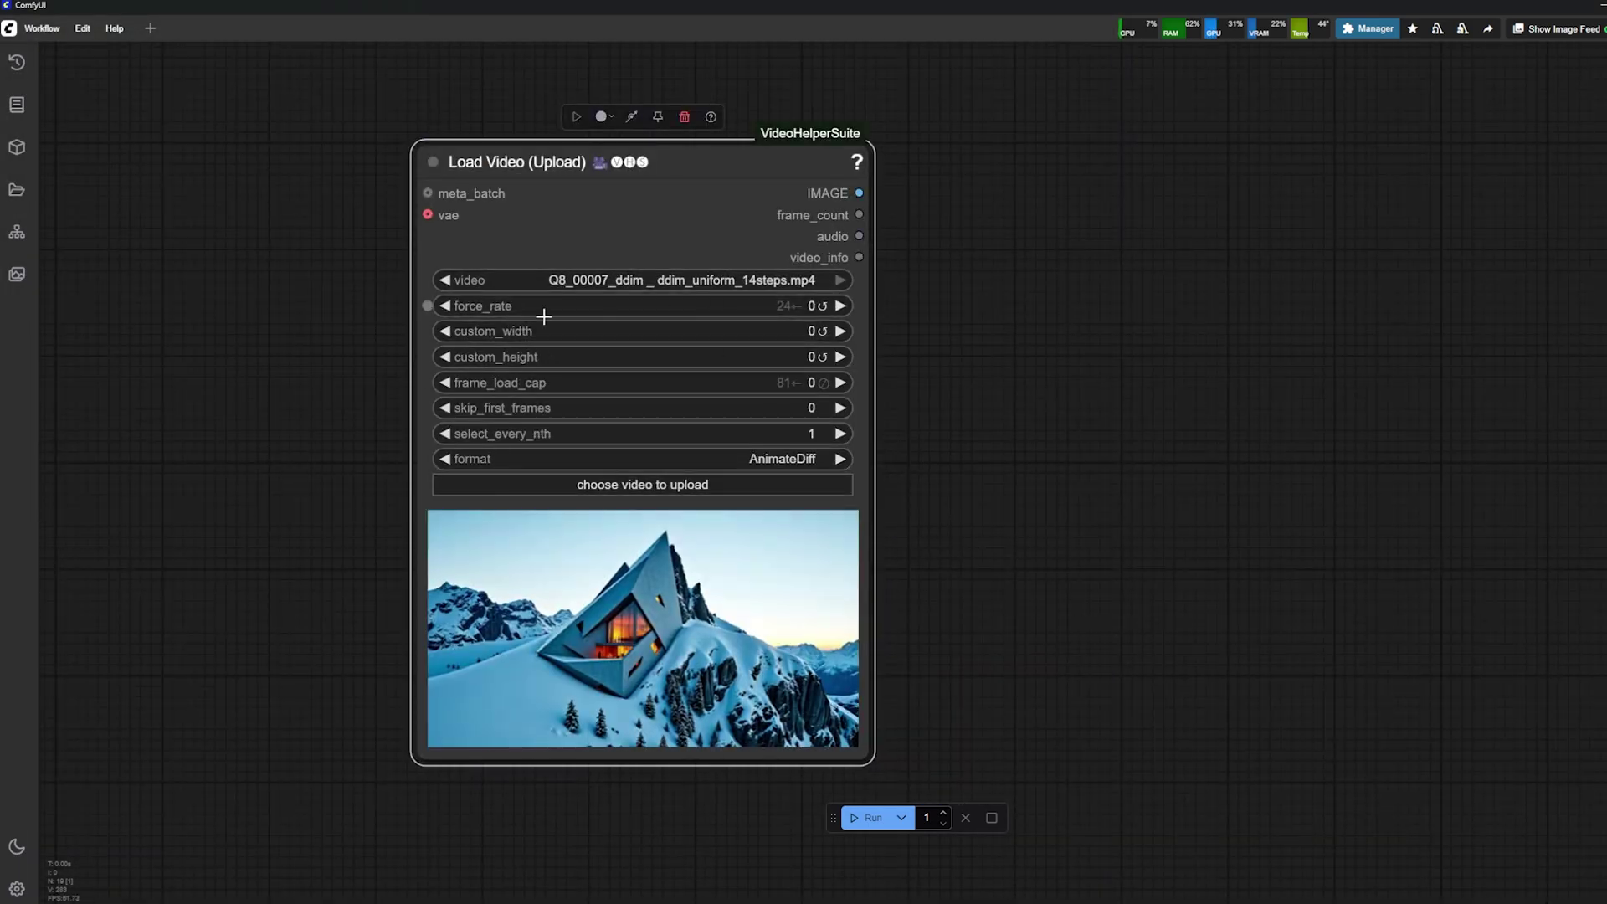
pyautogui.click(812, 305)
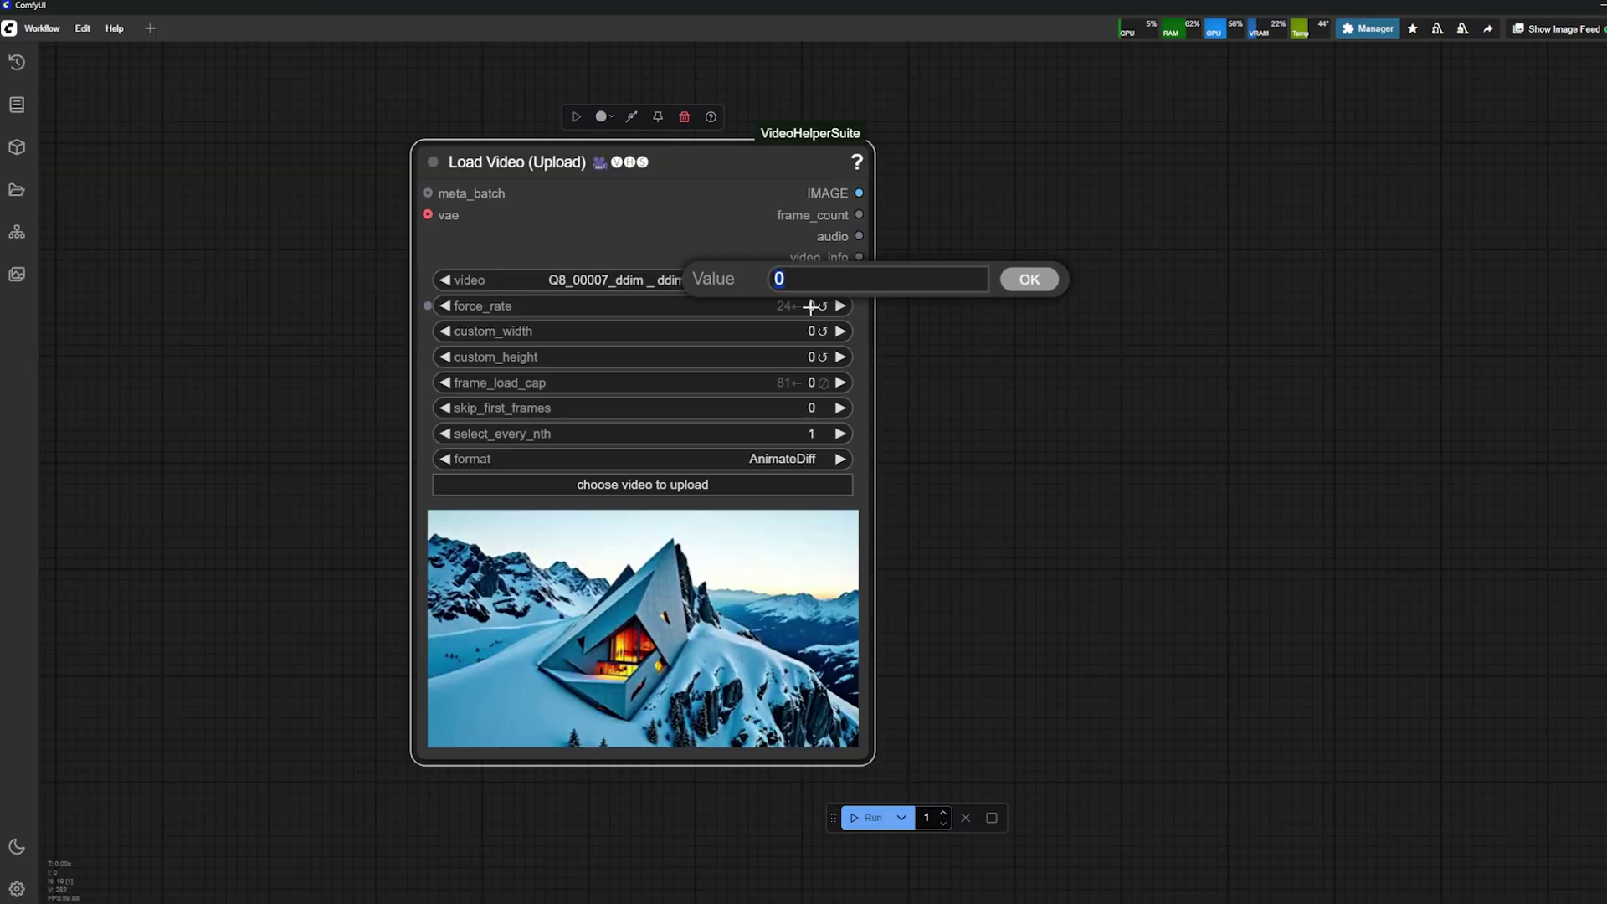
pyautogui.write('24')
pyautogui.press('Return')
pyautogui.scroll(-9, 985, 535)
pyautogui.scroll(8, 985, 536)
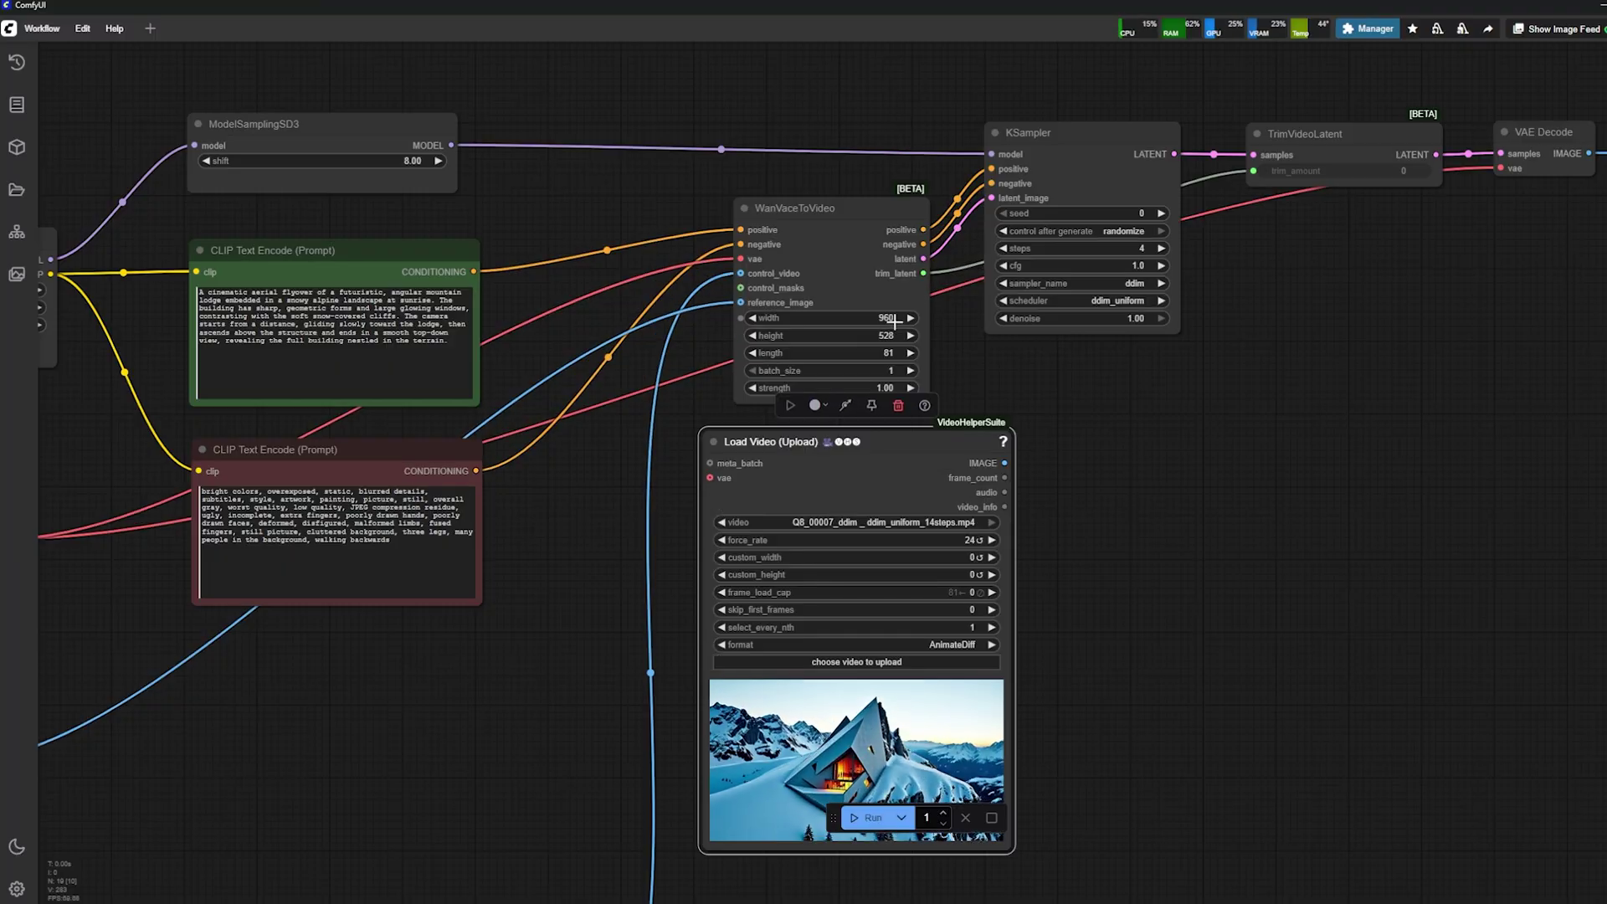
pyautogui.click(986, 537)
pyautogui.write('960')
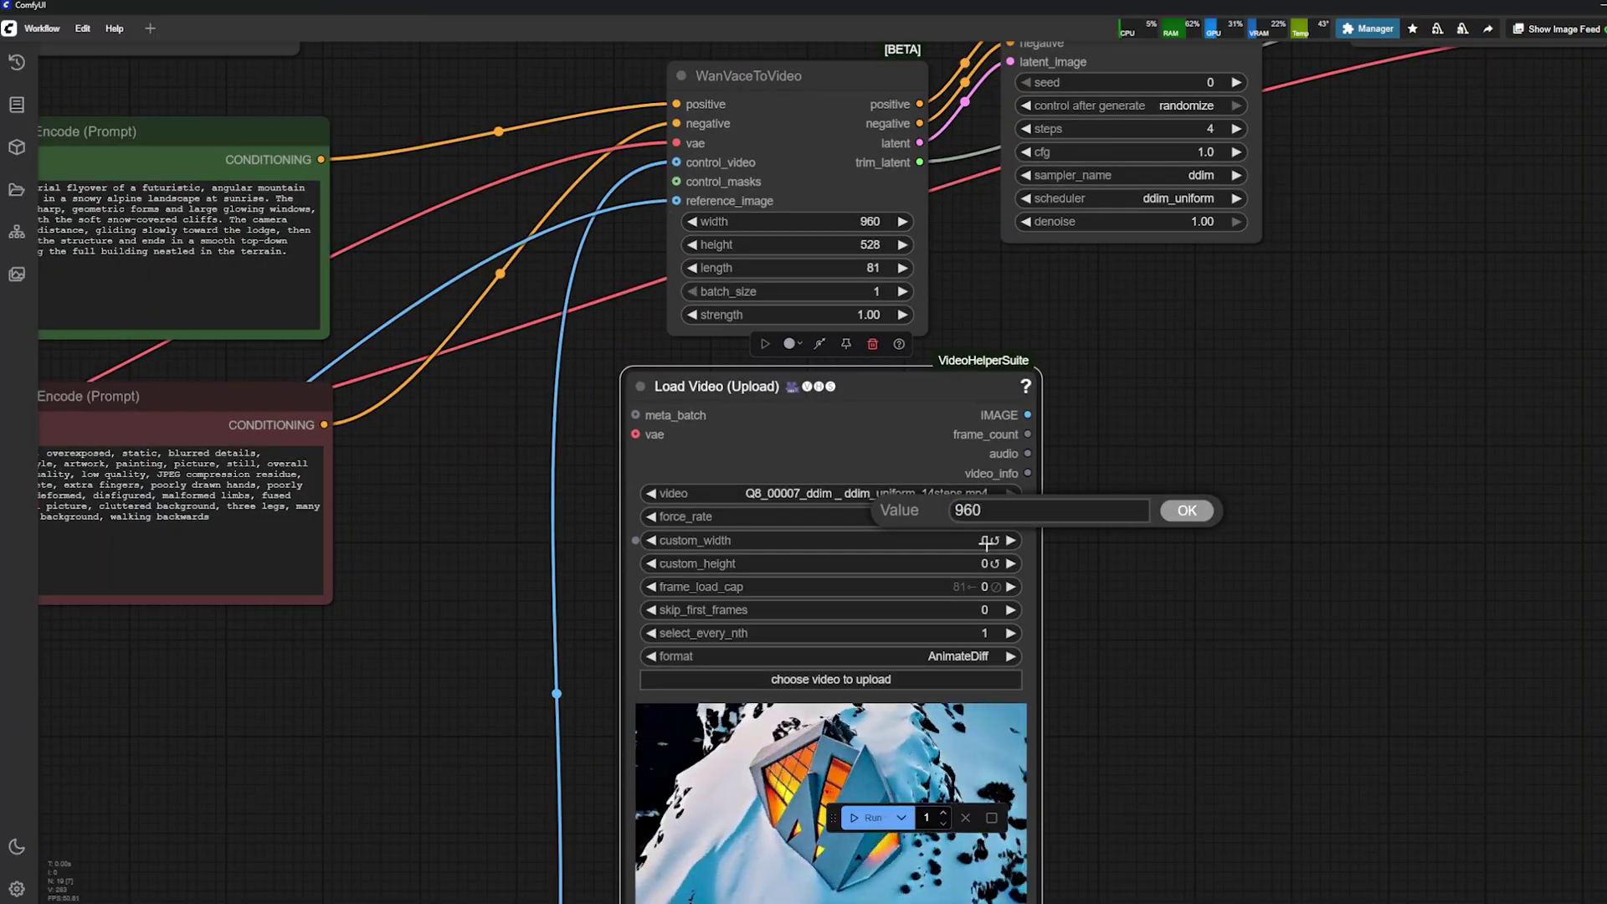
pyautogui.press('Return')
# Set custom_height 528, frame_load_cap 81 and the Wan format preset.
pyautogui.click(984, 562)
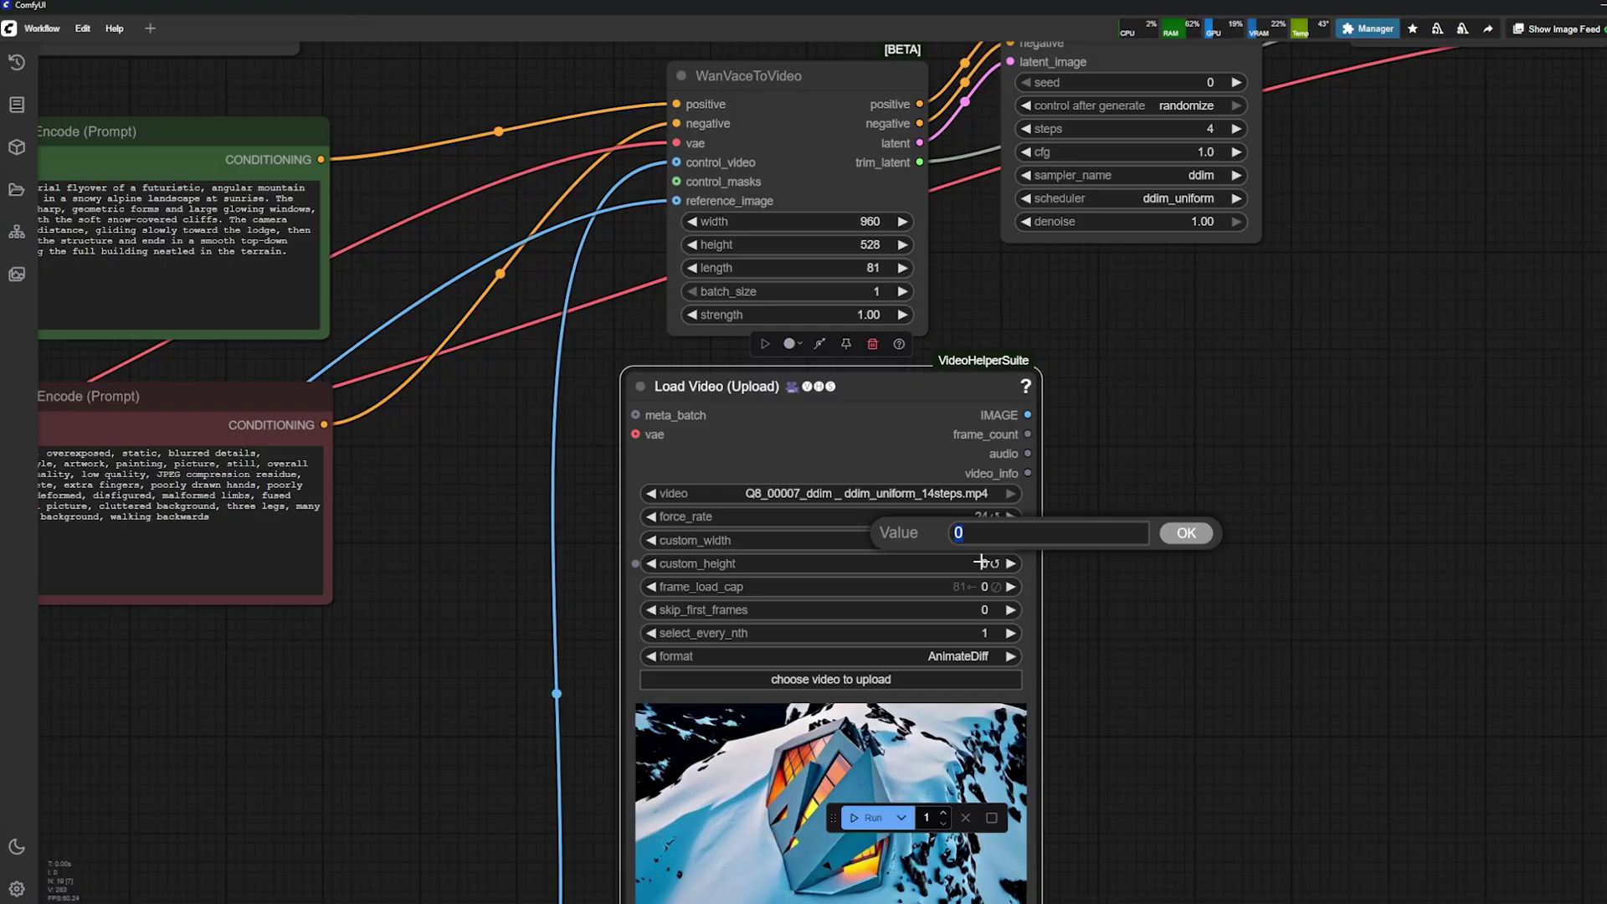
pyautogui.write('528')
pyautogui.click(983, 587)
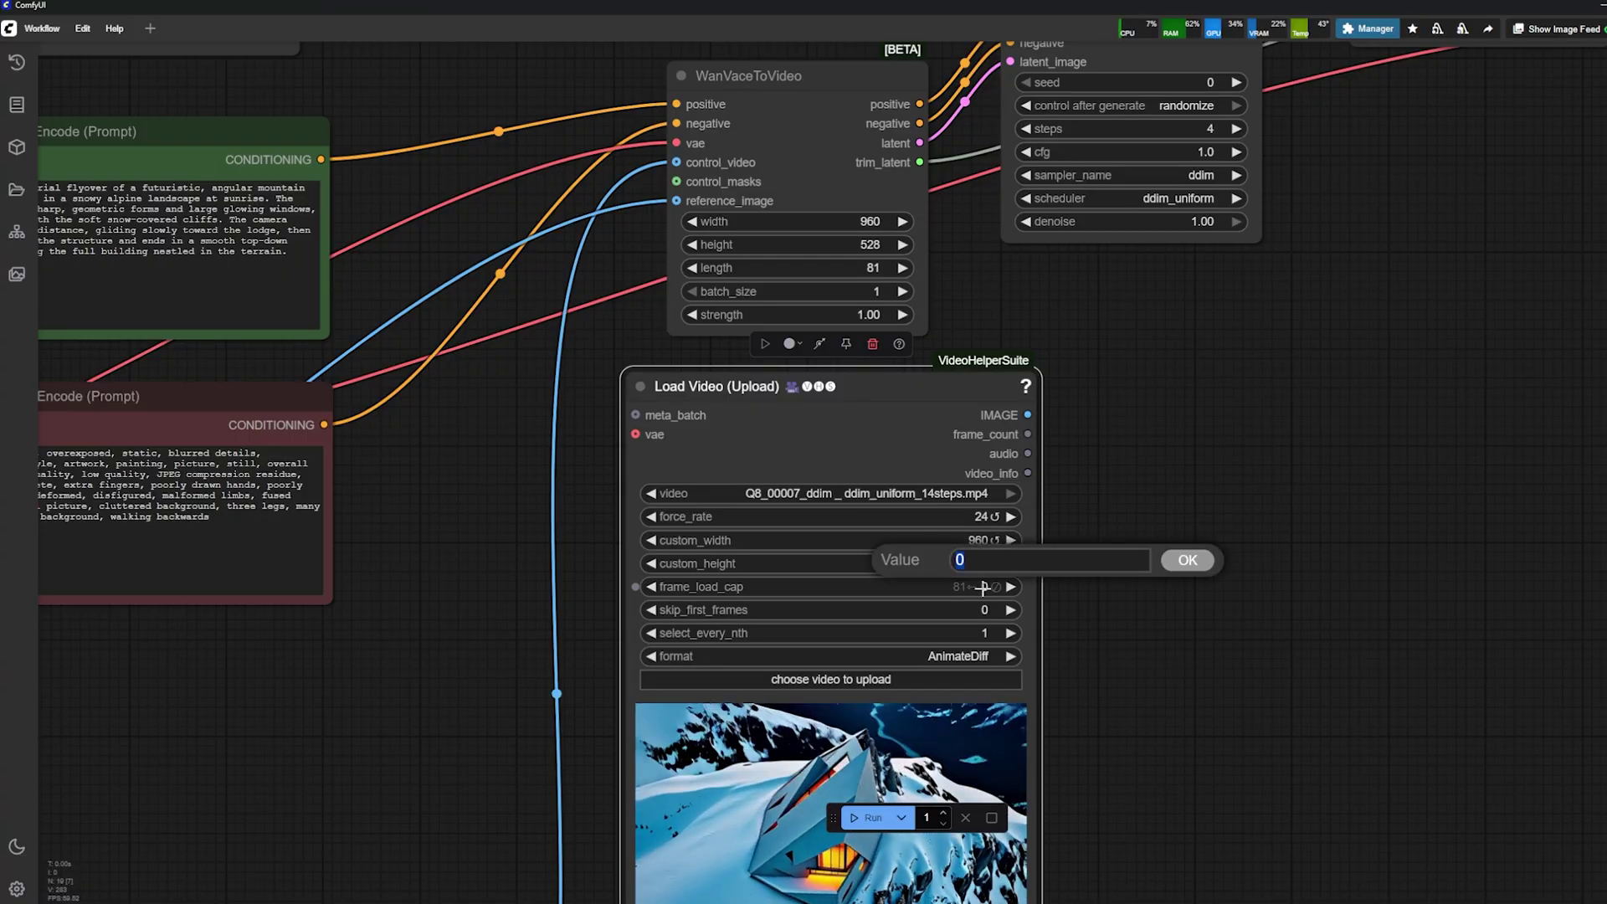
pyautogui.write('81')
pyautogui.press('Return')
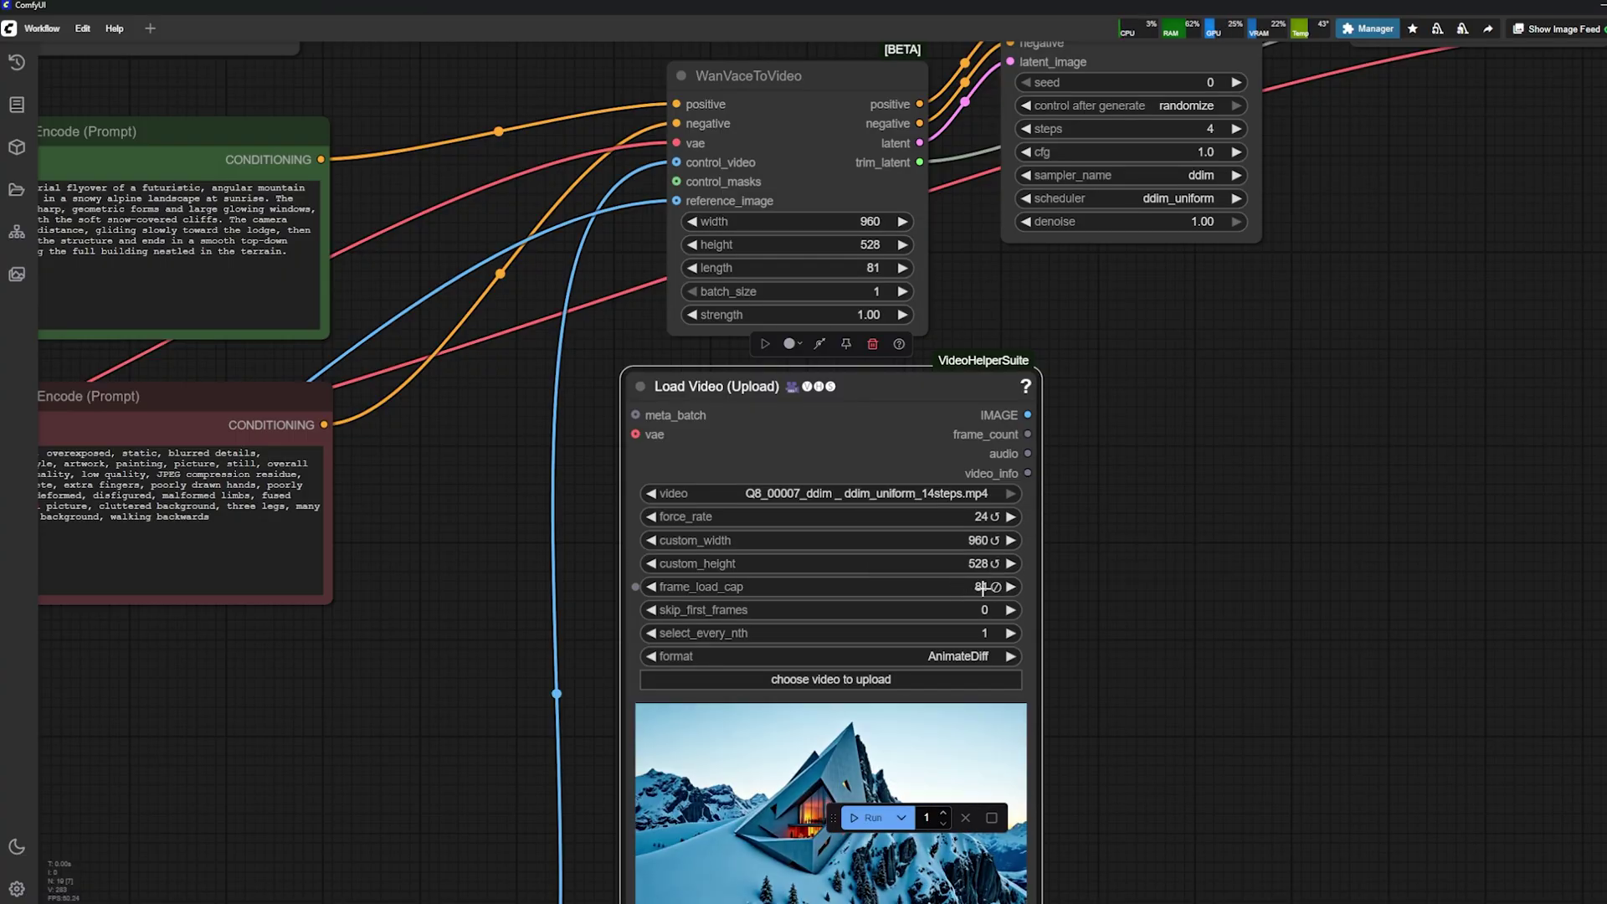
pyautogui.click(952, 656)
pyautogui.click(992, 761)
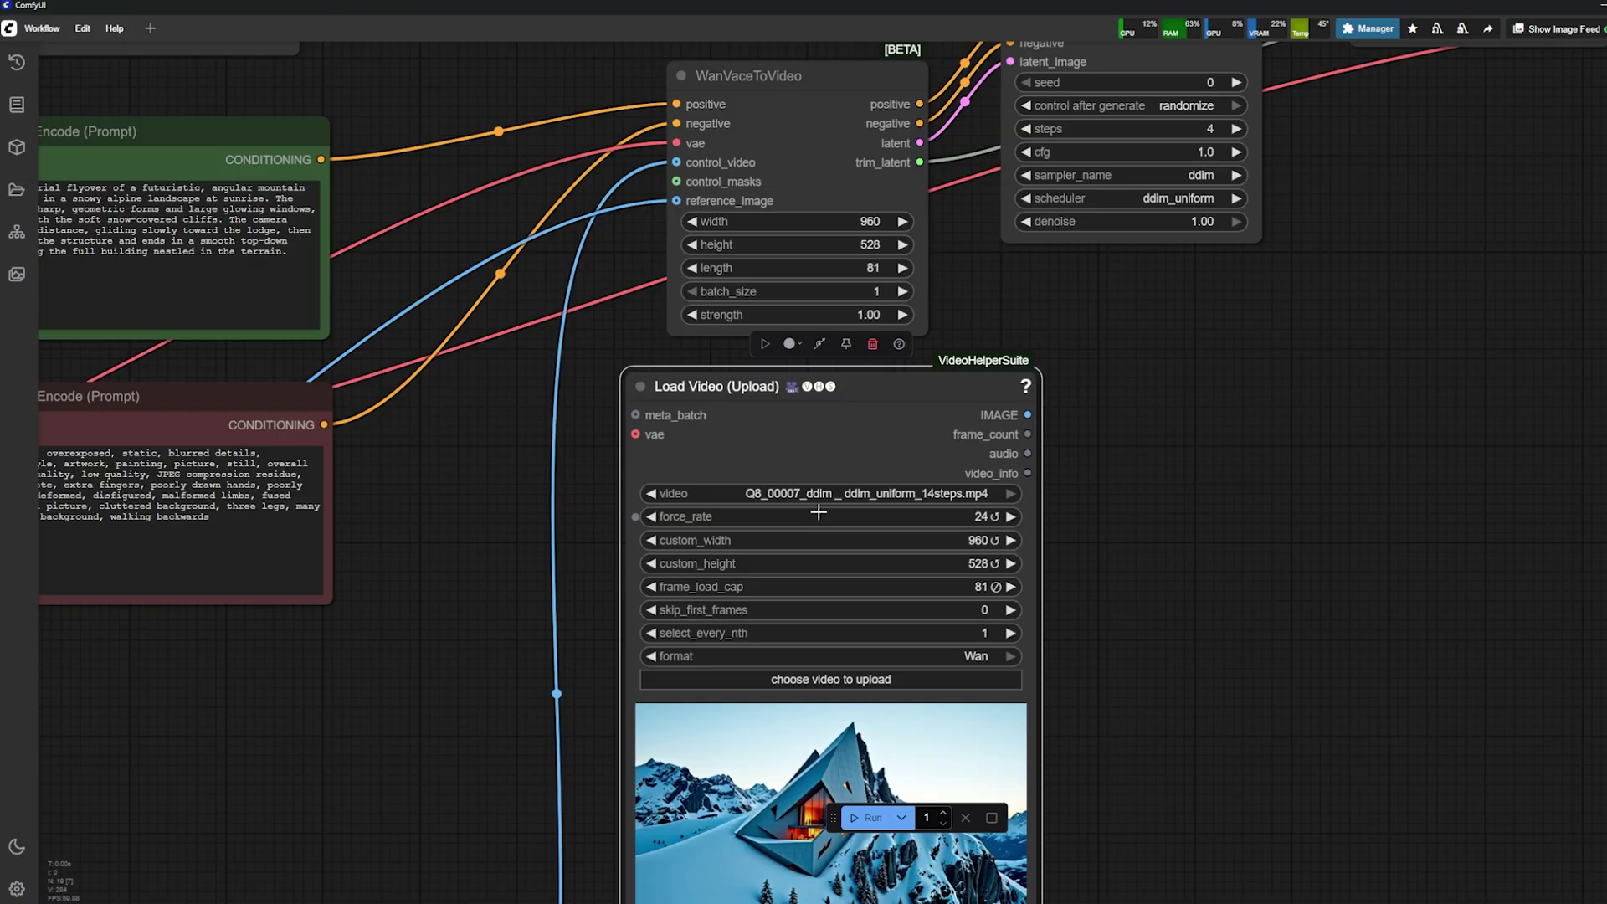
pyautogui.scroll(-10, 819, 513)
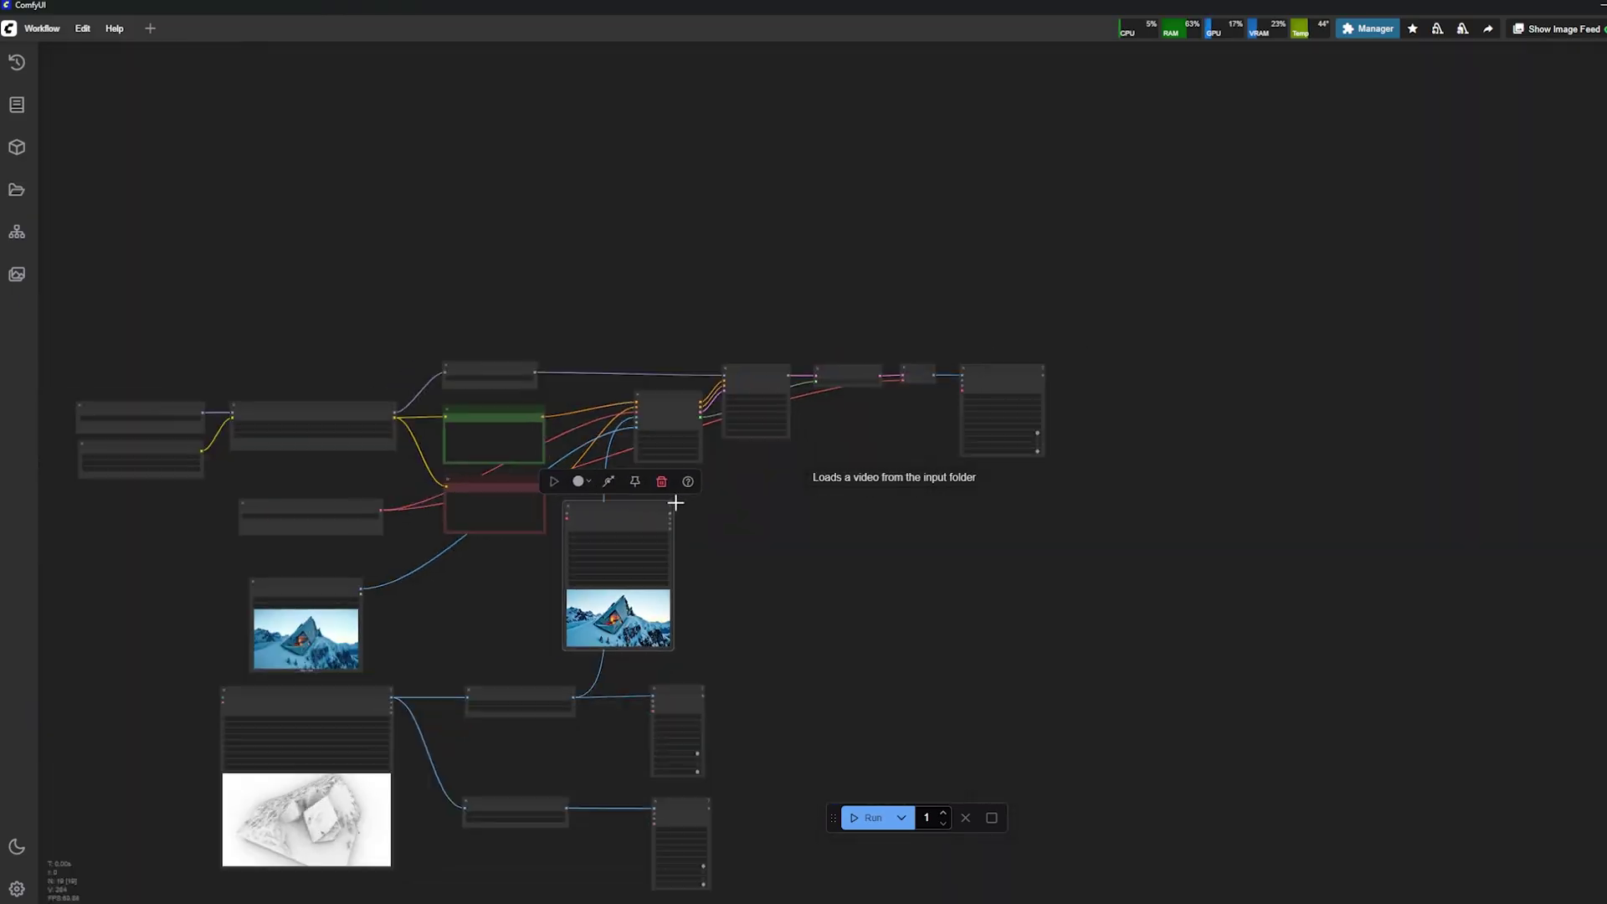
# Add a Video Upscale With Model node fed by Load Video's IMAGE output.
pyautogui.moveTo(672, 503); pyautogui.dragTo(1320, 365)
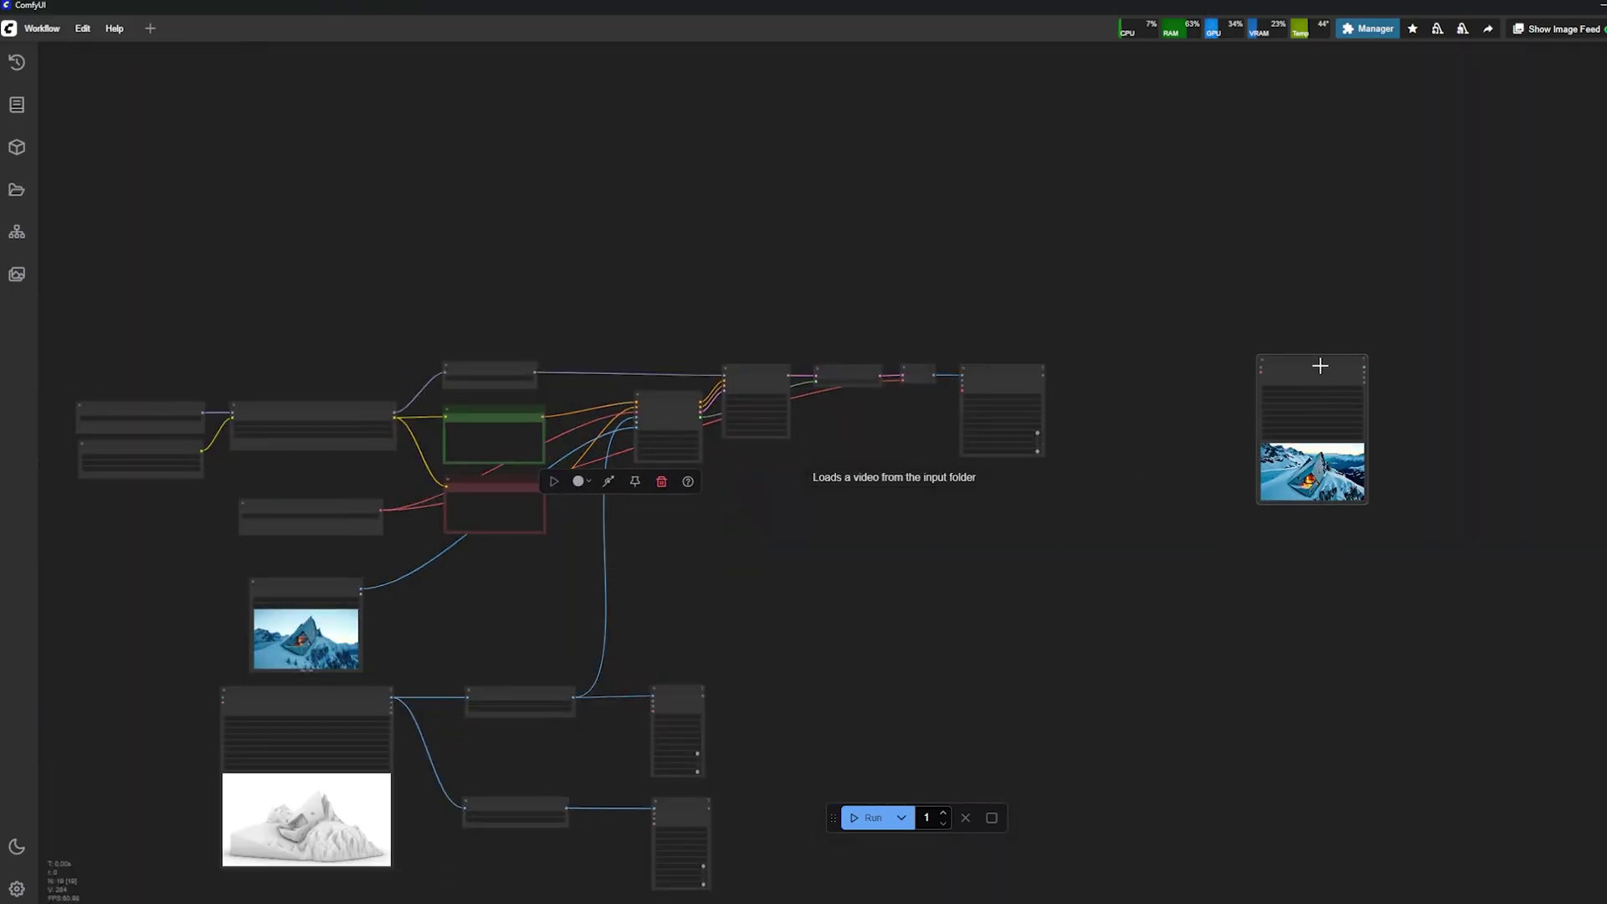
pyautogui.scroll(5, 1398, 422)
pyautogui.doubleClick(1049, 406)
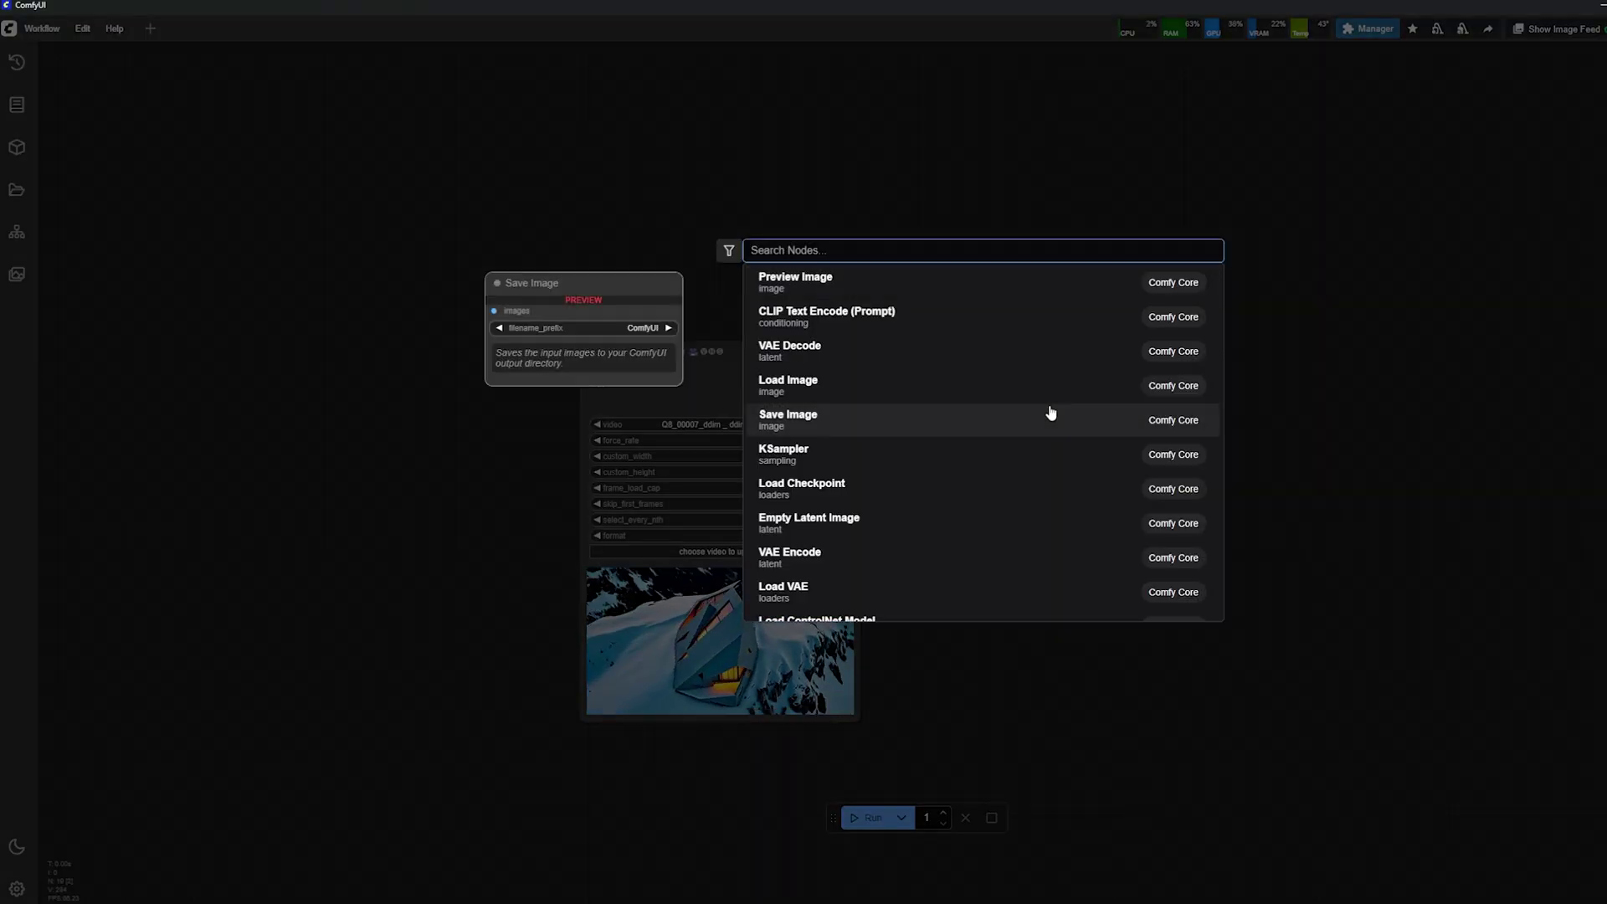
pyautogui.write('video')
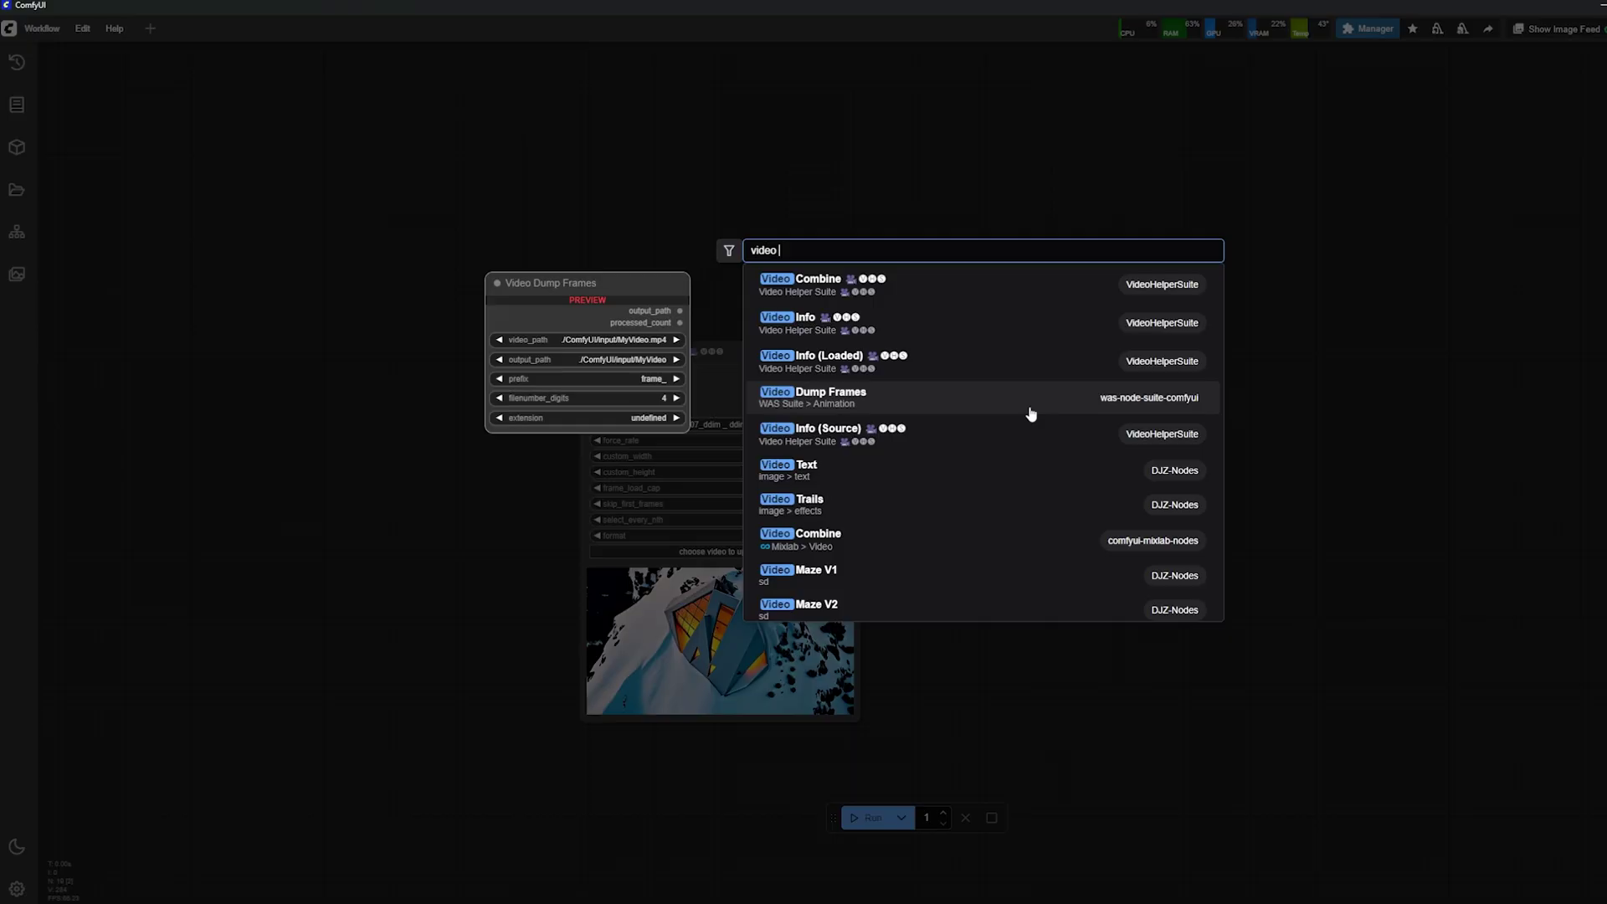
pyautogui.write(' upsc')
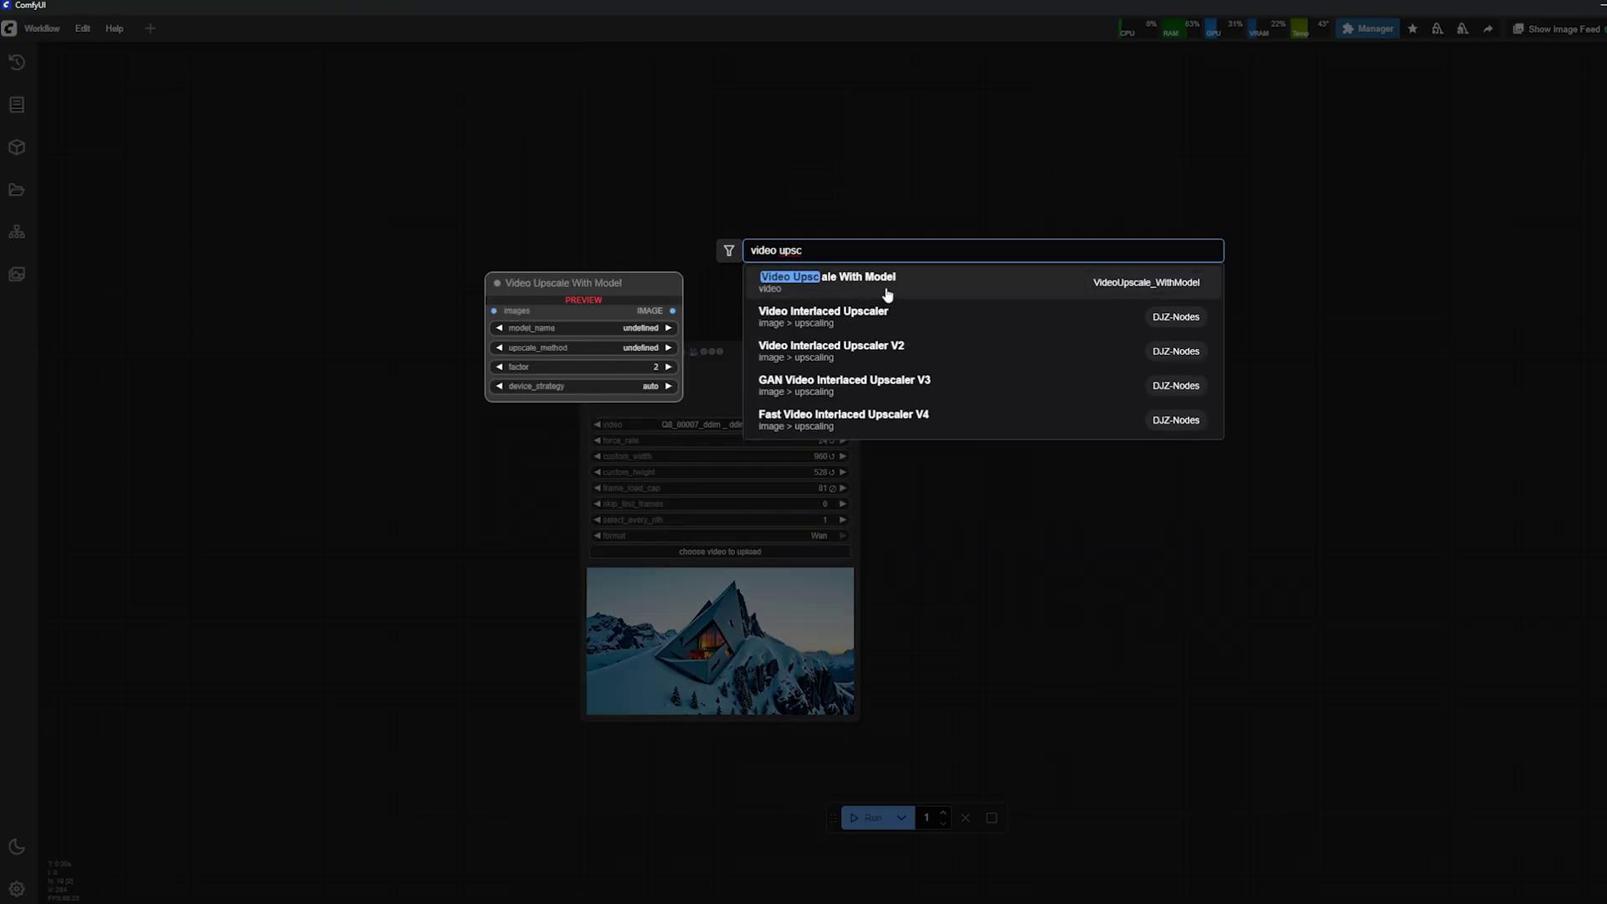
pyautogui.click(888, 288)
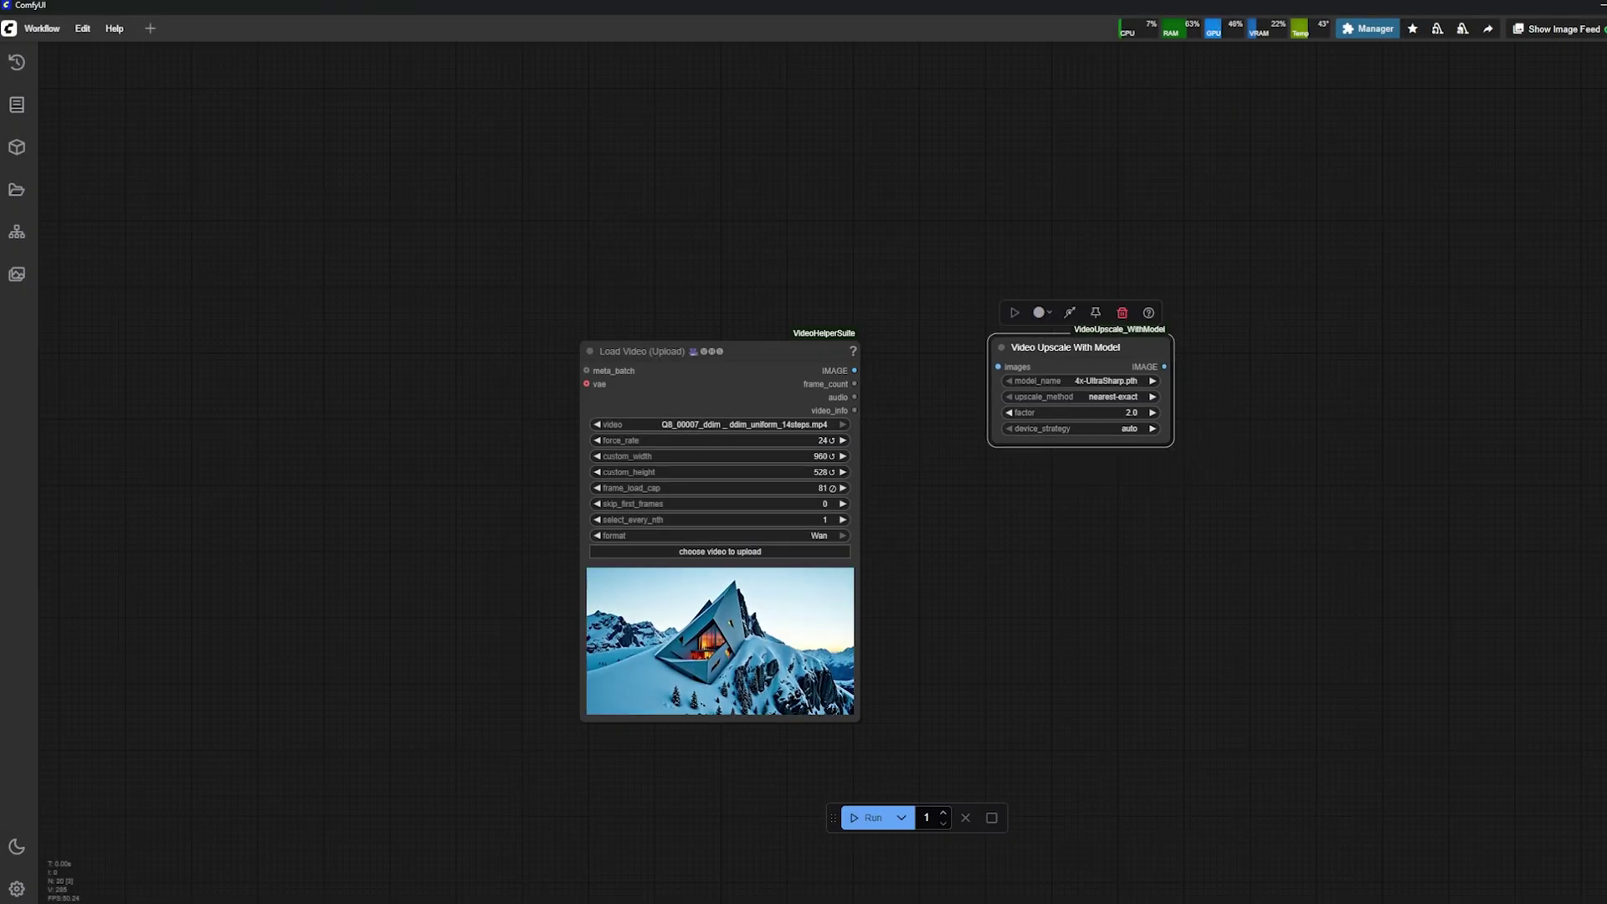
pyautogui.scroll(3, 1100, 396)
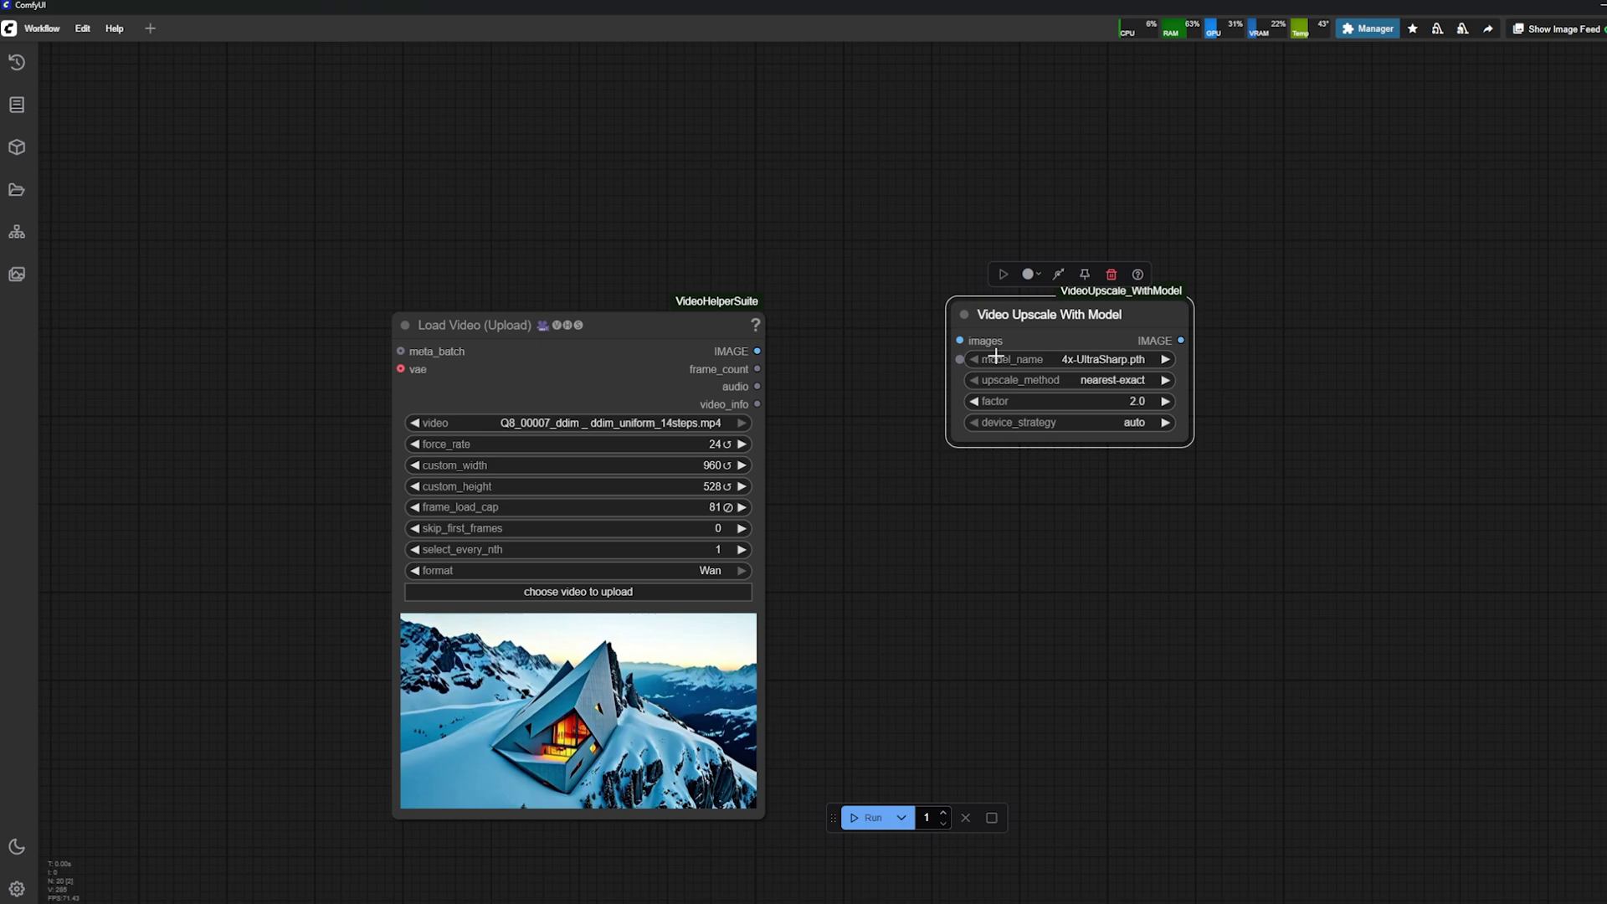
pyautogui.moveTo(757, 351); pyautogui.dragTo(964, 348)
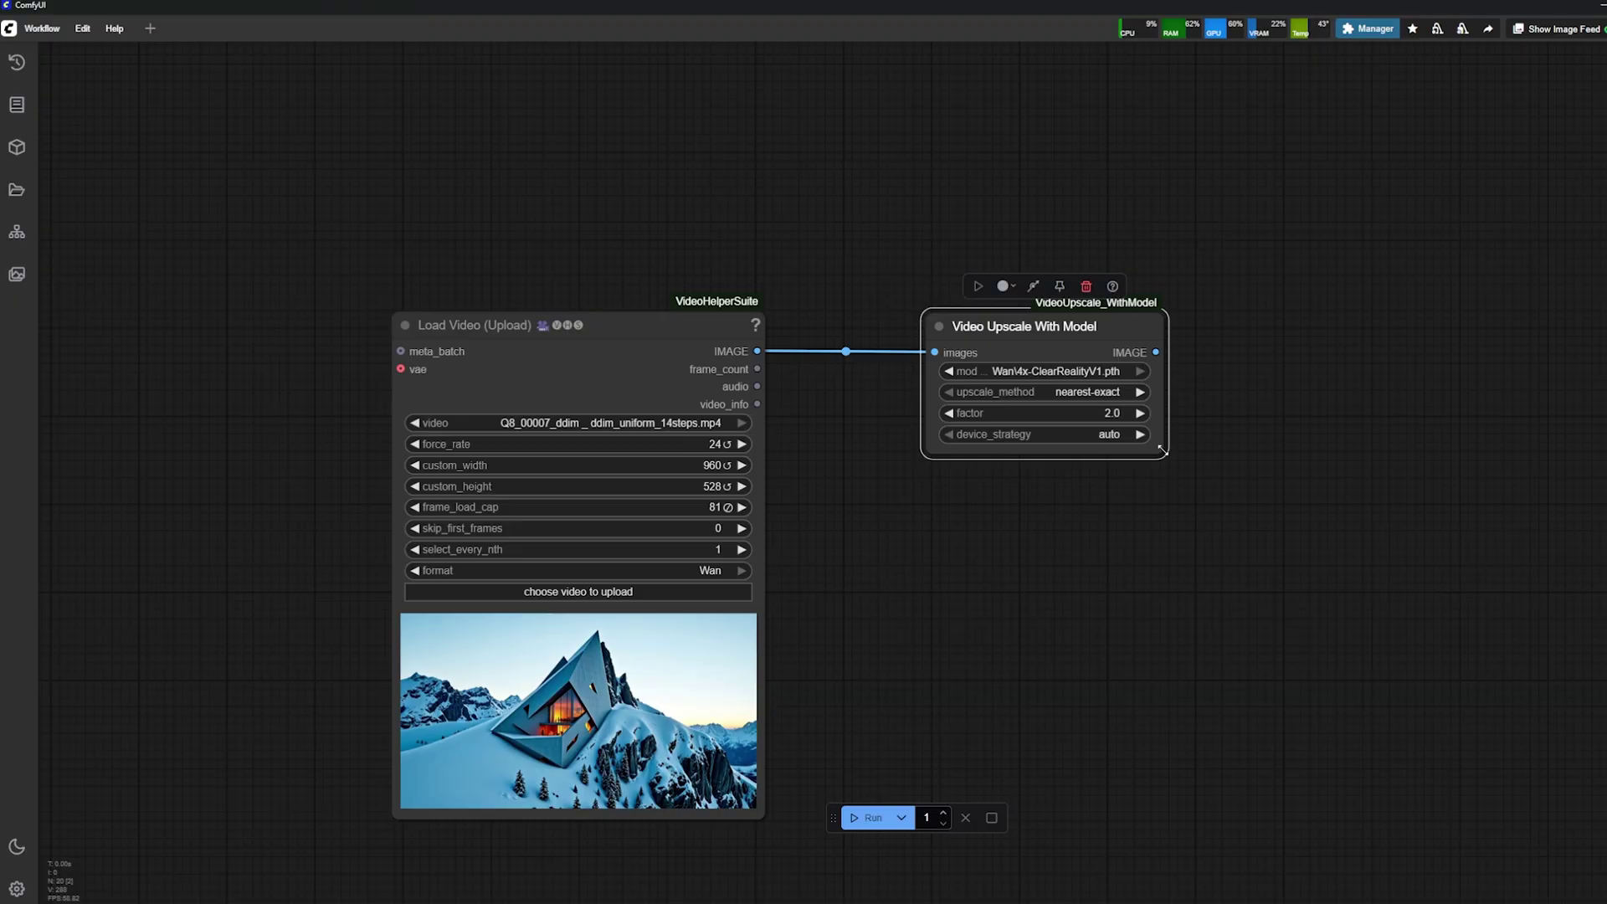
pyautogui.moveTo(1162, 451); pyautogui.dragTo(1259, 477)
pyautogui.moveTo(1053, 327); pyautogui.dragTo(1016, 329)
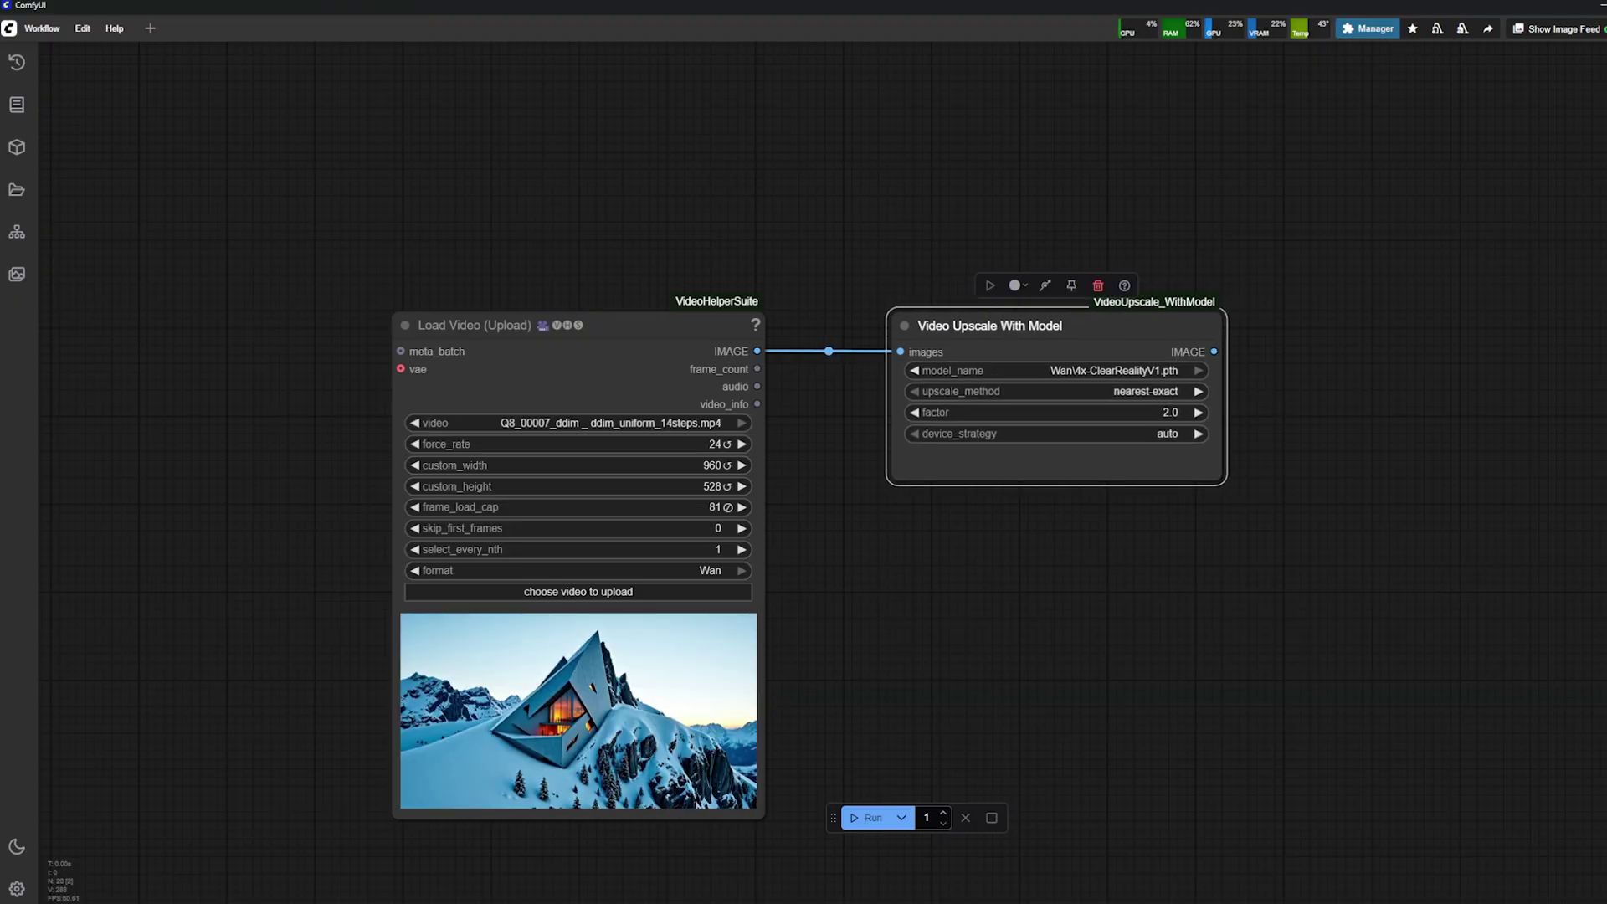
# Add a Free Video Memory node after the upscaler.
pyautogui.doubleClick(1425, 419)
pyautogui.write('free vido')
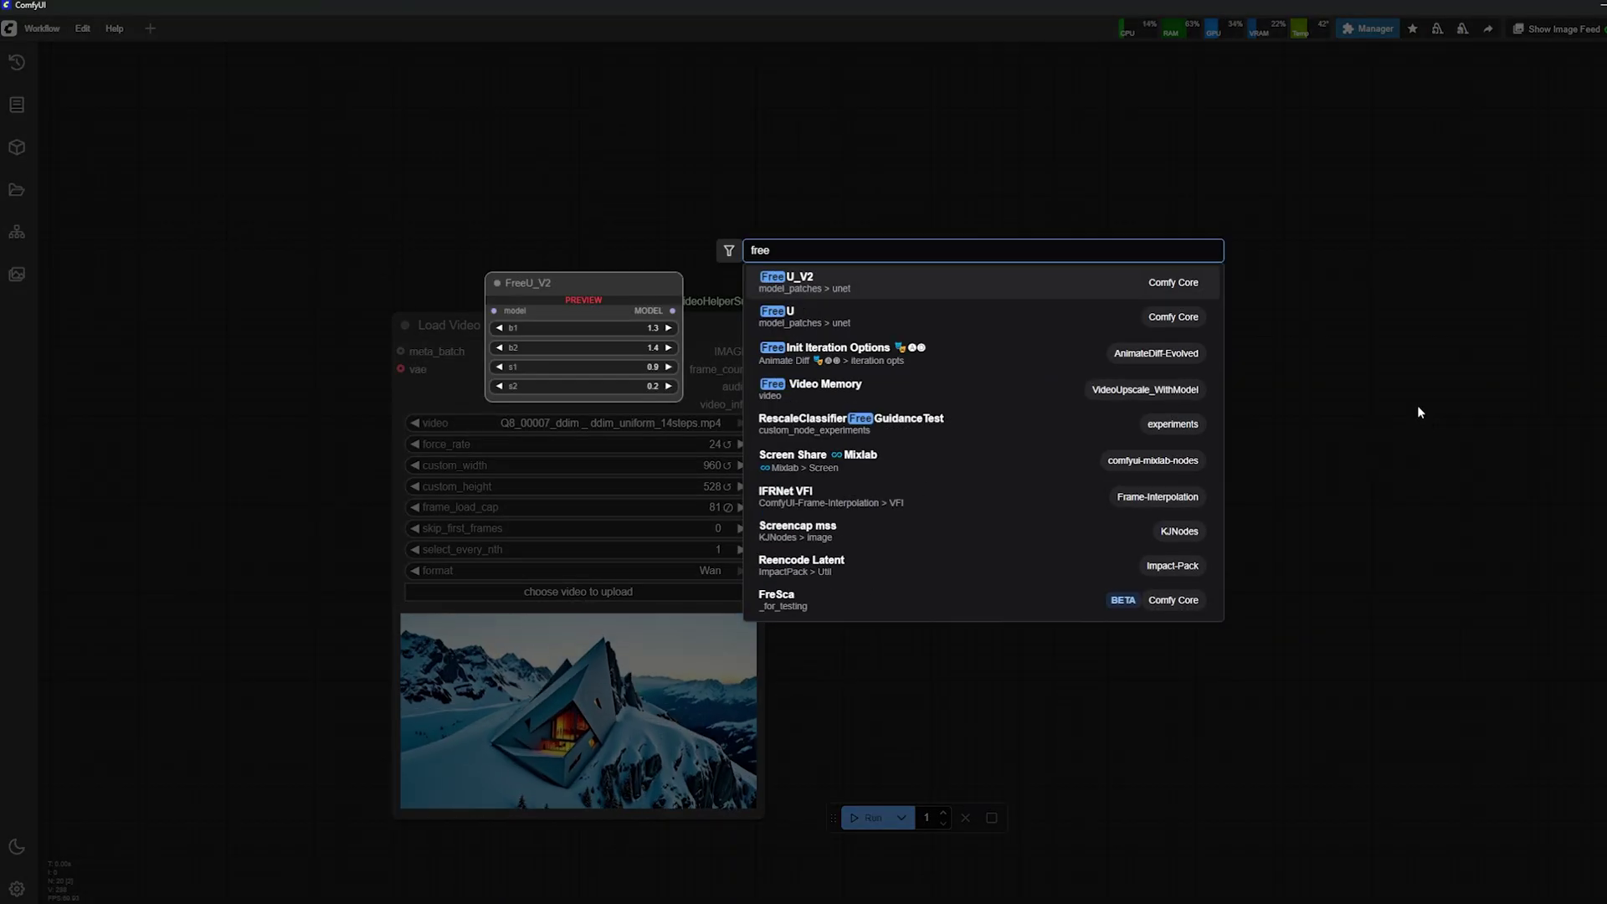
pyautogui.click(1004, 295)
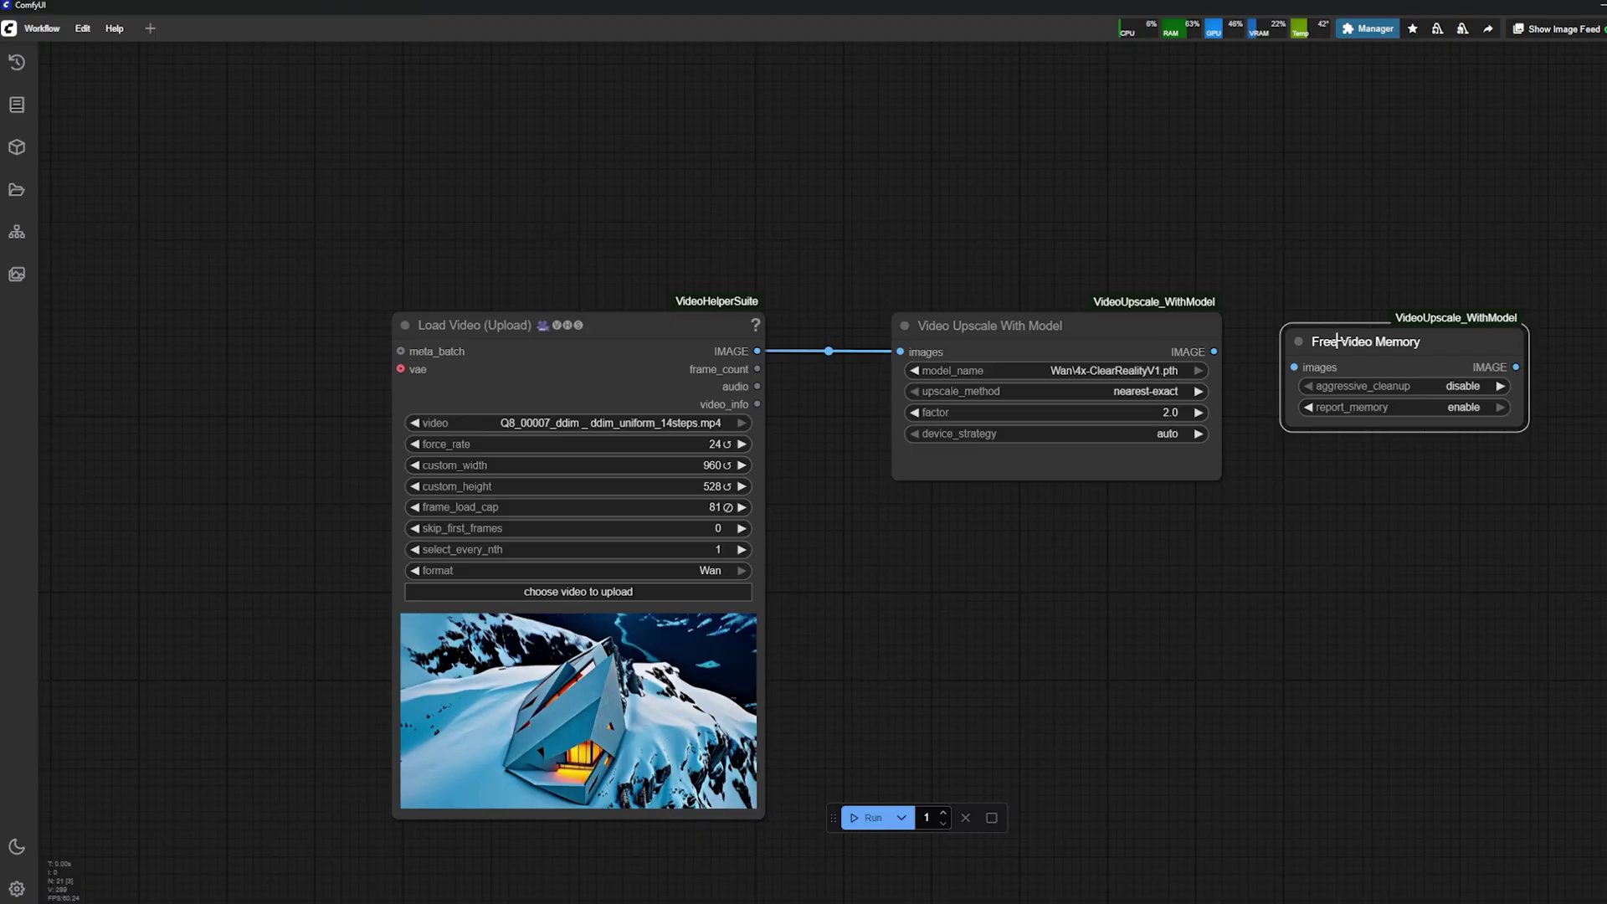
pyautogui.scroll(-3, 937, 496)
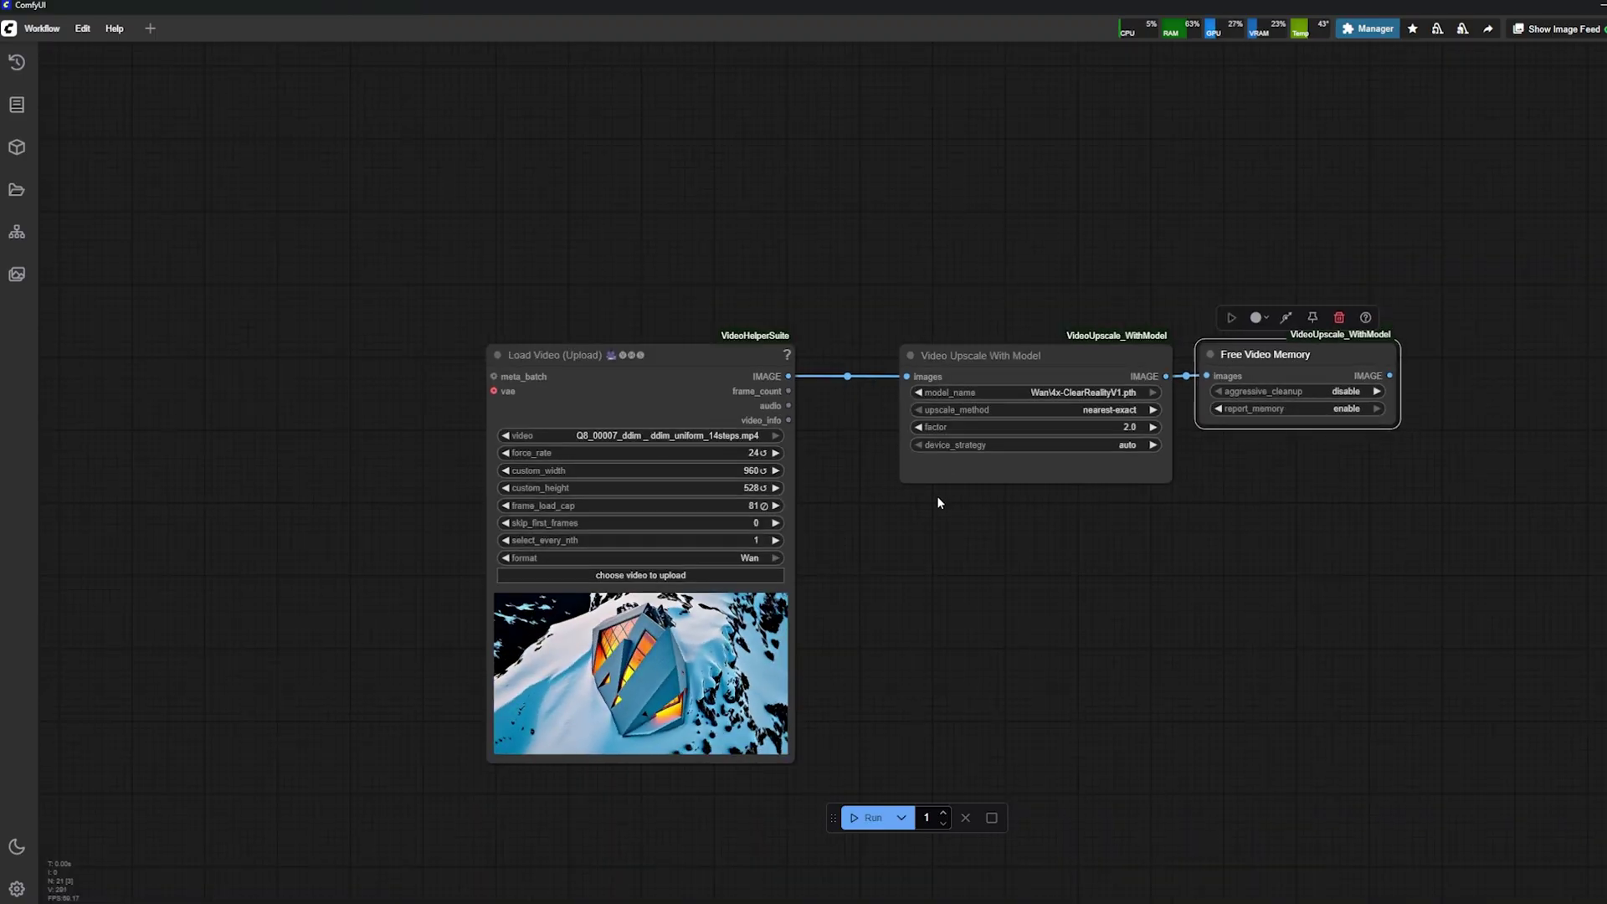
pyautogui.doubleClick(1500, 483)
# Add a Video Combine node and link Free Video Memory's IMAGE output into it.
pyautogui.write('video')
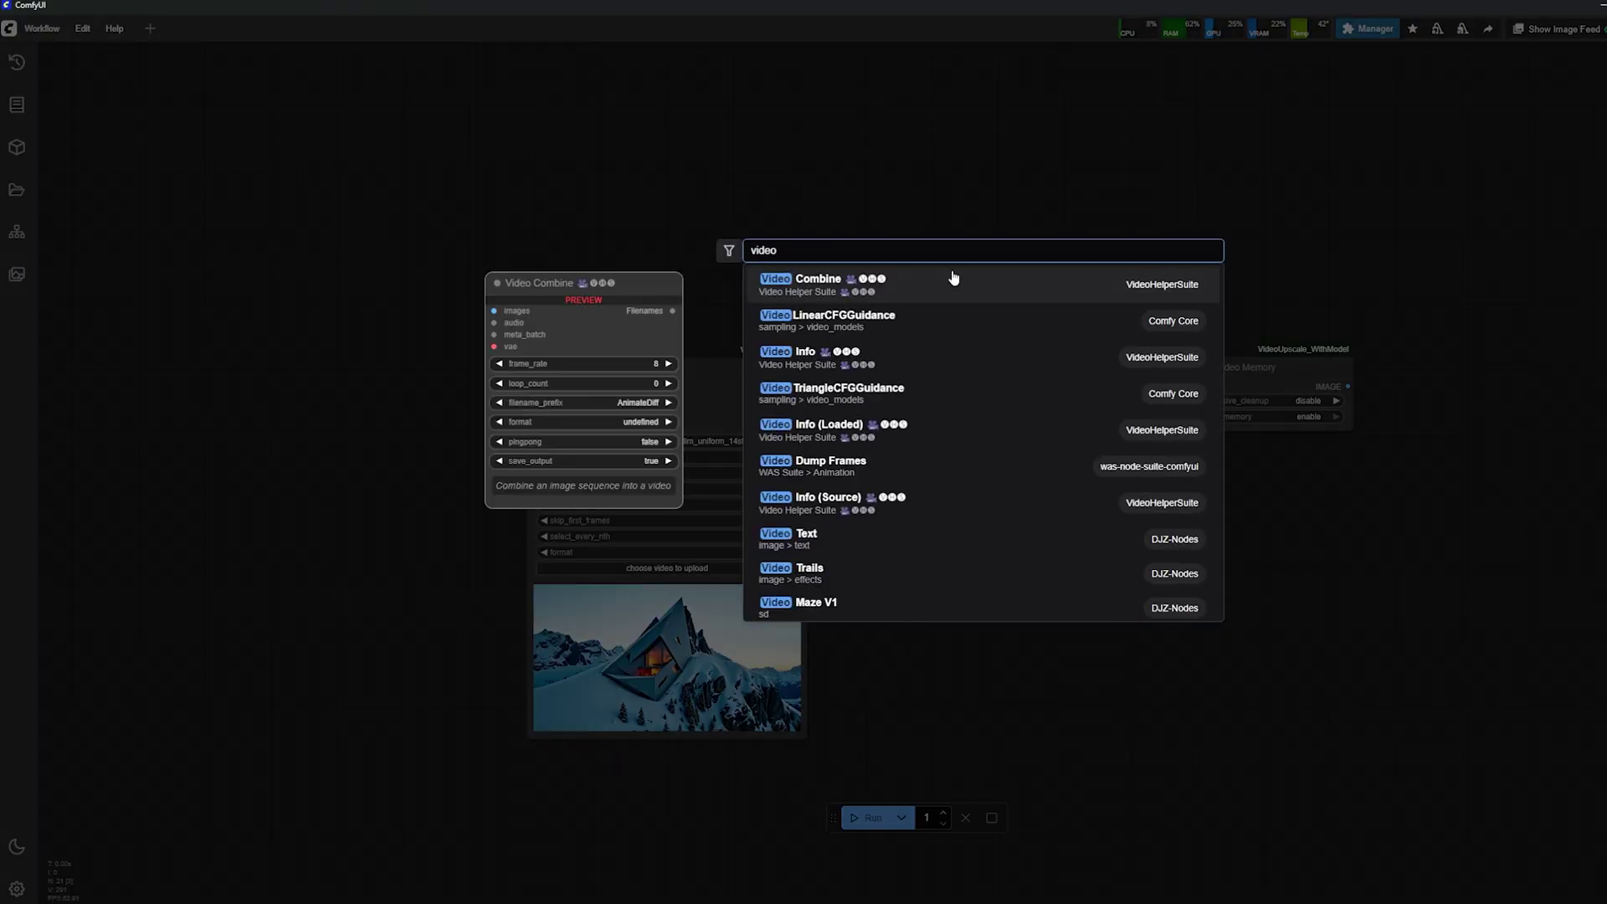
pyautogui.click(951, 276)
pyautogui.moveTo(1564, 467); pyautogui.dragTo(1463, 350)
pyautogui.moveTo(1342, 387); pyautogui.dragTo(1409, 375)
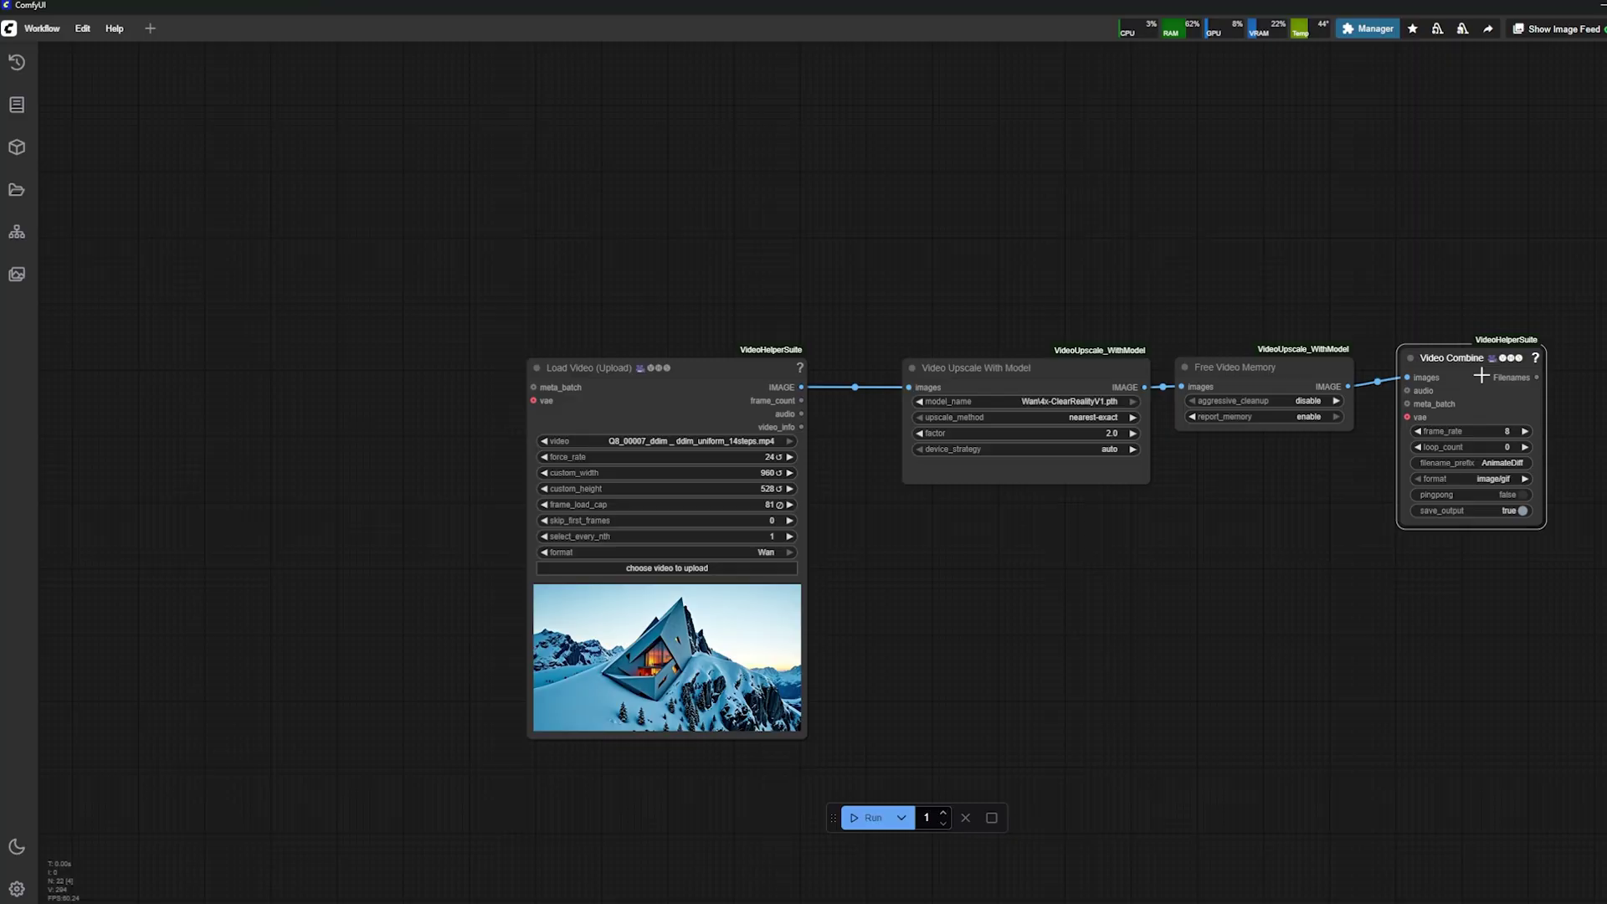
# Set its output format to video/h264-mp4 and tidy the upscale chain's layout.
pyautogui.scroll(3, 1326, 599)
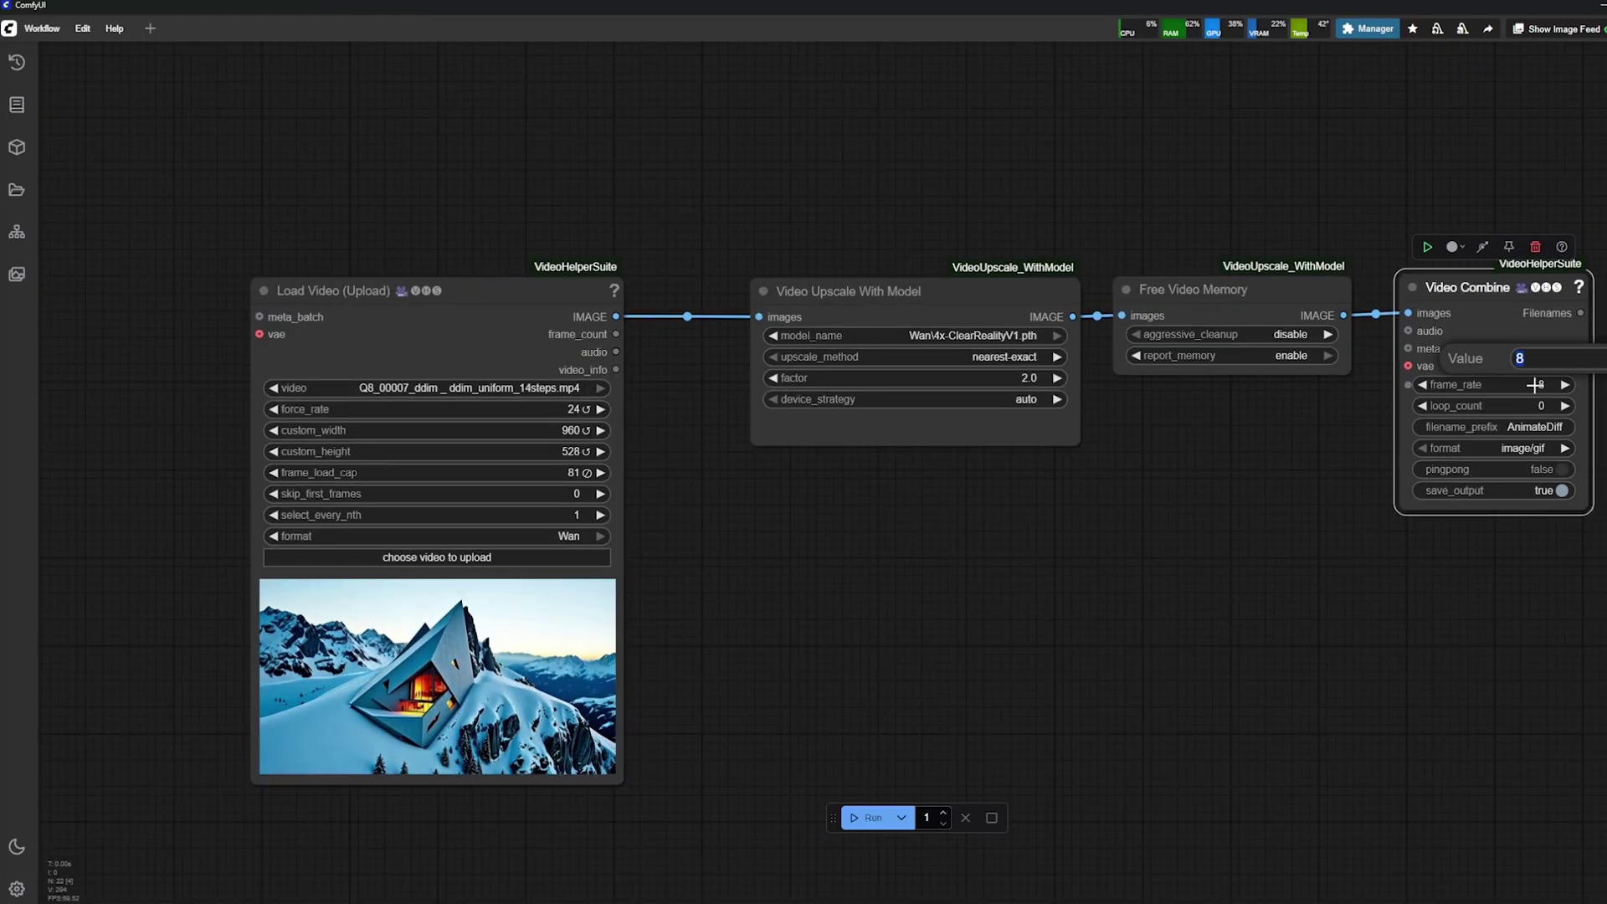
pyautogui.click(1534, 449)
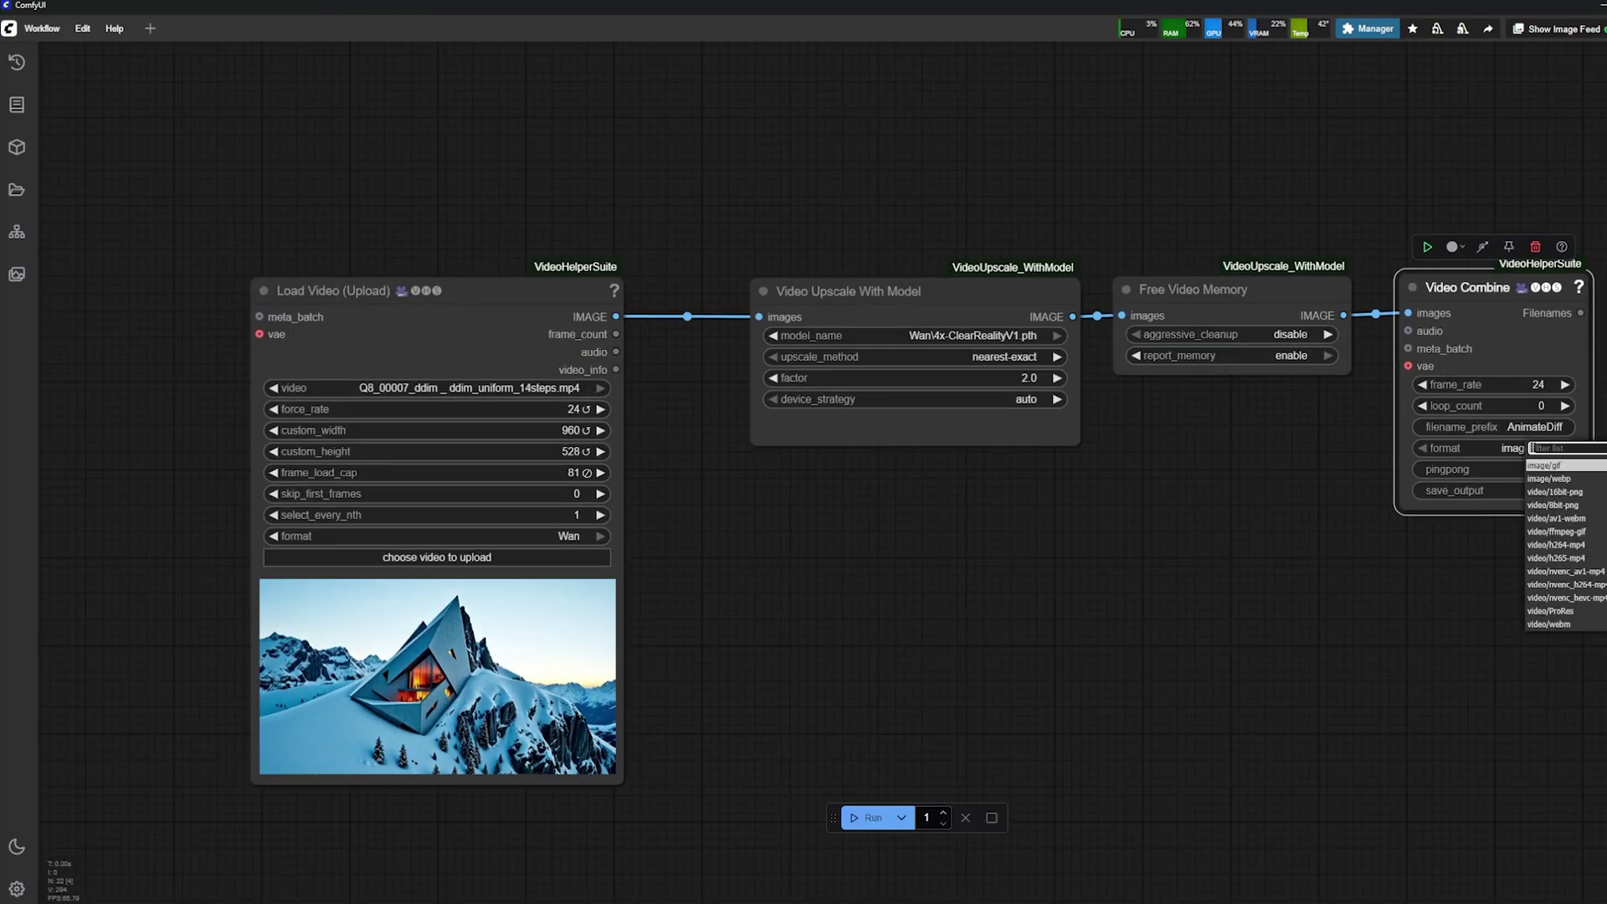
pyautogui.click(1554, 585)
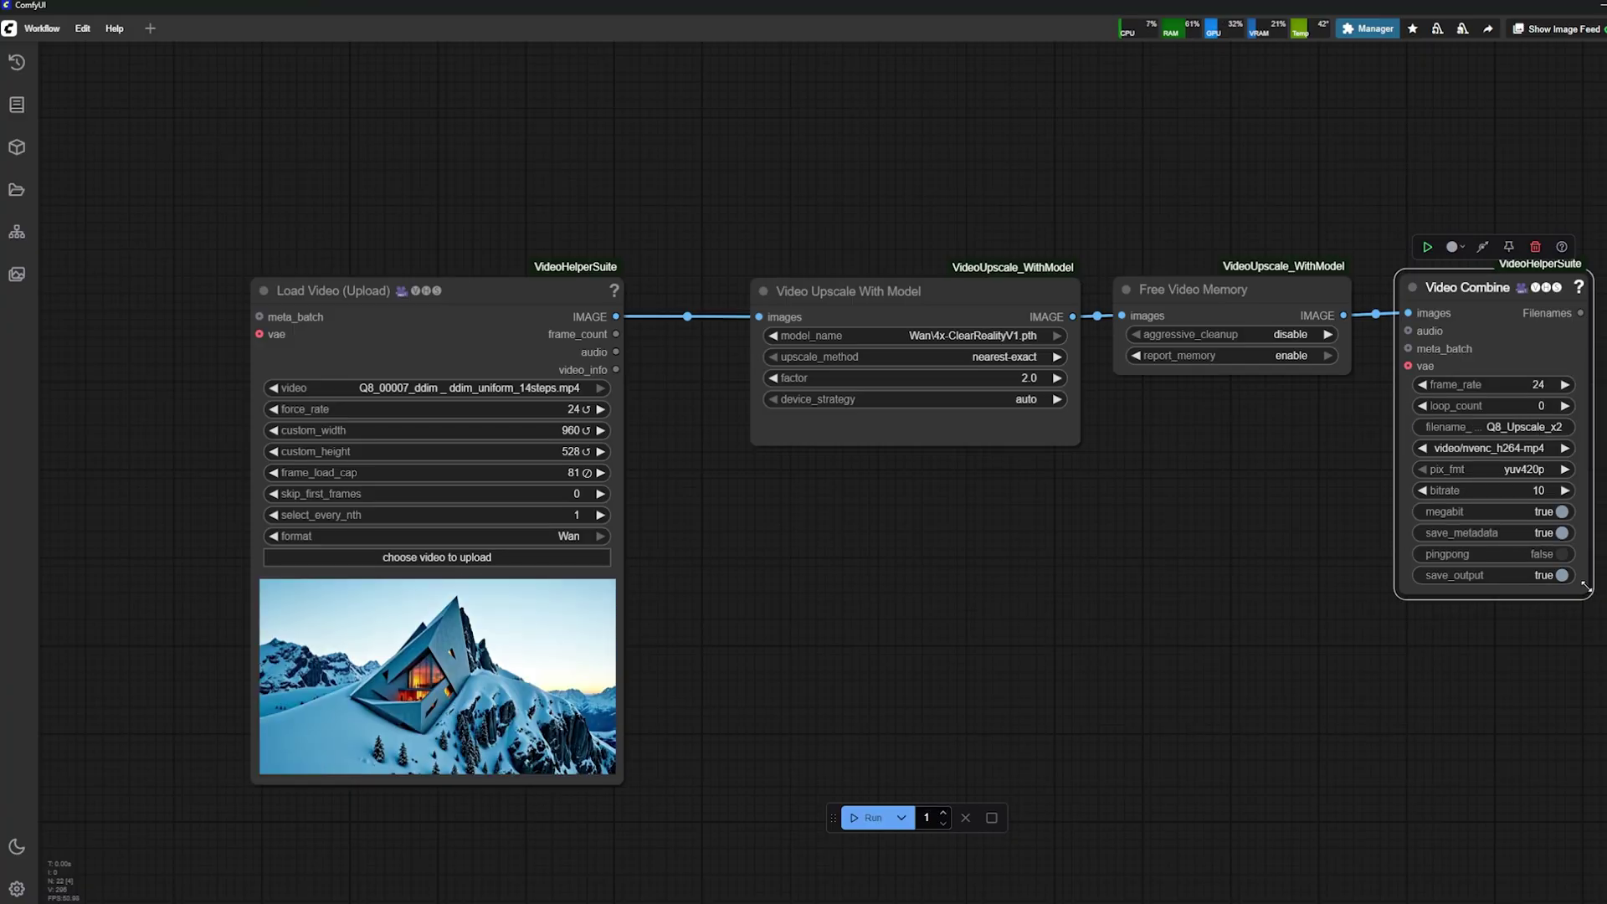
pyautogui.moveTo(1587, 586); pyautogui.dragTo(1606, 626)
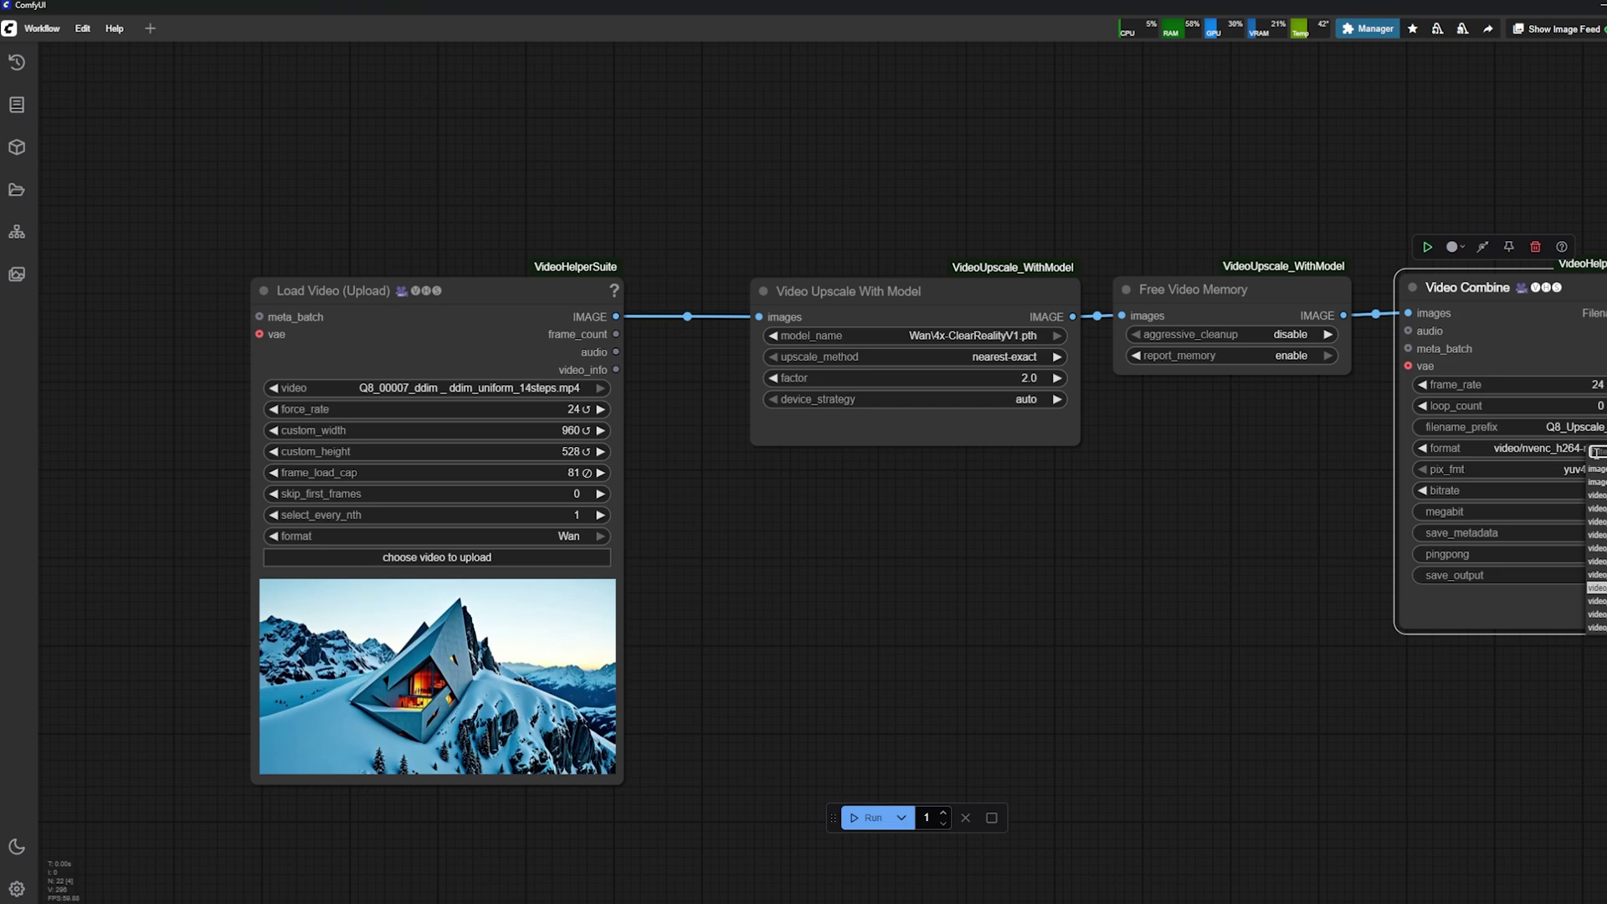
pyautogui.click(1597, 574)
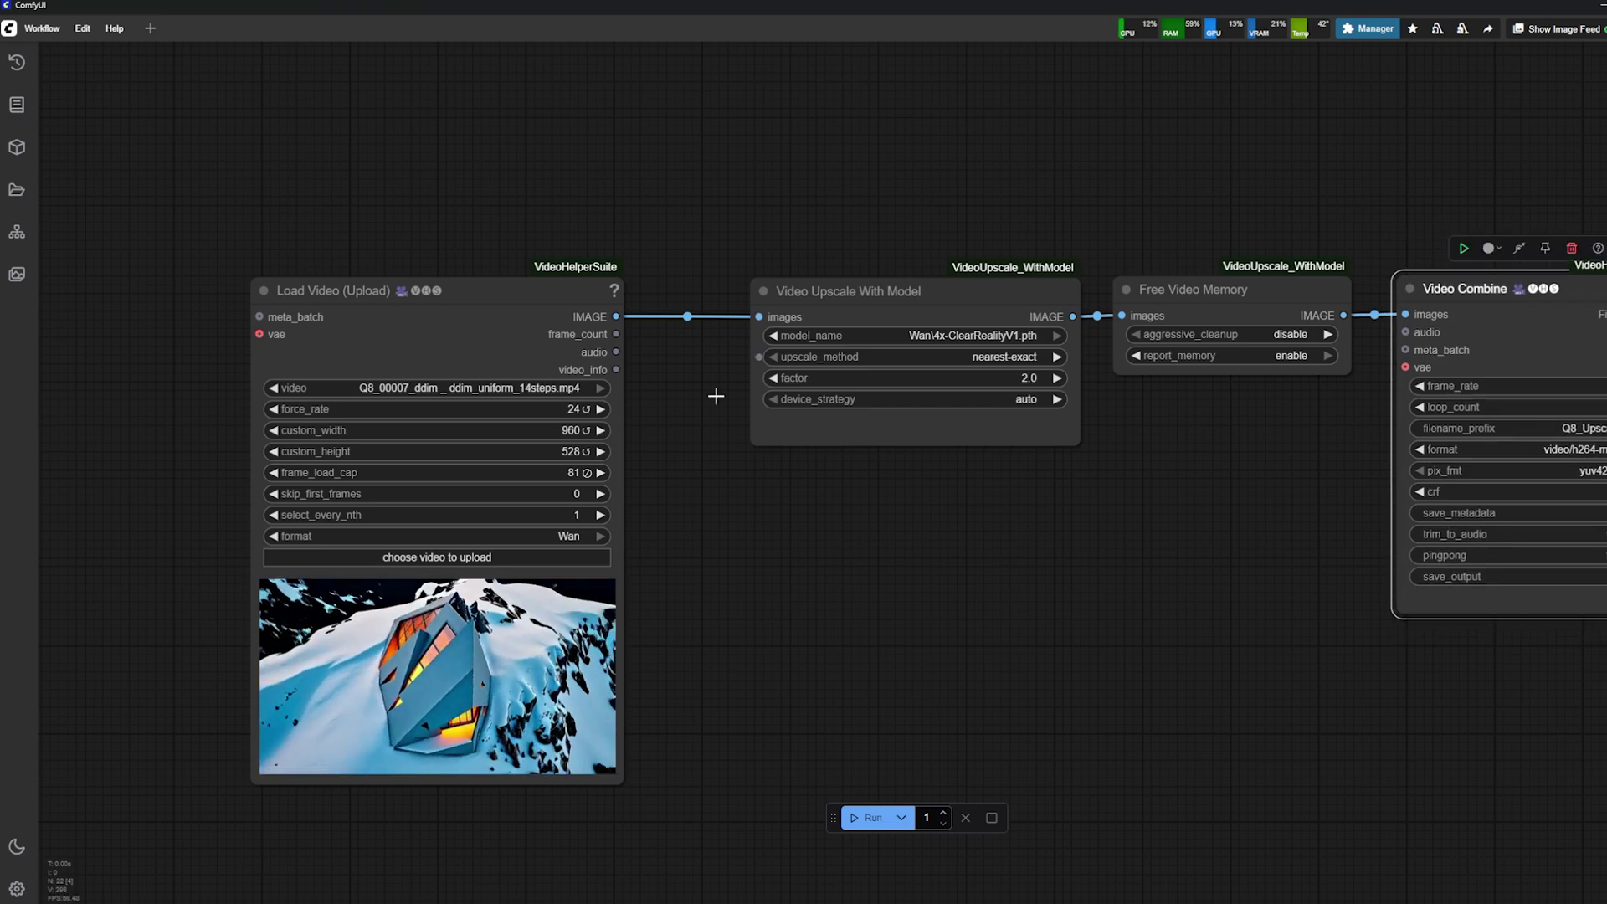
pyautogui.moveTo(715, 395); pyautogui.dragTo(514, 357)
pyautogui.moveTo(319, 254); pyautogui.dragTo(379, 252)
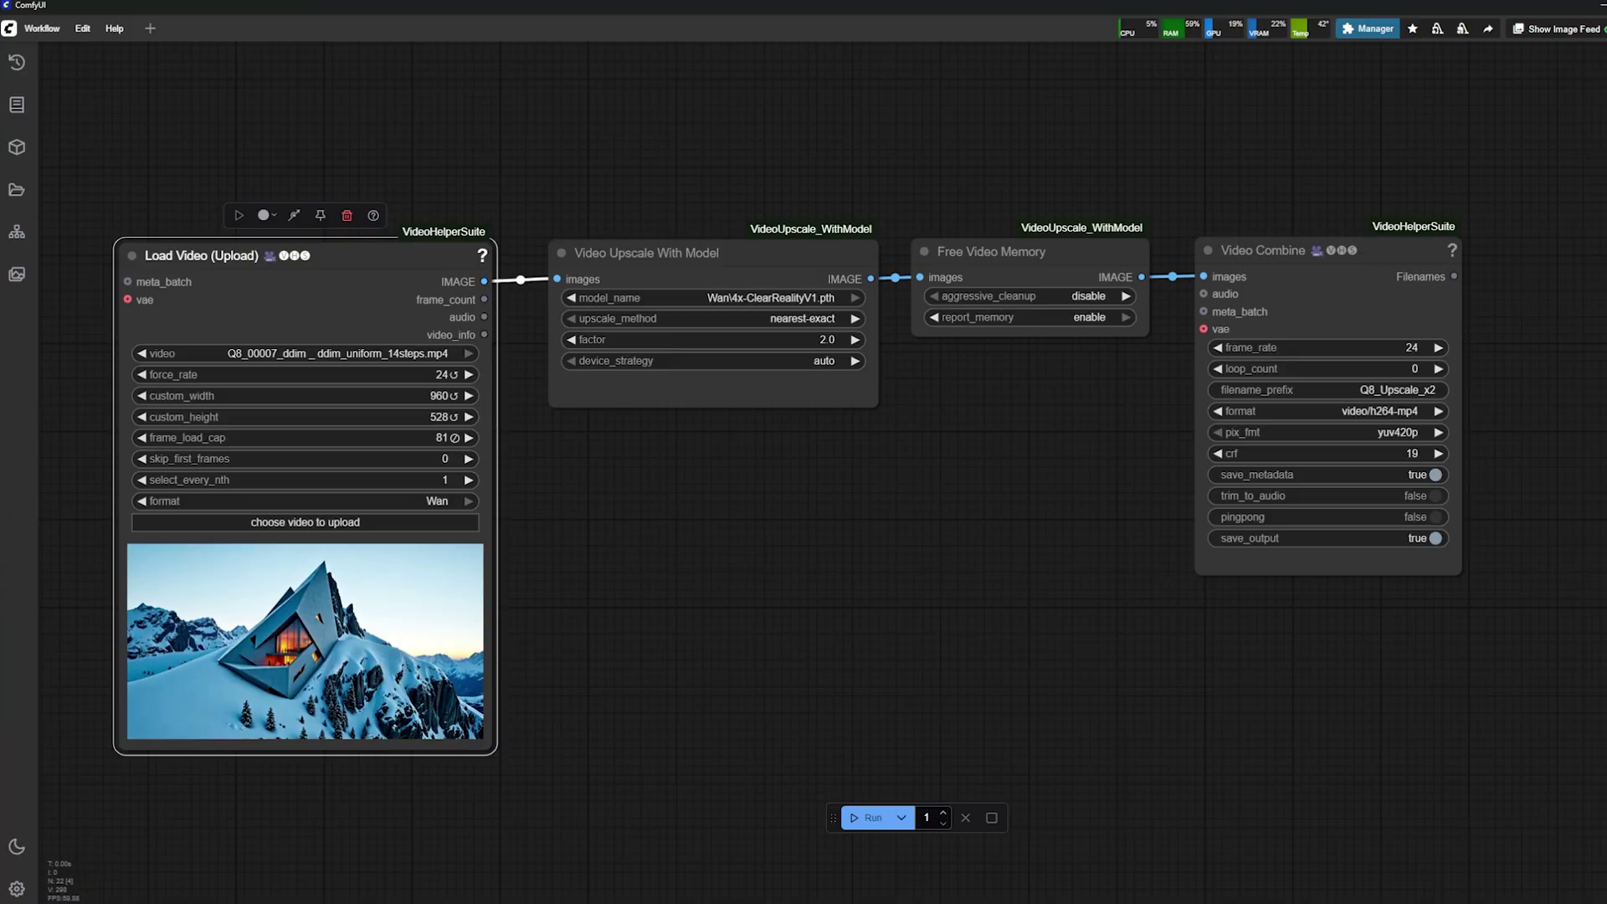
pyautogui.scroll(-5, 1117, 184)
pyautogui.scroll(10, 1116, 184)
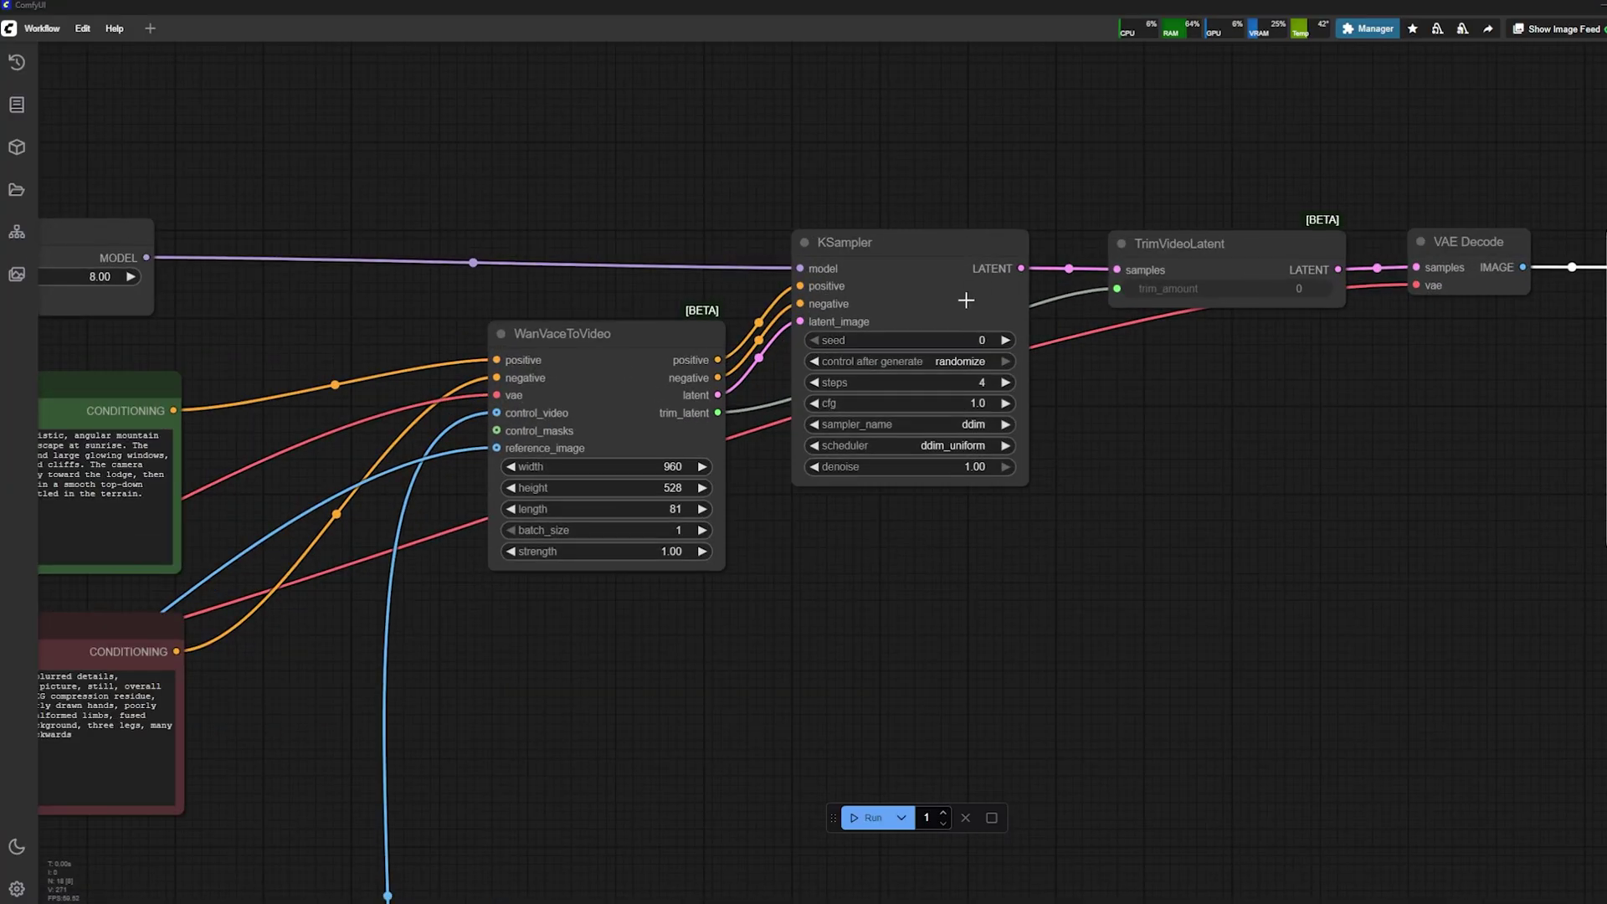
pyautogui.scroll(3, 978, 494)
pyautogui.click(1130, 487)
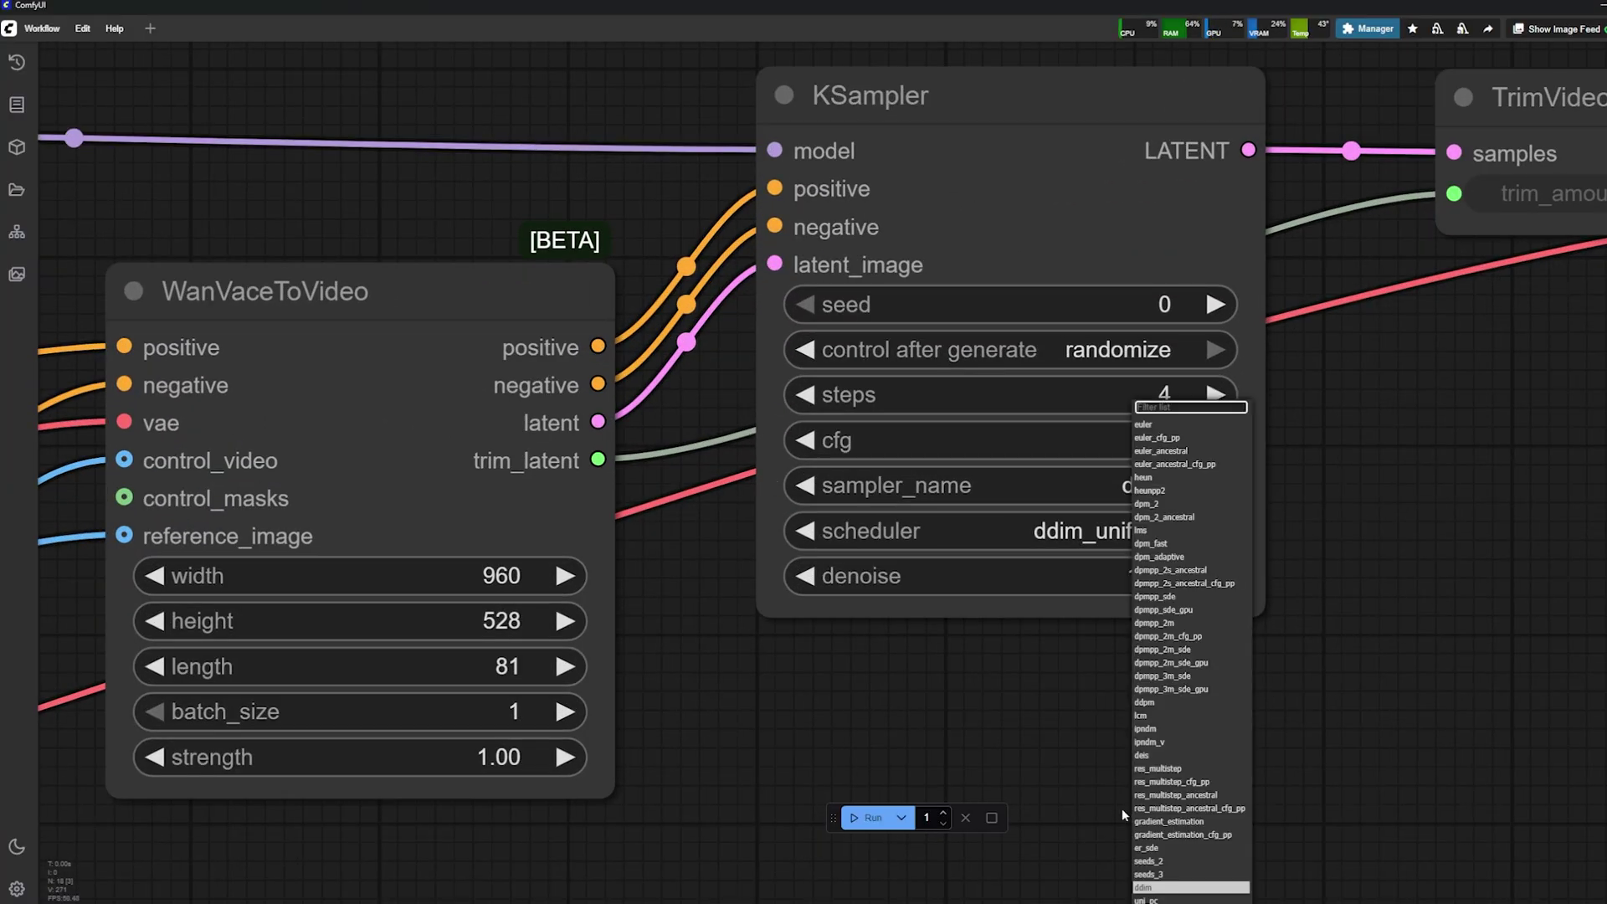
pyautogui.scroll(-1, 1164, 797)
pyautogui.click(1153, 891)
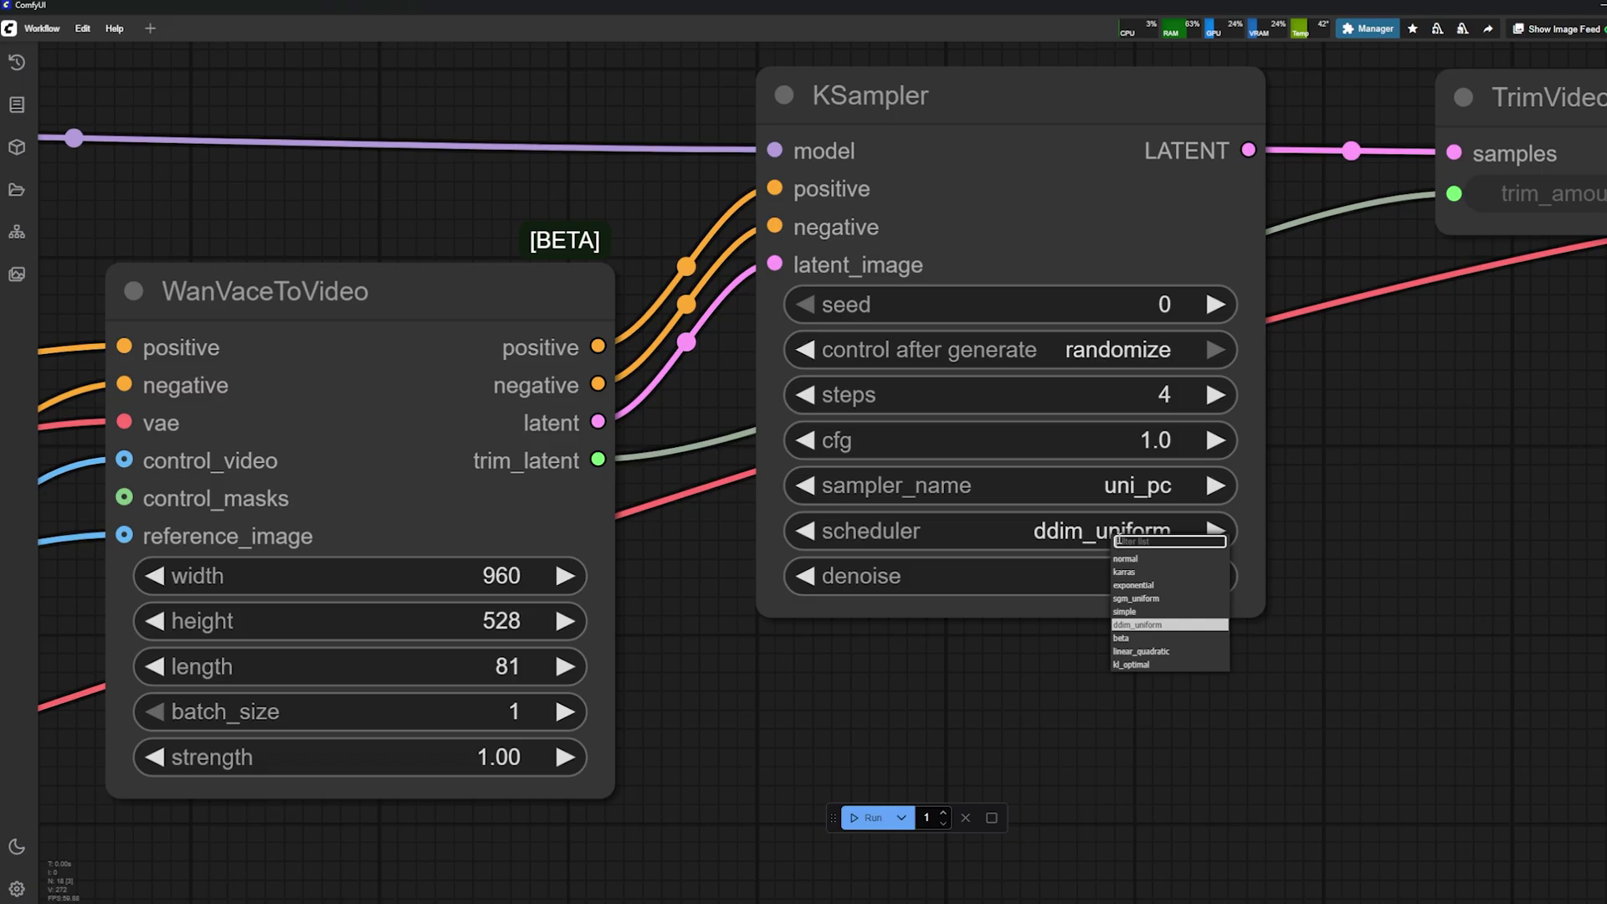
pyautogui.click(1125, 612)
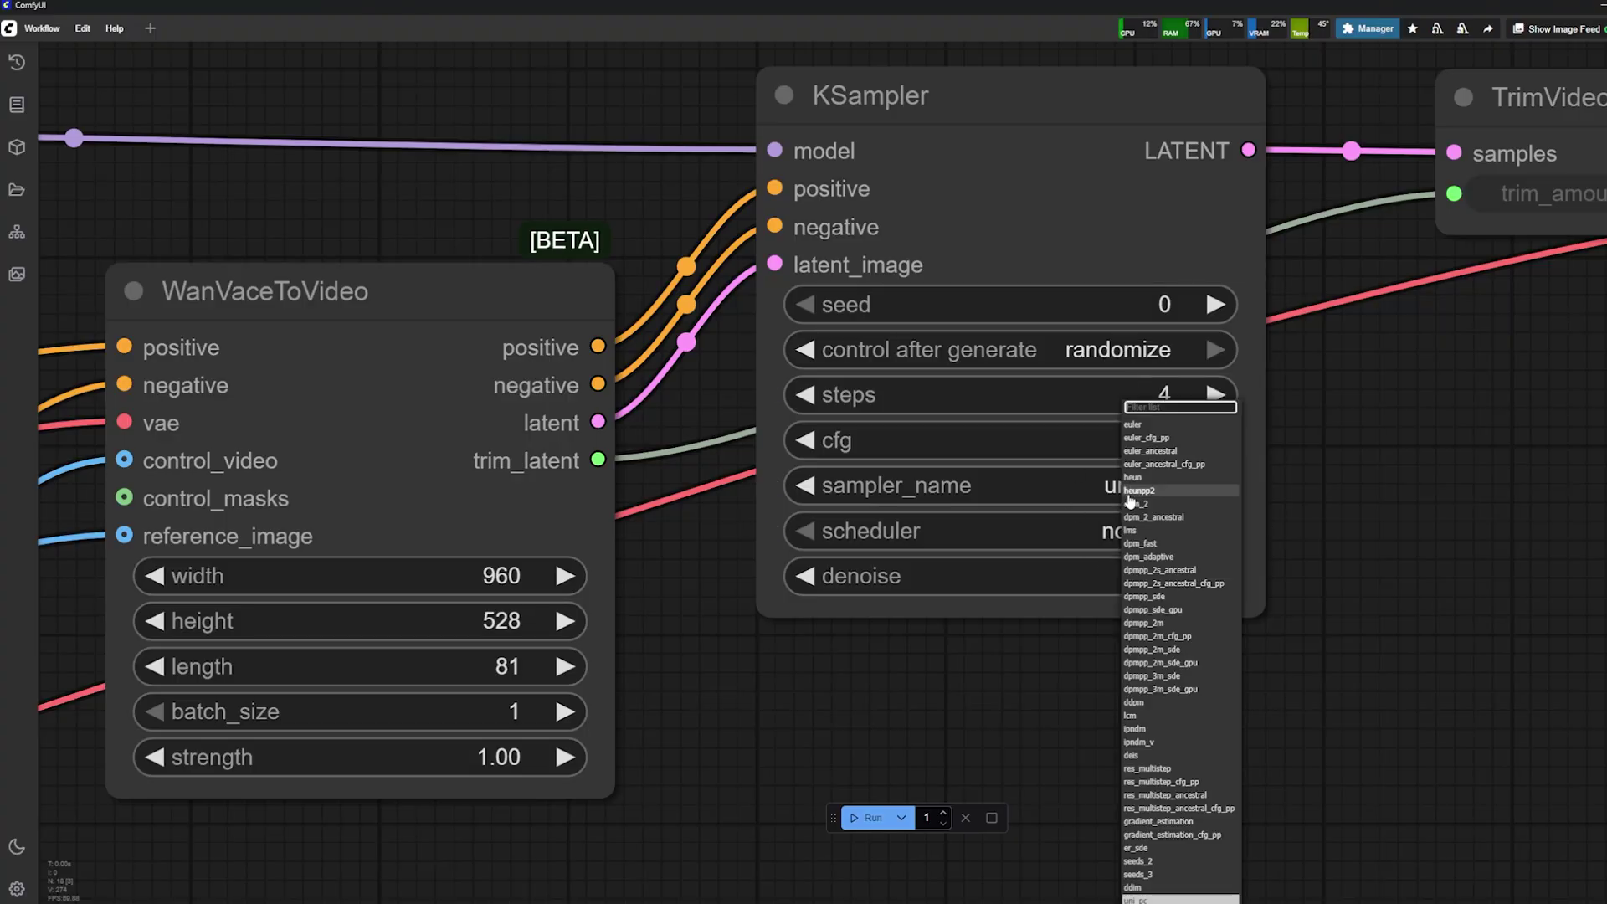
pyautogui.scroll(-1, 1126, 787)
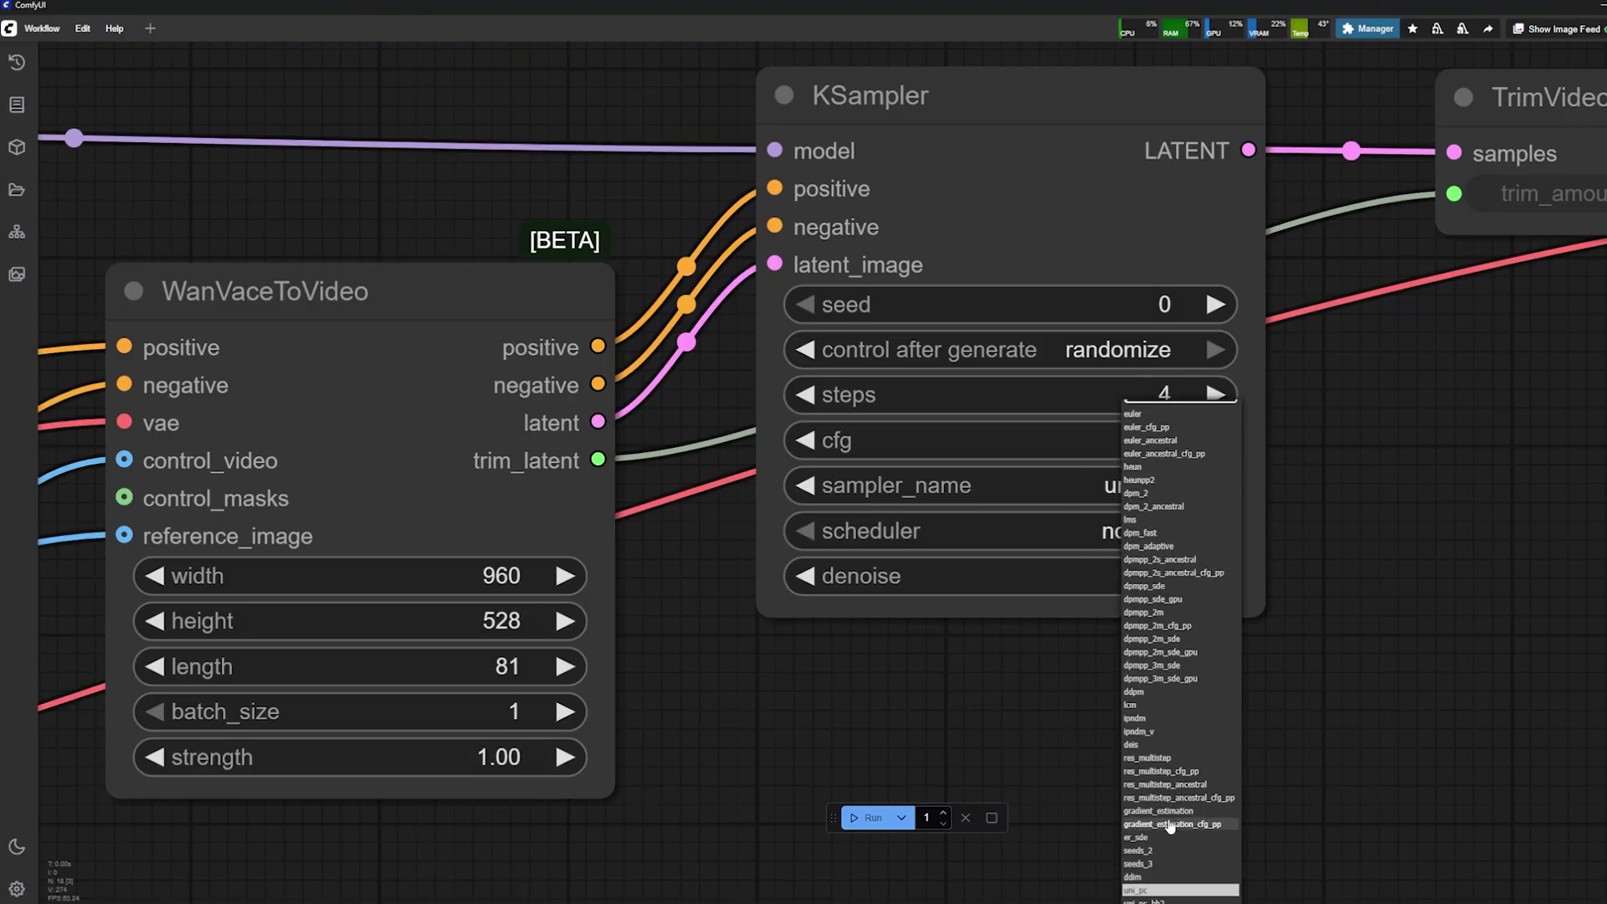
pyautogui.click(1148, 878)
pyautogui.click(1131, 532)
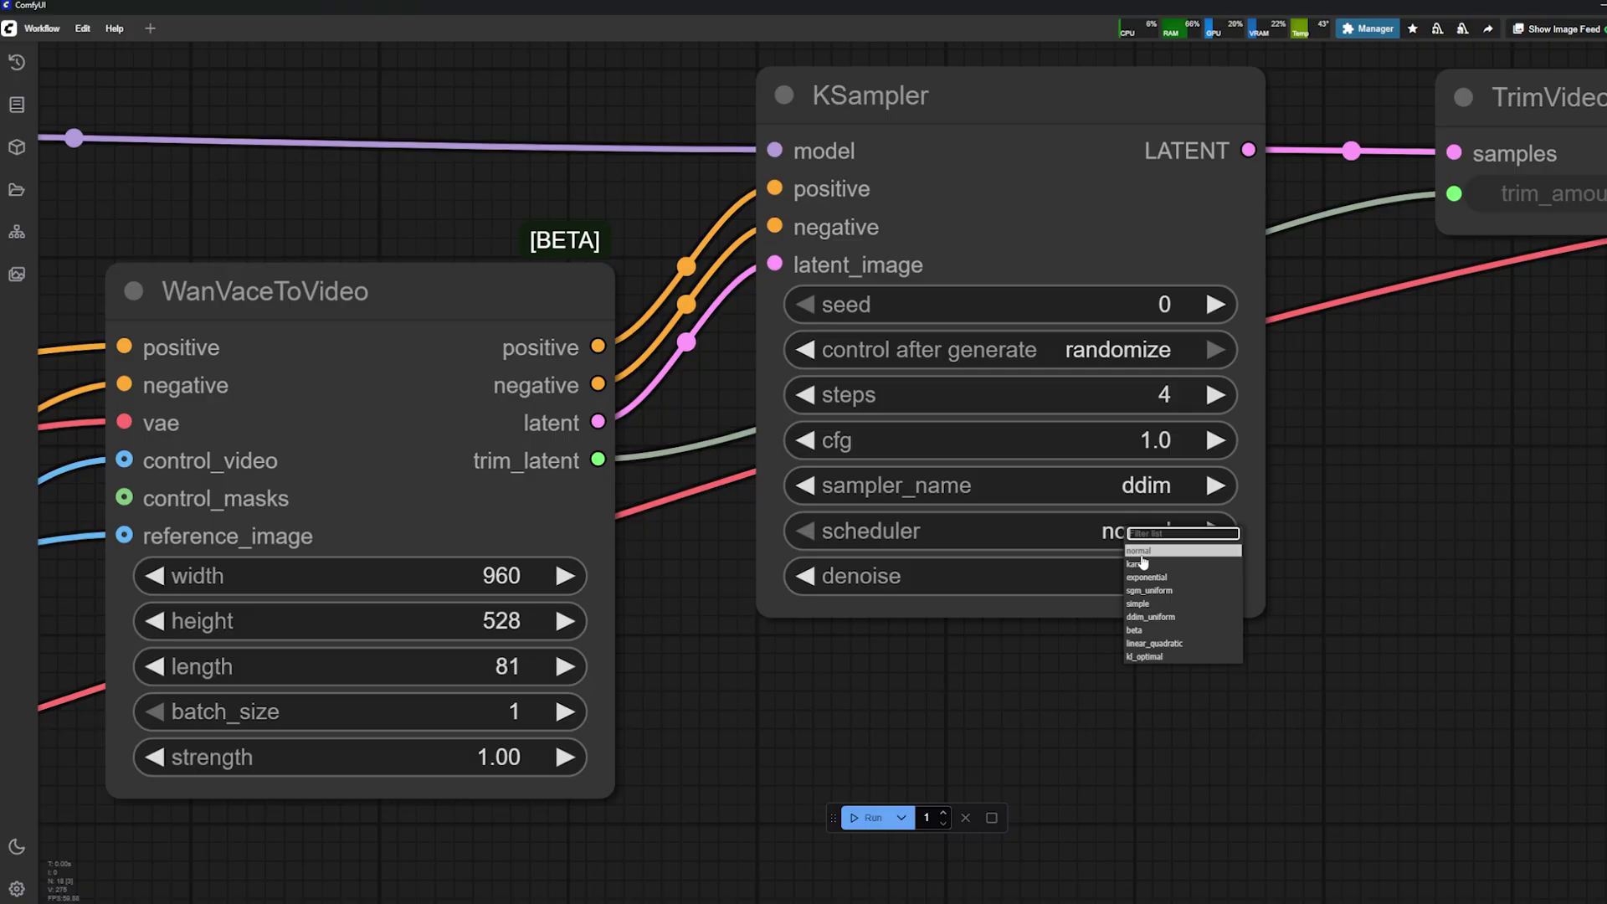
pyautogui.click(1153, 618)
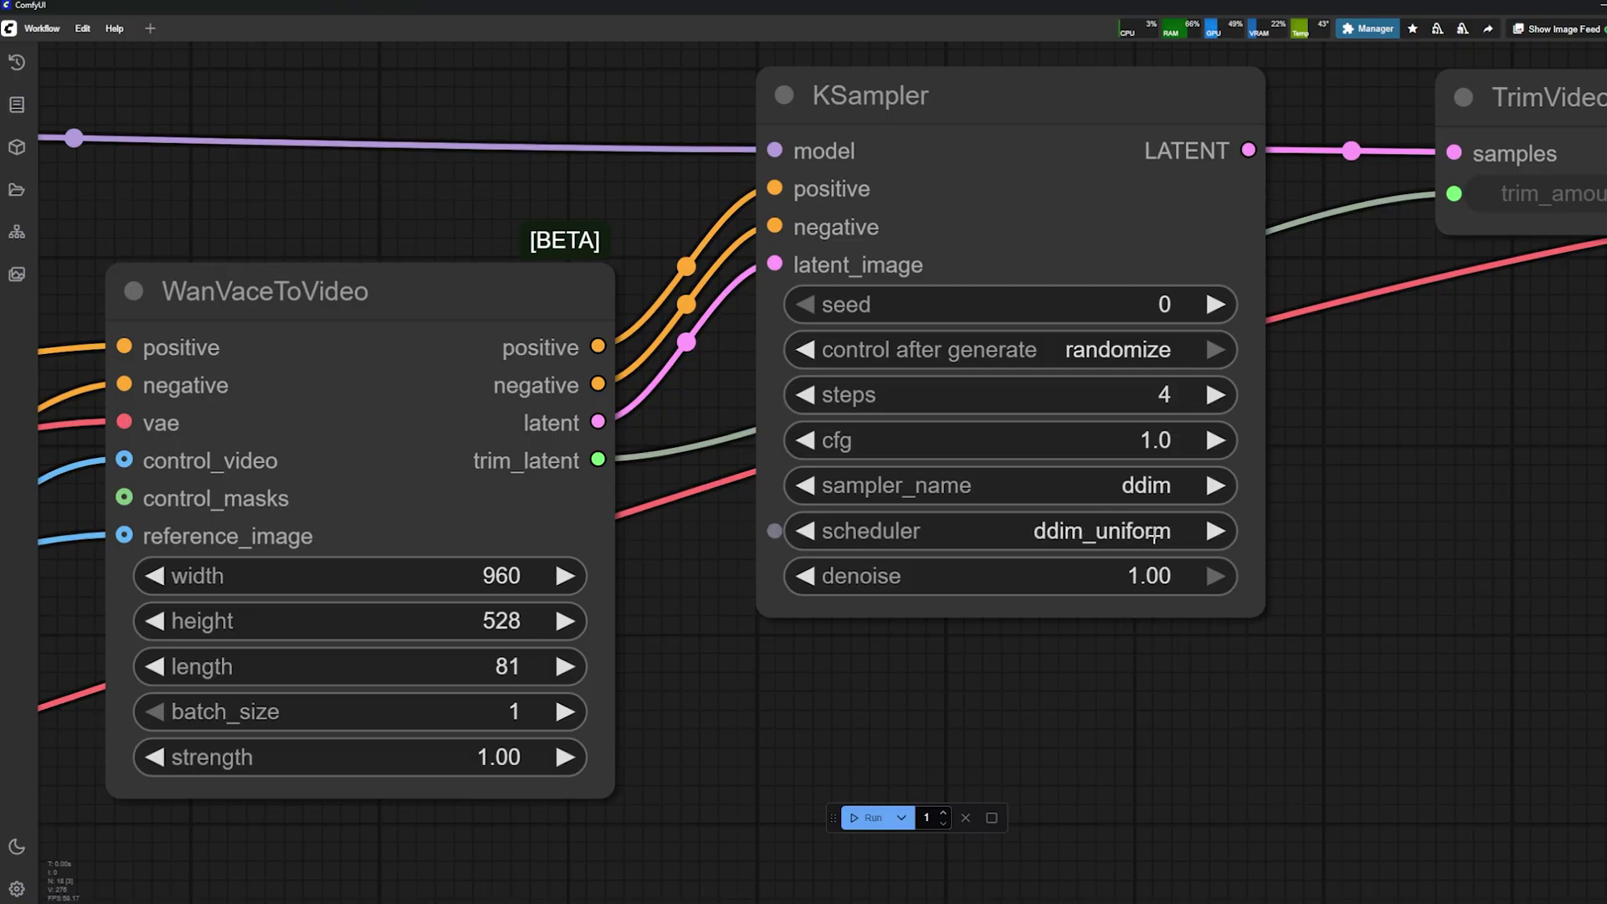
pyautogui.scroll(-1, 1368, 418)
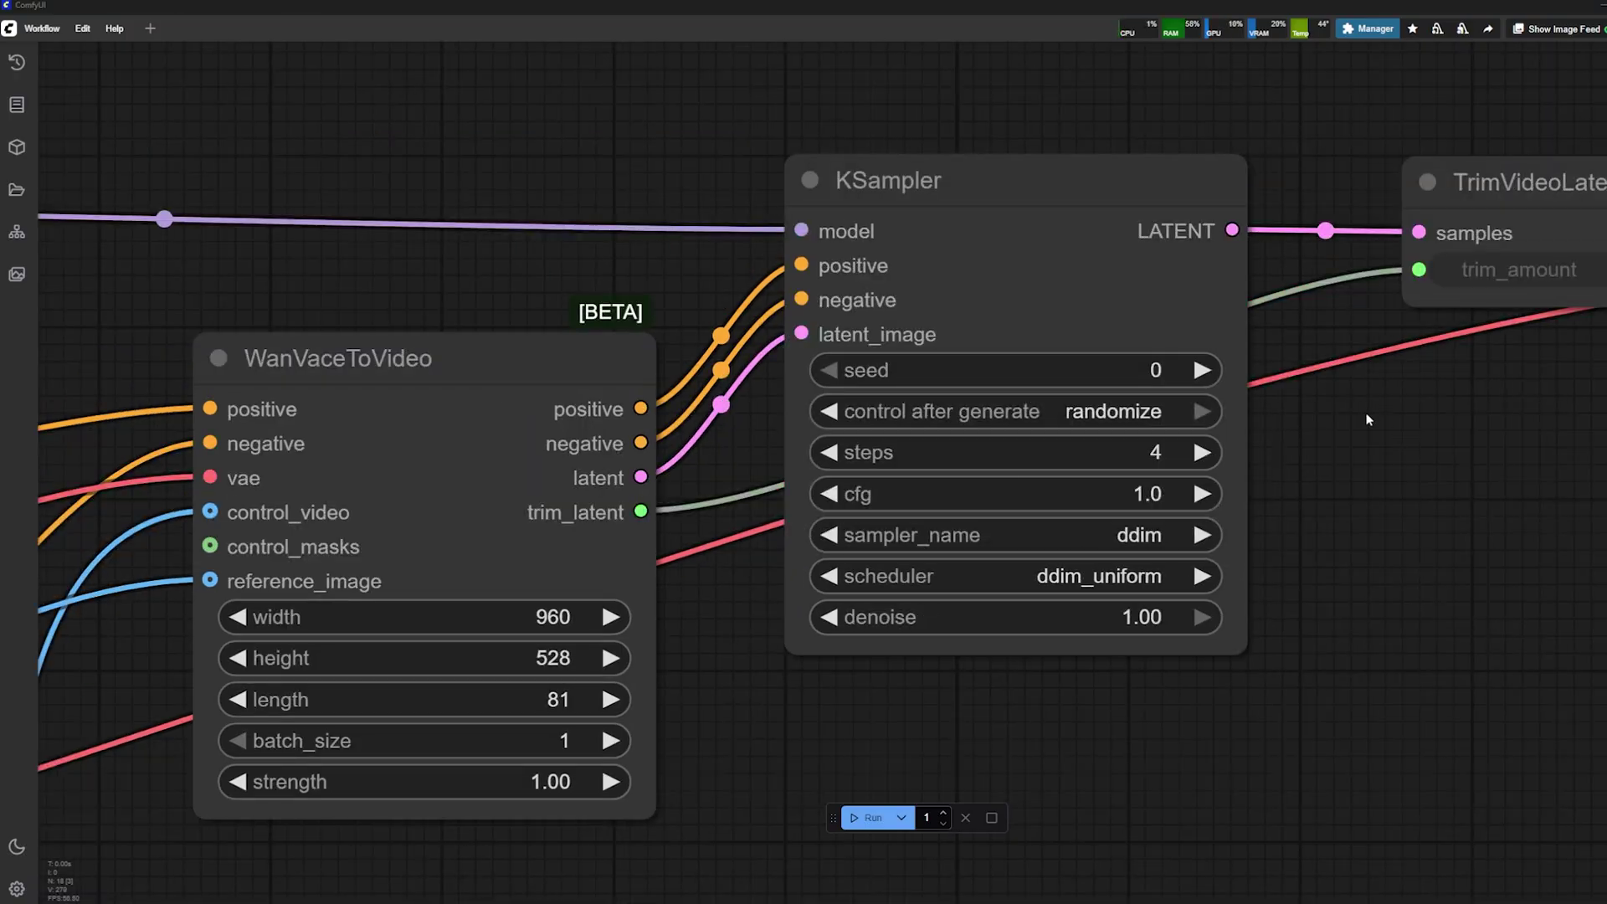
# Change the Load LoRA strength_model from 0.70 to 0.50.
pyautogui.scroll(-5, 1420, 512)
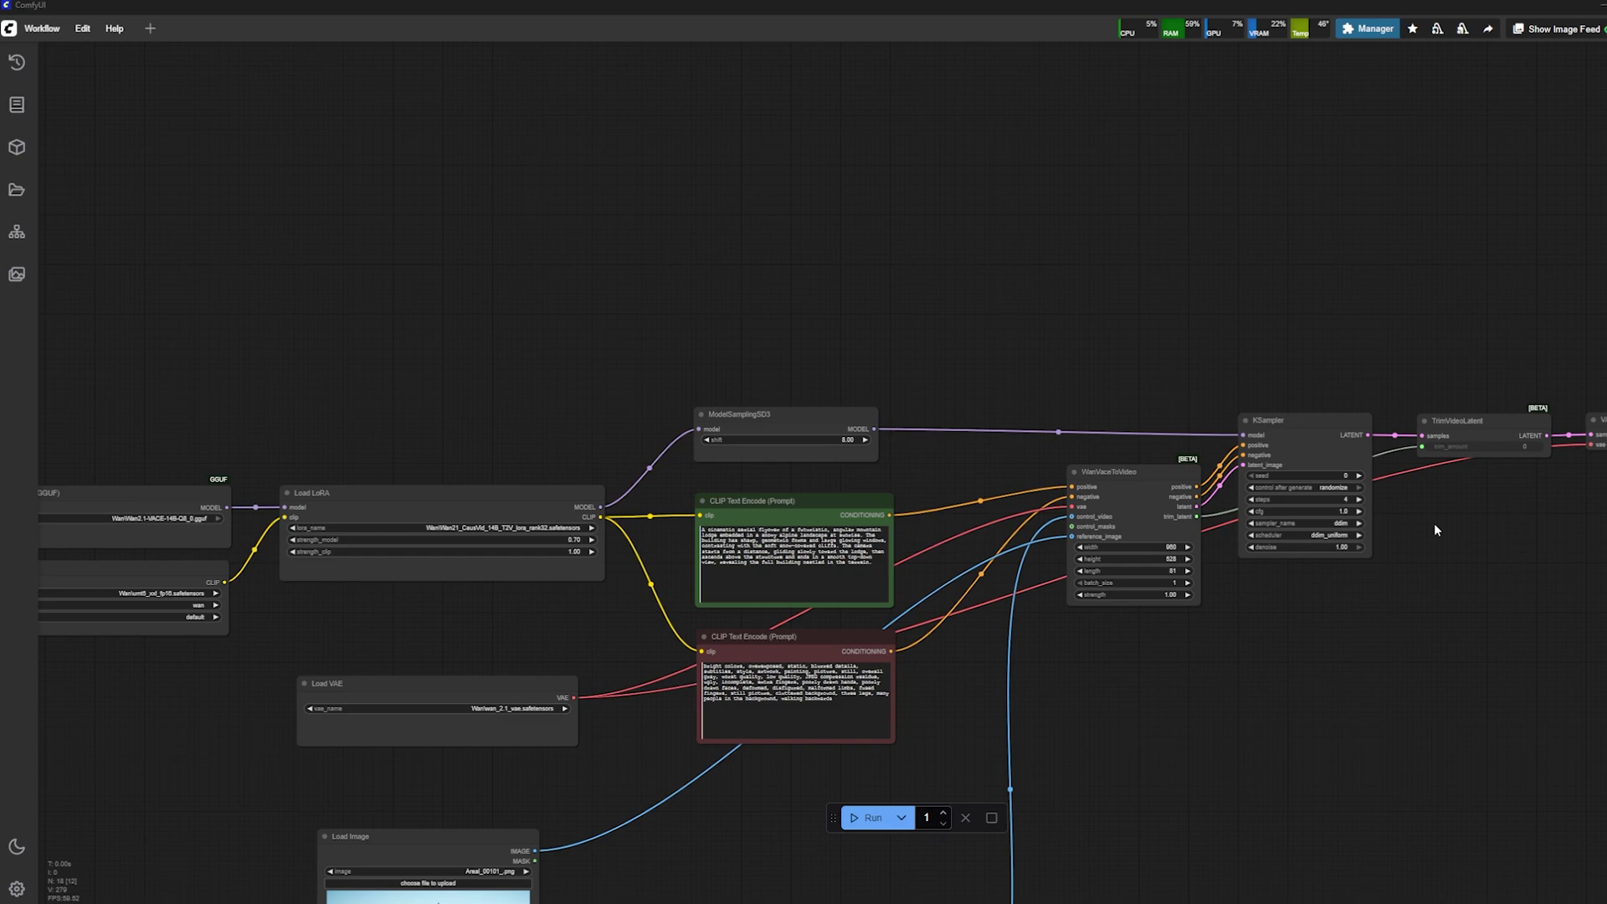
pyautogui.scroll(3, 409, 569)
pyautogui.scroll(5, 410, 569)
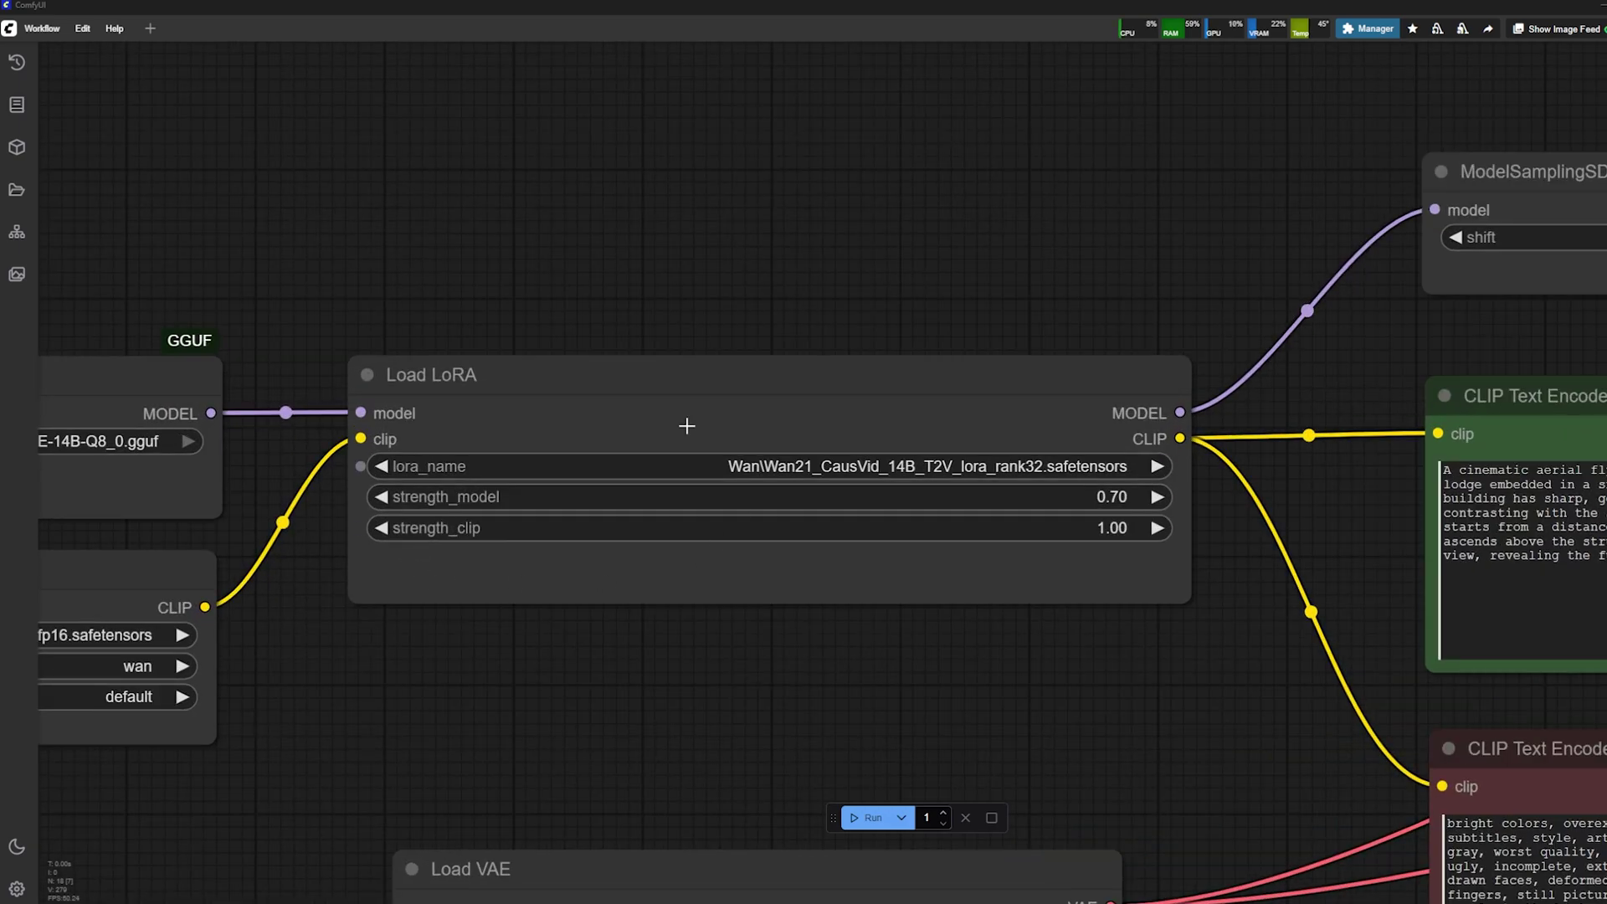
pyautogui.click(1122, 497)
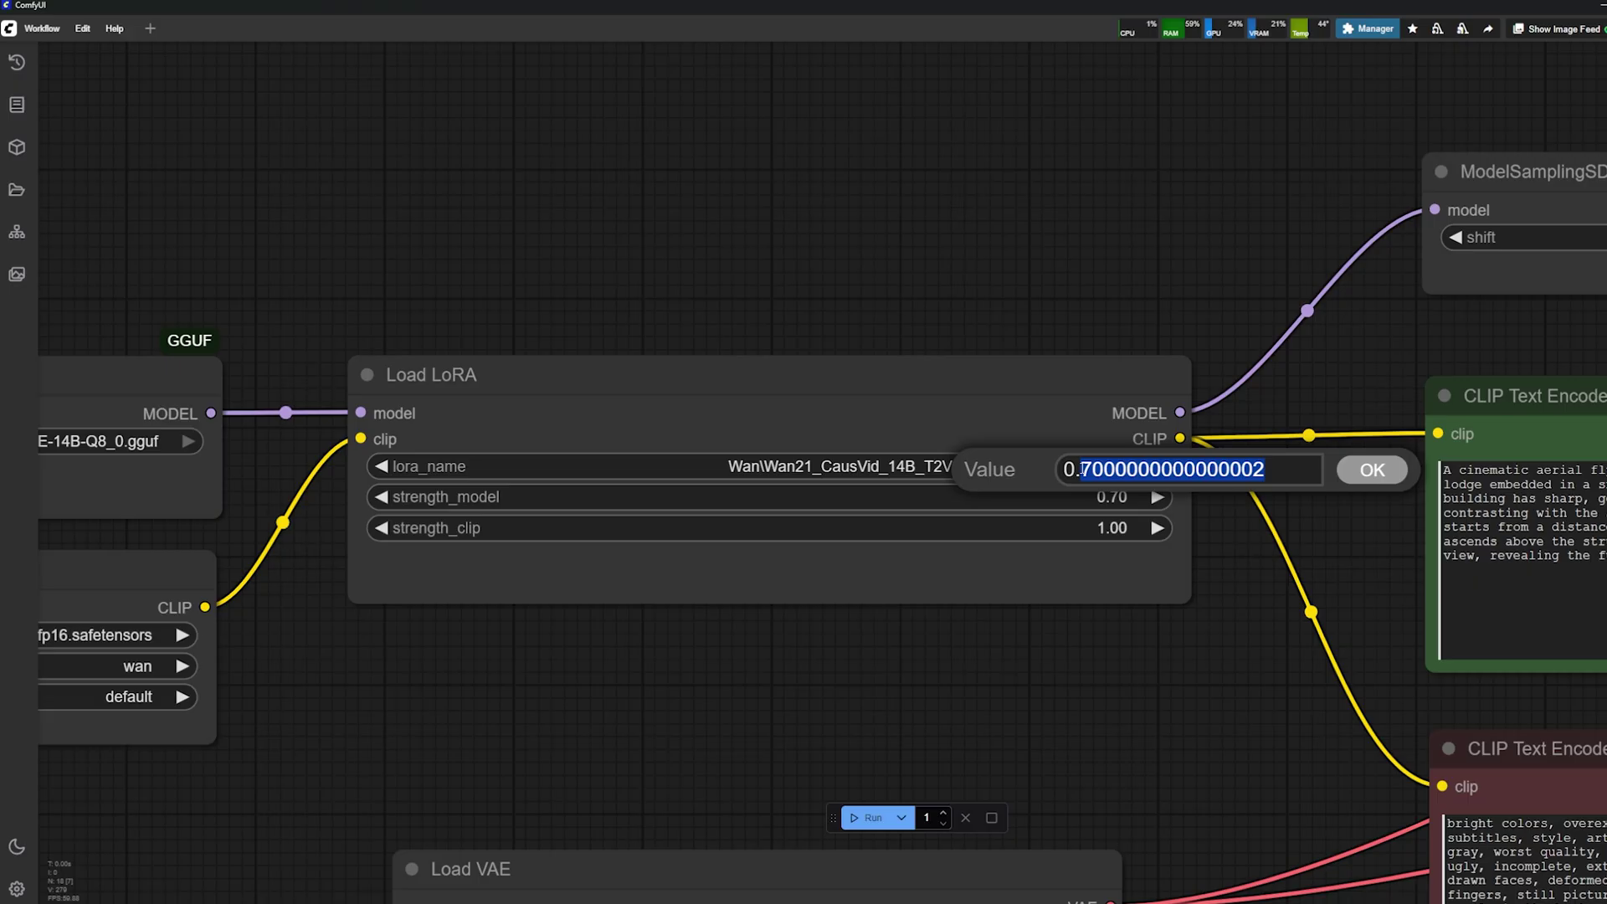
pyautogui.click(1370, 470)
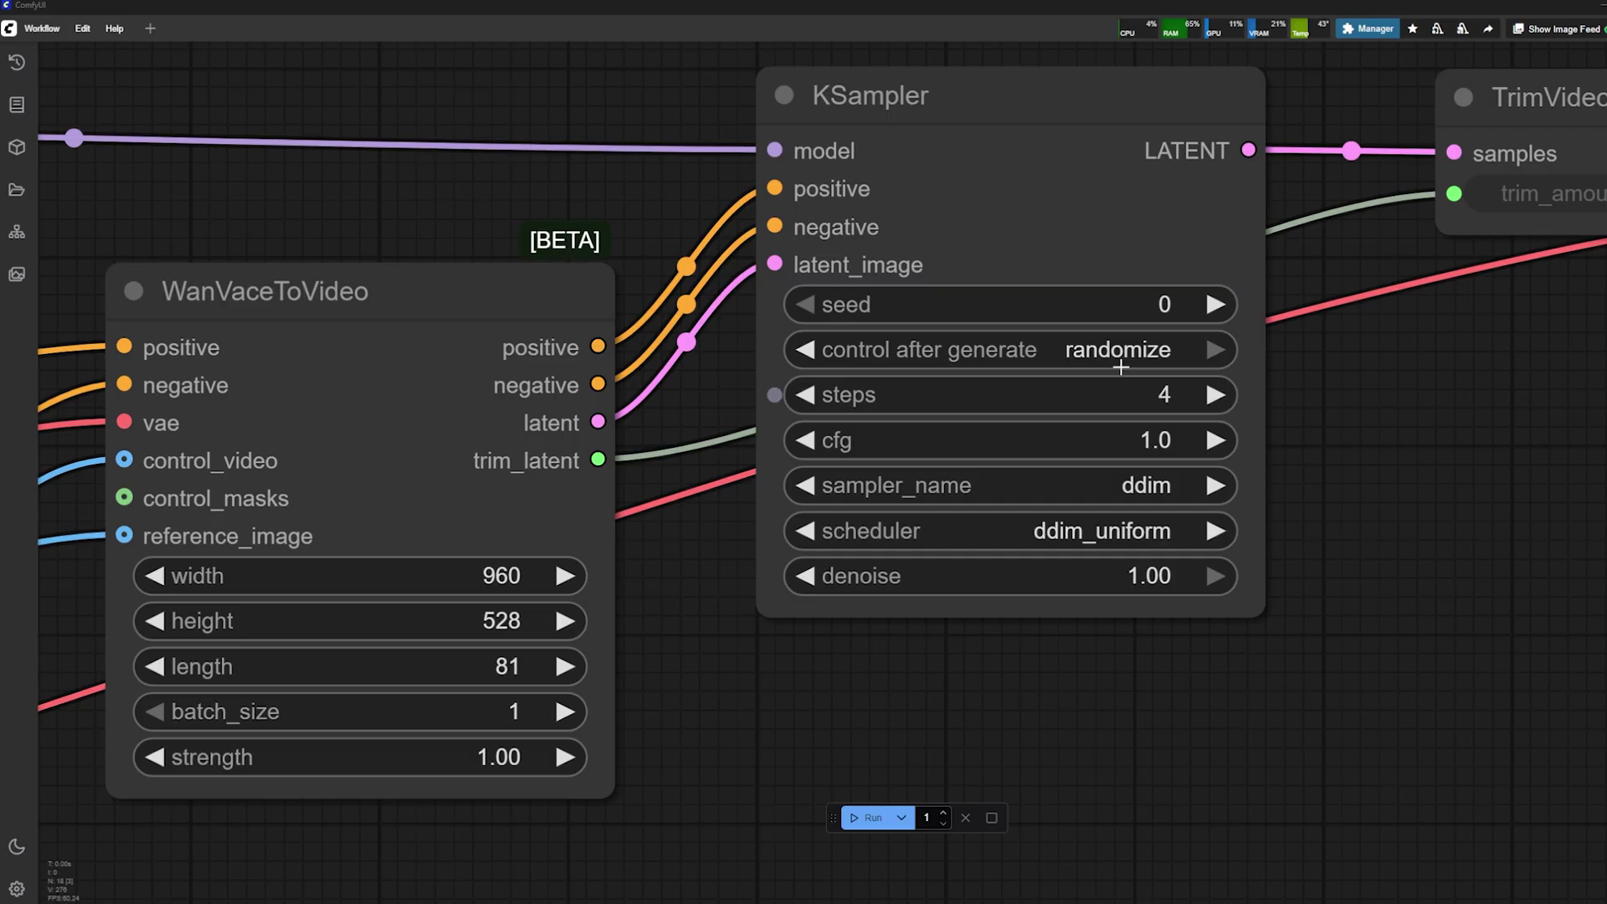
# Set the KSampler to 7 sampling steps.
pyautogui.click(1164, 397)
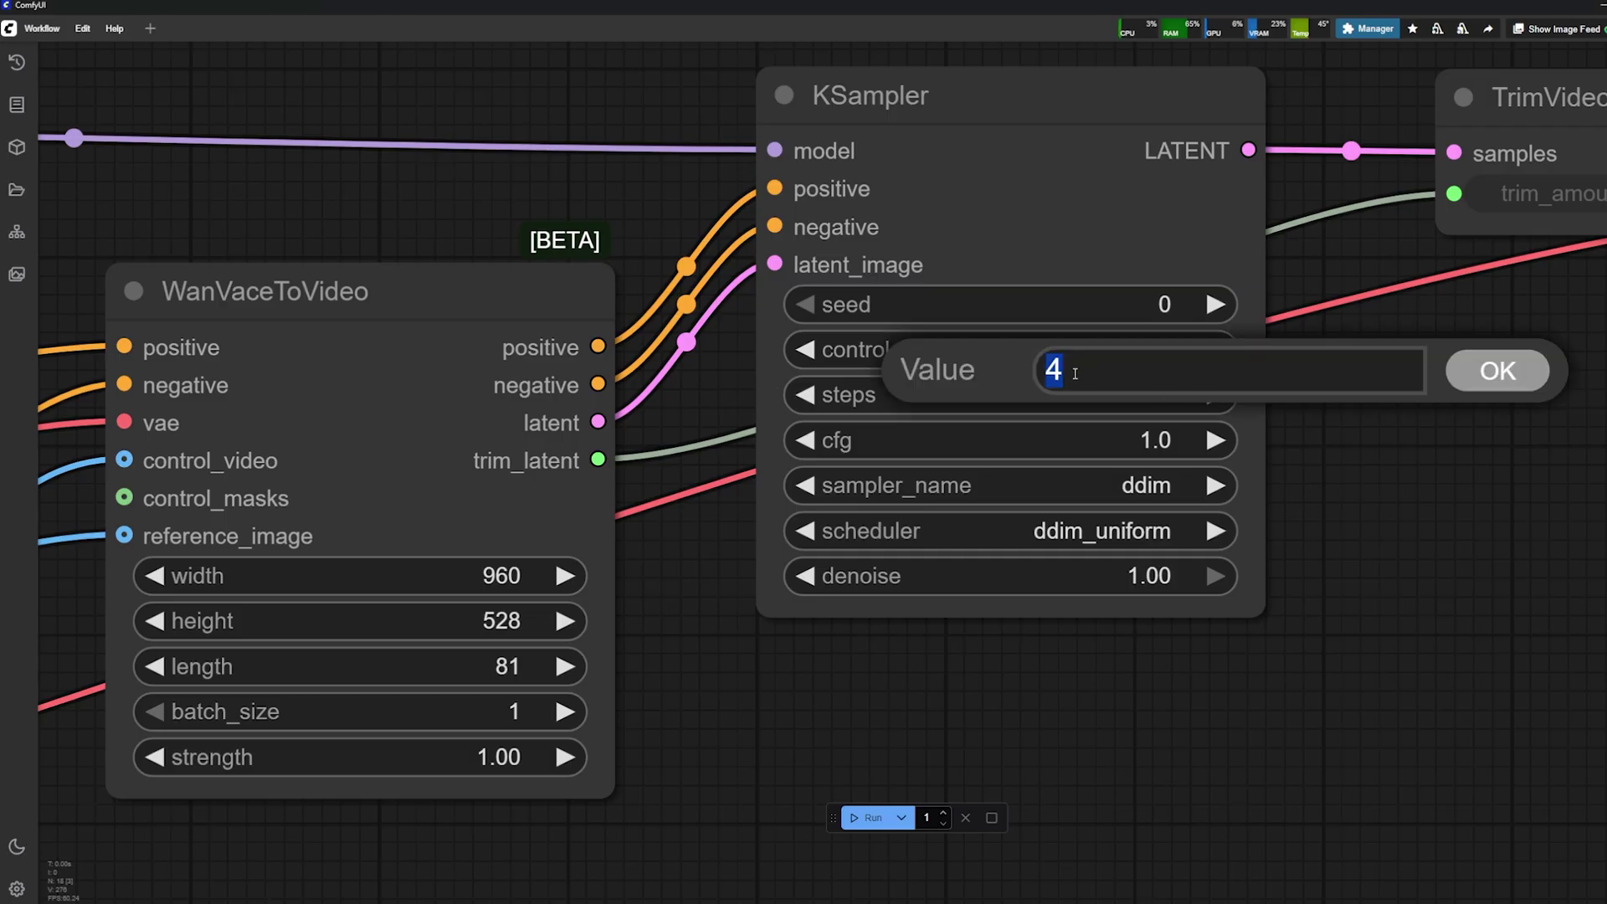
pyautogui.click(1531, 376)
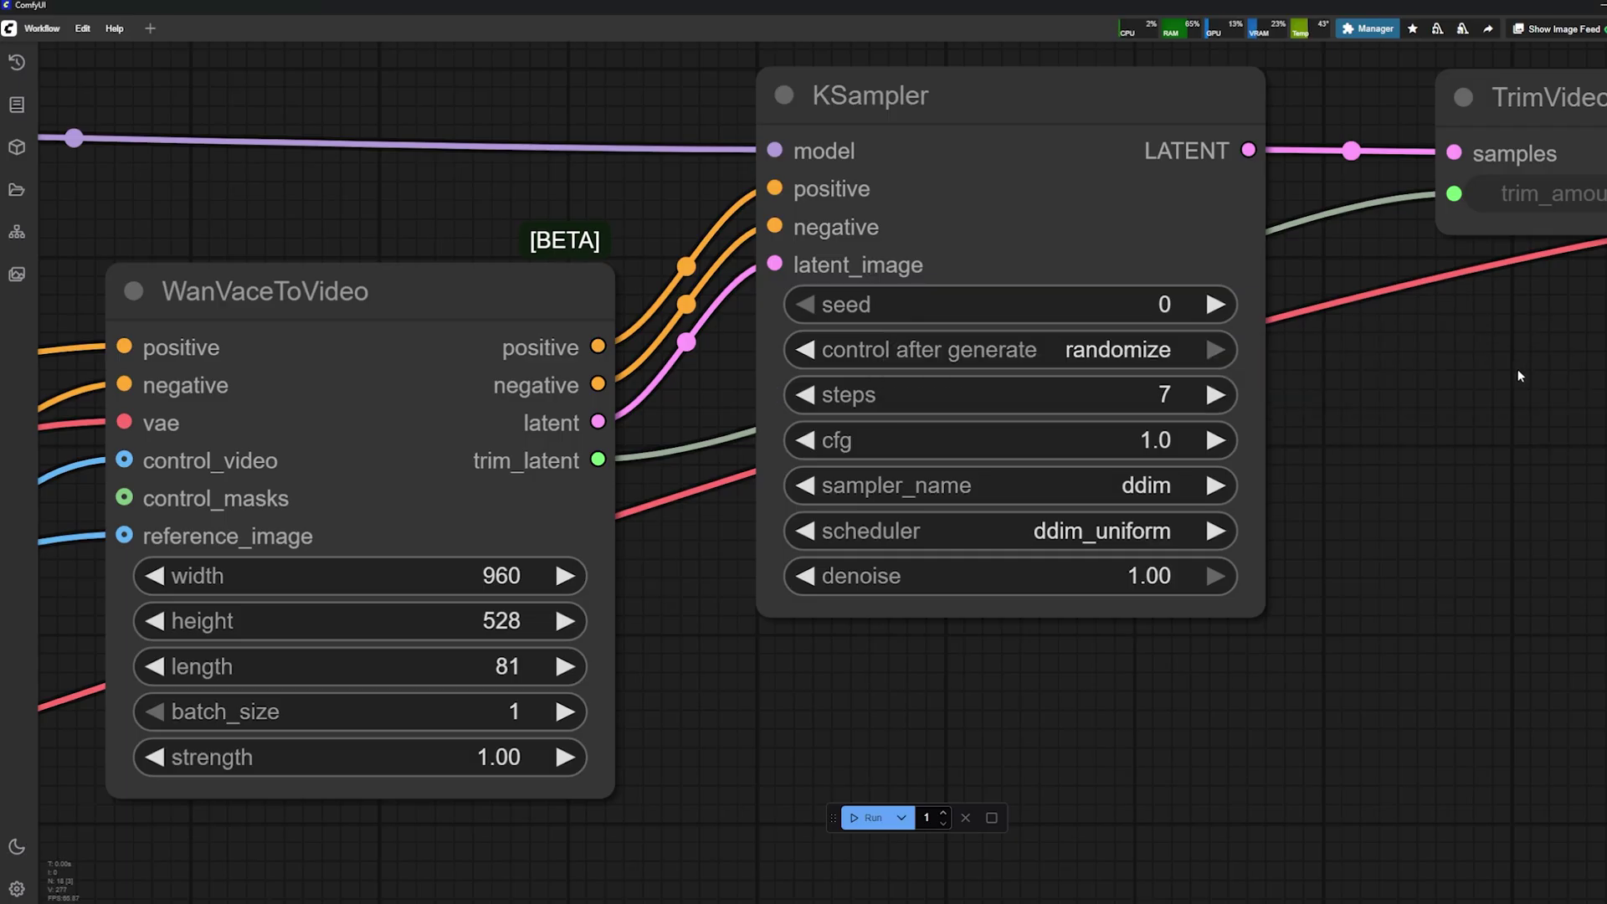